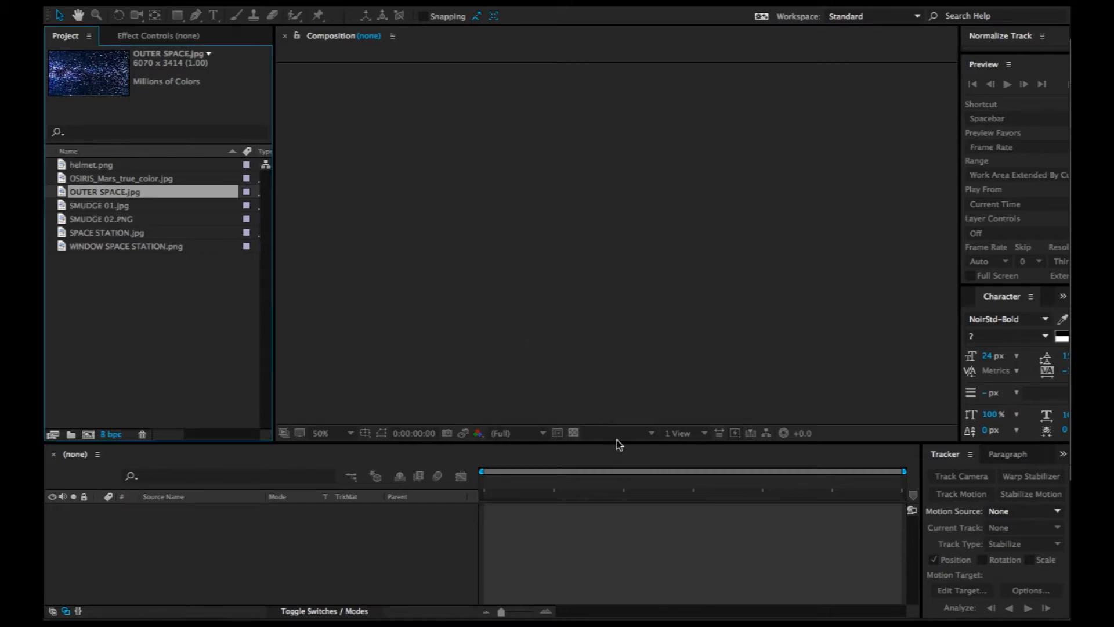
Make the timeline area taller and inspect the WINDOW SPACE STATION.png footage at full frame, closing its viewer when done.
left_click_drag(619, 443, 623, 406)
left_click(472, 458)
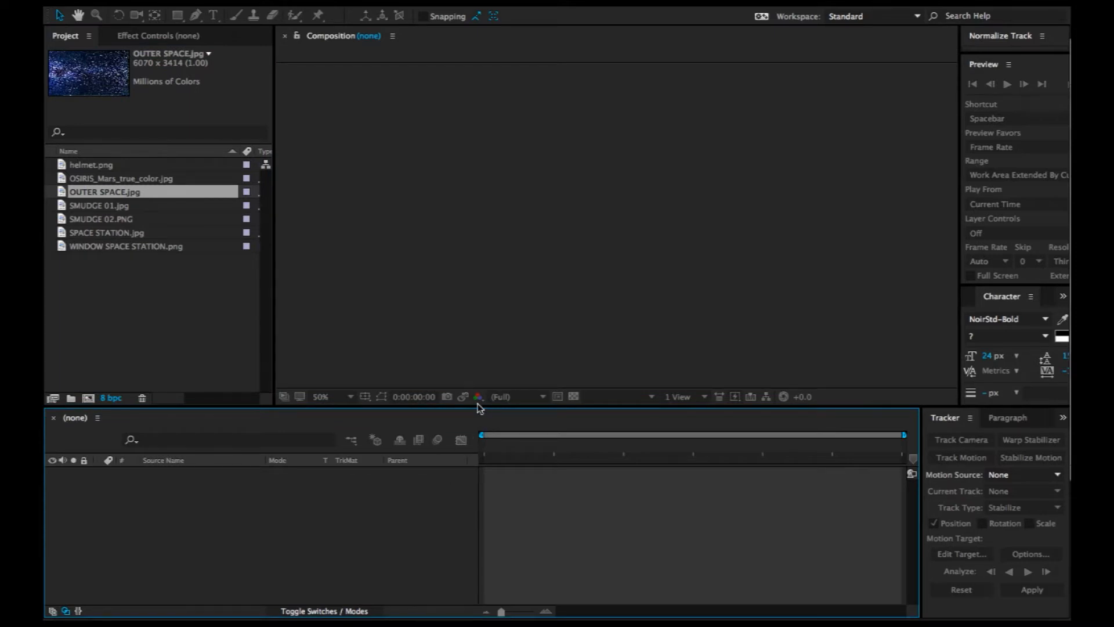
left_click(168, 246)
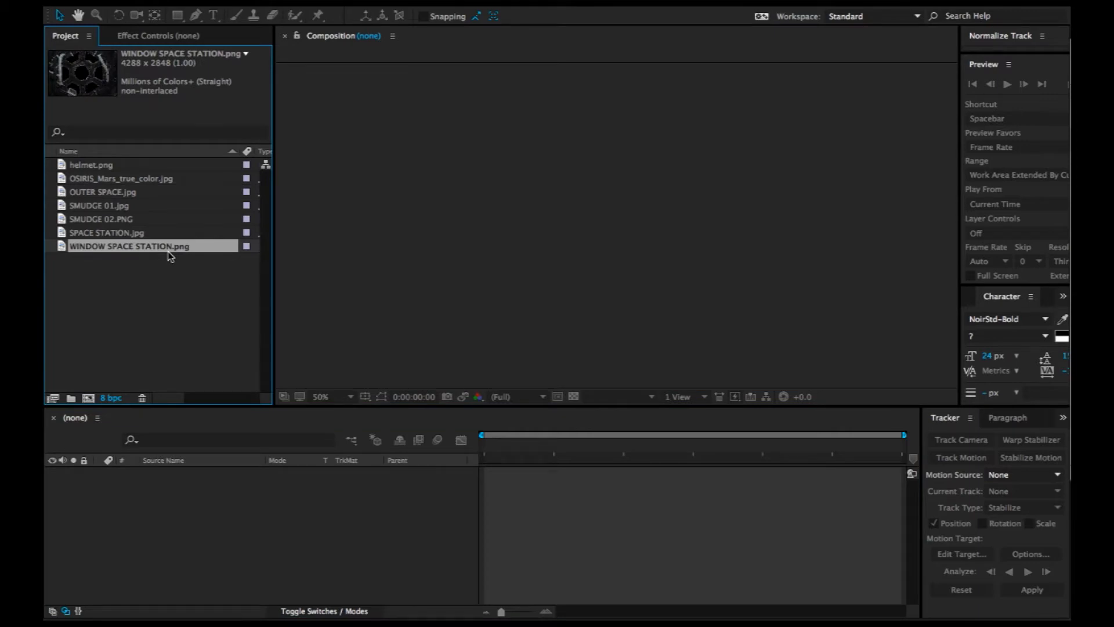
double_click(169, 249)
left_click_drag(396, 160, 825, 174)
scroll(678, 210, "up", 4)
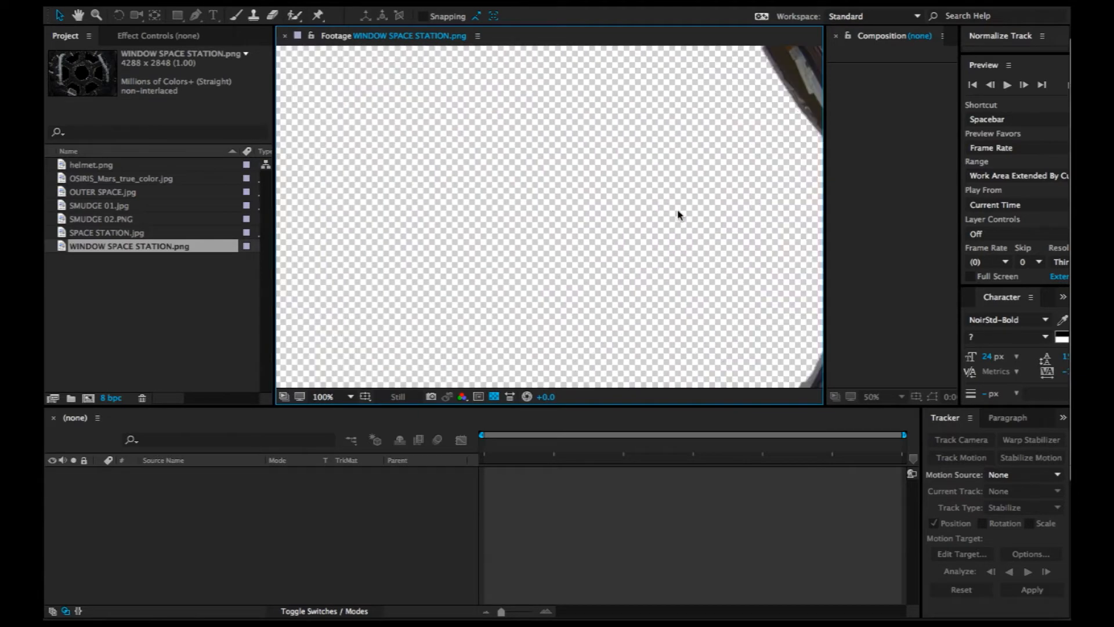
scroll(678, 215, "down", 6)
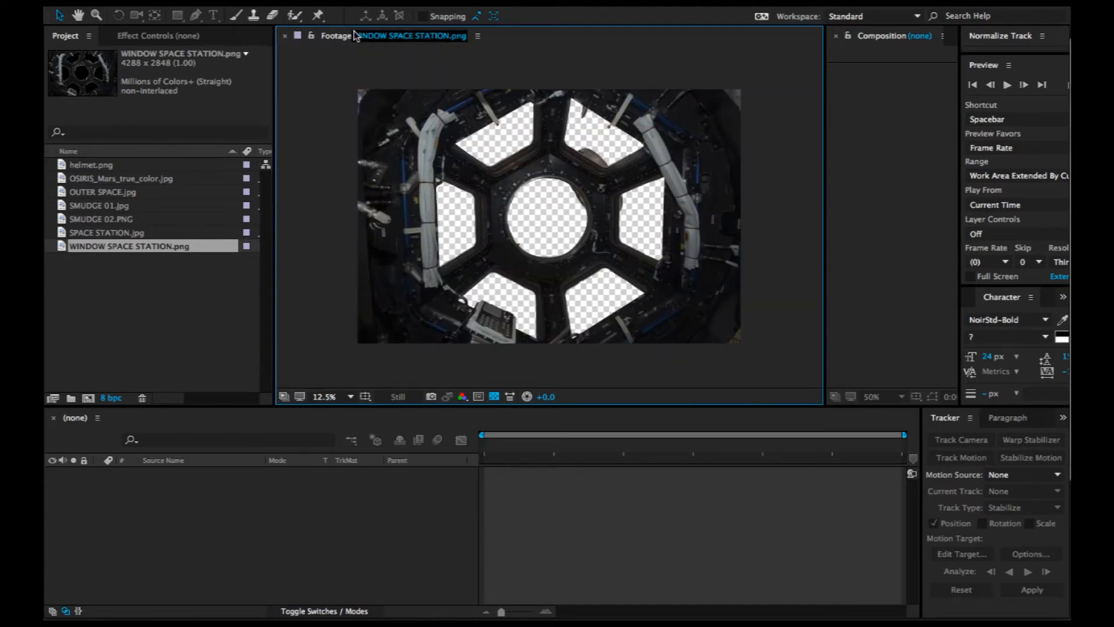
left_click(284, 38)
Inspect the SPACE STATION.jpg footage in a widened viewer, closing both the empty composition viewer and the footage viewer.
left_click(129, 233)
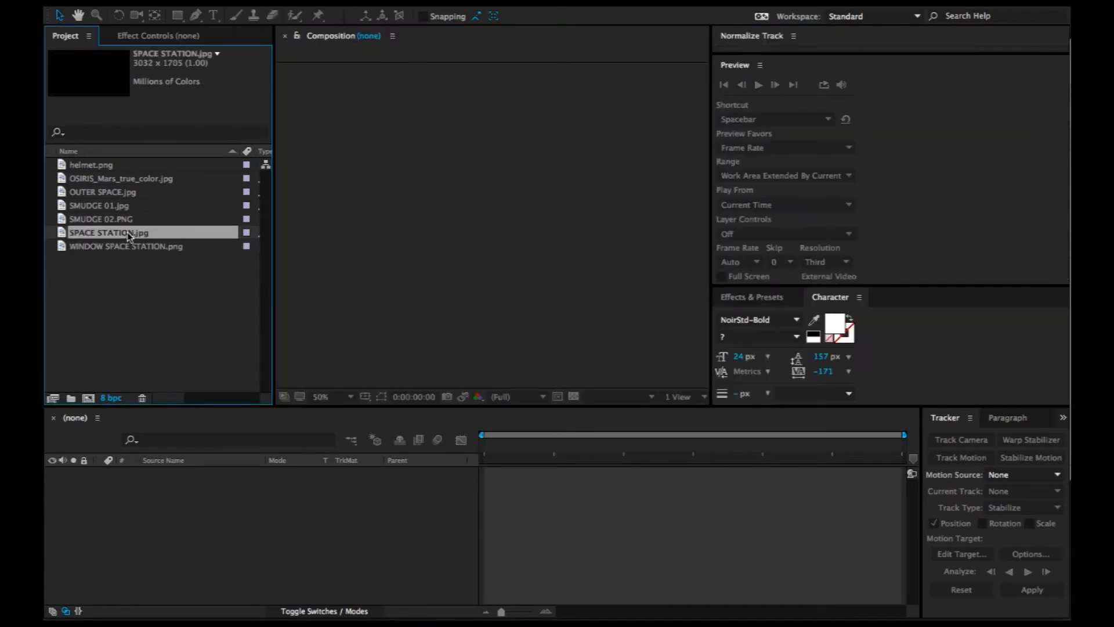
double_click(129, 234)
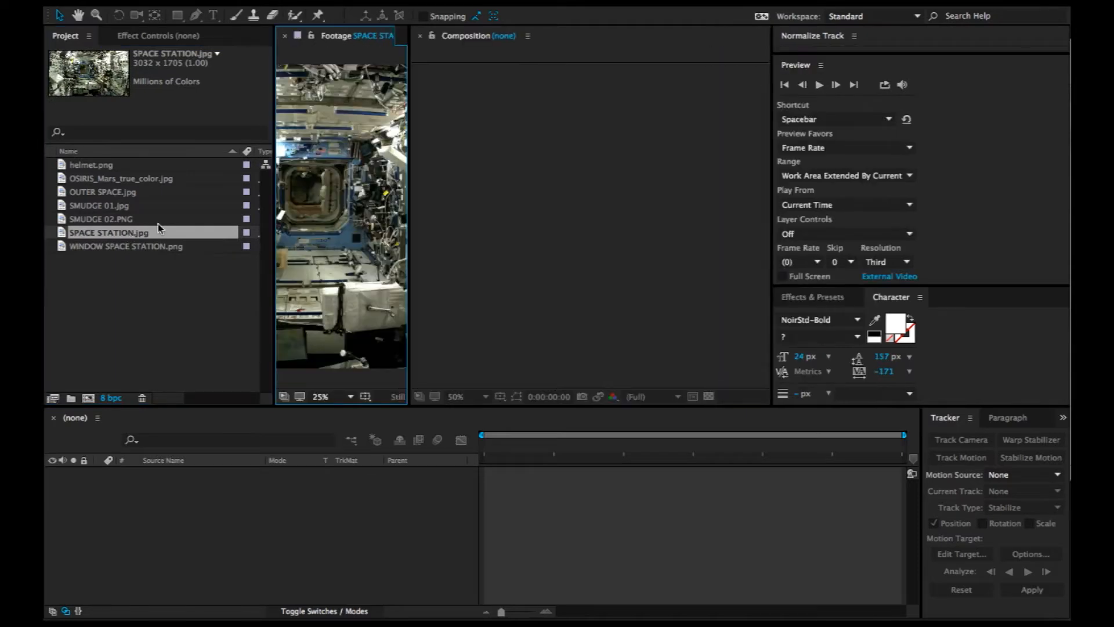
left_click(419, 36)
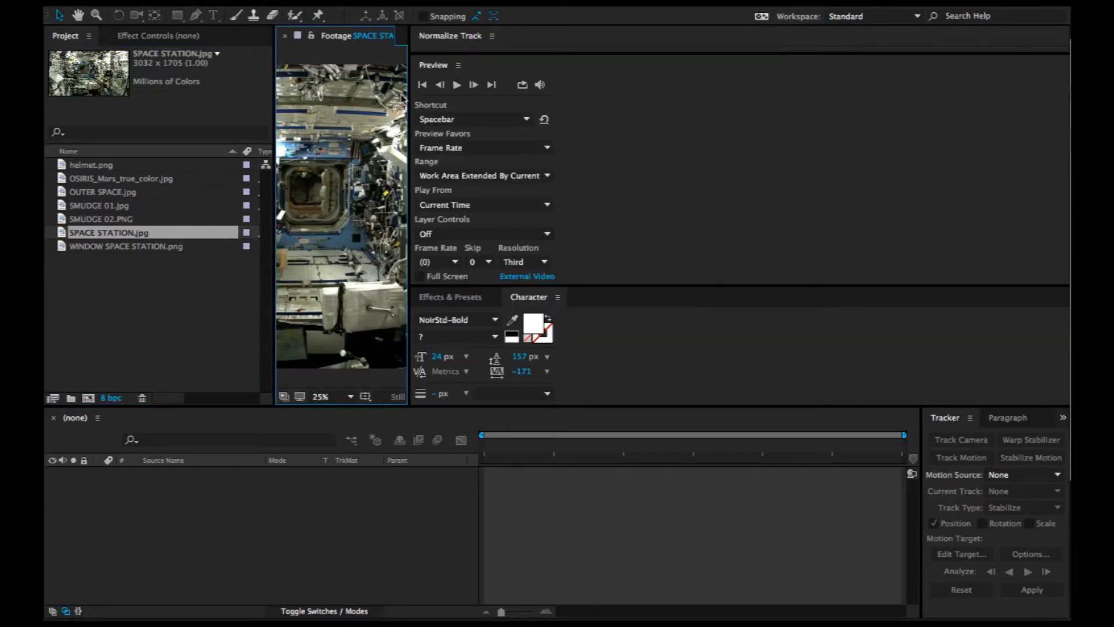
left_click_drag(409, 97, 765, 132)
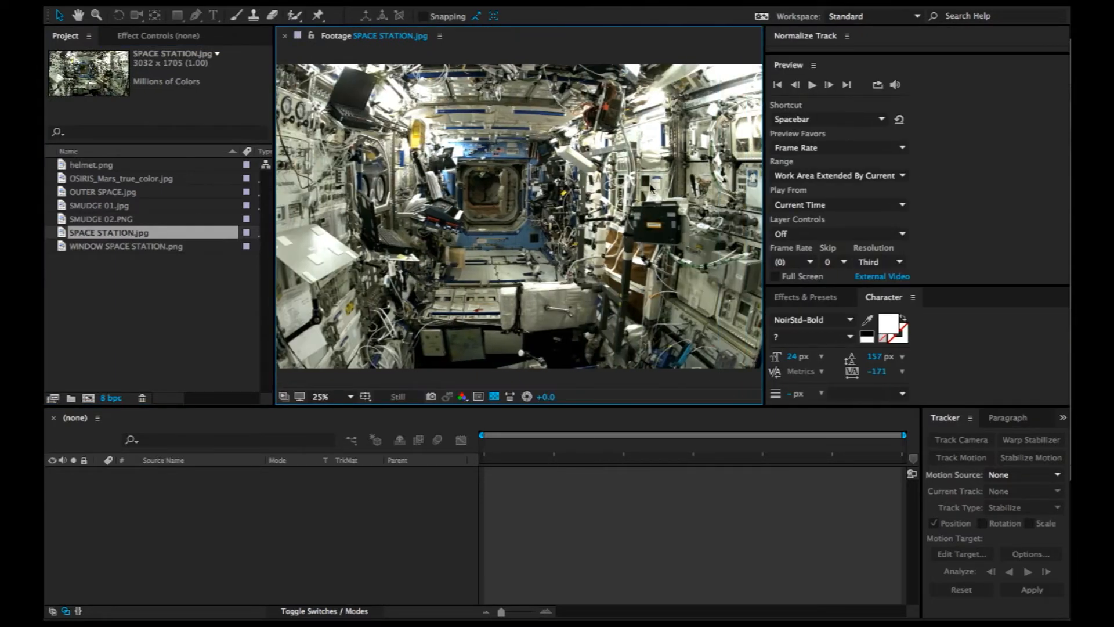
left_click(285, 36)
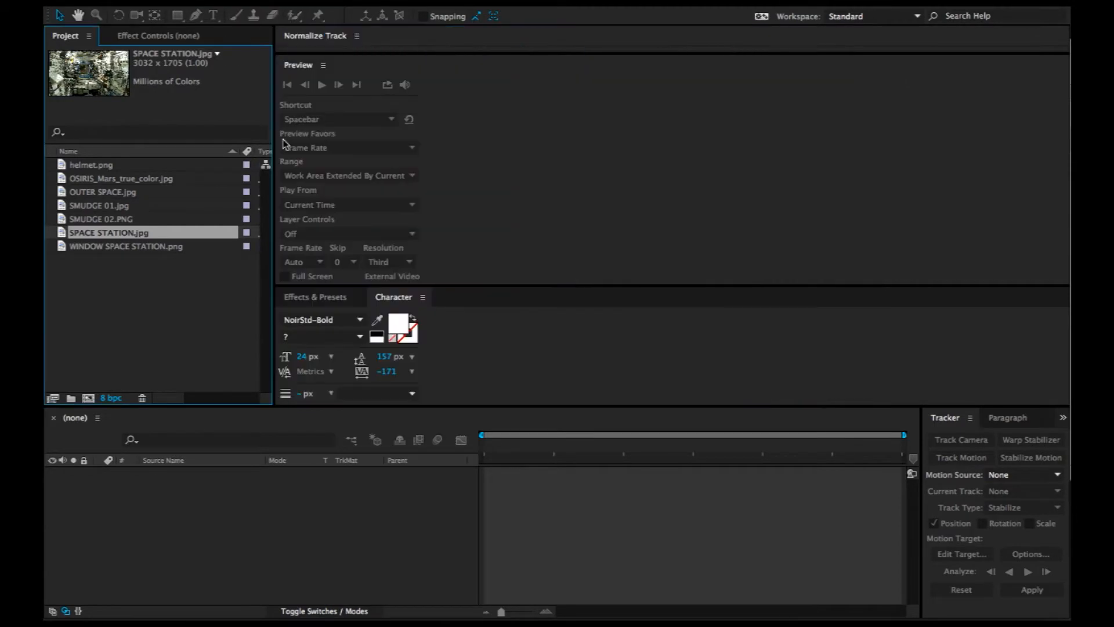
Inspect the SMUDGE 02.PNG and SMUDGE 01.jpg footage one after the other, closing each viewer.
double_click(100, 220)
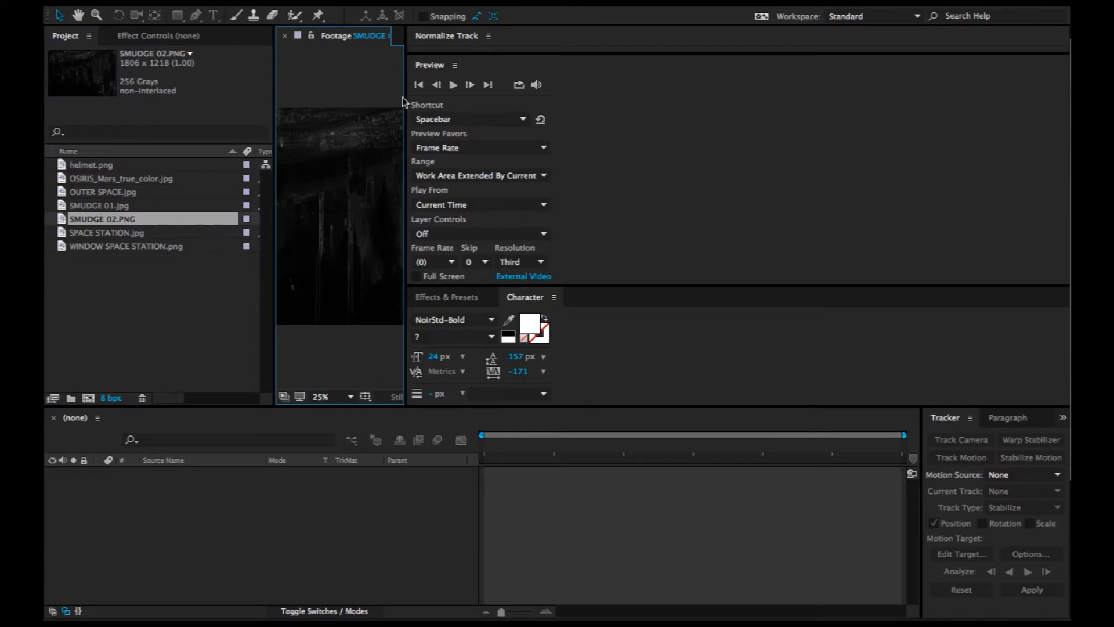
left_click_drag(404, 98, 641, 118)
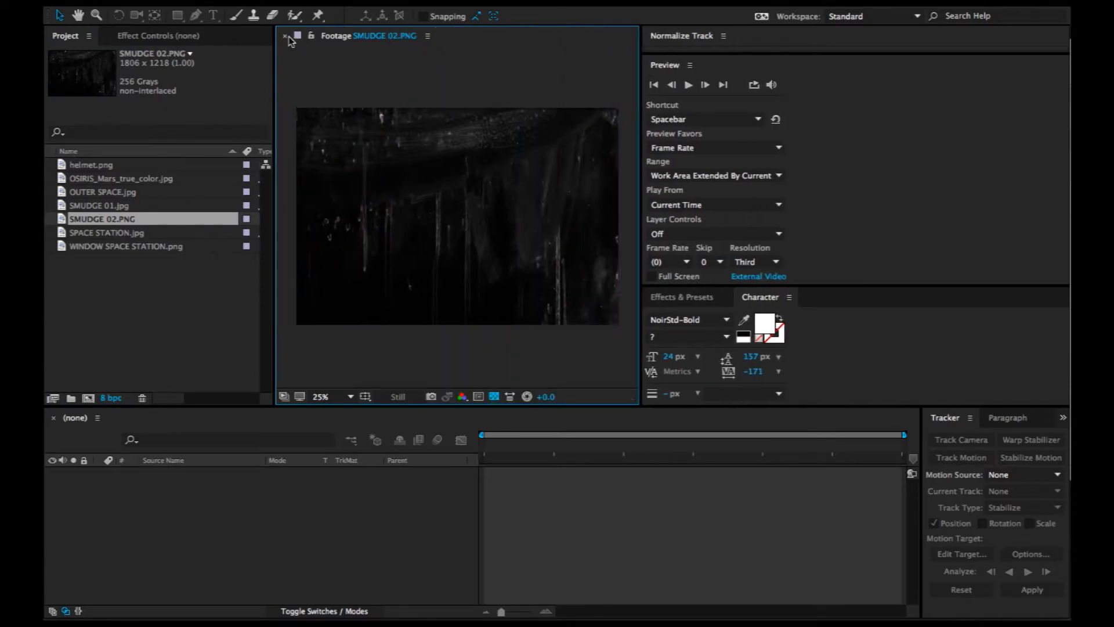
left_click(288, 38)
double_click(100, 206)
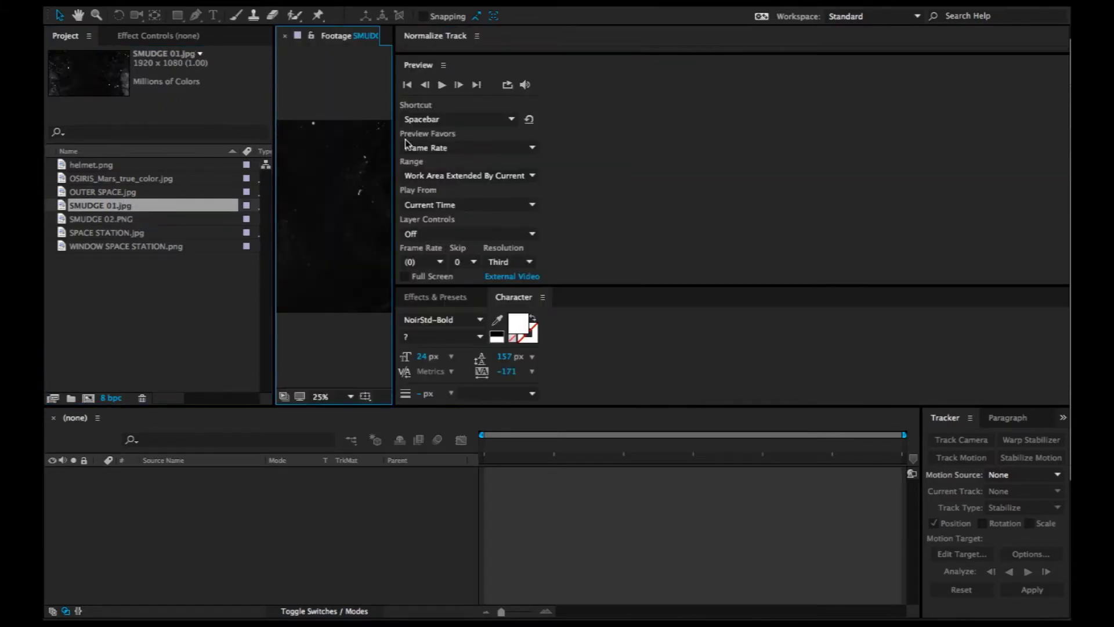
left_click_drag(396, 130, 691, 134)
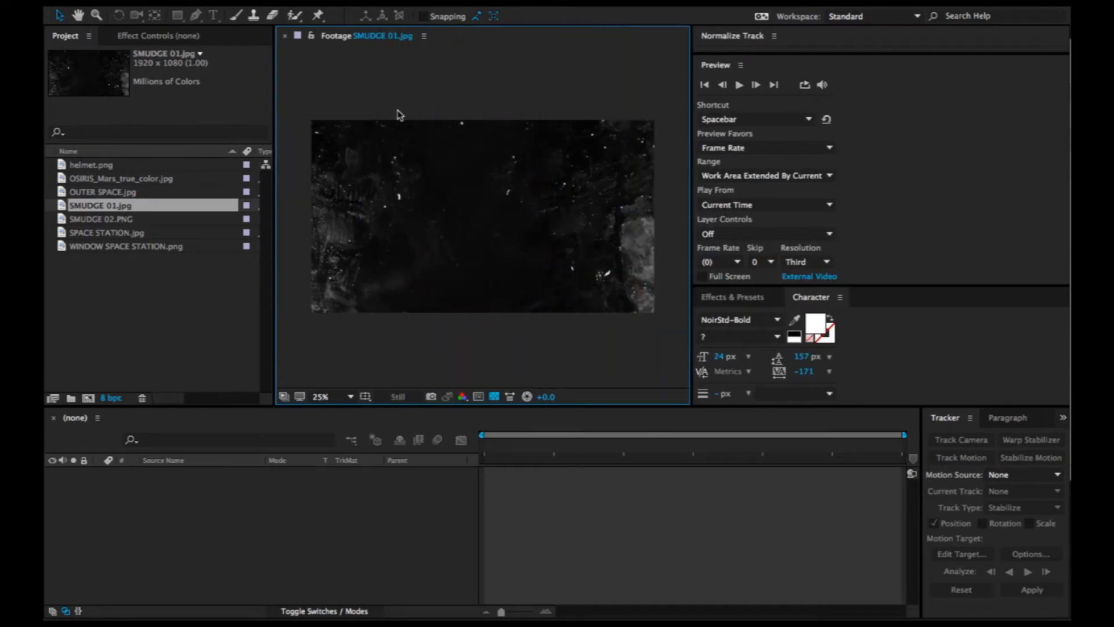
left_click(284, 36)
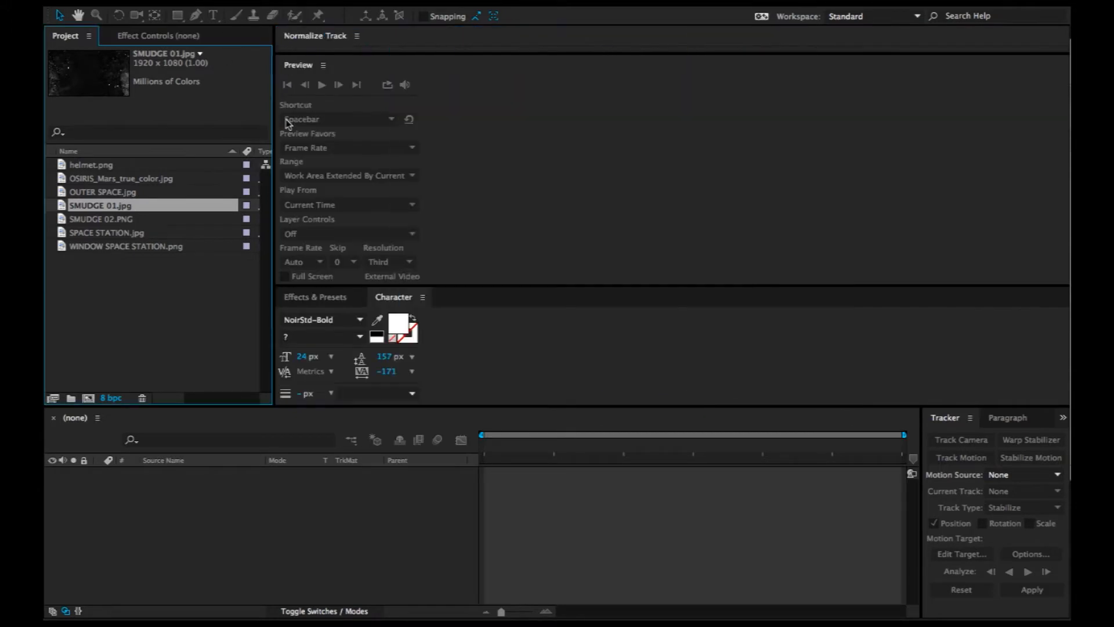
Inspect the OUTER SPACE.jpg and OSIRIS_Mars_true_color.jpg footage in widened viewers, closing each one.
left_click(126, 195)
double_click(125, 196)
left_click_drag(400, 98, 914, 109)
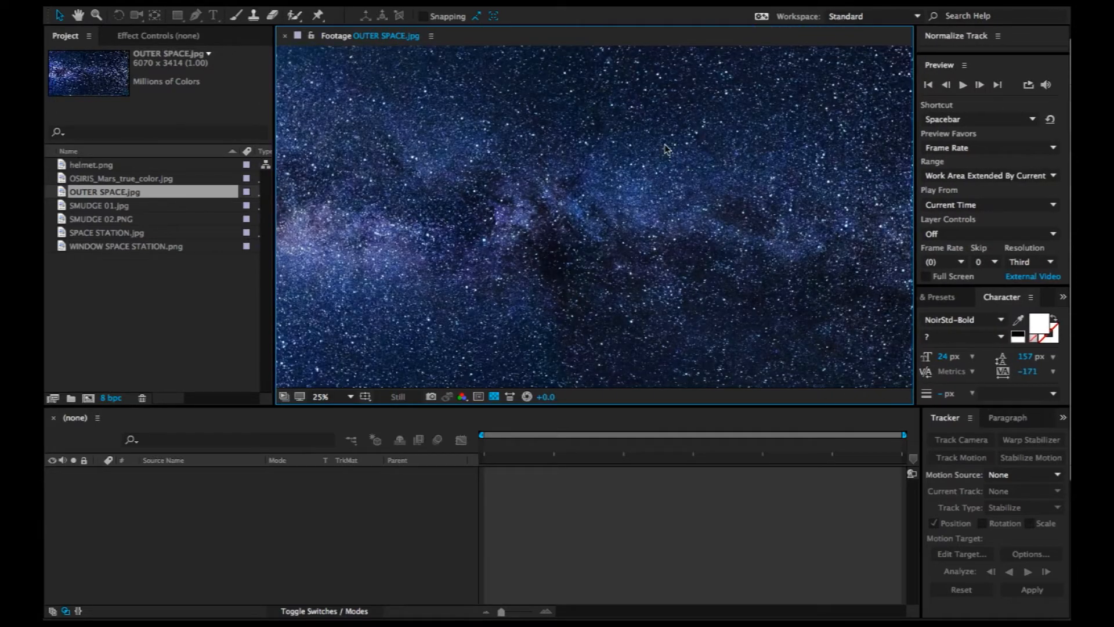
left_click(285, 36)
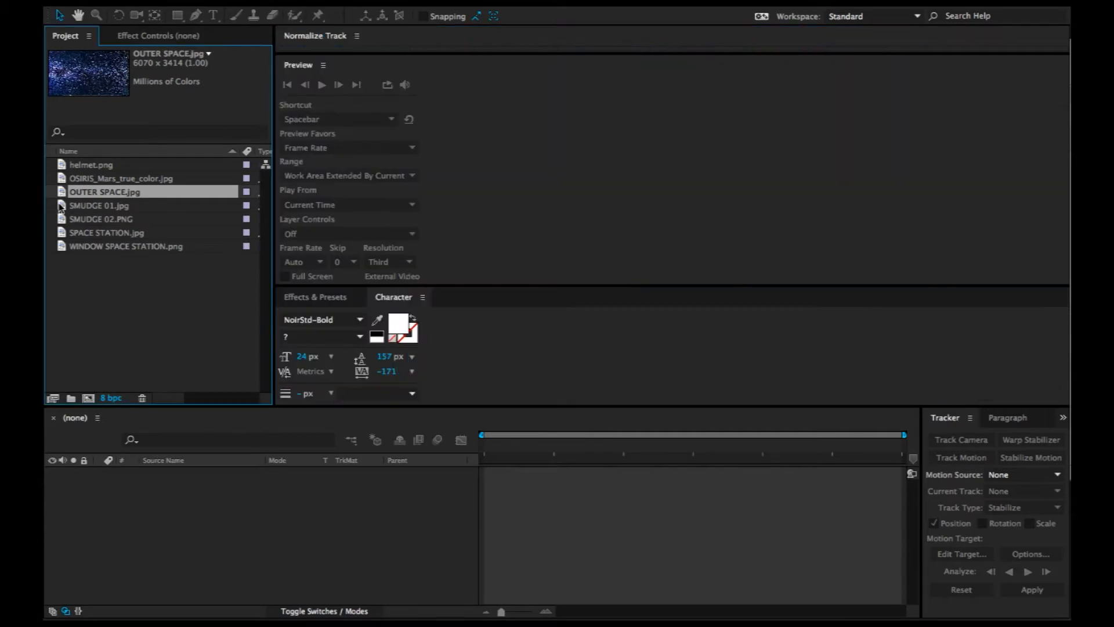
double_click(90, 179)
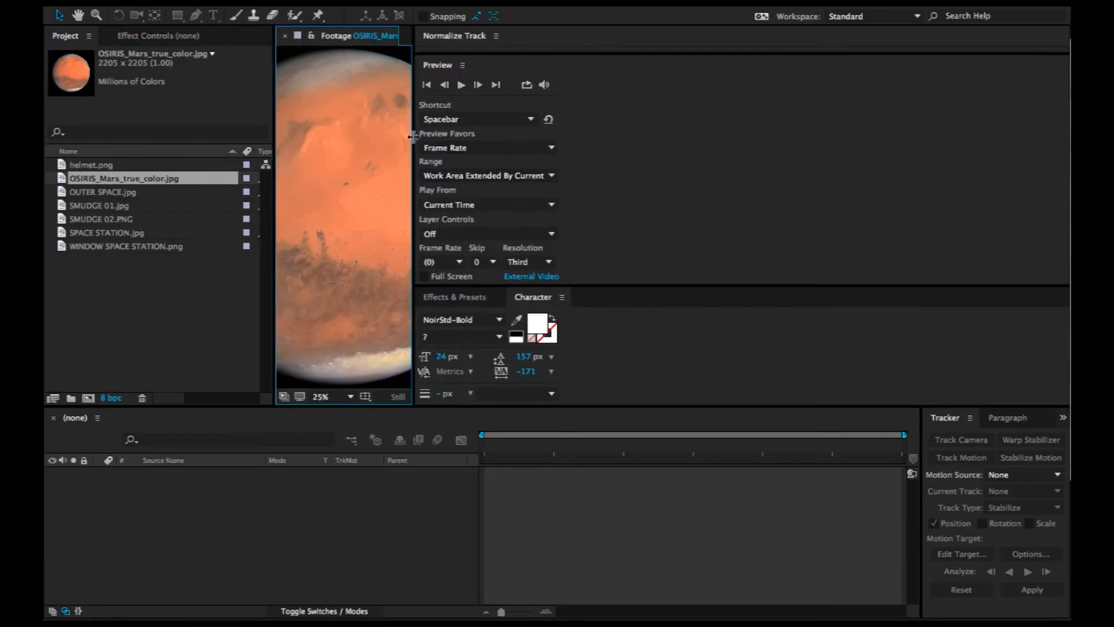
left_click_drag(412, 137, 895, 137)
left_click(285, 37)
Inspect the helmet.png footage in a widened viewer and close it.
double_click(177, 165)
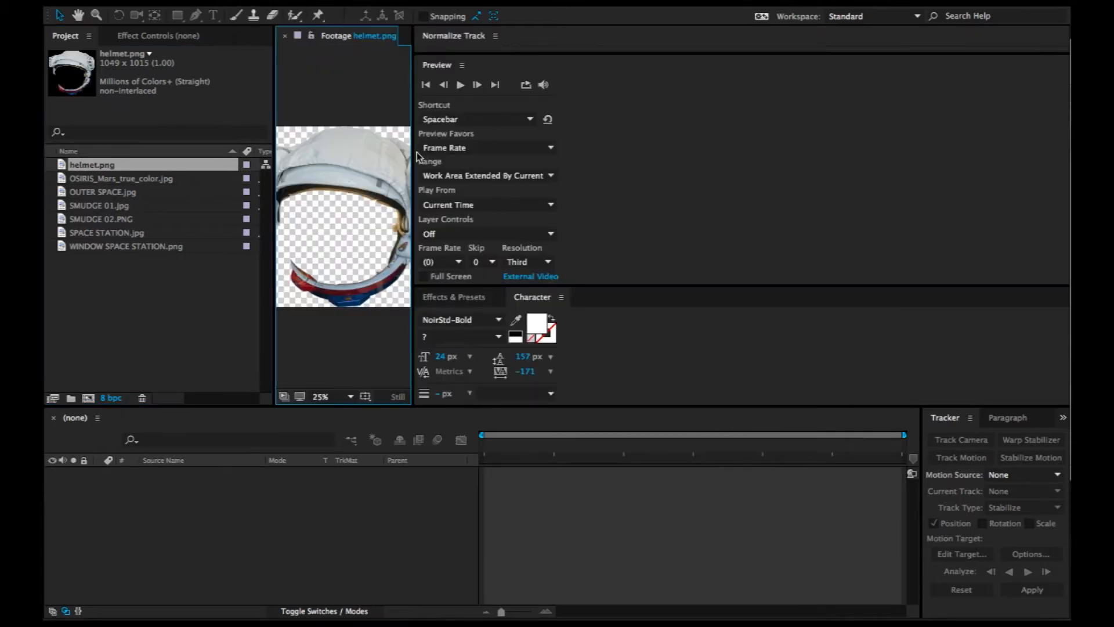
left_click_drag(419, 155, 783, 165)
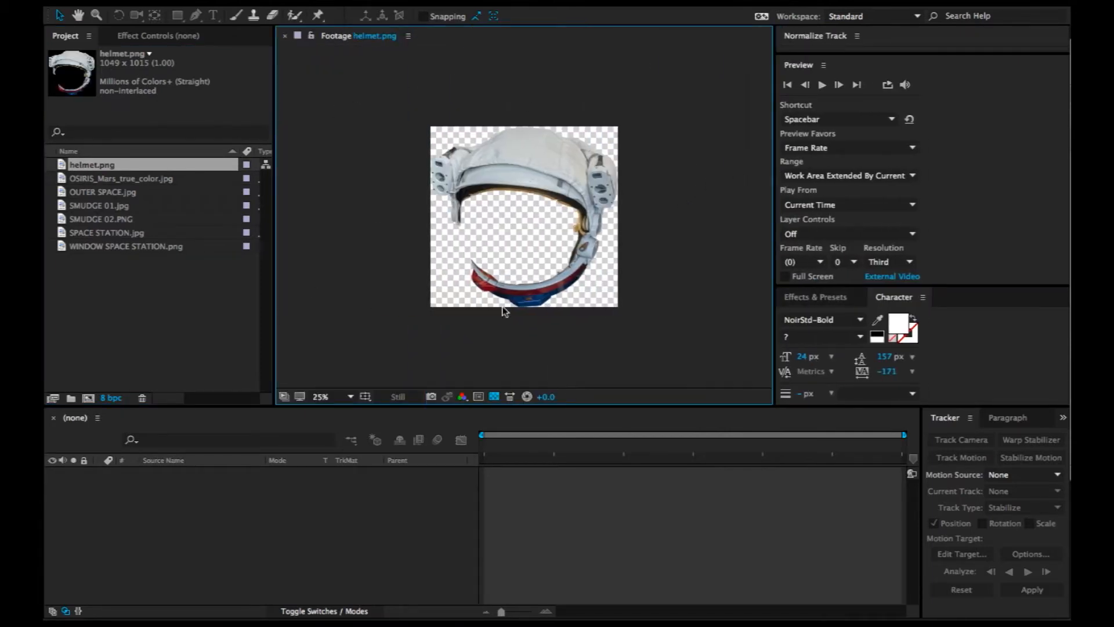
left_click(285, 39)
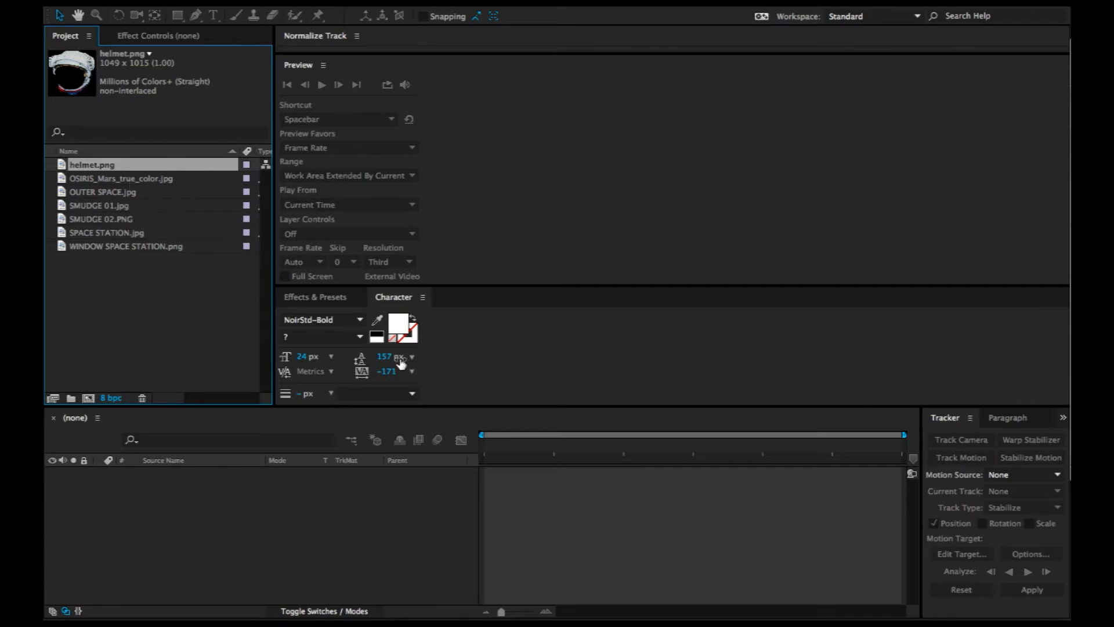
Create a composition named main with the HDTV 1080 24 preset and a 0:00:20:05 duration, and widen its viewer.
left_click(89, 399)
type("main")
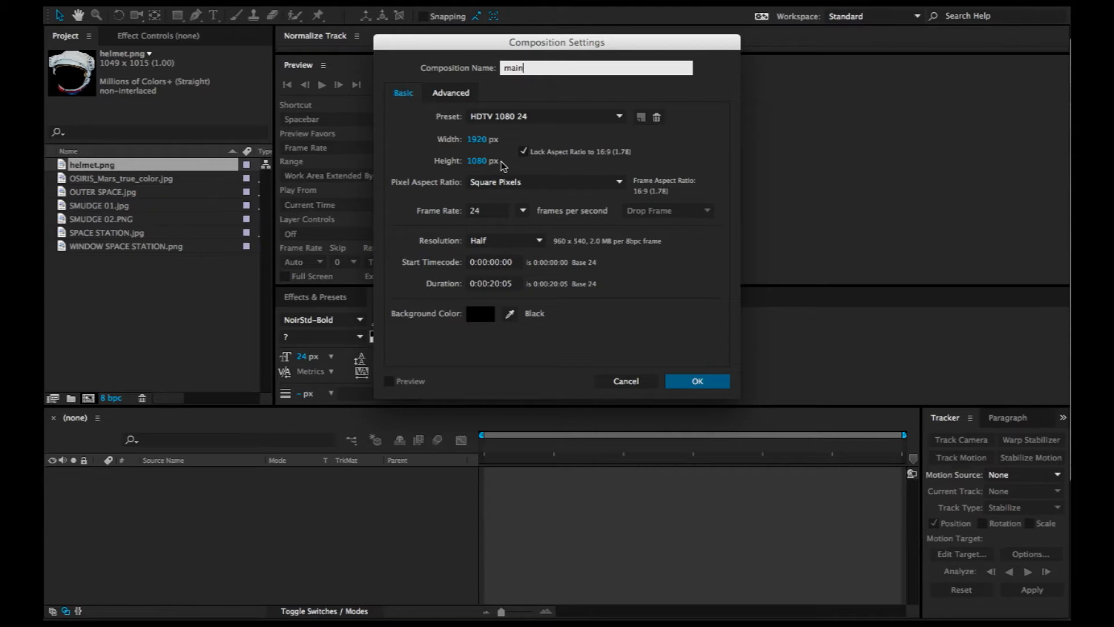
left_click(698, 381)
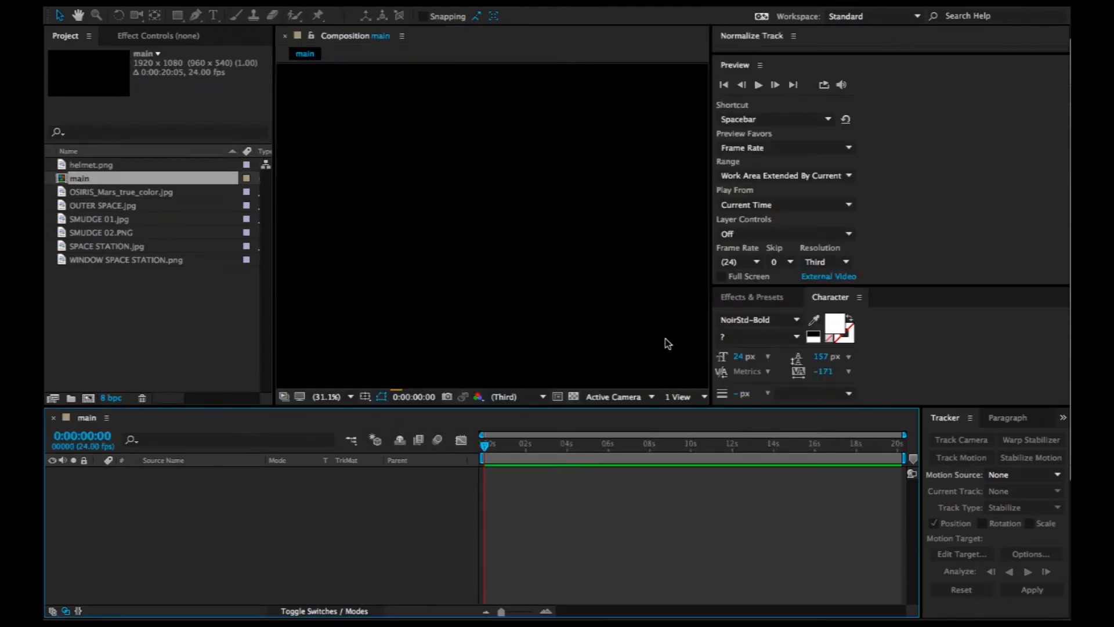
left_click_drag(711, 263, 914, 268)
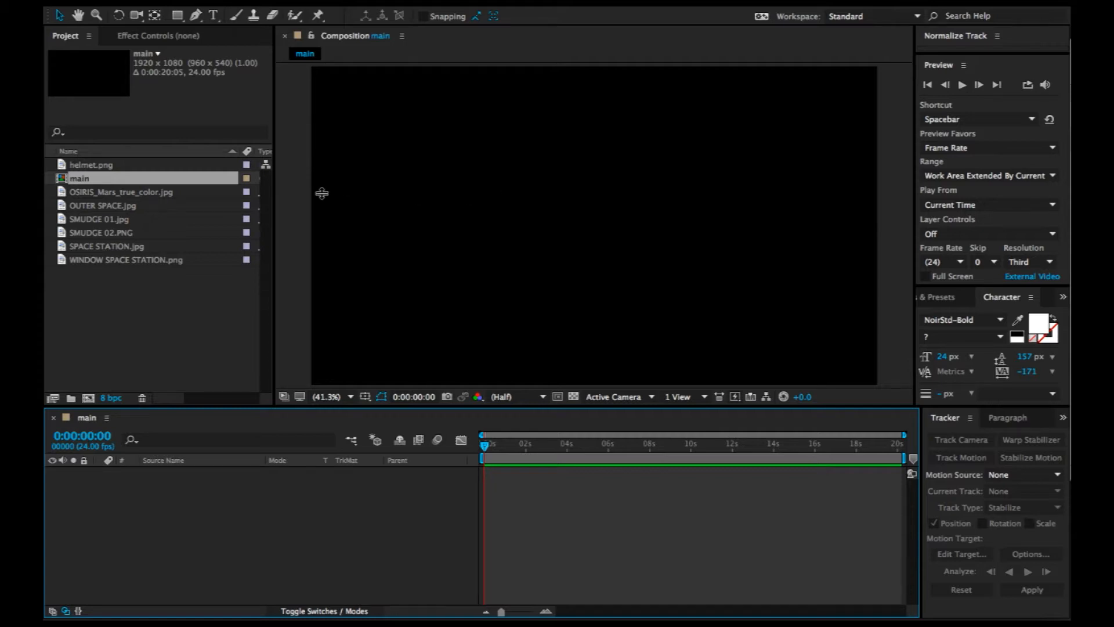
Add helmet.png, SPACE STATION.jpg and WINDOW SPACE STATION.png together as layers in the main composition.
left_click(130, 231)
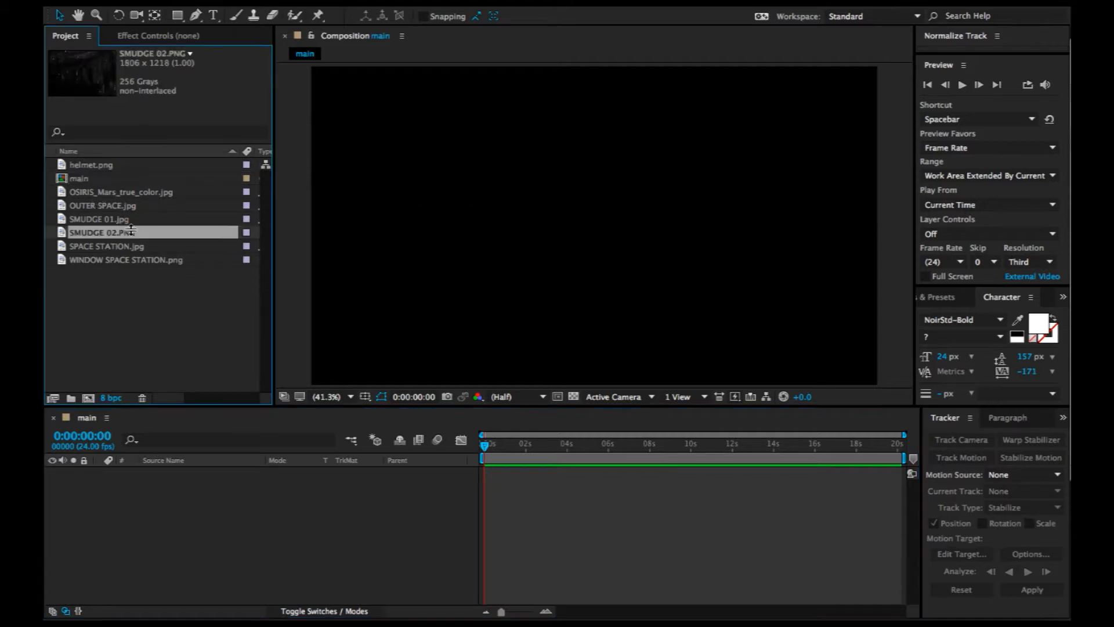
left_click(60, 17)
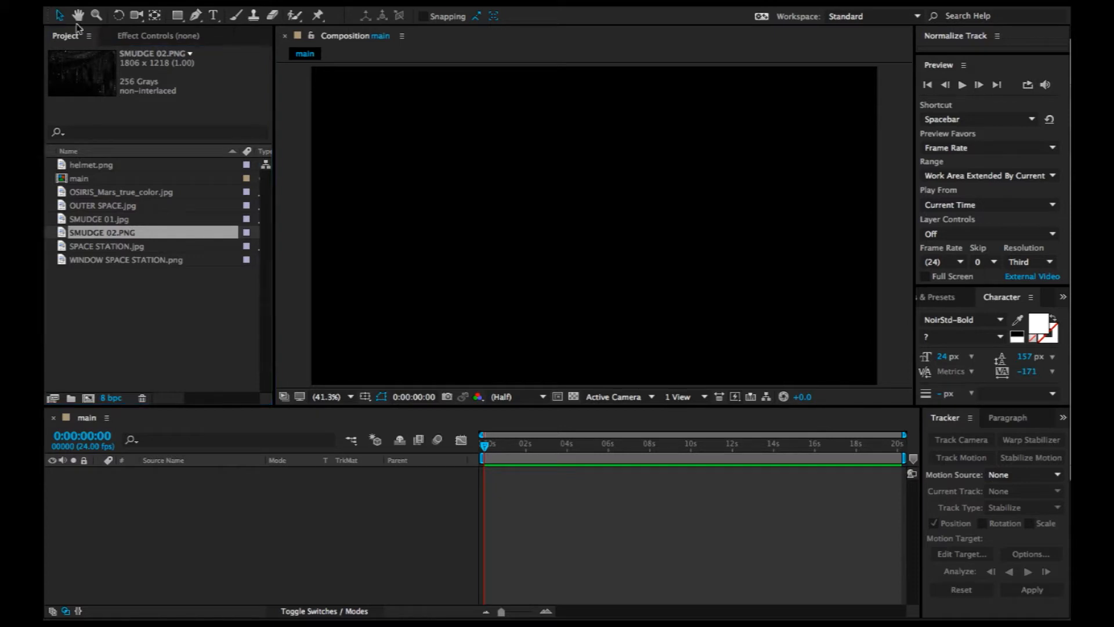
left_click(96, 166)
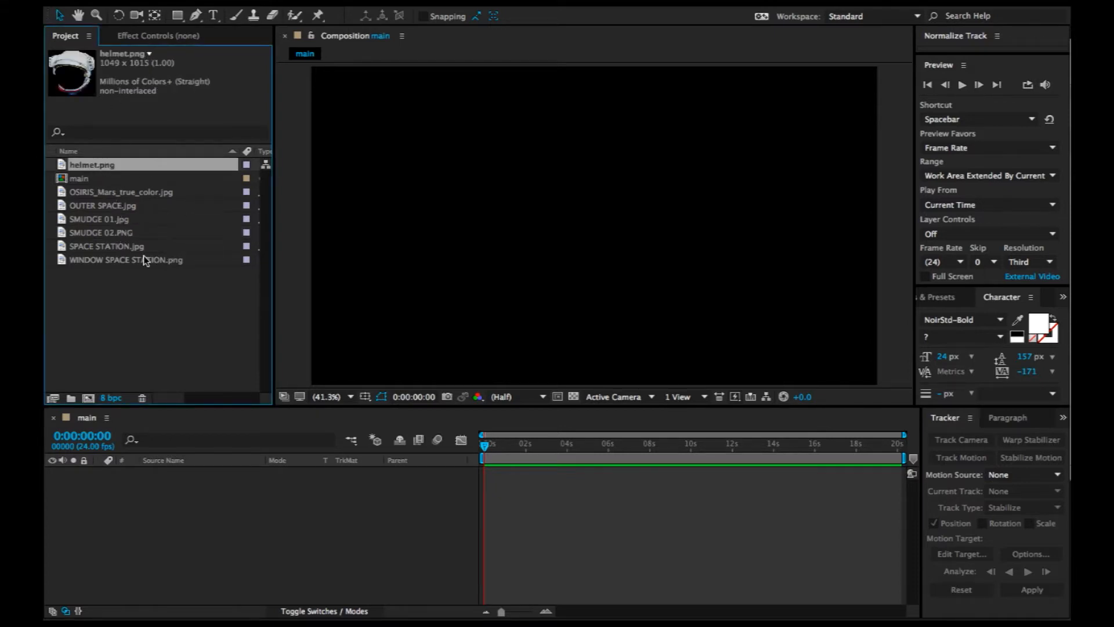
left_click(124, 251, "ctrl")
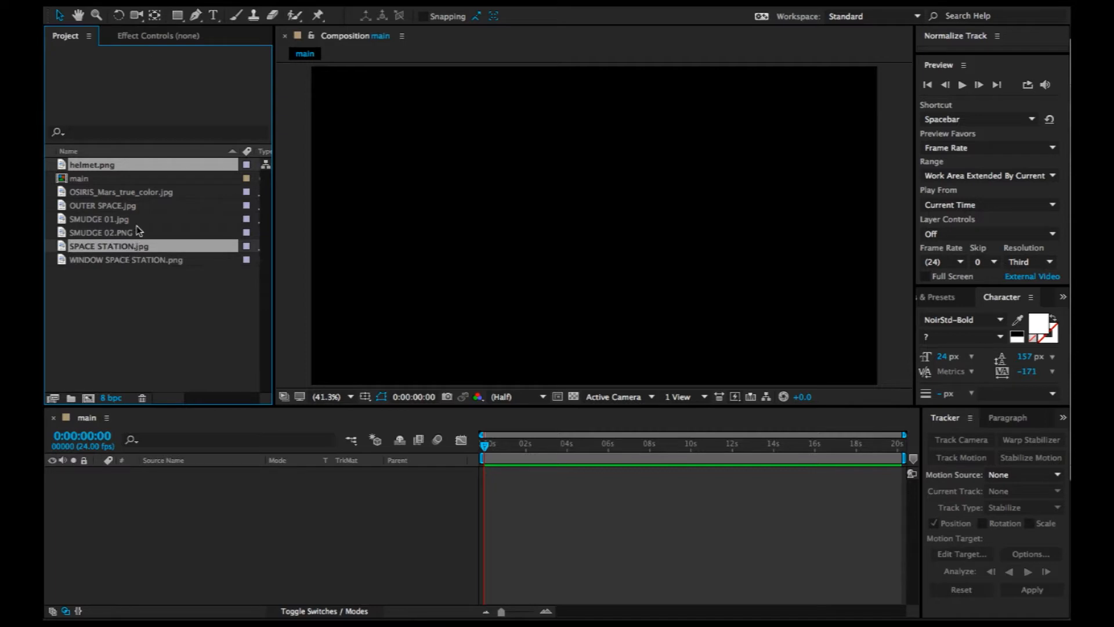
left_click(130, 259, "ctrl")
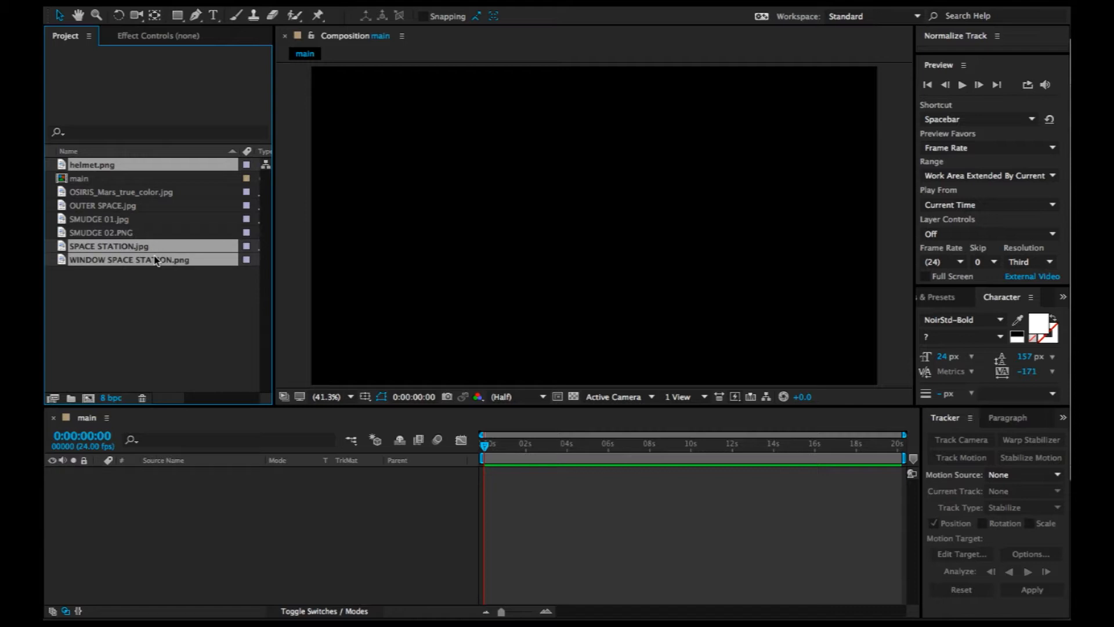
left_click_drag(144, 258, 195, 562)
left_click(216, 524)
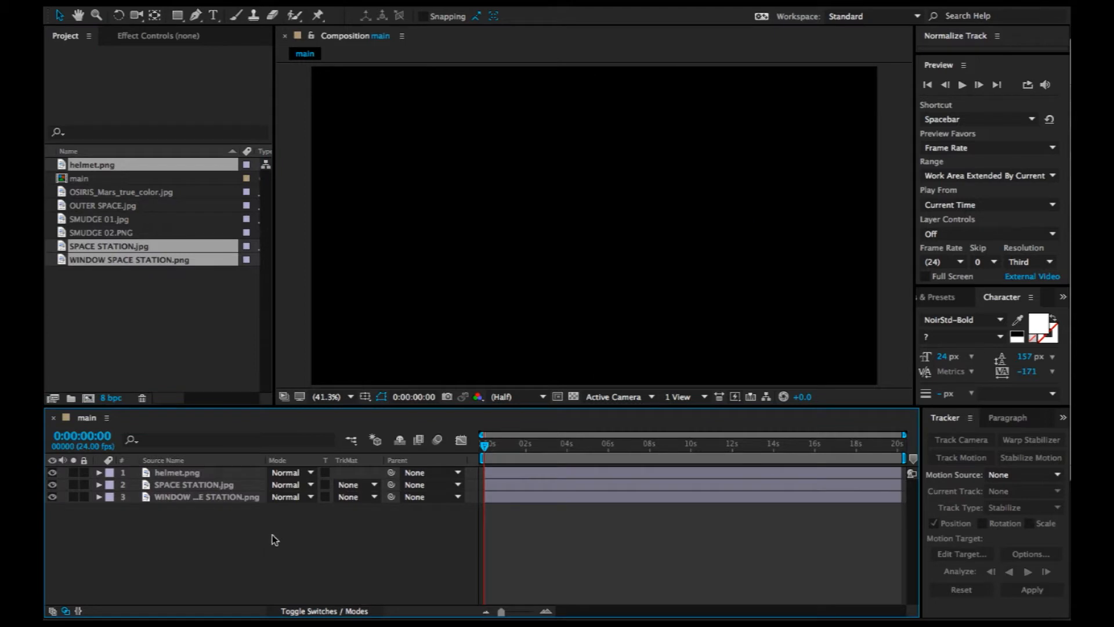
Hide the SPACE STATION.jpg layer in the main composition.
left_click(218, 501)
mouse_move(485, 459)
left_mouse_down()
mouse_move(538, 462)
mouse_move(472, 457)
left_mouse_up()
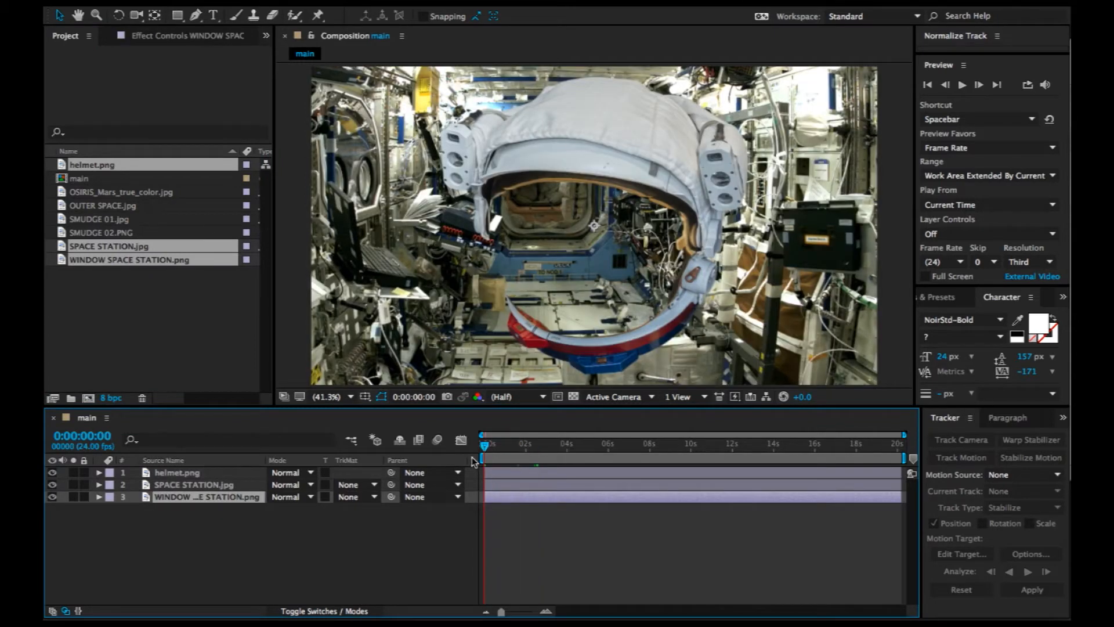
scroll(545, 274, "down", 2)
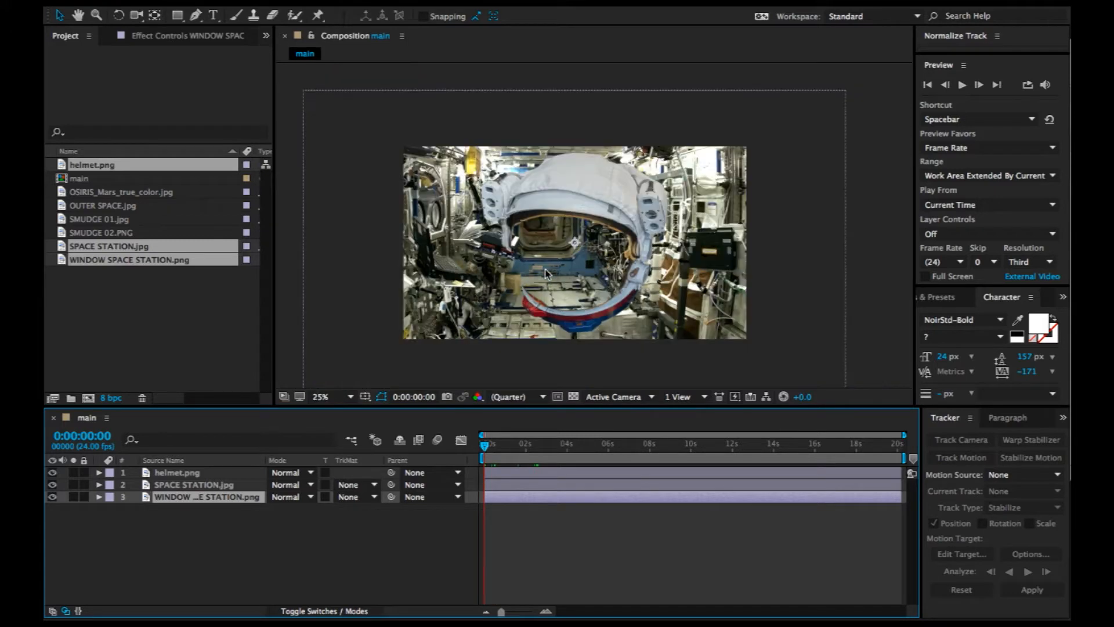
left_click(197, 472)
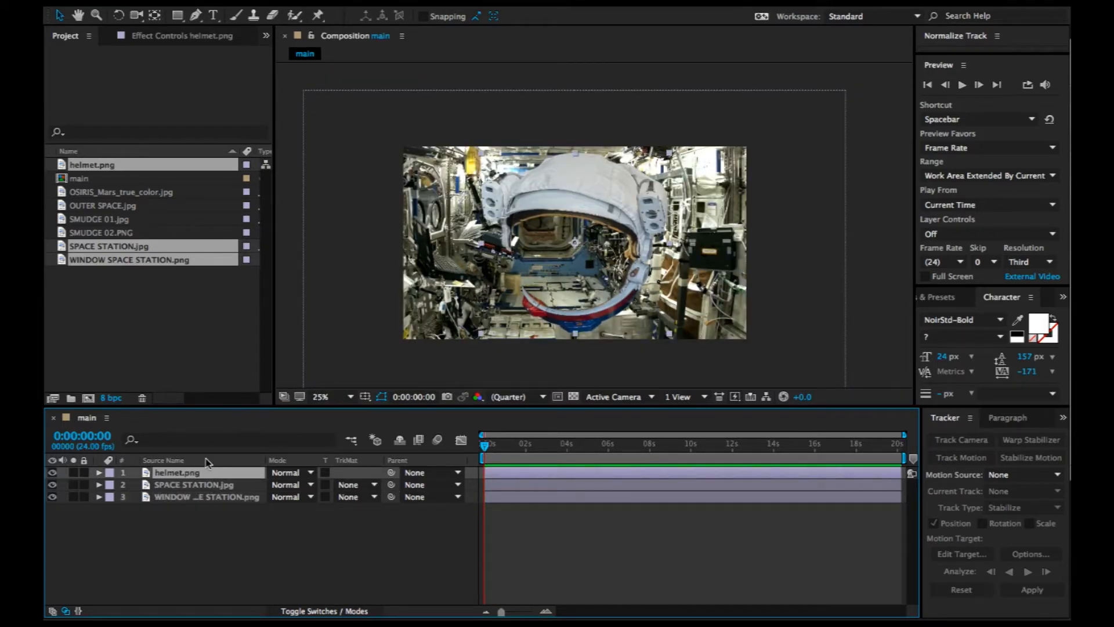
left_click(185, 485)
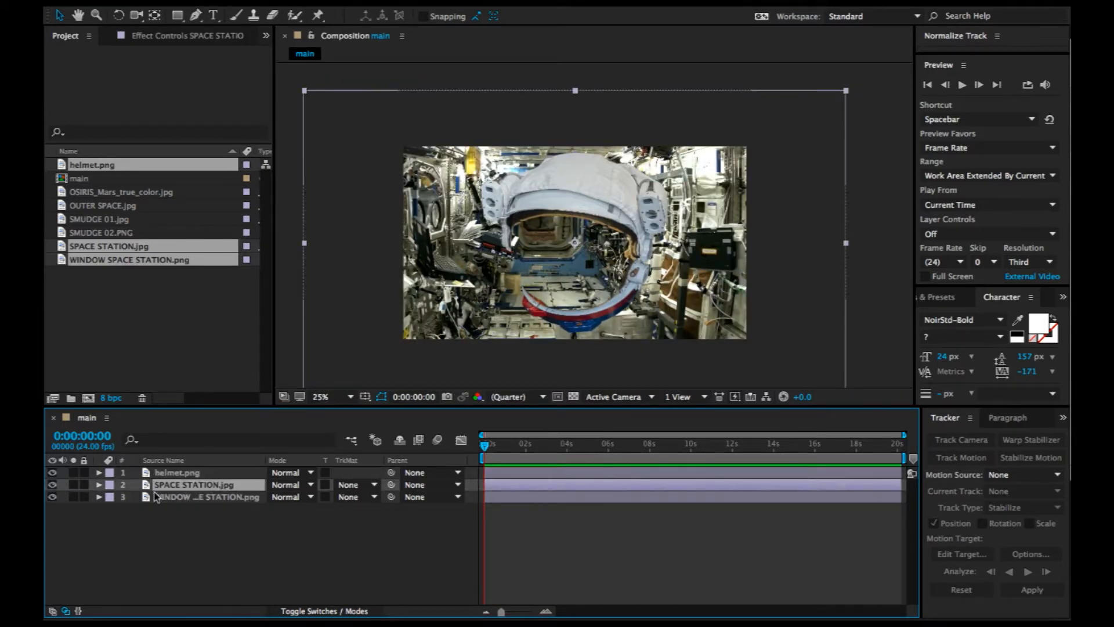
left_click(51, 485)
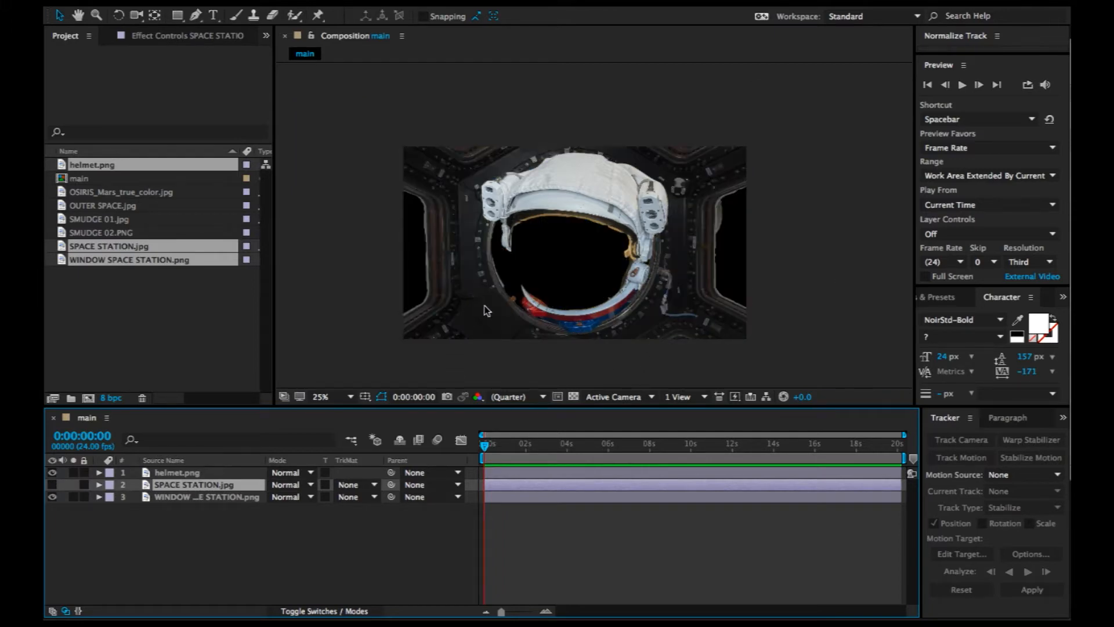
Scale the WINDOW SPACE STATION.png layer down to 70%.
left_click(177, 497)
key("s")
left_click_drag(313, 510, 300, 517)
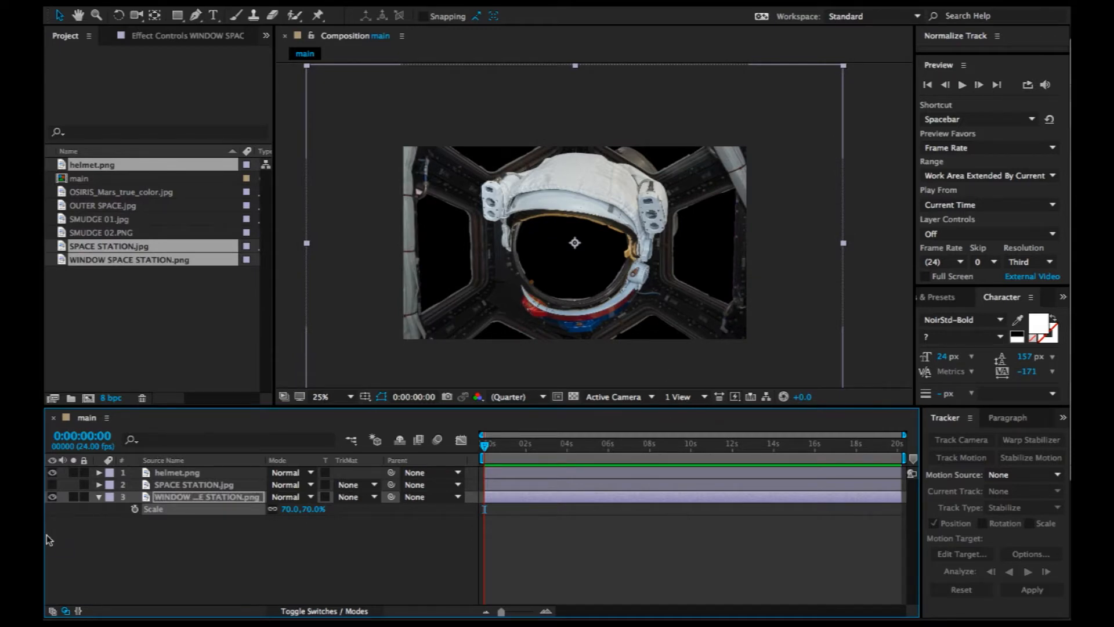
Show the SPACE STATION.jpg layer again and fit it to the composition's frame.
left_click(52, 485)
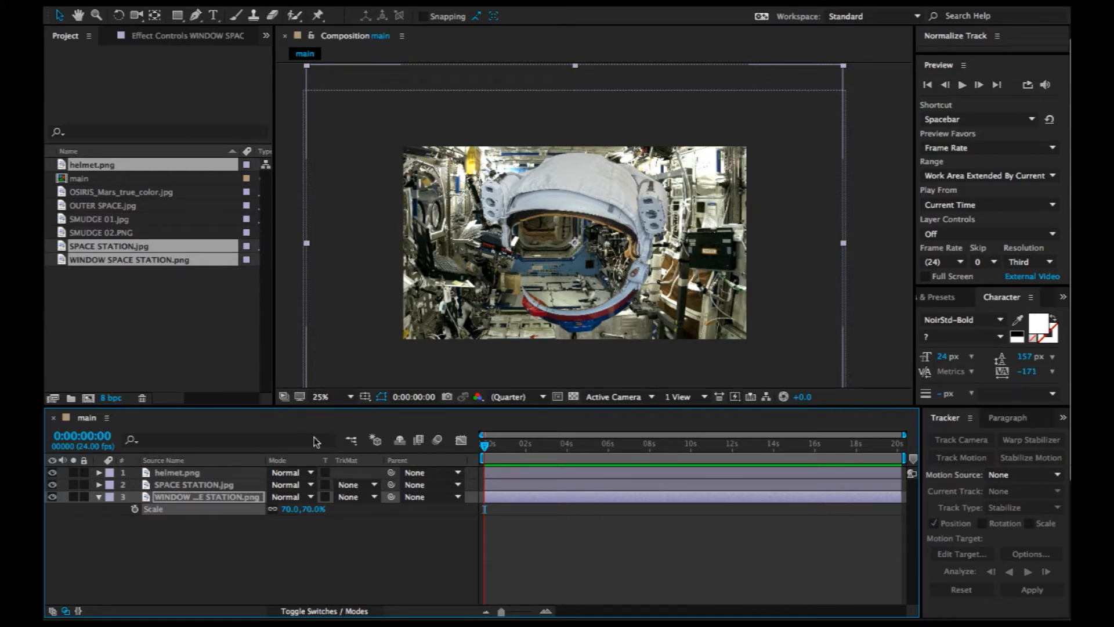
left_click(198, 486)
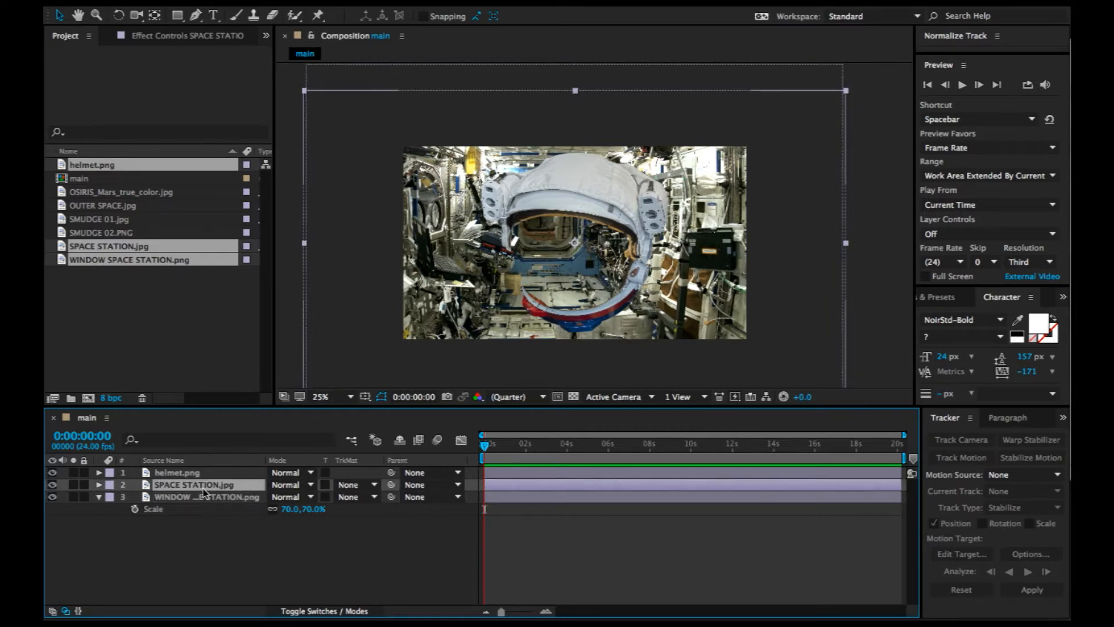
right_click(203, 490)
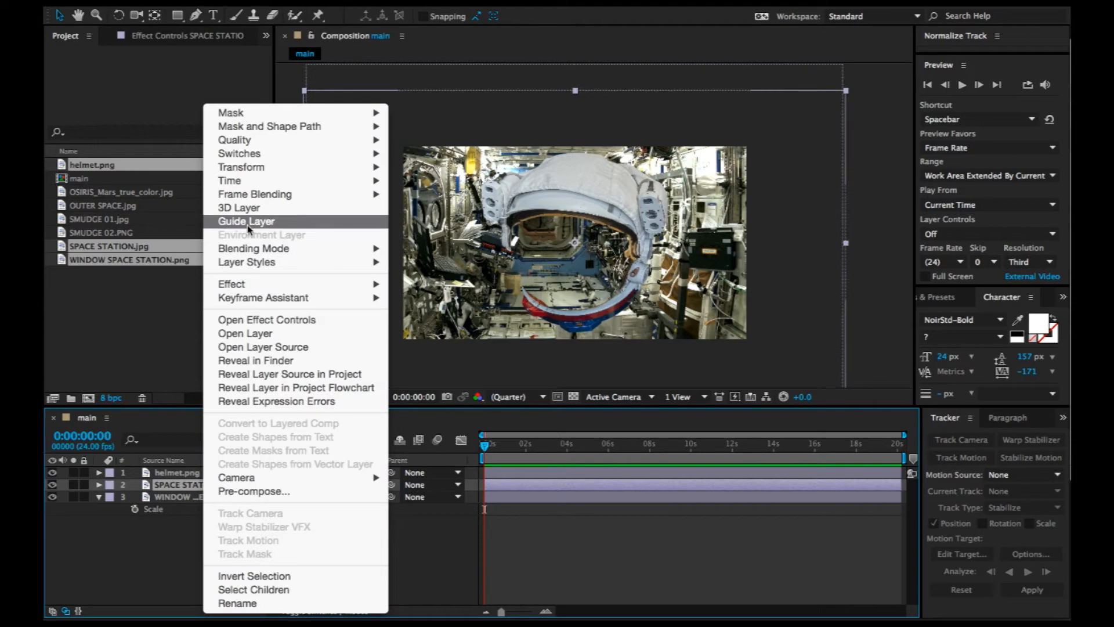
mouse_move(374, 166)
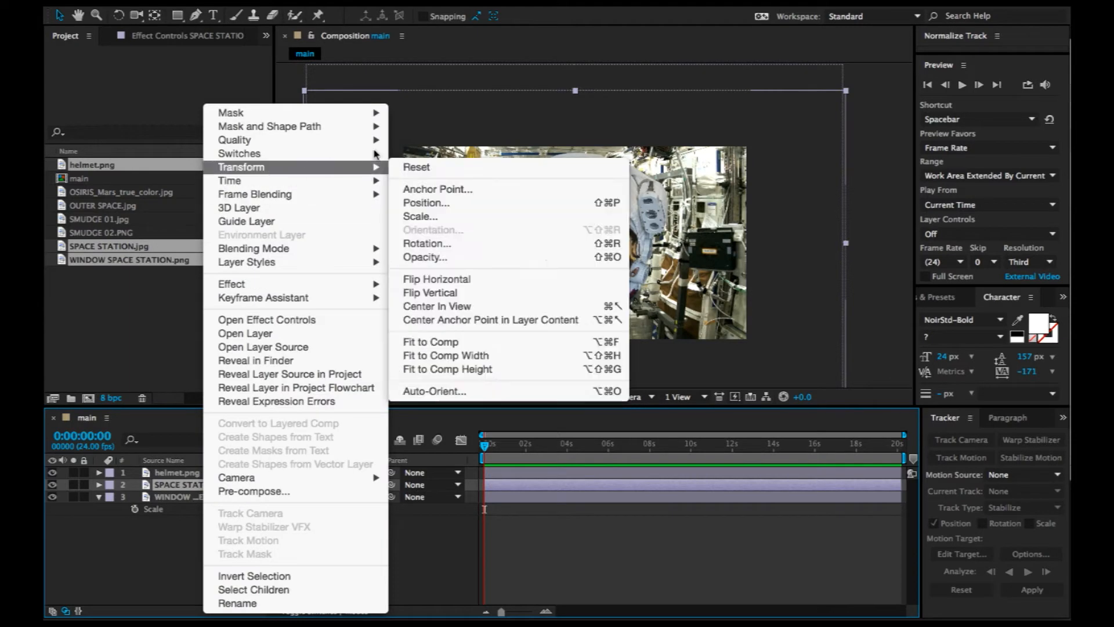
left_click(493, 344)
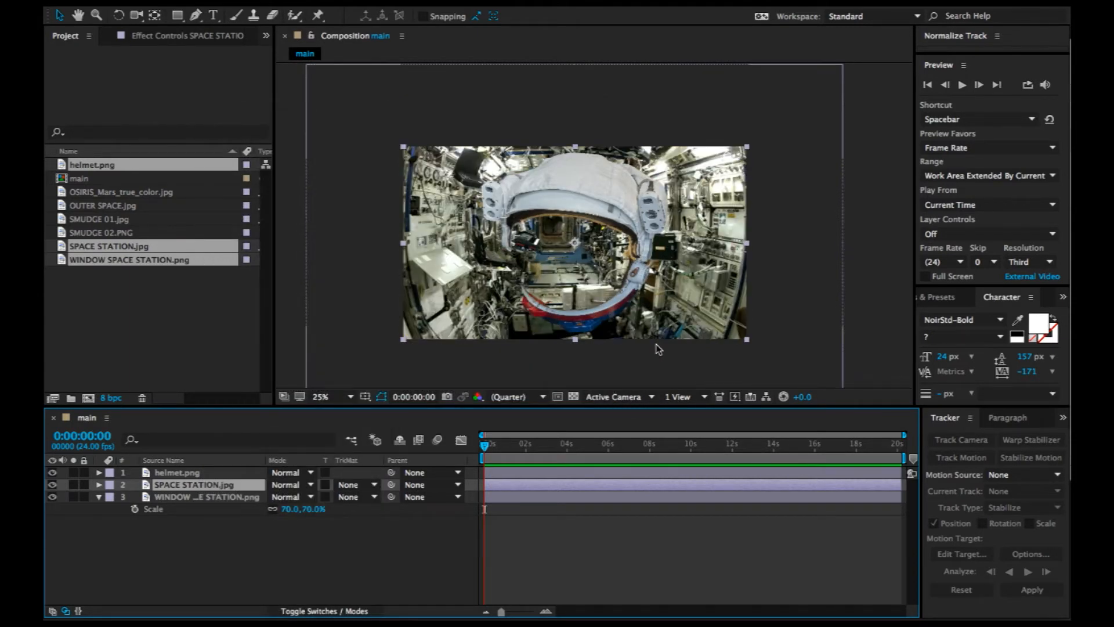
Apply the Curves effect to the SPACE STATION.jpg layer and bend the RGB curve downward to darken its midtones.
key("ctrl+space")
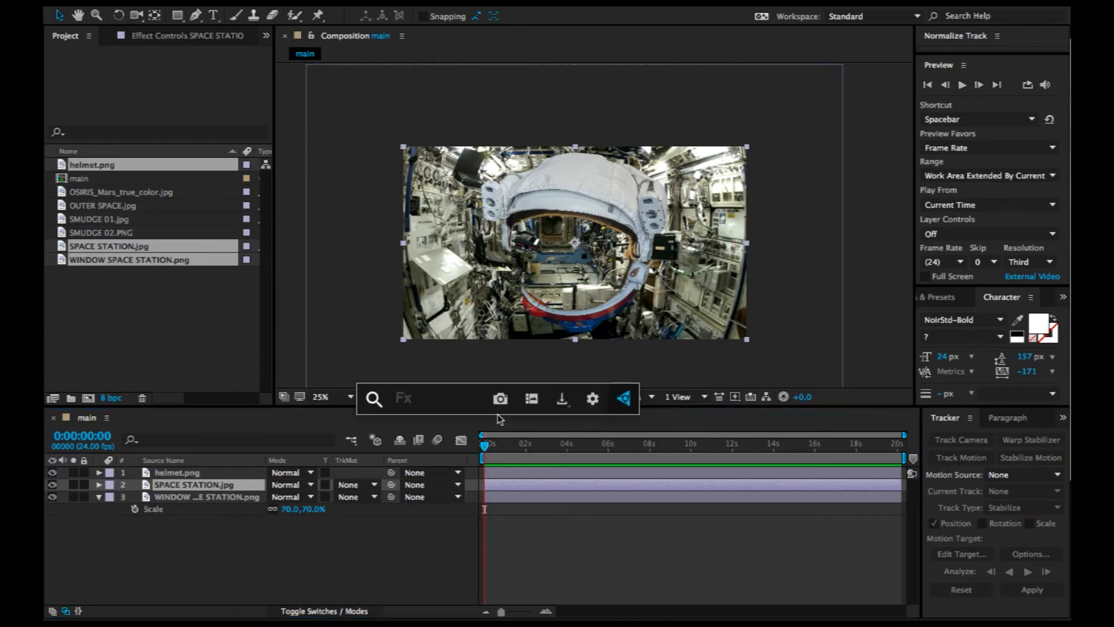
type("cur")
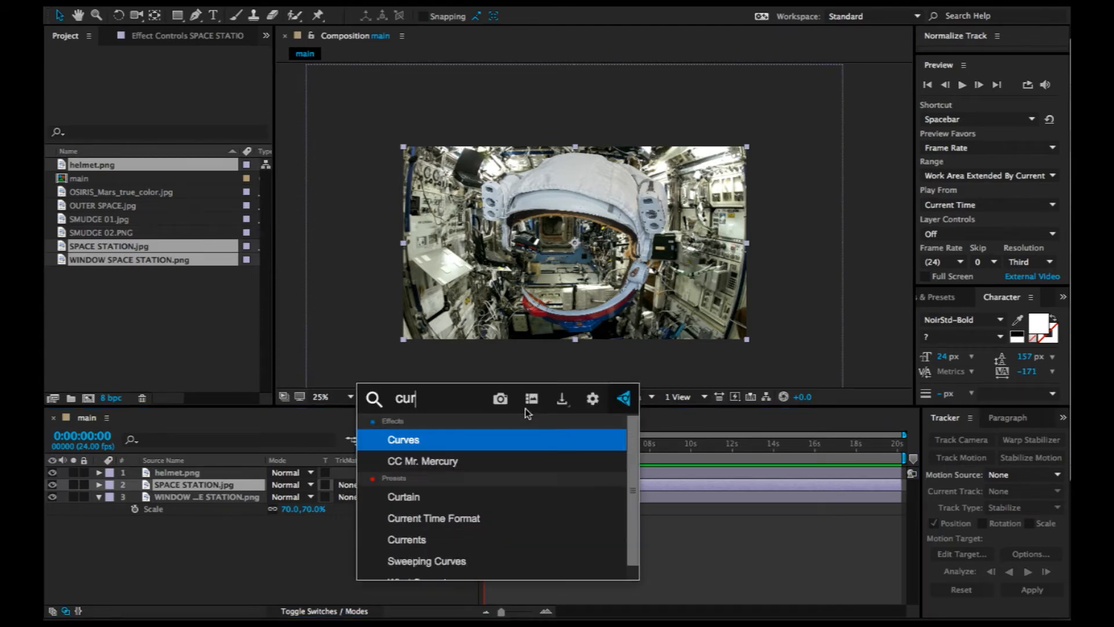
key("Return")
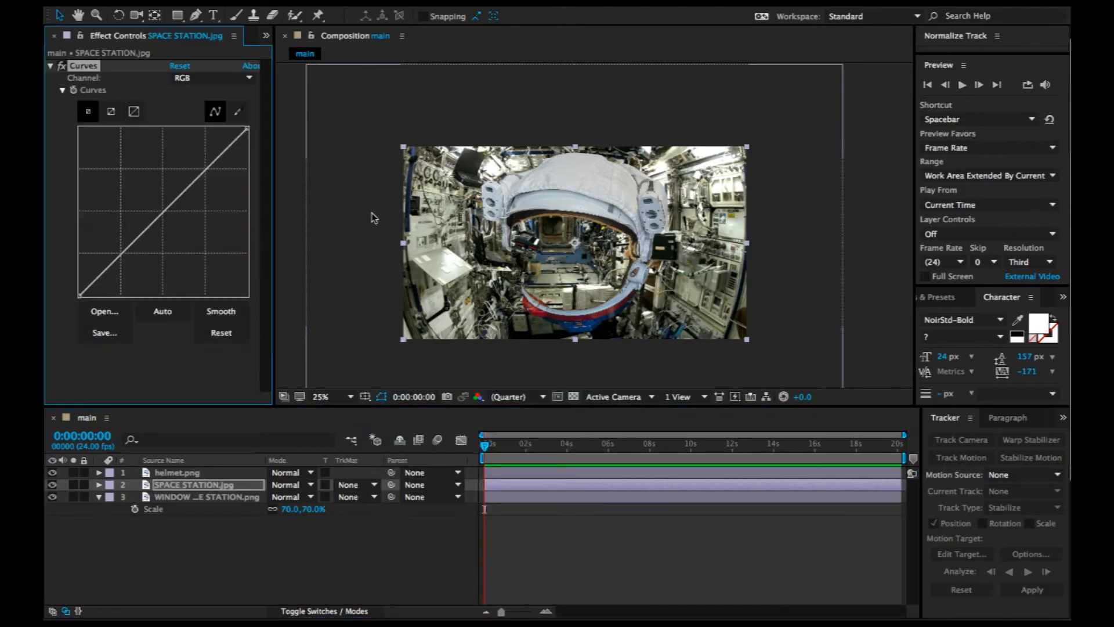
left_click_drag(161, 213, 191, 234)
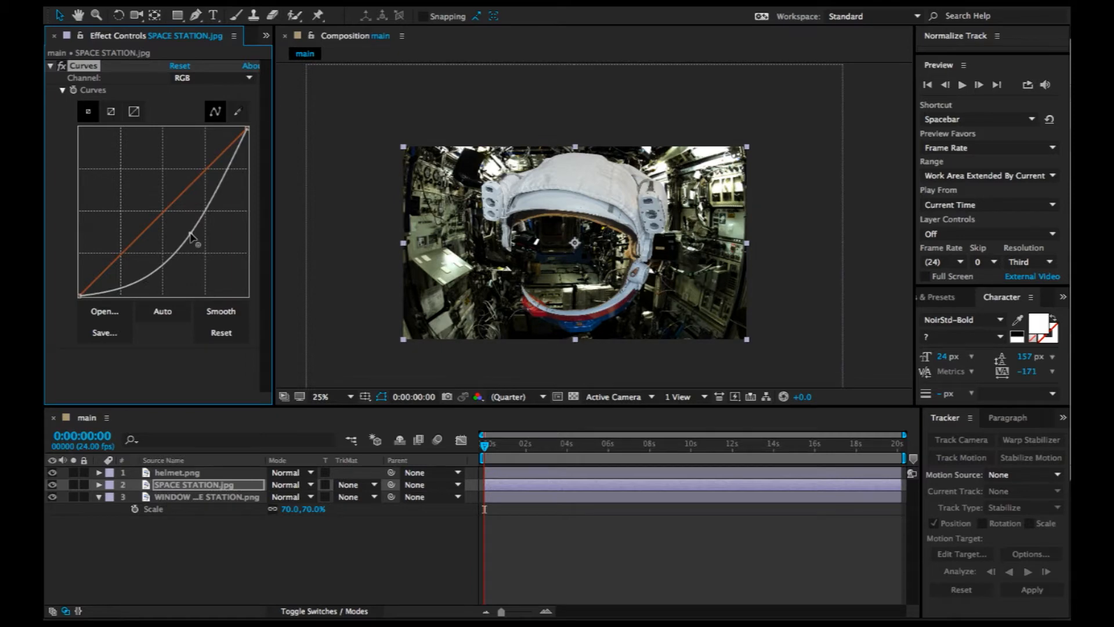
left_click(191, 575)
Apply the Glow effect to the SPACE STATION.jpg layer.
left_click(200, 488)
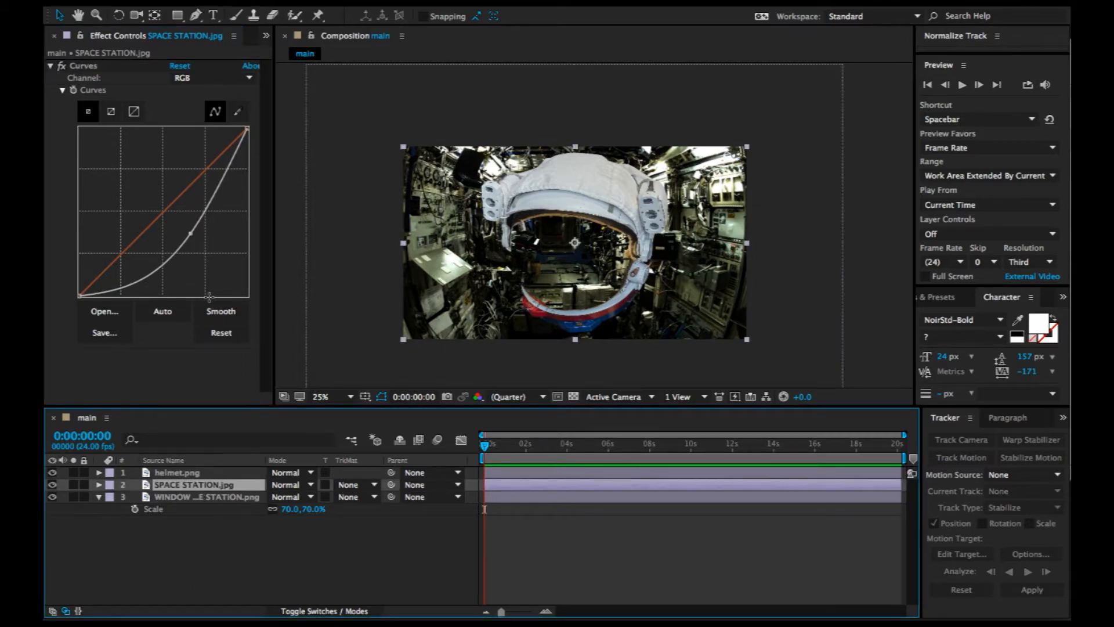
left_click(139, 593)
left_click(184, 496)
left_click(196, 488)
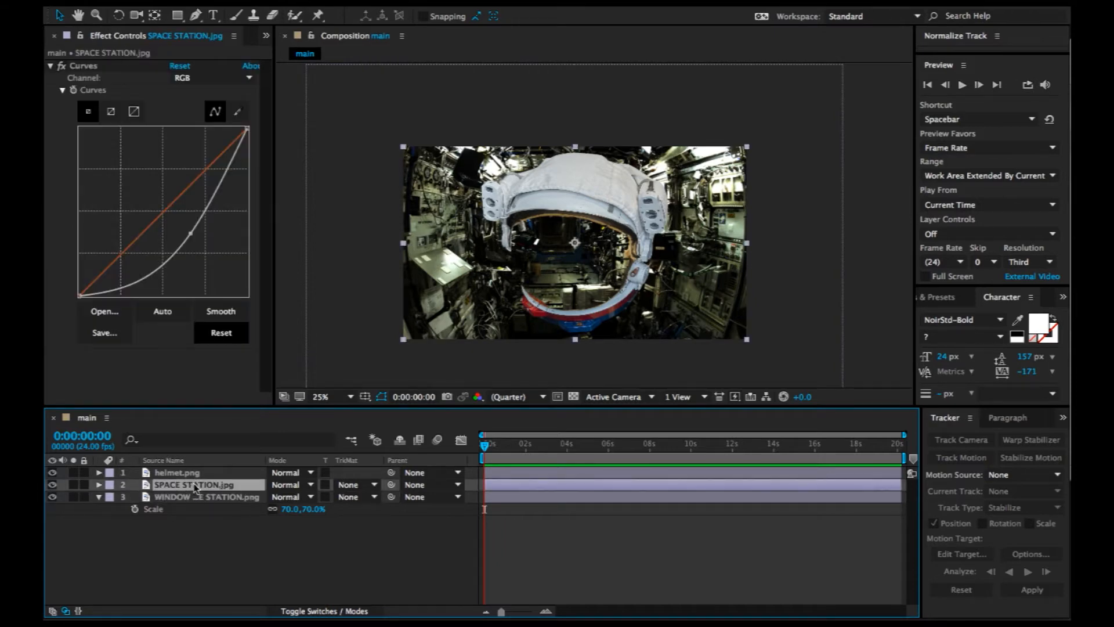
key("ctrl+space")
type("glow")
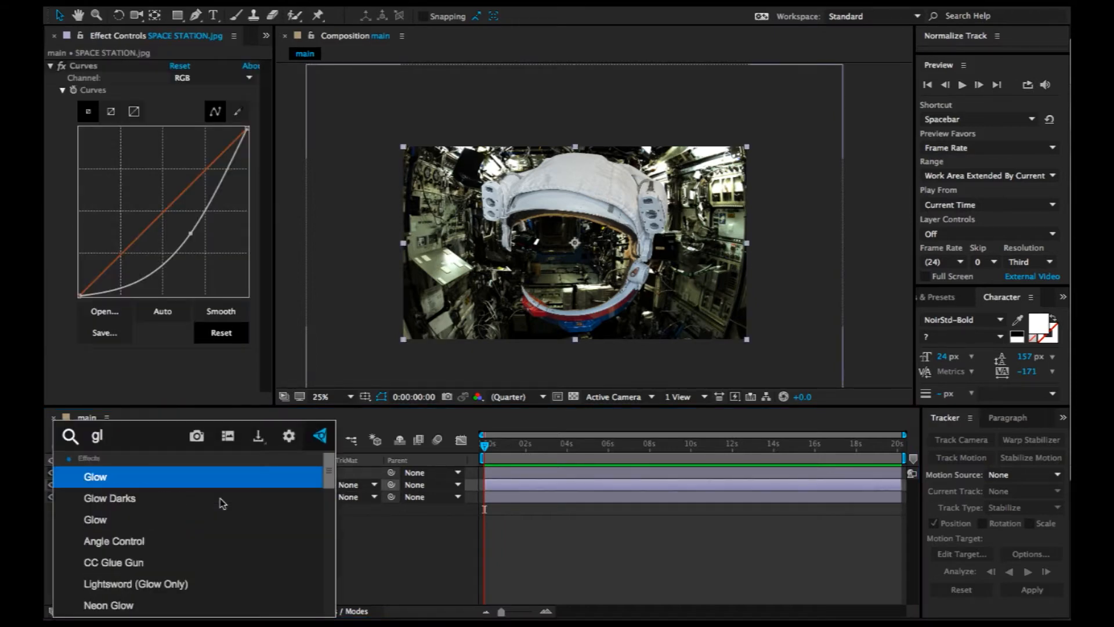
key("Down")
key("Down")
key("Return")
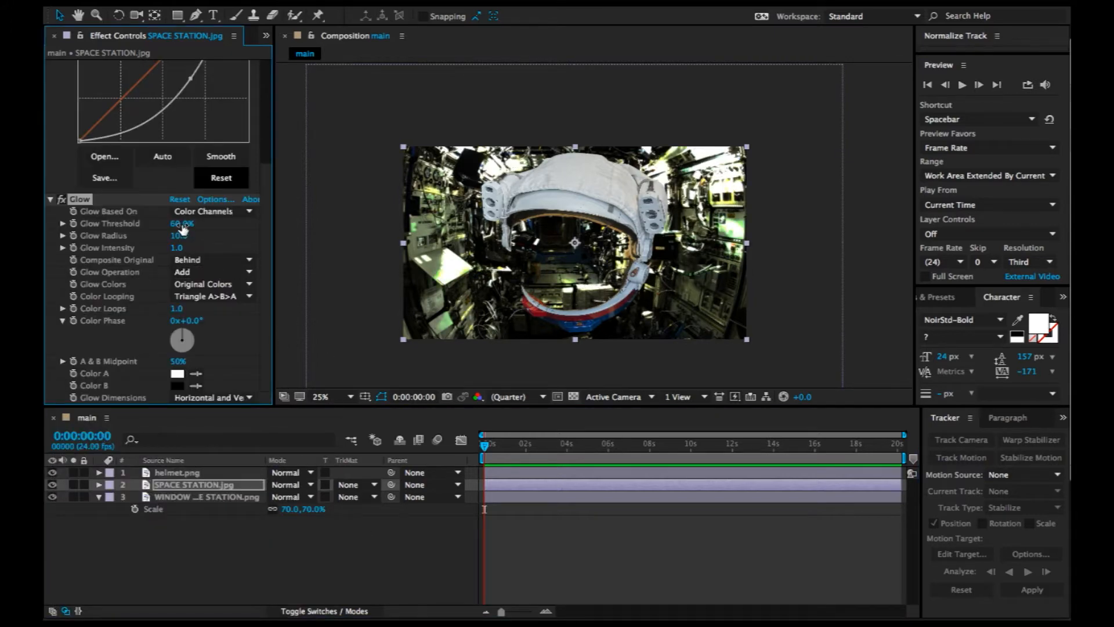
Set the space station's Glow Threshold to 32.9%, Glow Radius to 100 and Glow Intensity to 0.6.
left_click_drag(182, 226, 54, 242)
left_click_drag(176, 248, 74, 248)
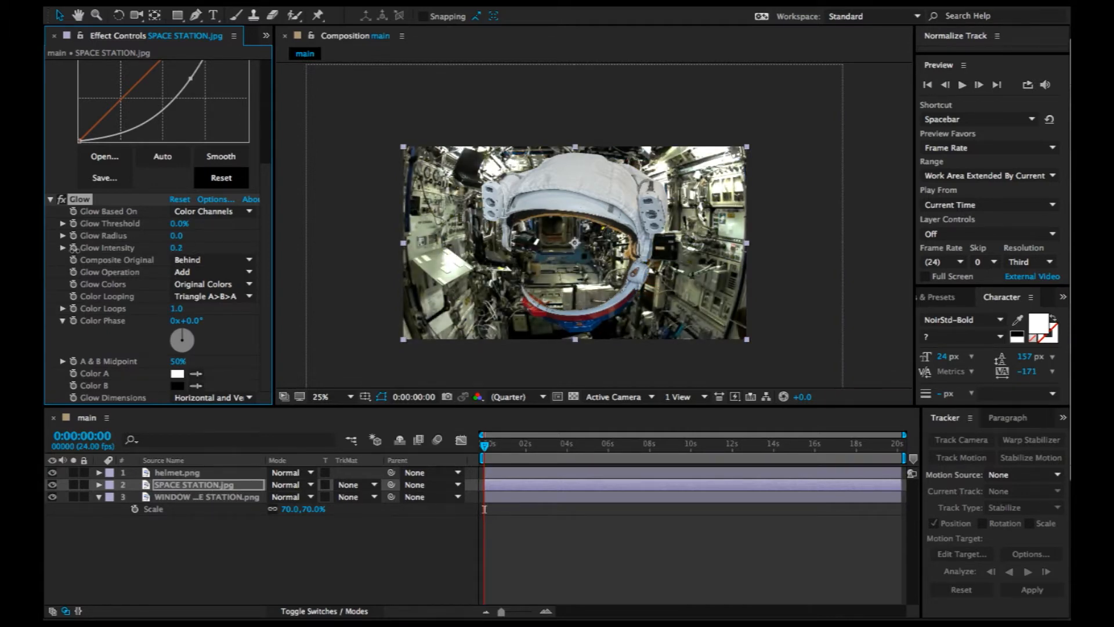
left_click_drag(176, 236, 203, 250)
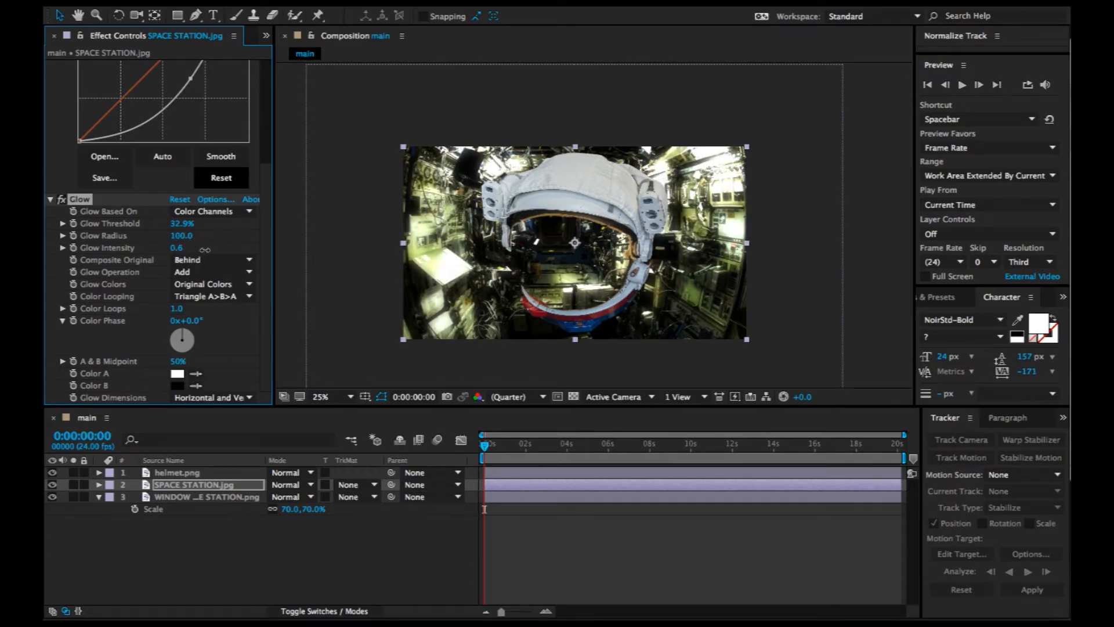
left_click(230, 536)
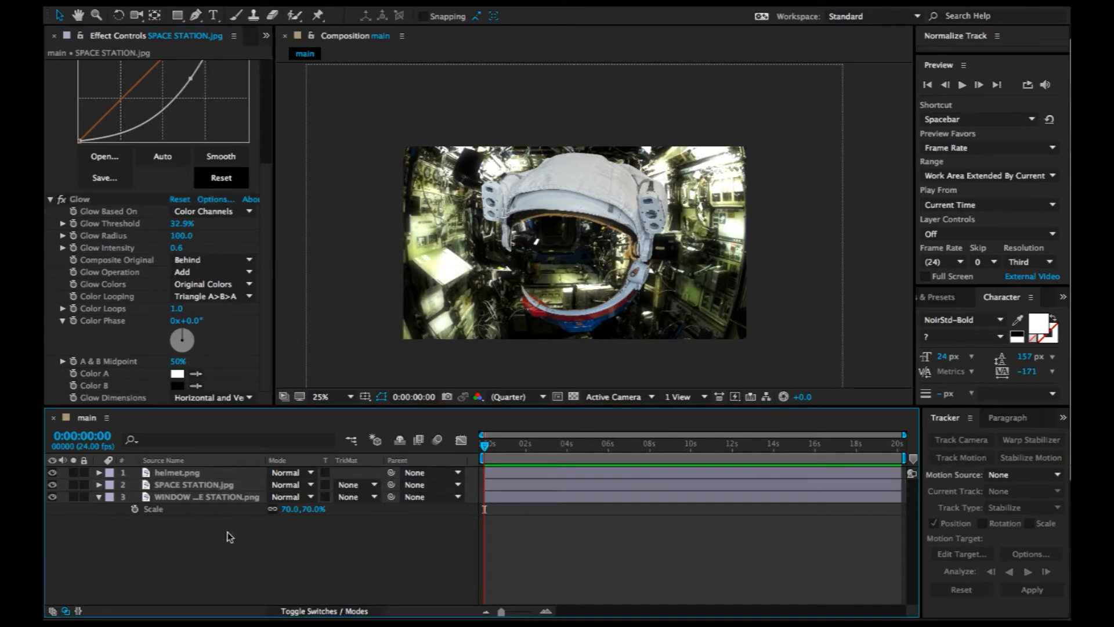
Pre-compose the SPACE STATION.jpg layer as Reflection, moving all attributes into the new composition.
left_click(201, 487)
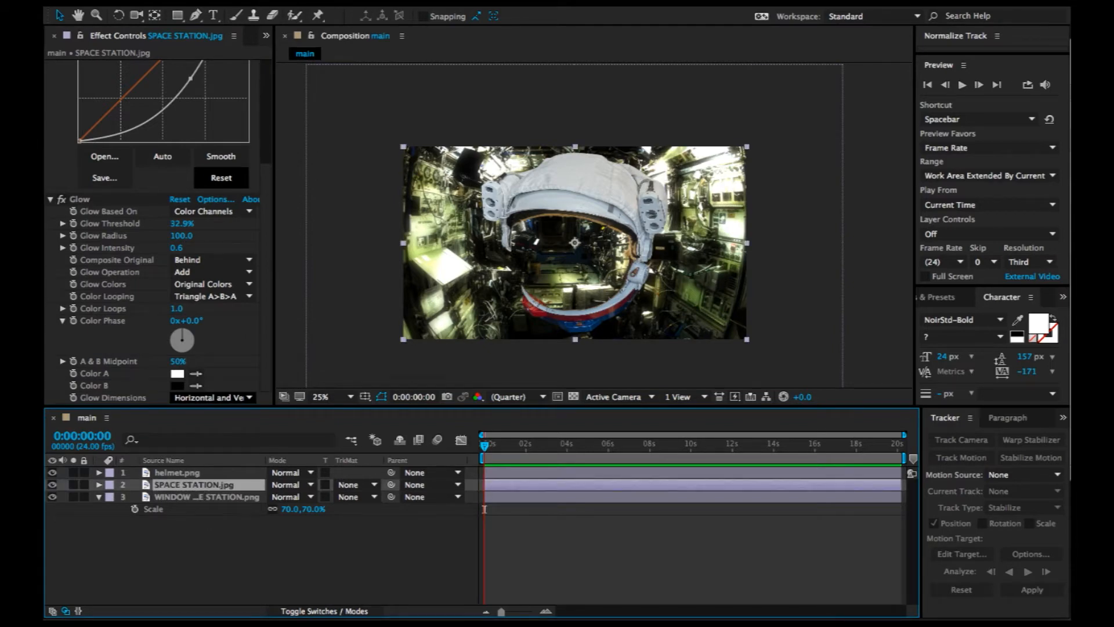
left_click(313, 3)
mouse_move(263, 3)
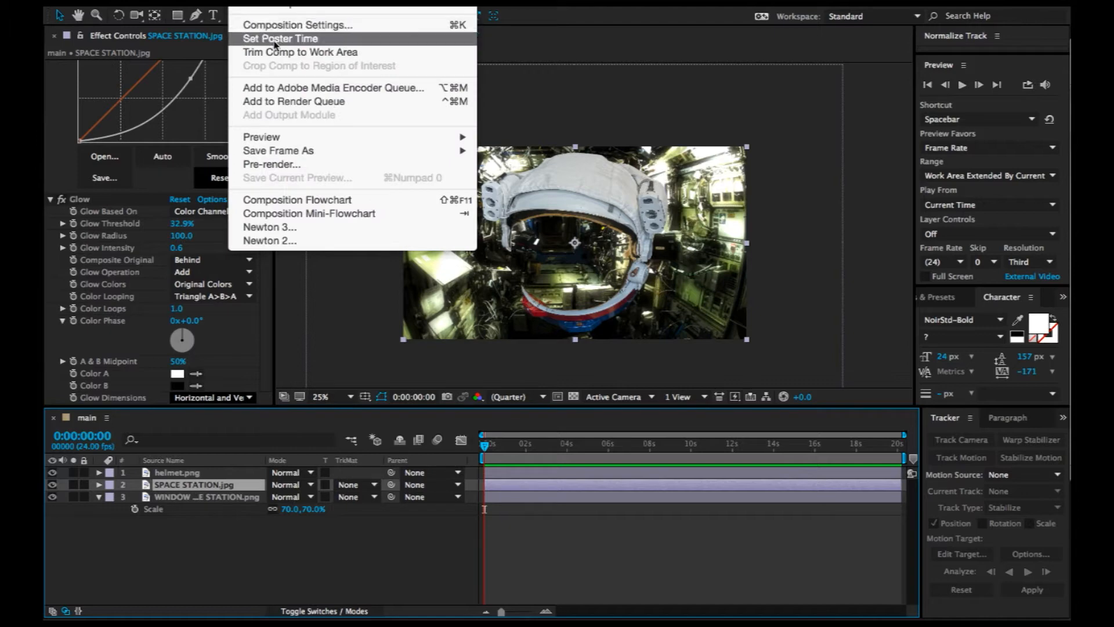
mouse_move(313, 3)
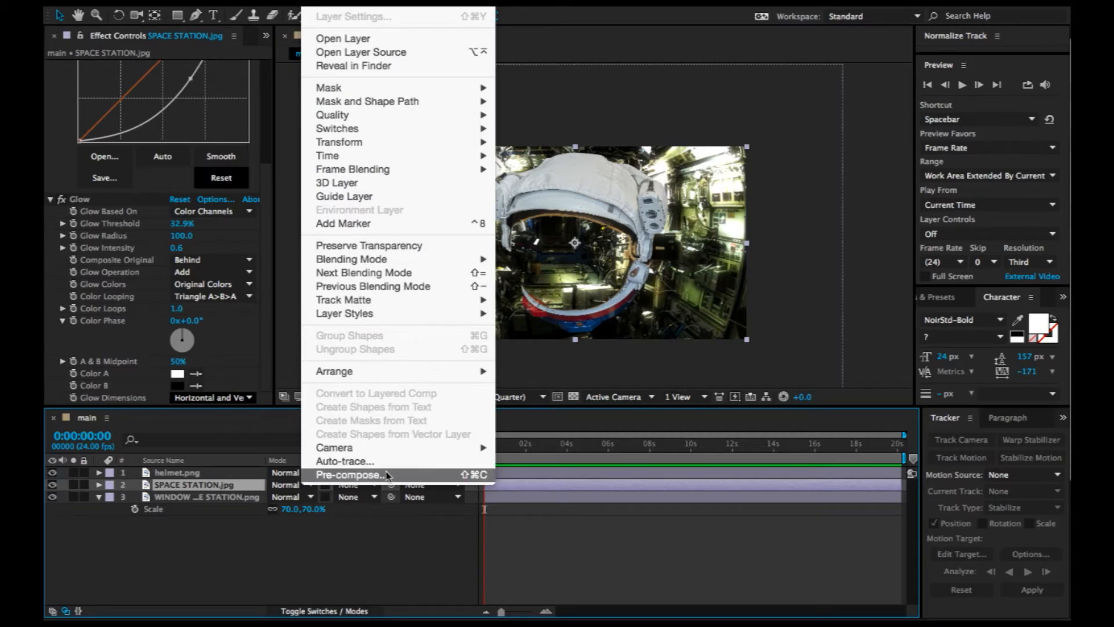
left_click(387, 475)
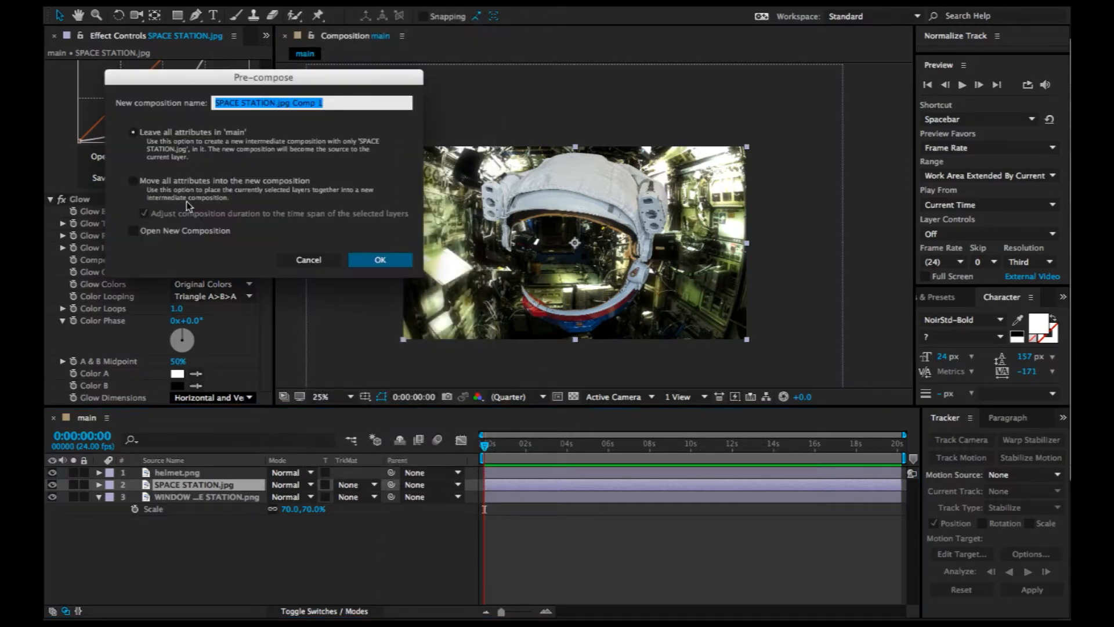
left_click(229, 181)
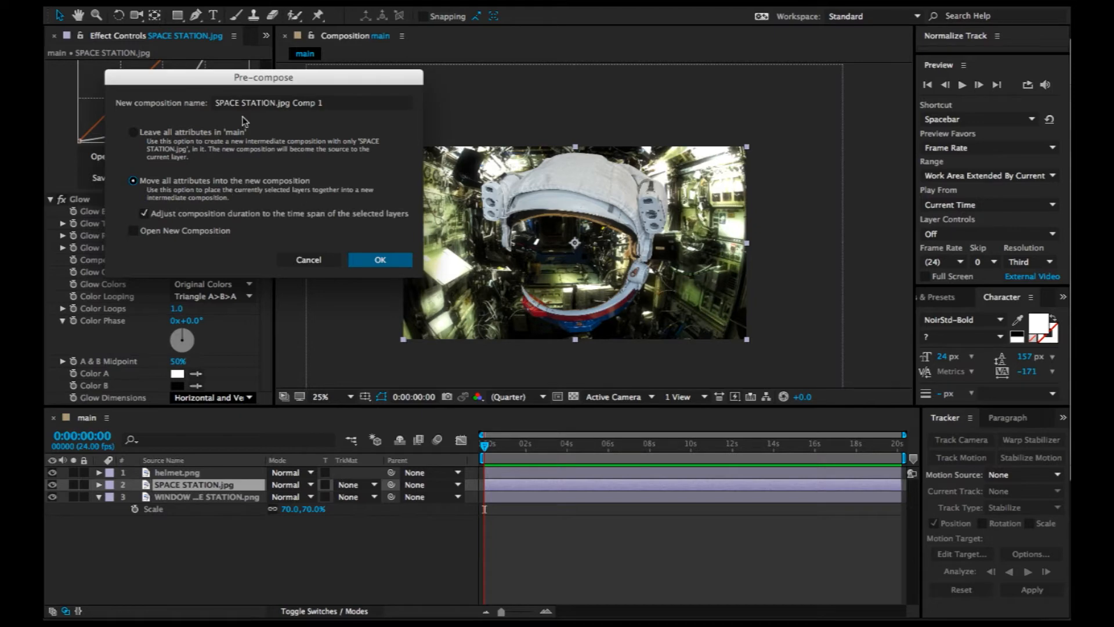
left_click(315, 109)
key("super+a")
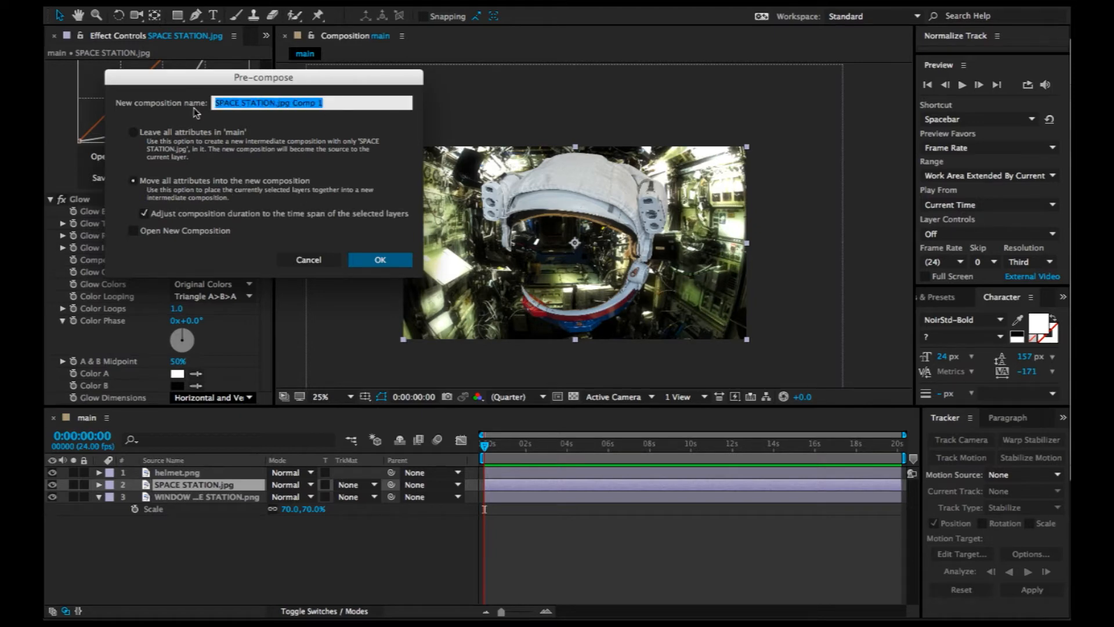
type("Reflection")
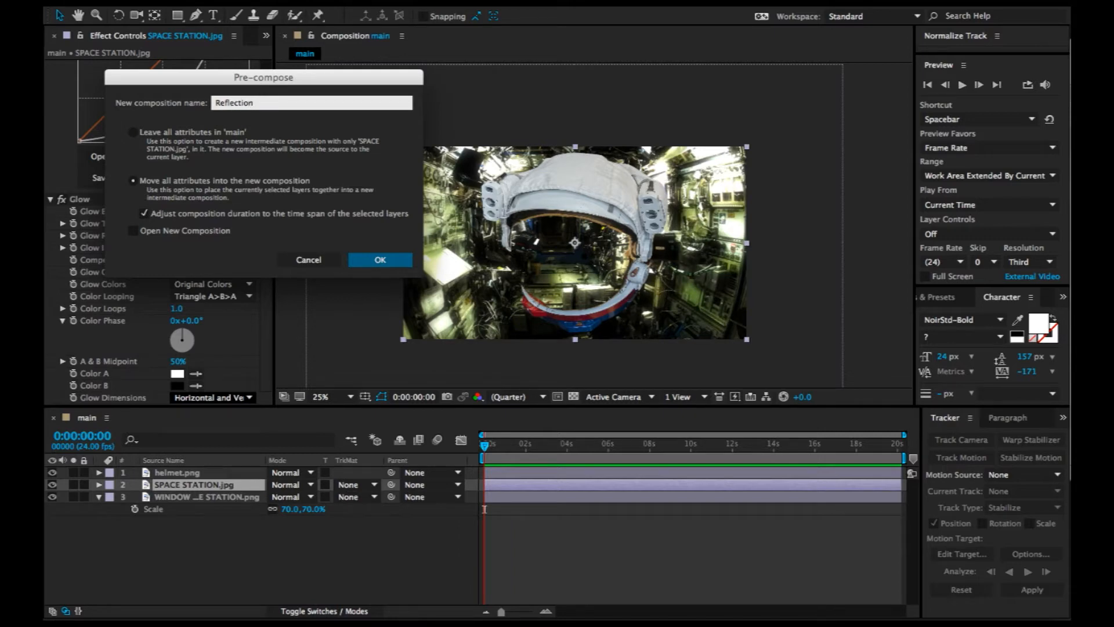
key("Return")
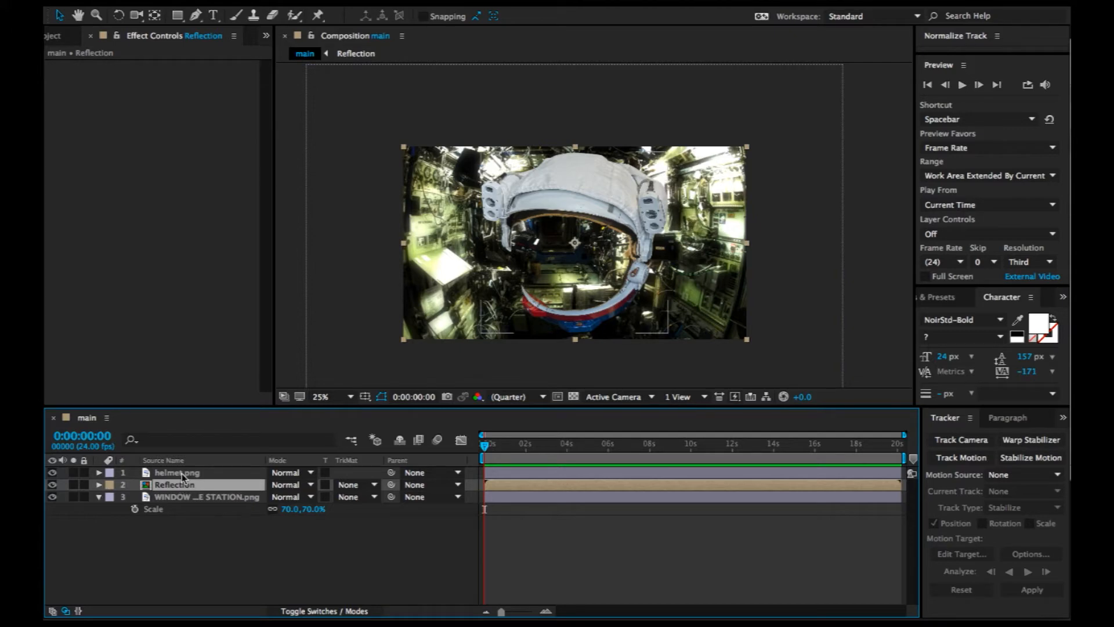
left_click(184, 497, "shift")
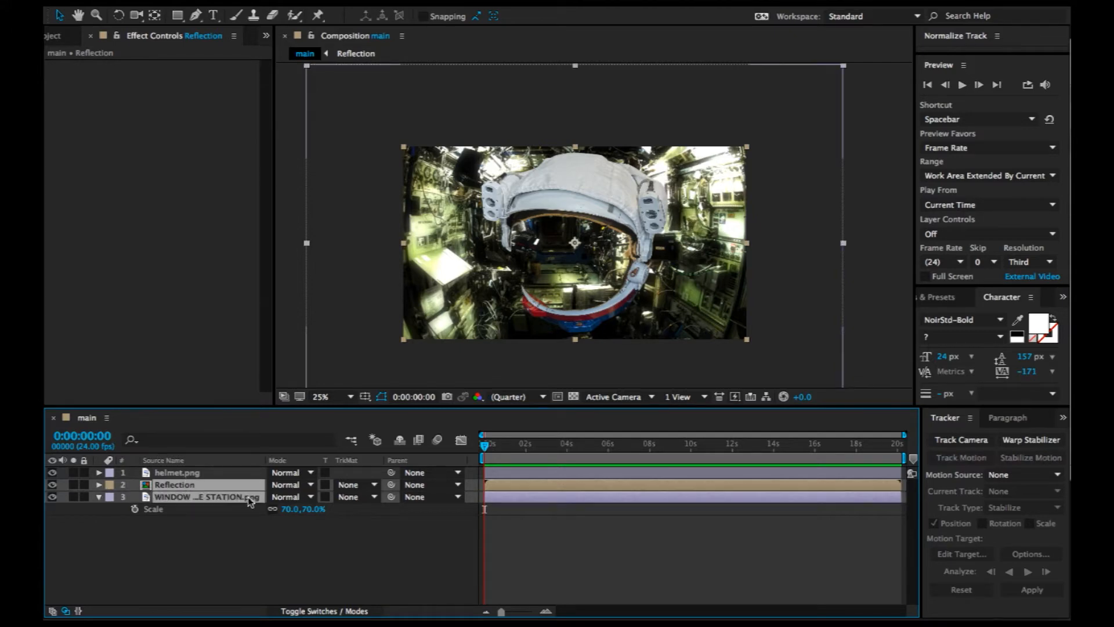
left_click(249, 500)
left_click(177, 485)
key("r")
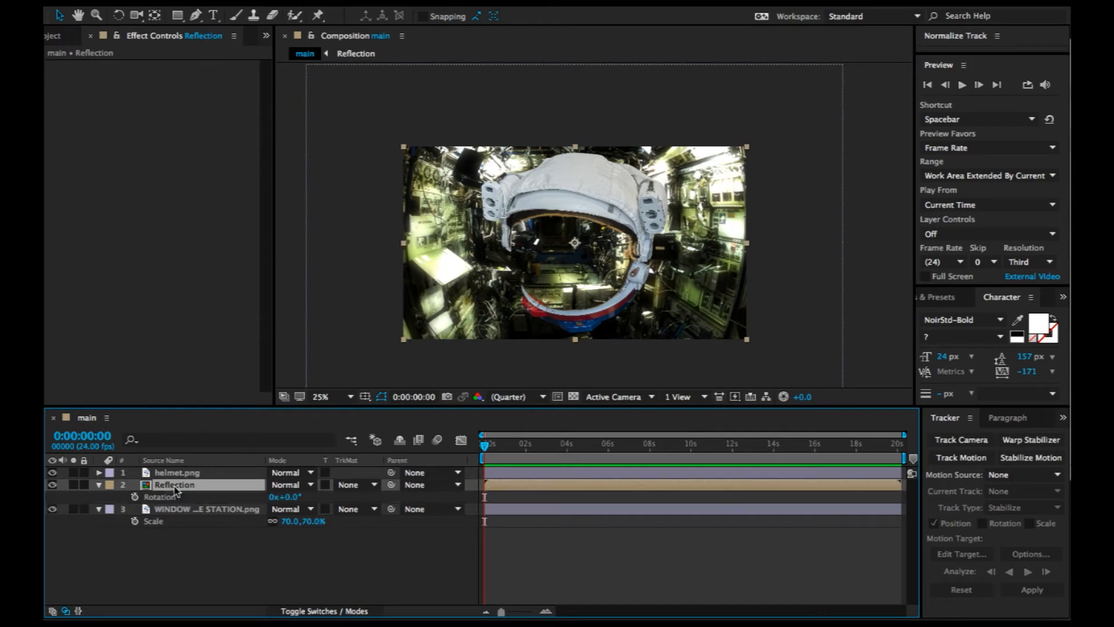
left_click(189, 512)
key("r")
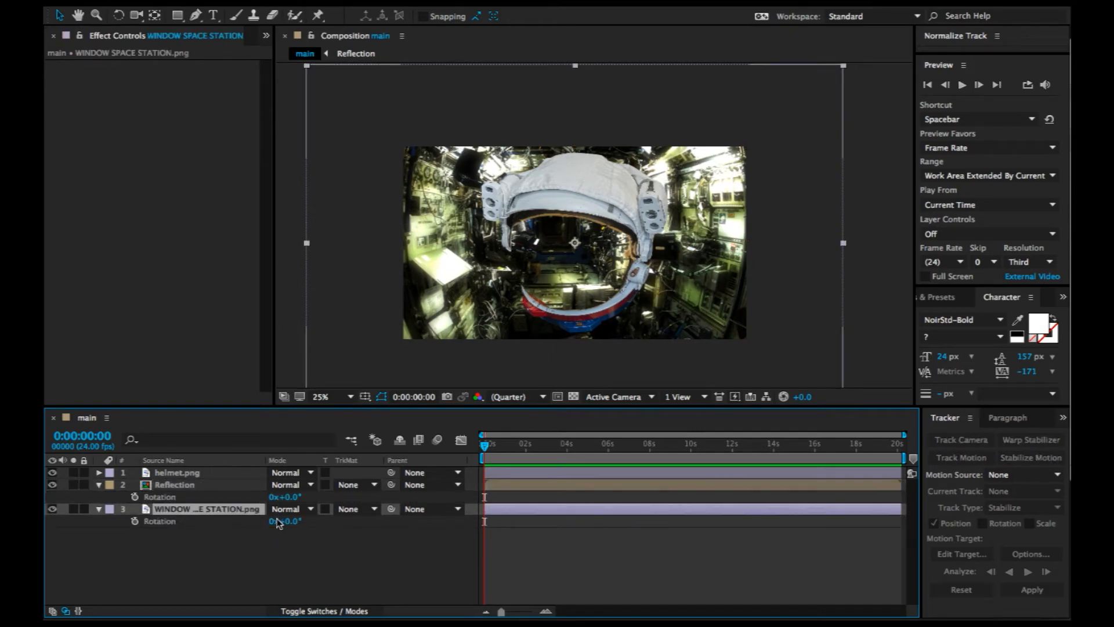
left_click(177, 473)
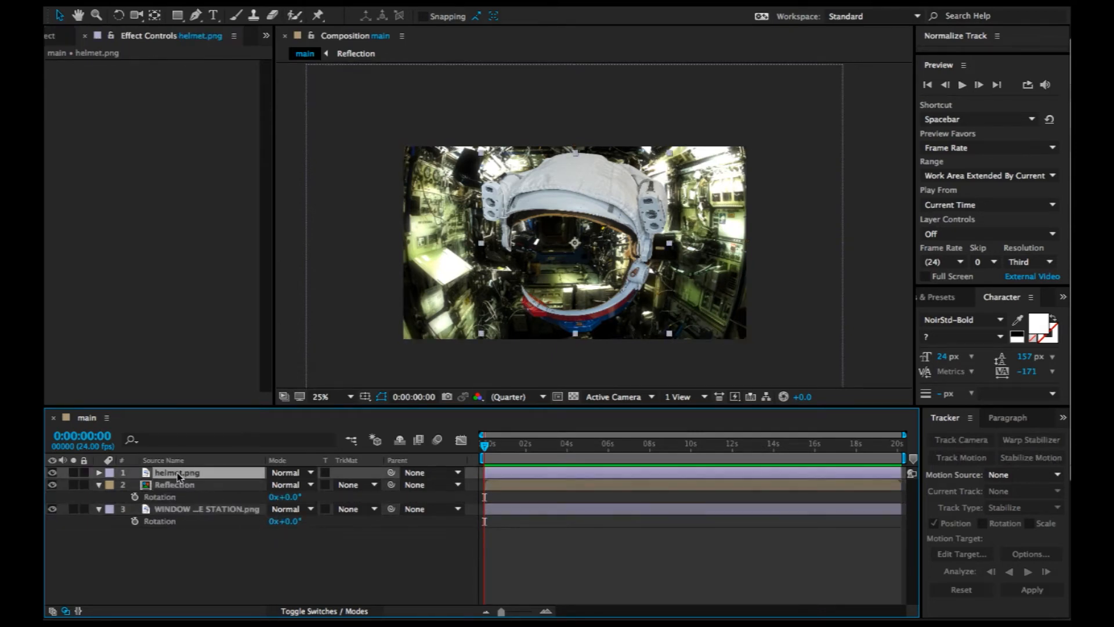
left_click(103, 497)
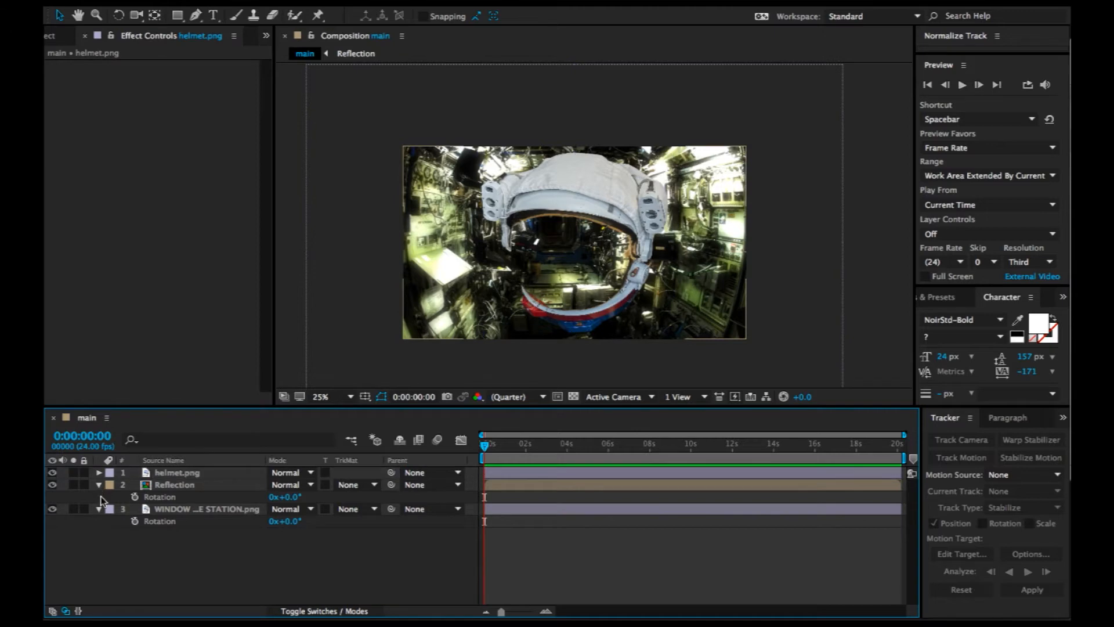
left_click(99, 486)
left_click(99, 497)
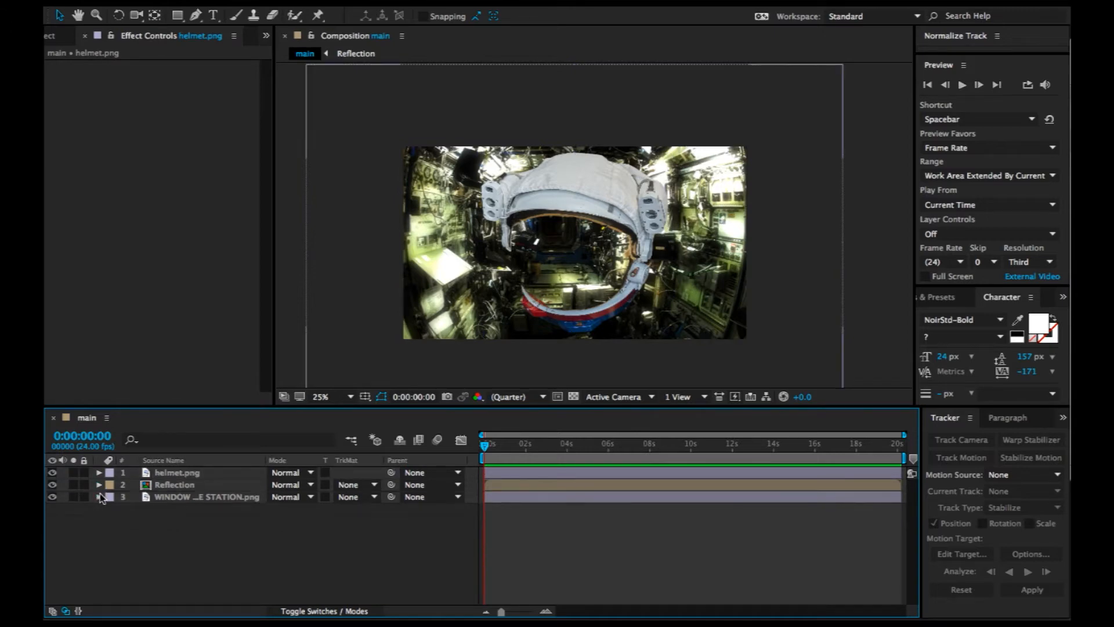
Make the helmet.png, Reflection and WINDOW SPACE STATION.png layers 3D.
left_click(221, 497)
left_click(208, 475, "shift")
left_click(339, 611)
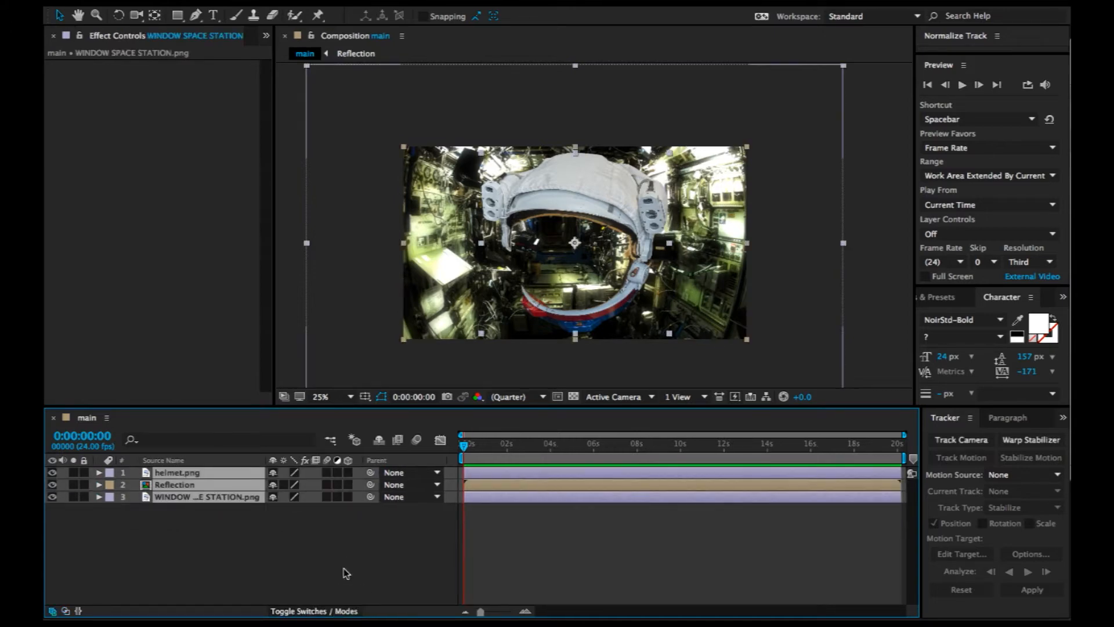
left_click(348, 485)
left_click(335, 528)
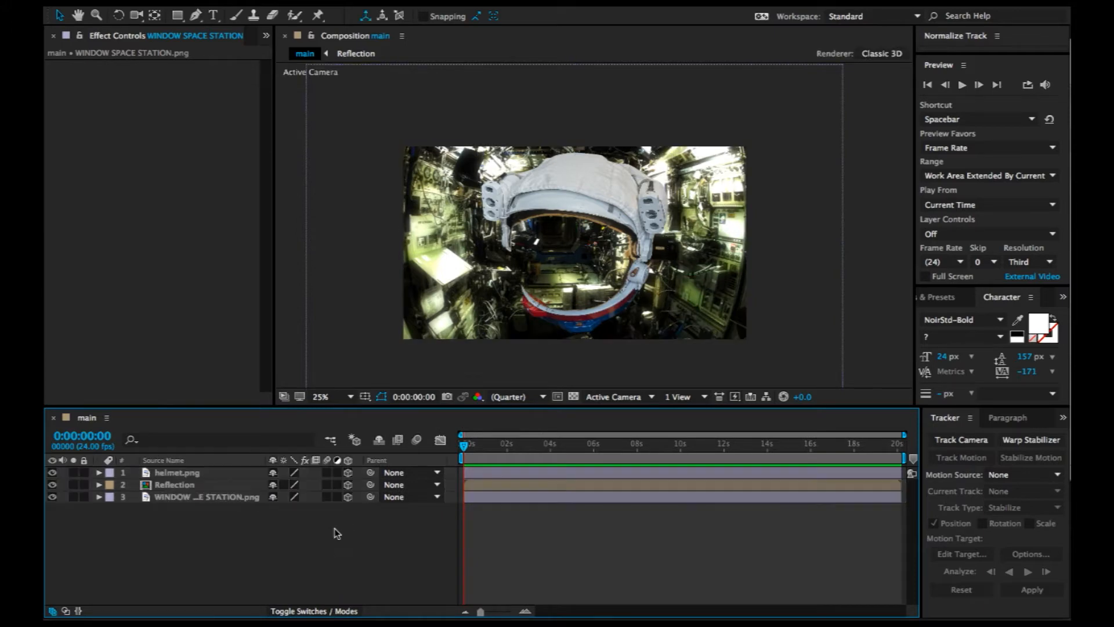
Add a new camera layer to the main composition.
right_click(244, 514)
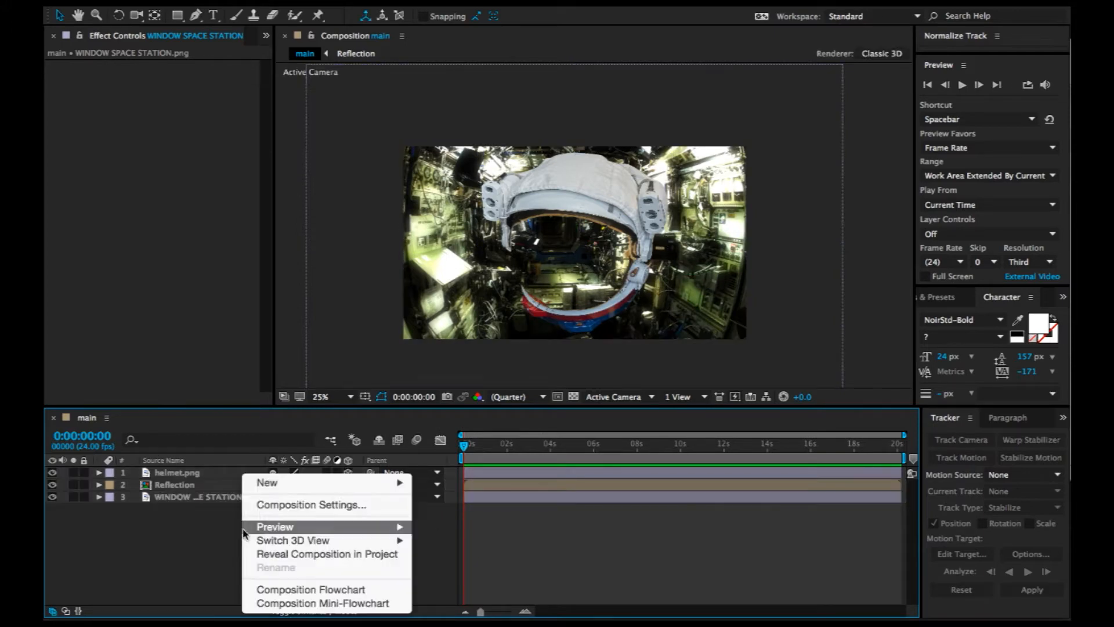
mouse_move(278, 486)
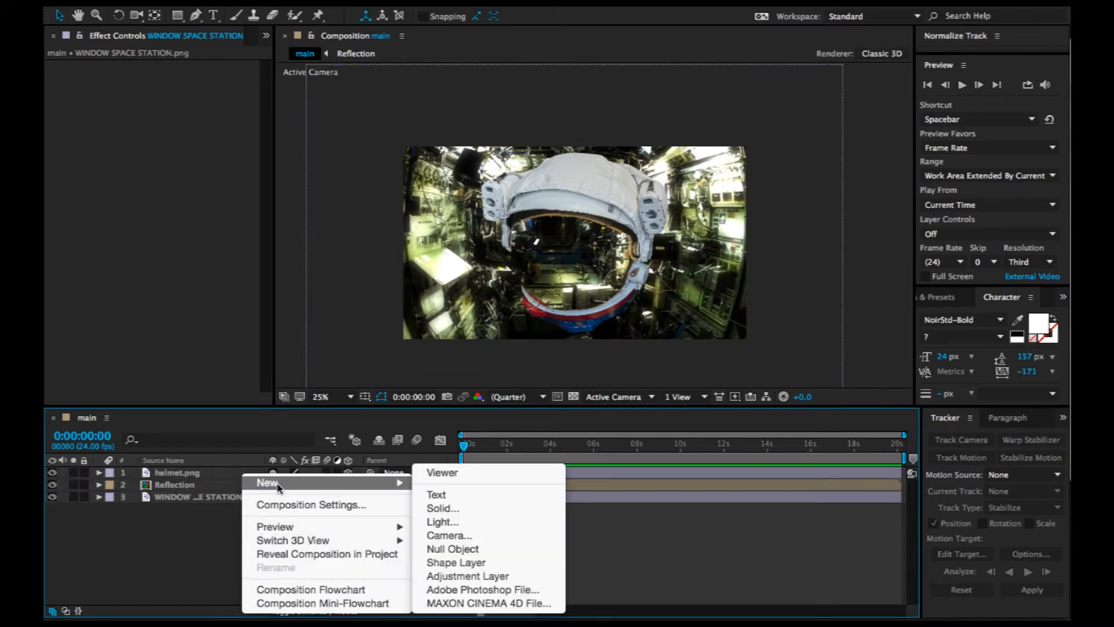
left_click(447, 535)
left_click(520, 399)
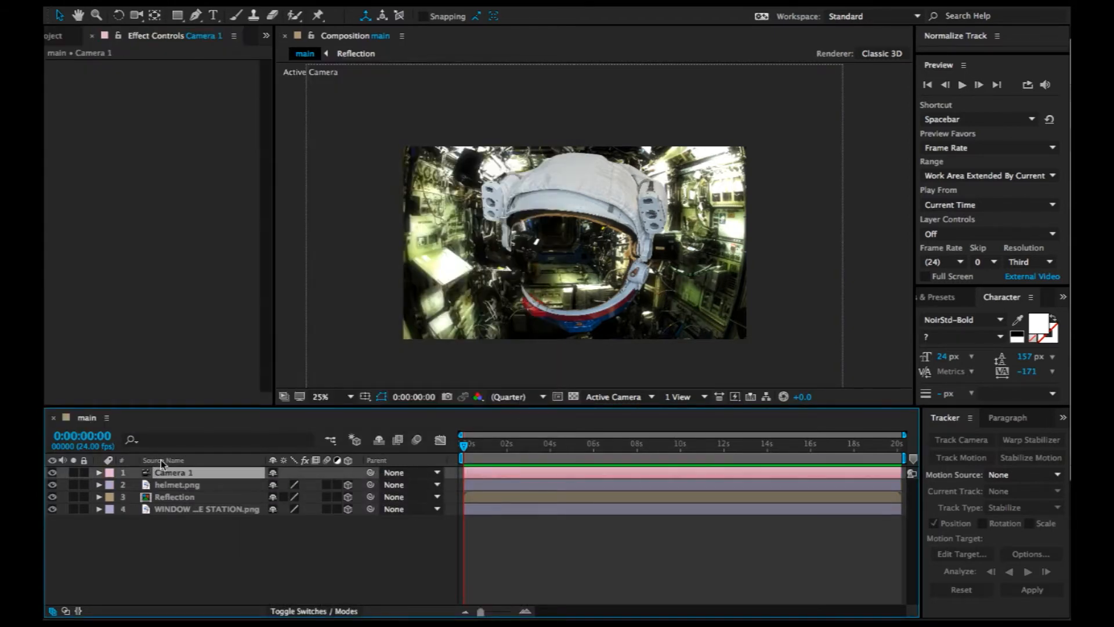
Move Camera 1 to the bottom of the layer stack and add a new 3D null object directly above it.
left_click_drag(170, 474, 176, 557)
right_click(222, 561)
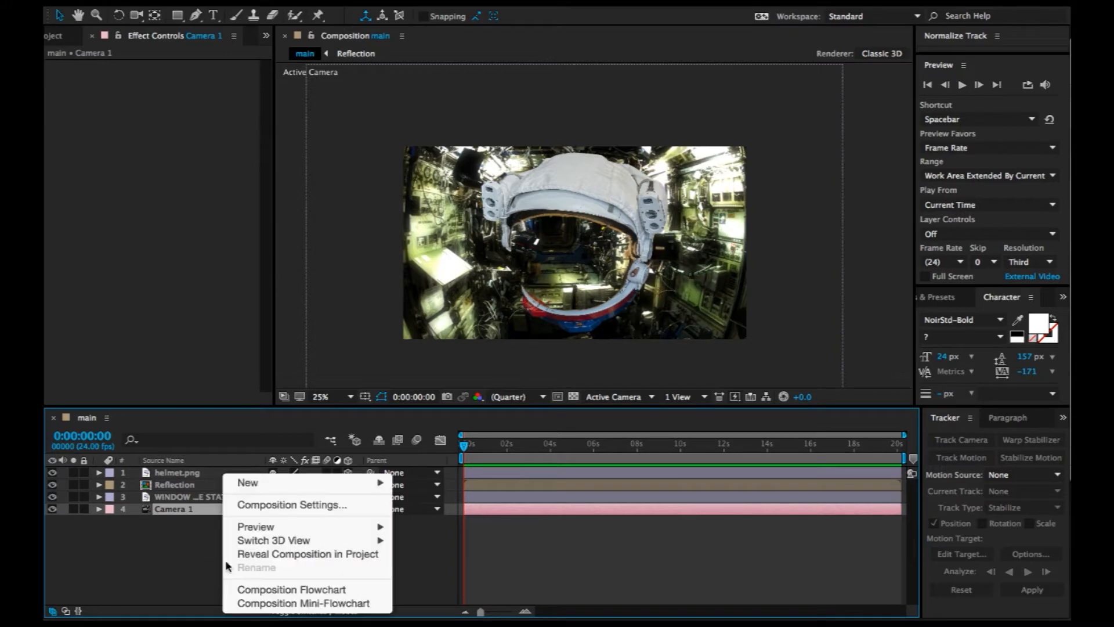
mouse_move(276, 490)
left_click(423, 549)
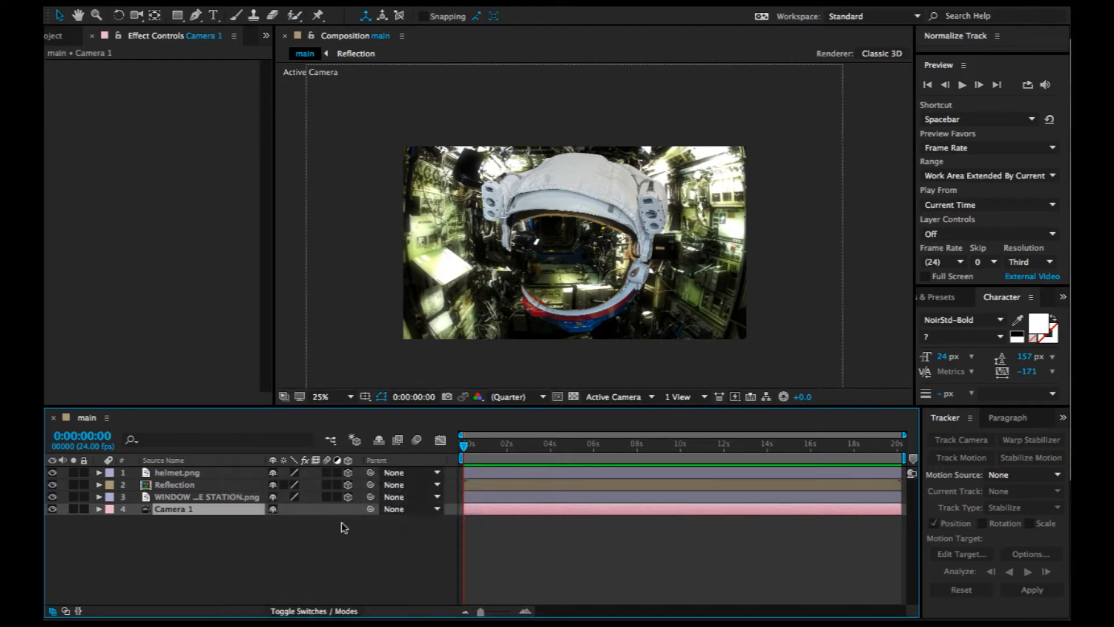
left_click(348, 508)
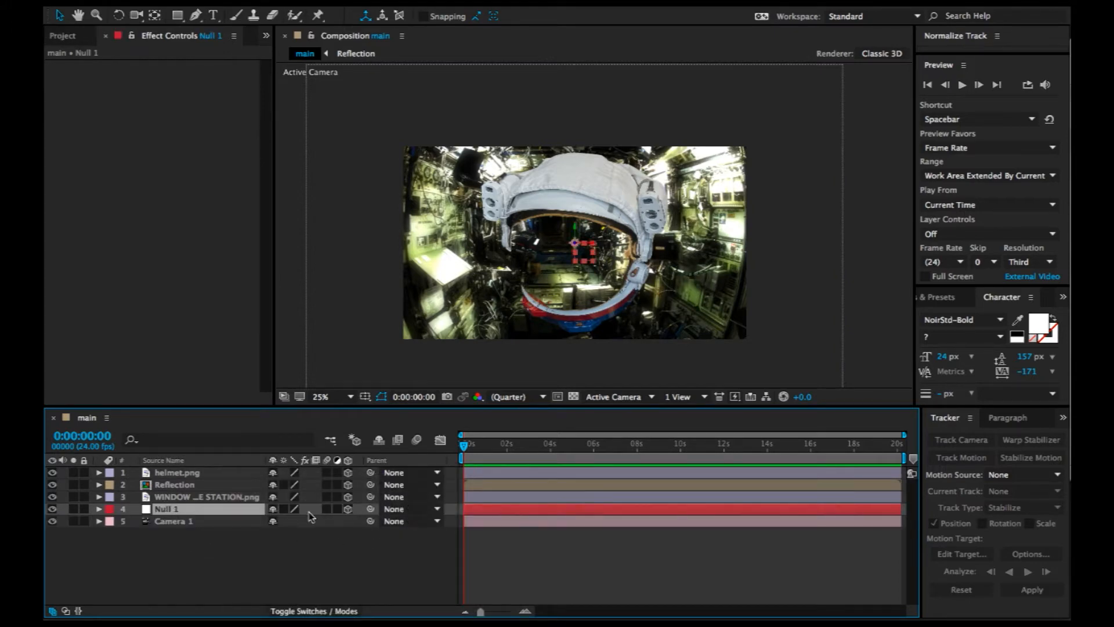
Rename the null object as camera control and parent Camera 1 to it.
key("Return")
type("camera control")
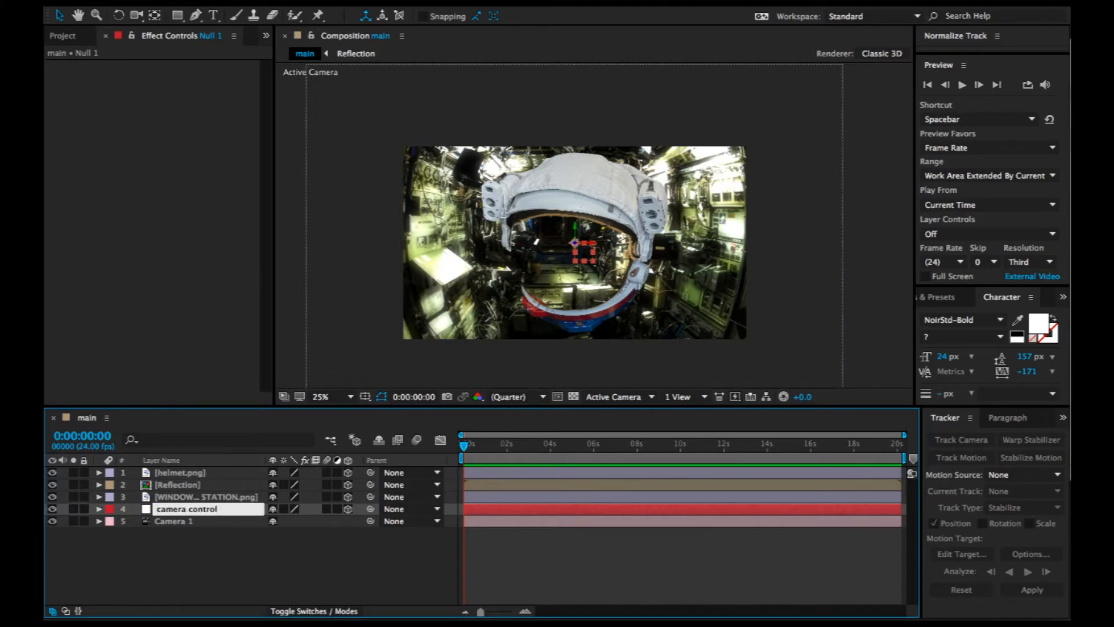
key("Return")
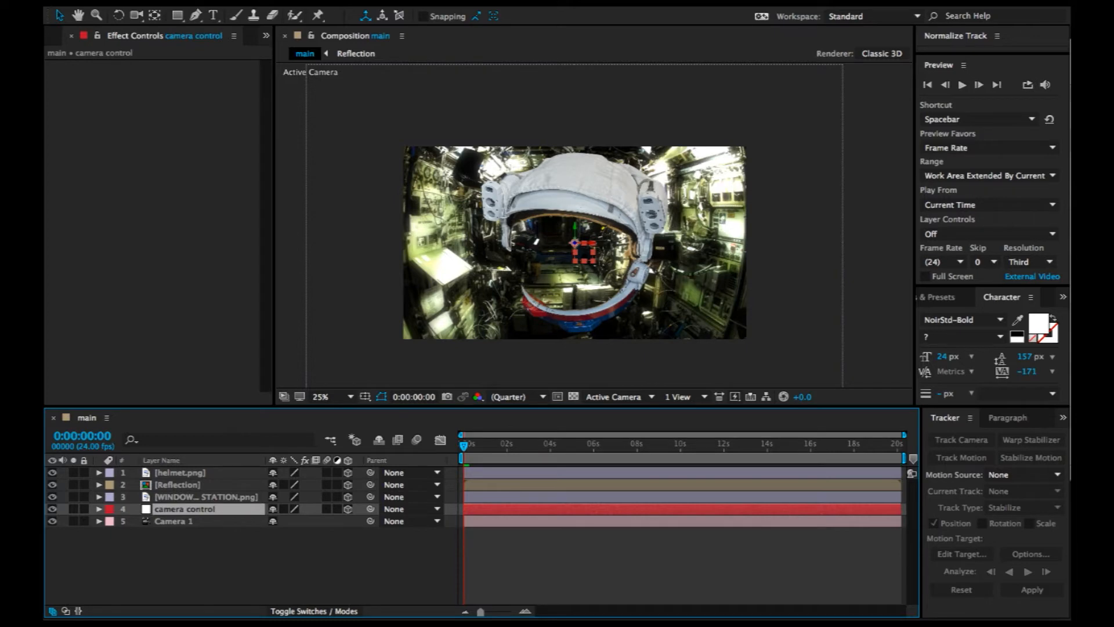
left_click_drag(372, 524, 167, 510)
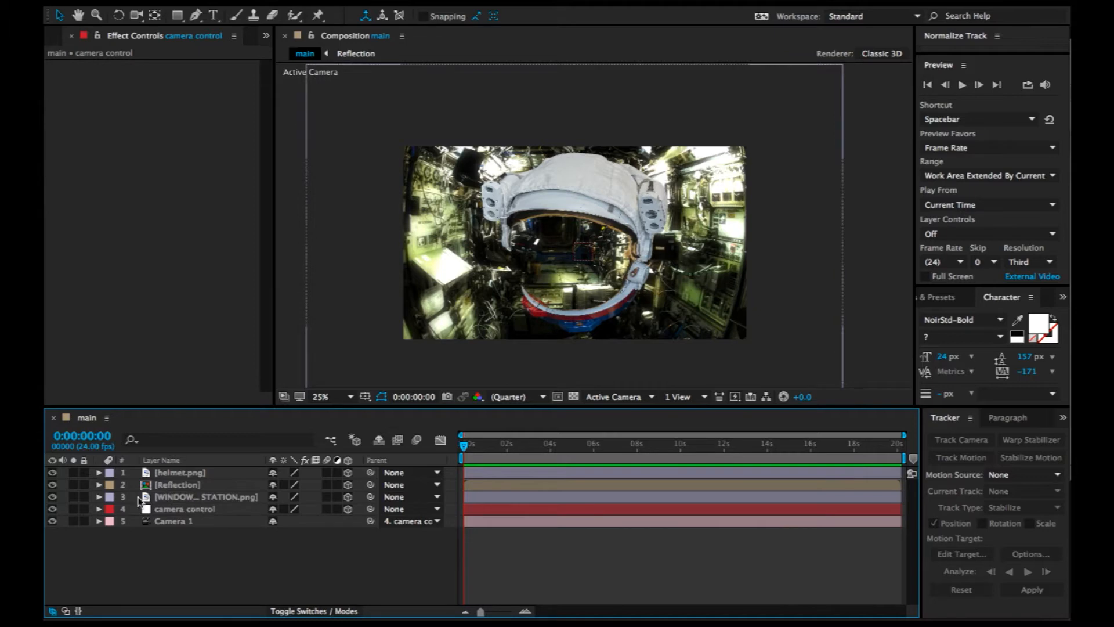
Link the Reflection layer's Orientation to the WINDOW SPACE STATION.png layer's Orientation with an expression.
left_click(182, 496)
left_click(179, 489)
left_click(187, 499, "shift")
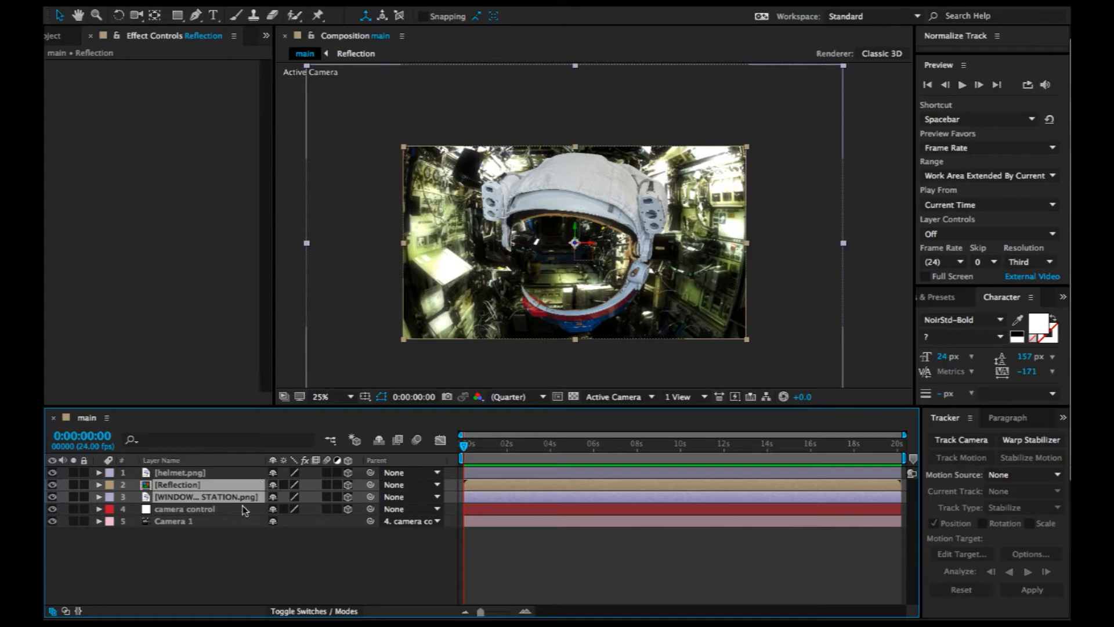
key("r")
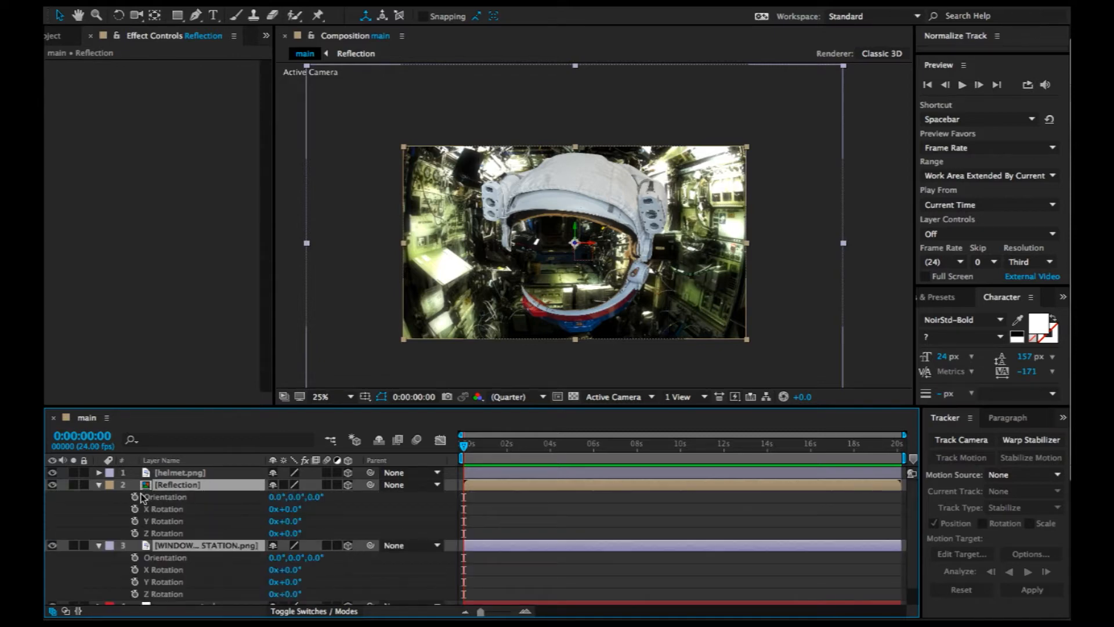
left_click(183, 514)
left_click(183, 497)
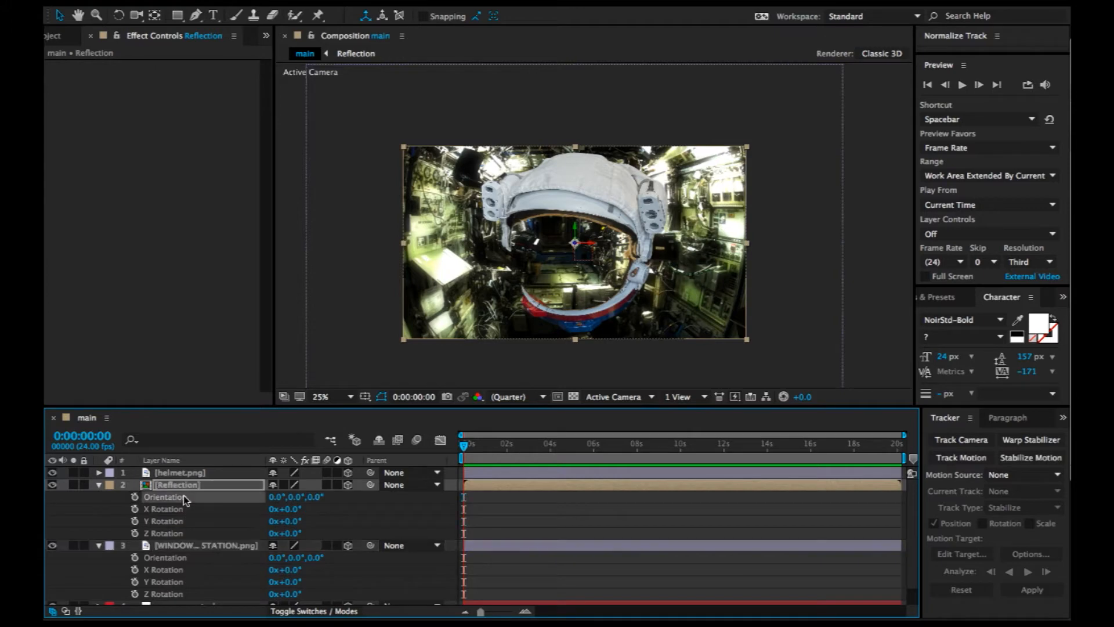
left_click(134, 497, "alt")
left_click_drag(309, 509, 172, 571)
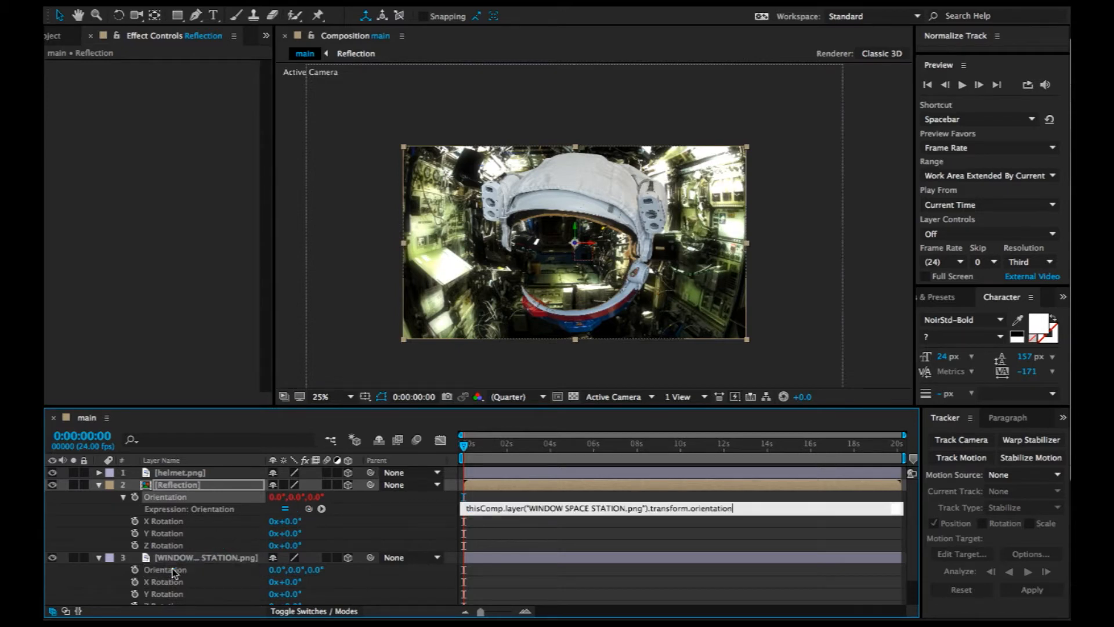
left_click(103, 489)
left_click(99, 486)
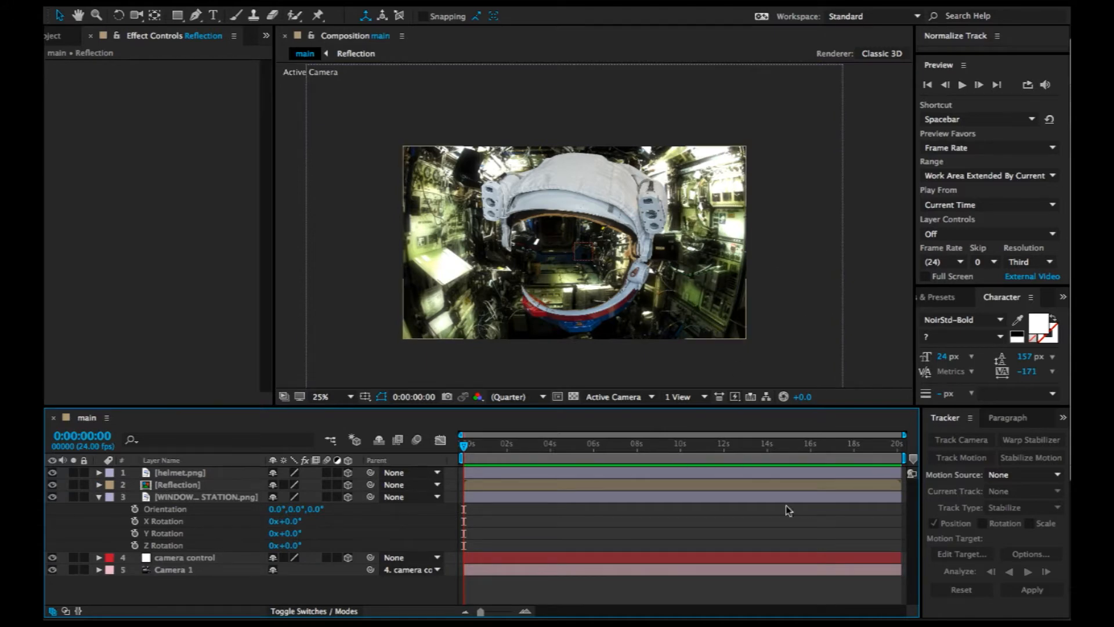
left_click(99, 498)
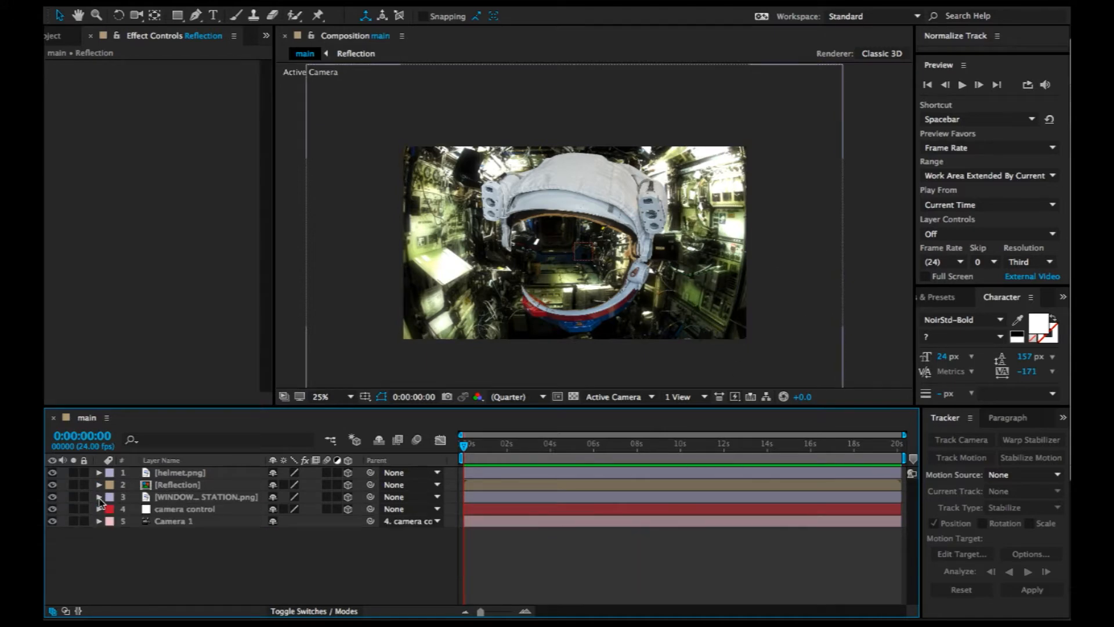
Add a 3D null object named helmet control and parent the helmet.png layer to it.
right_click(232, 560)
mouse_move(267, 489)
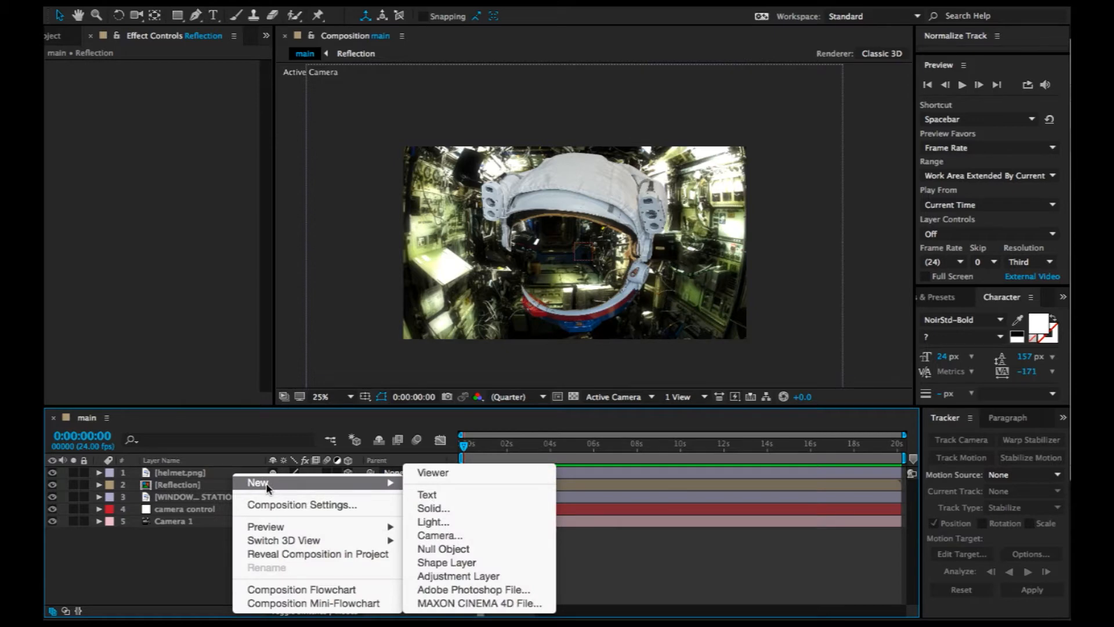
left_click(448, 549)
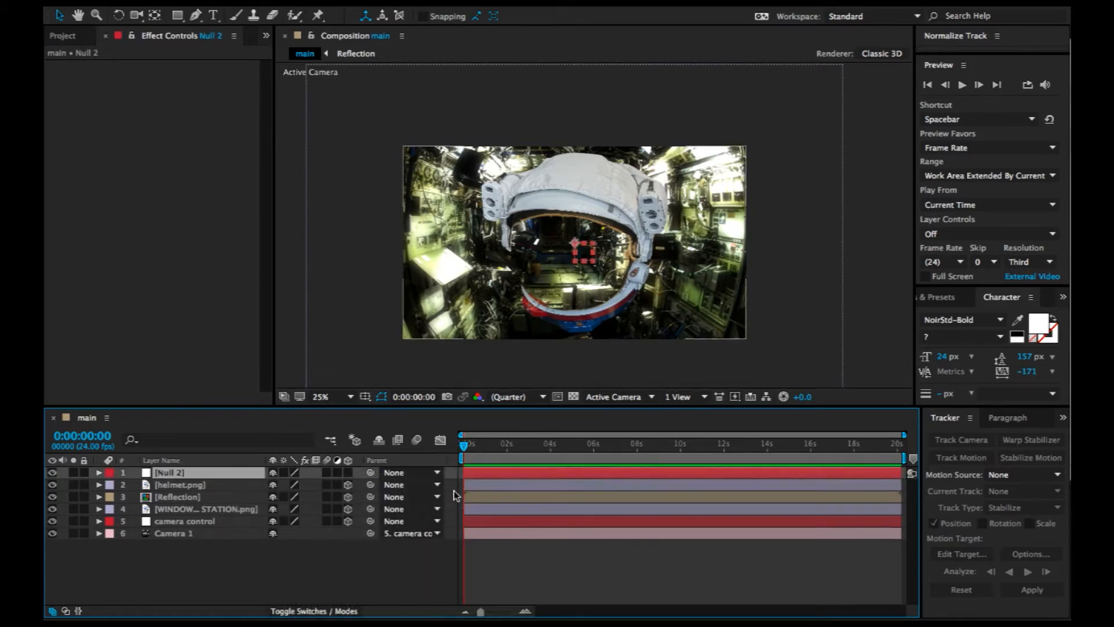
key("Return")
type("helmet control")
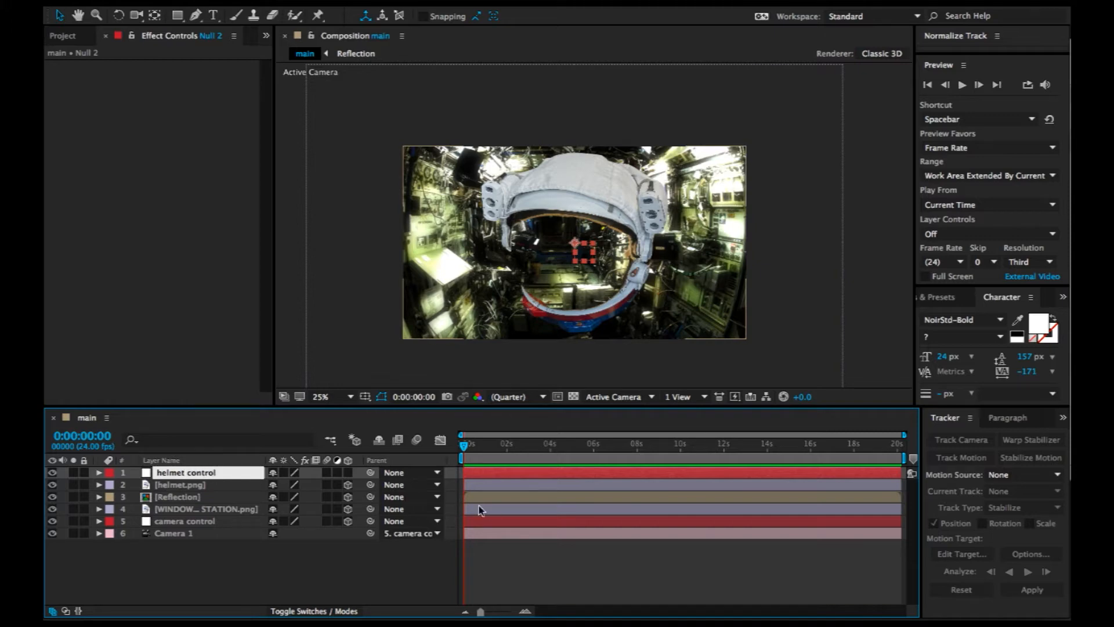
key("Return")
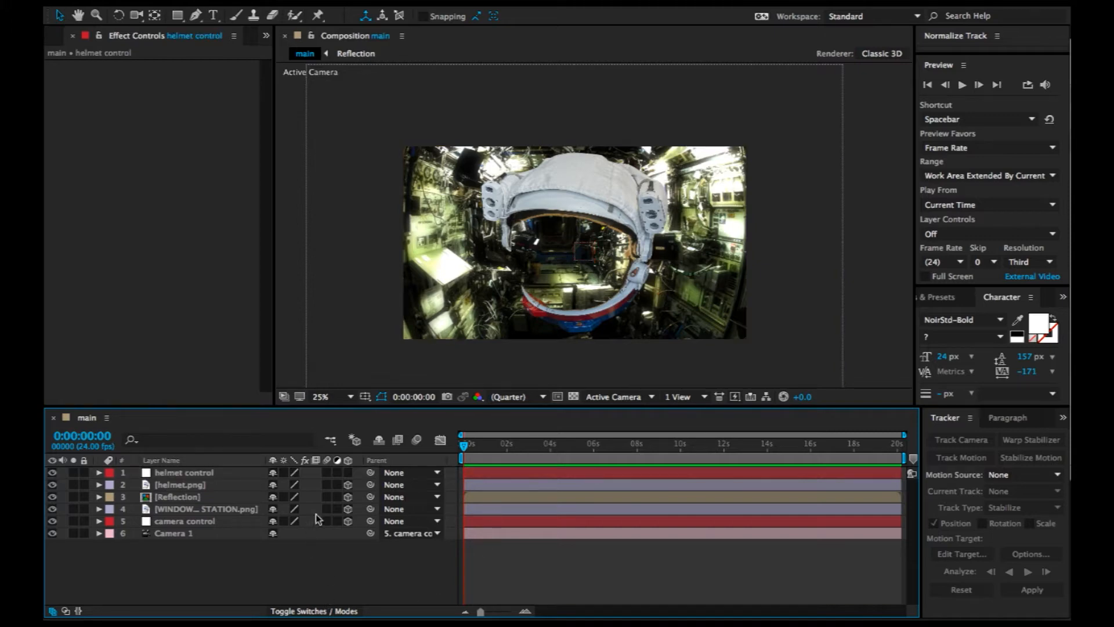
left_click(349, 472)
left_click_drag(372, 485, 180, 469)
Link the Reflection layer's Position to the helmet control null's Position with an expression.
left_click(184, 497)
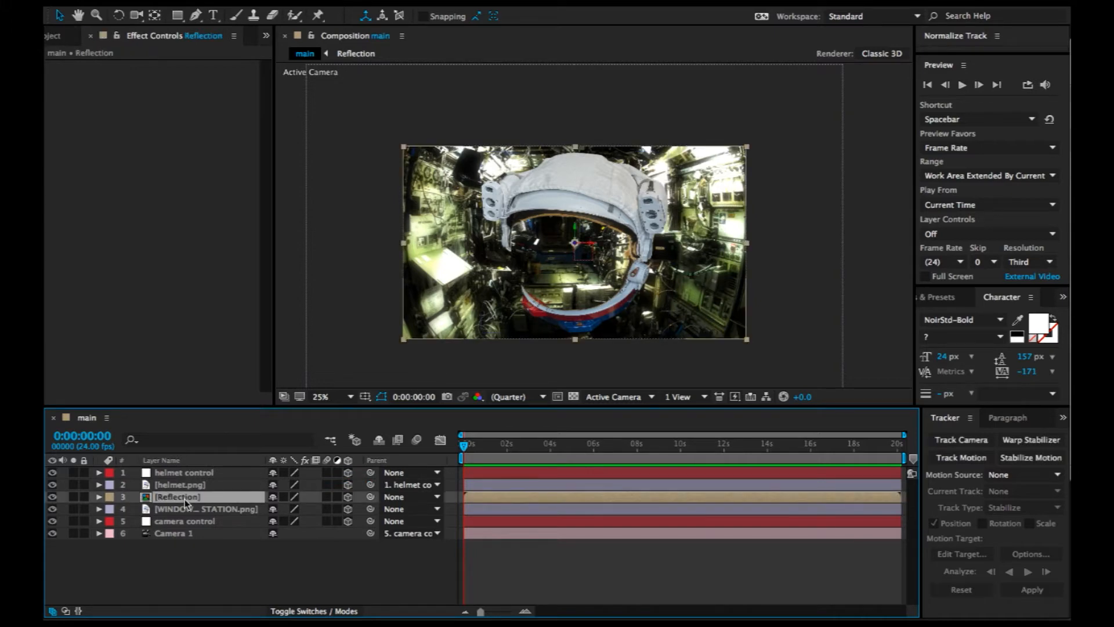
key("p")
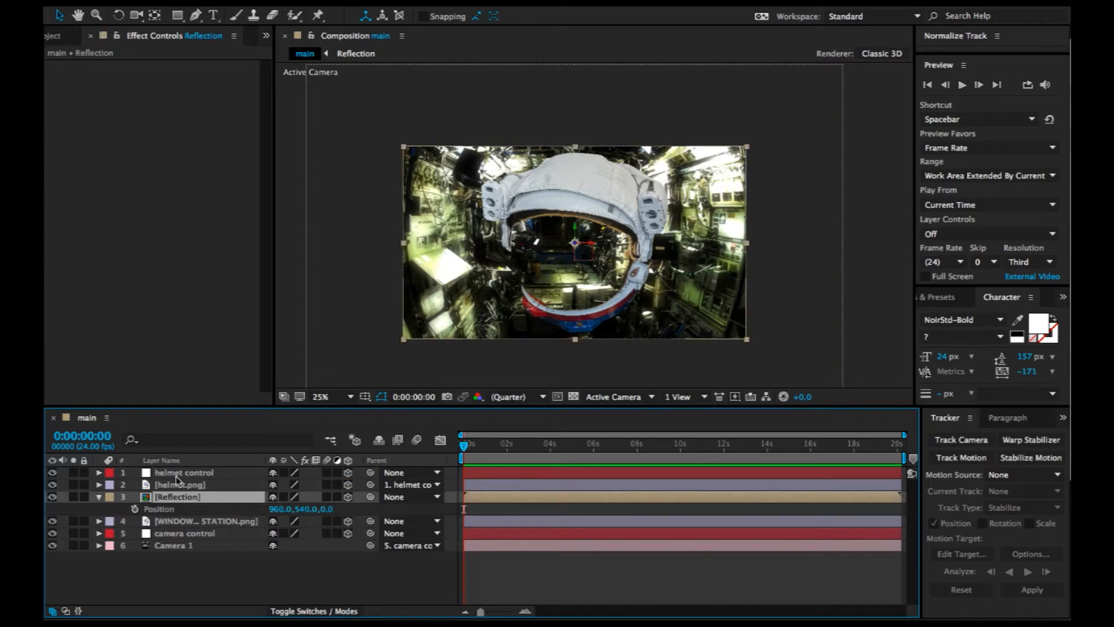
left_click(175, 475)
key("p")
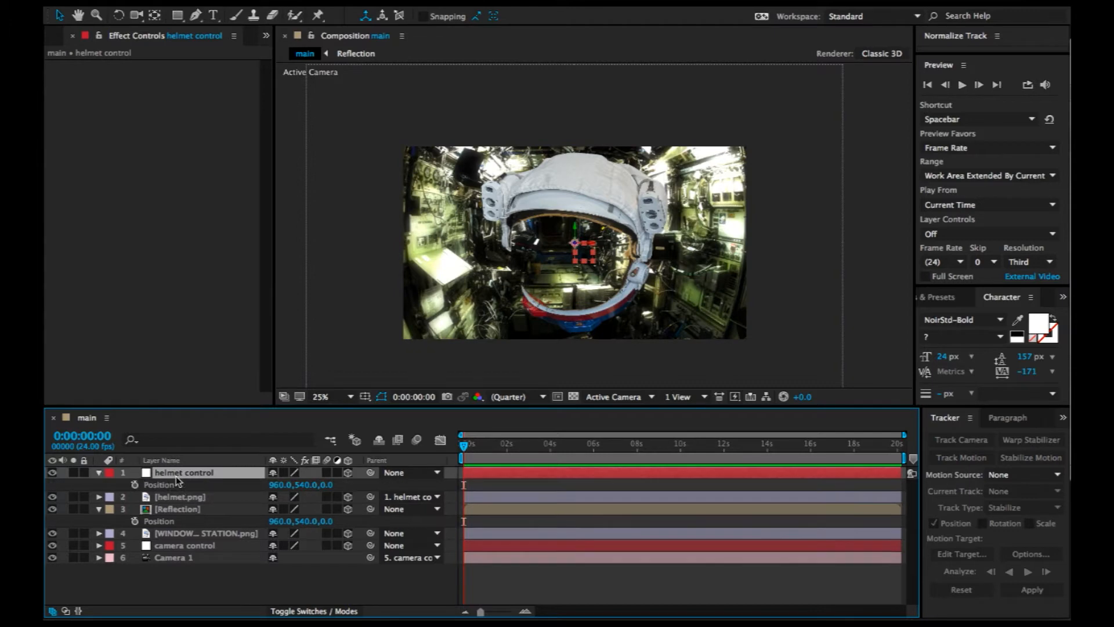
left_click(135, 521, "alt")
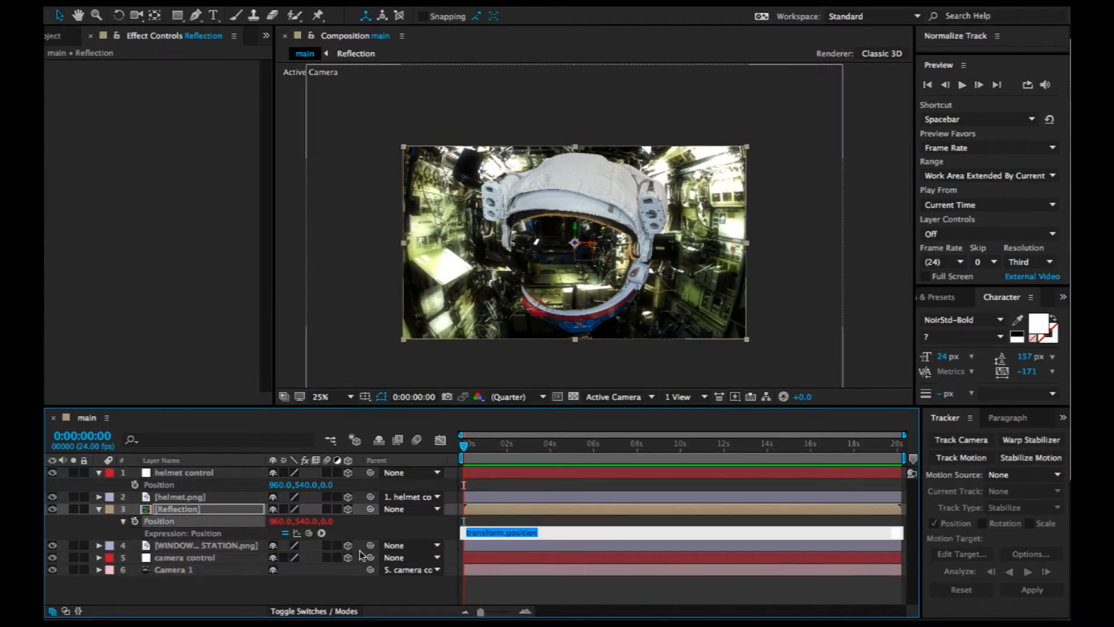
left_click_drag(308, 533, 150, 486)
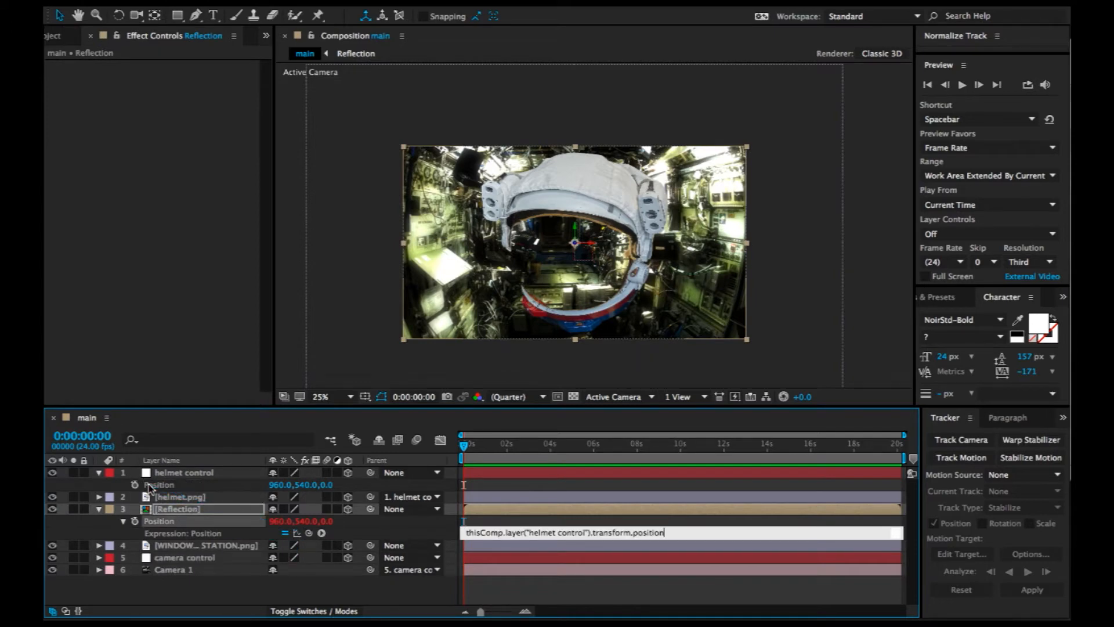
left_click(99, 473)
left_click(99, 496)
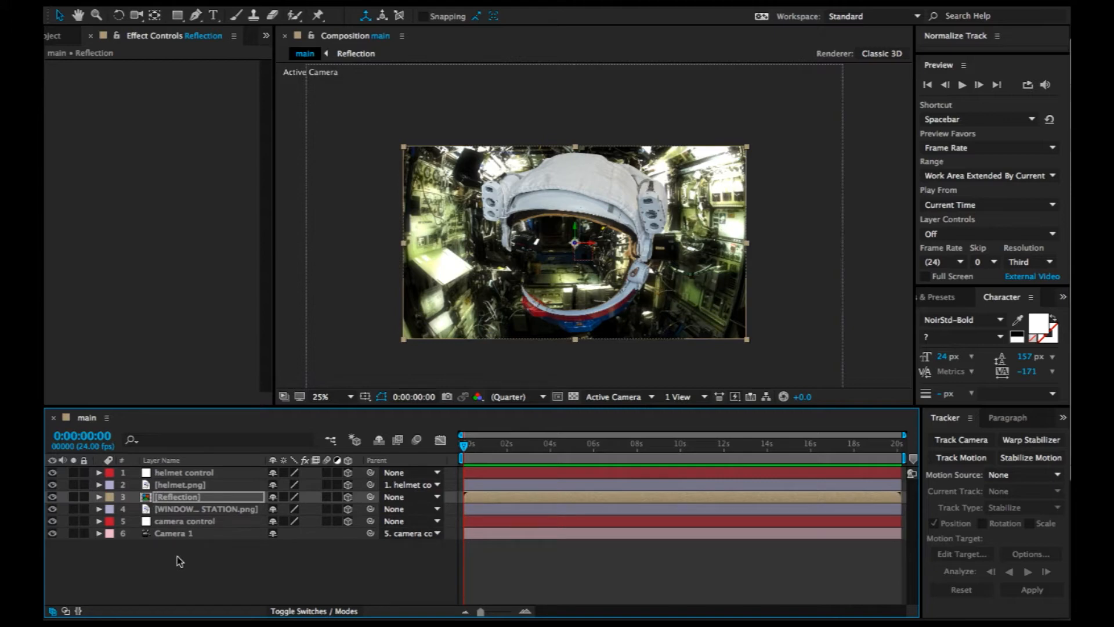
Apply the Bulge effect to the Reflection layer.
left_click(201, 473)
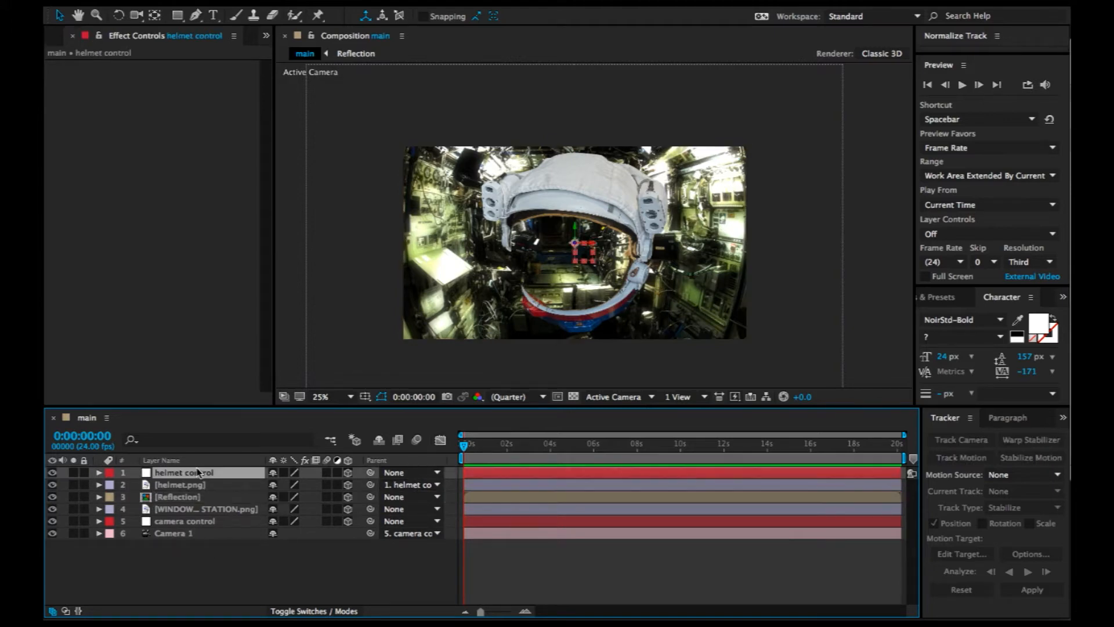
left_click(189, 496)
left_click(189, 508)
left_click(189, 497)
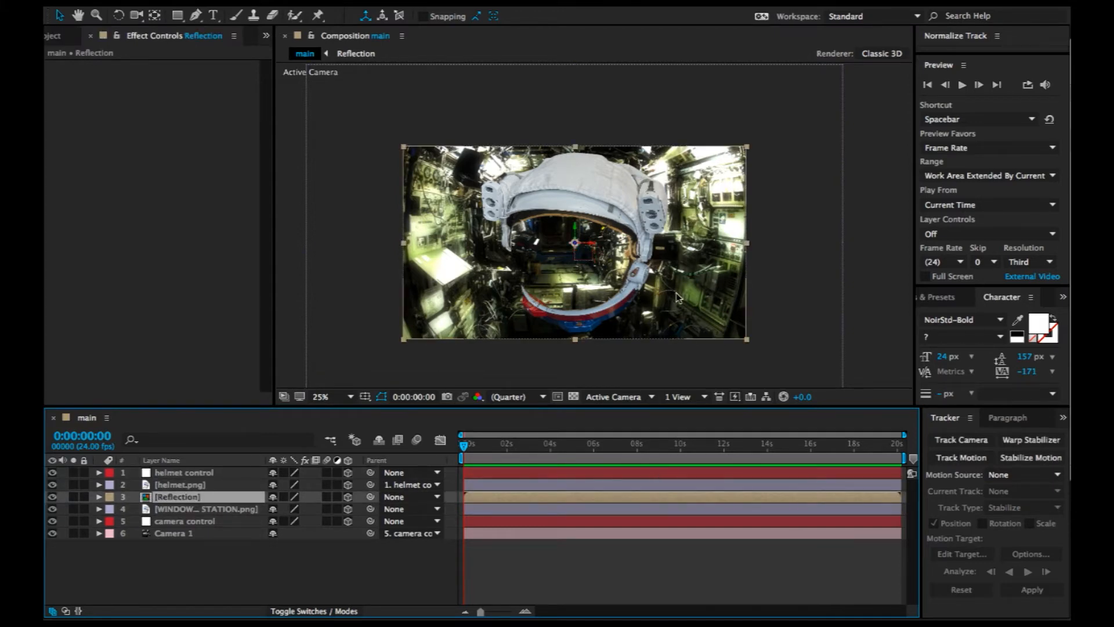
scroll(590, 276, "up", 2)
scroll(590, 276, "down", 2)
scroll(590, 276, "up", 2)
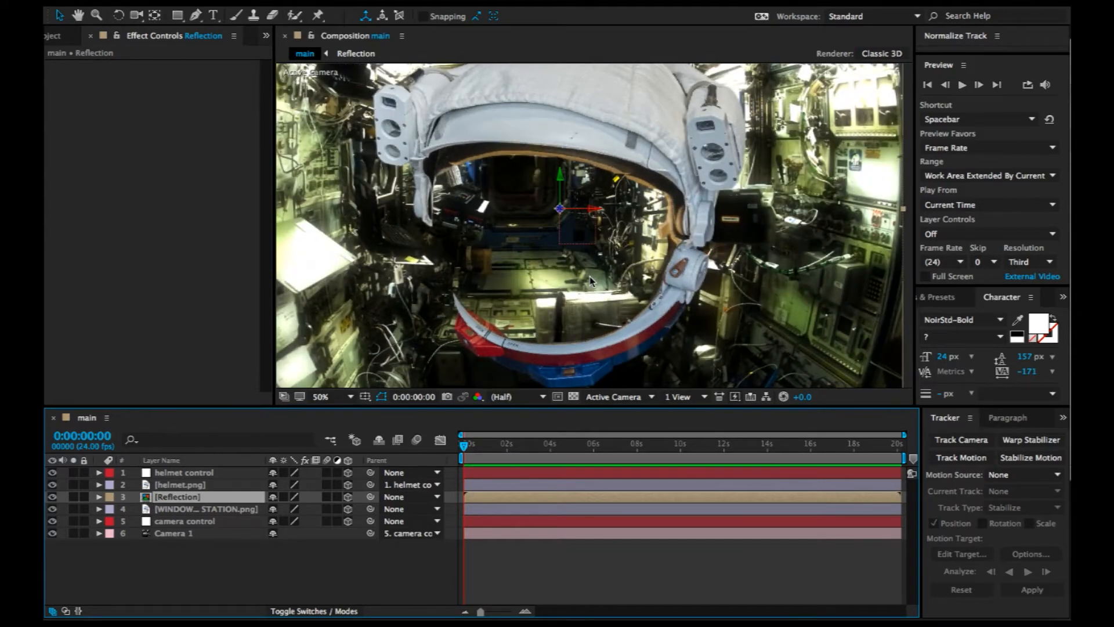
scroll(590, 276, "down", 2)
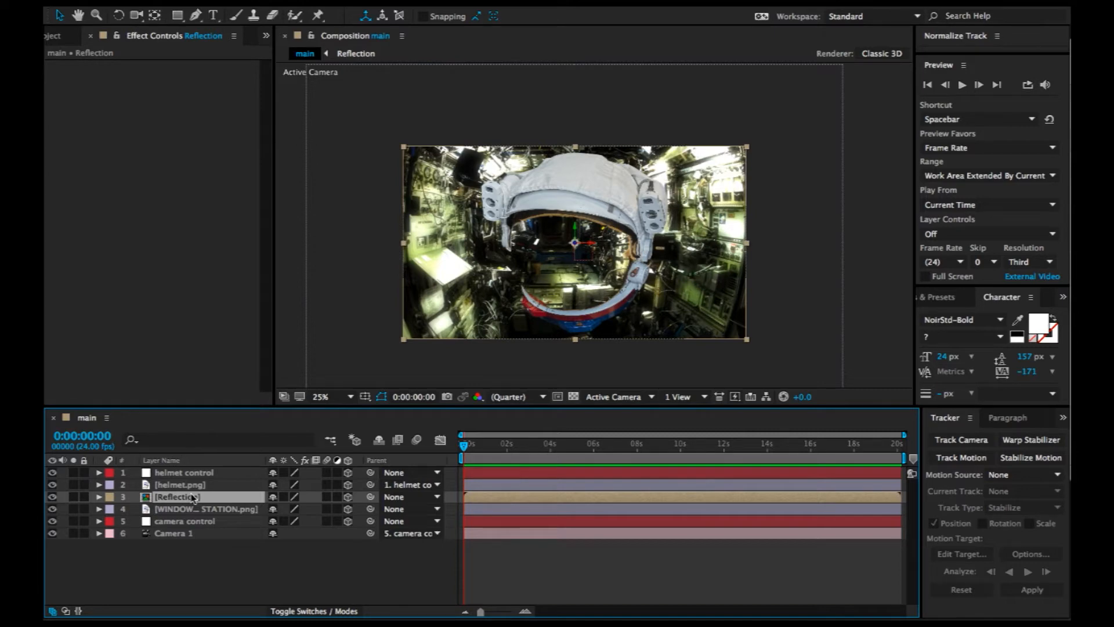
key("ctrl+space")
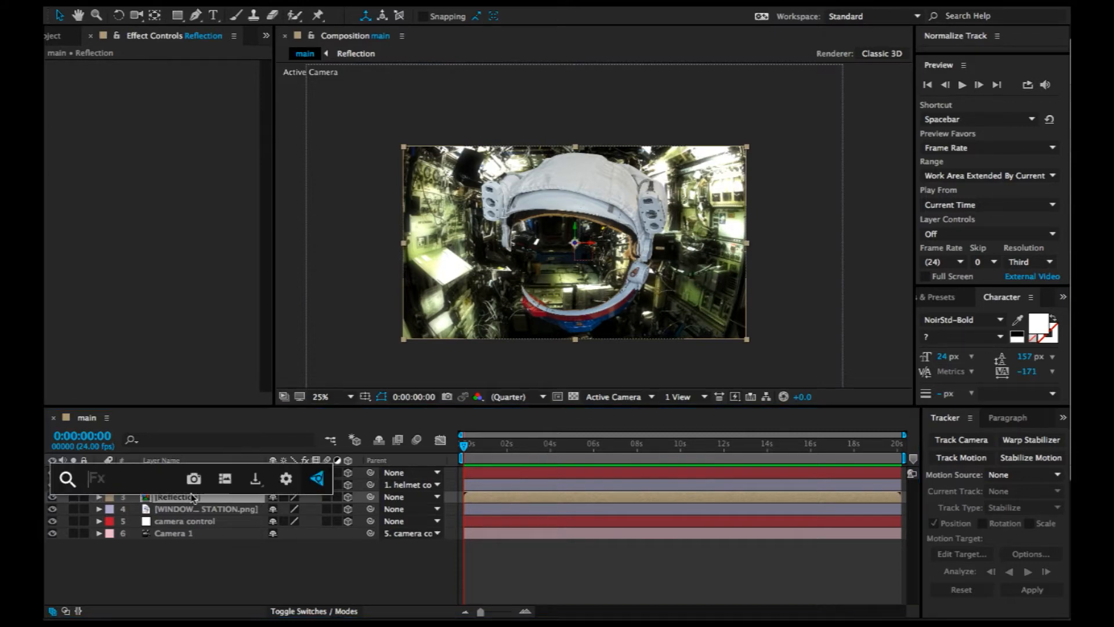
type("b")
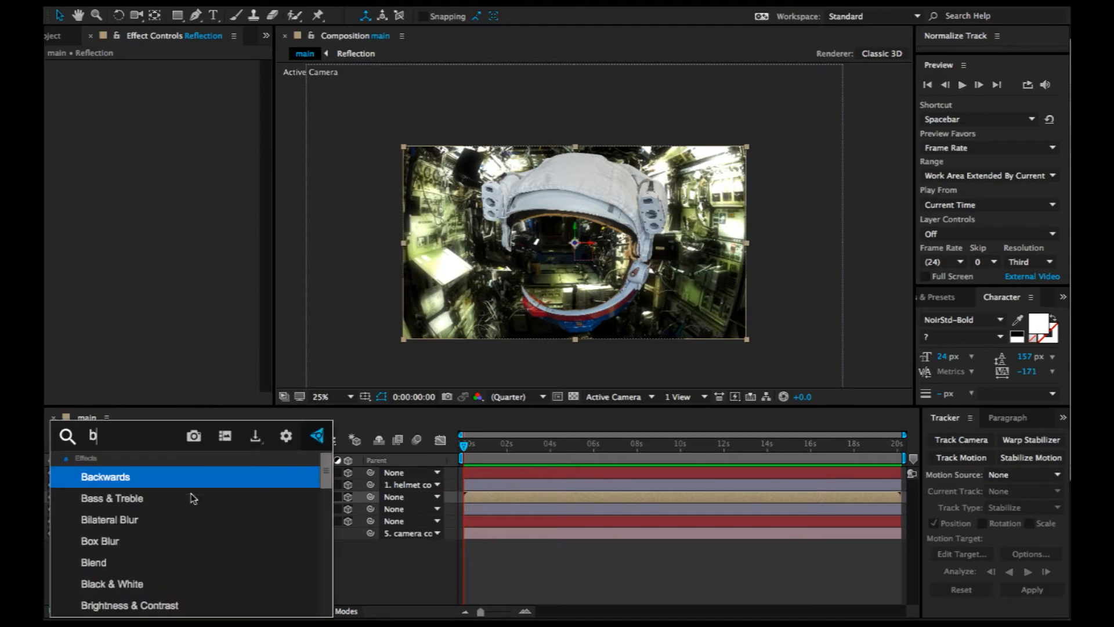
type("u")
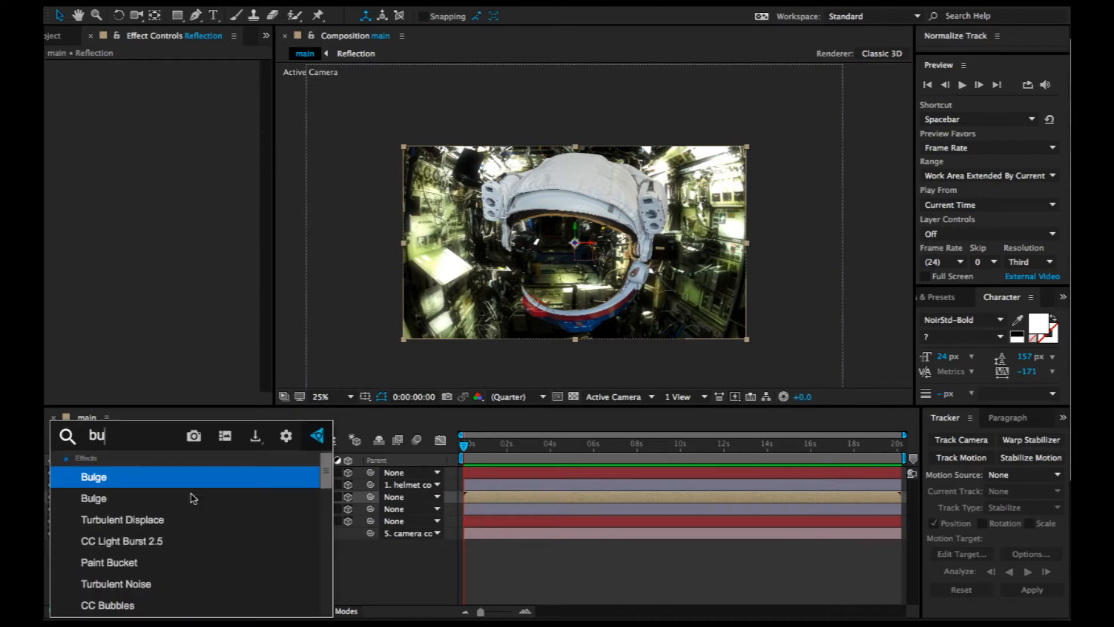
left_click(194, 498)
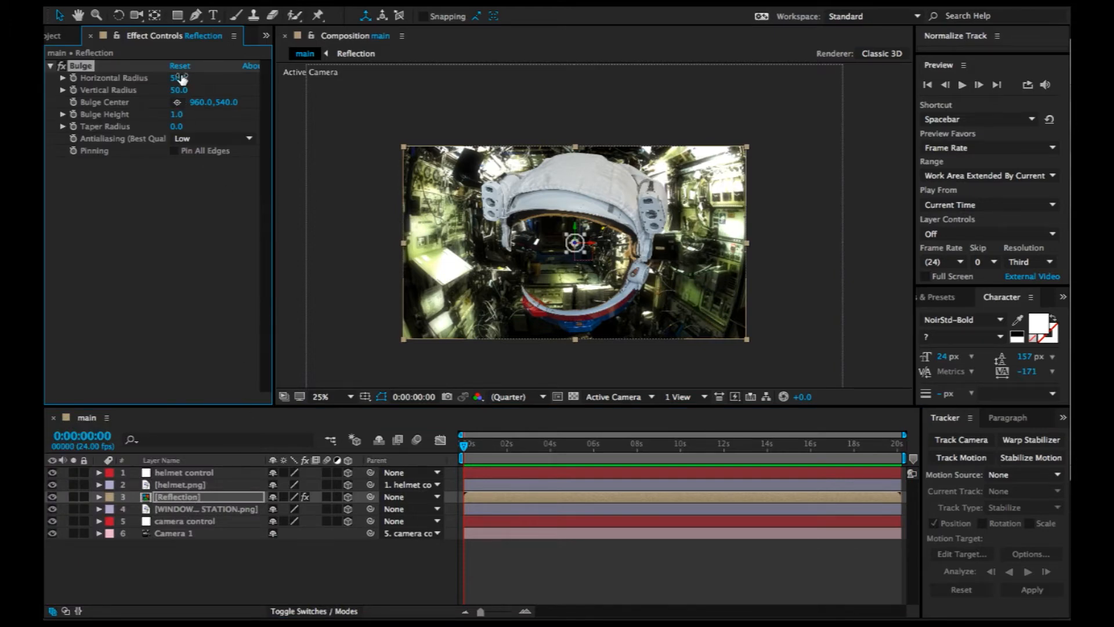
Fit the bulge to the helmet visor with Horizontal Radius 355, Vertical Radius 362 and Bulge Center 936, 580.
left_click_drag(181, 78, 404, 102)
left_click_drag(179, 90, 352, 100)
left_click_drag(188, 79, 177, 78)
left_click(179, 103)
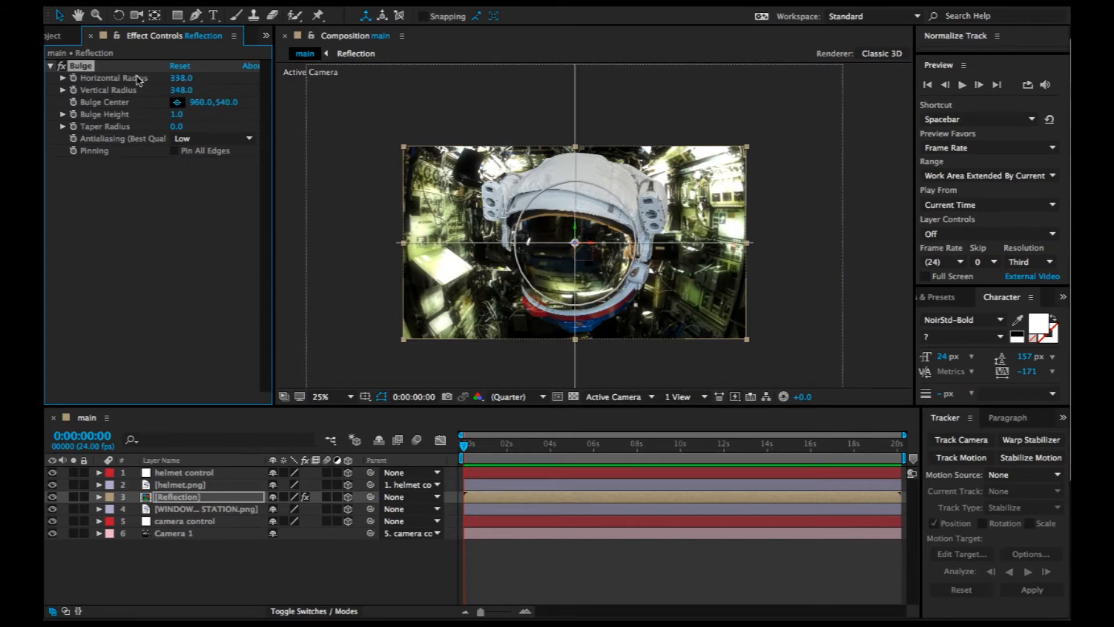
left_click(89, 65)
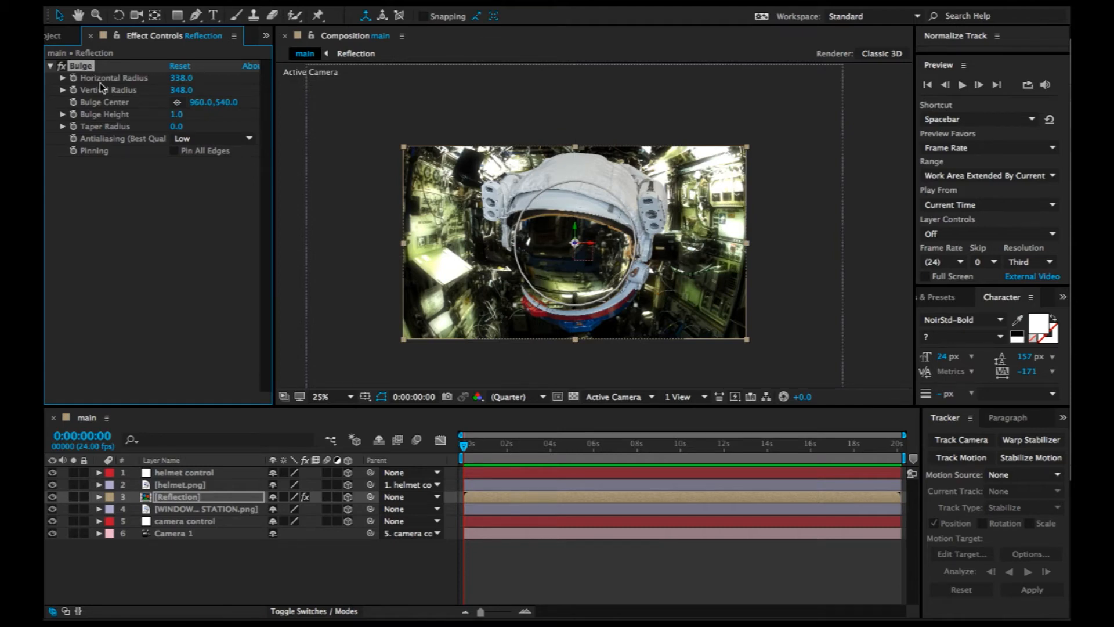
left_click(177, 102)
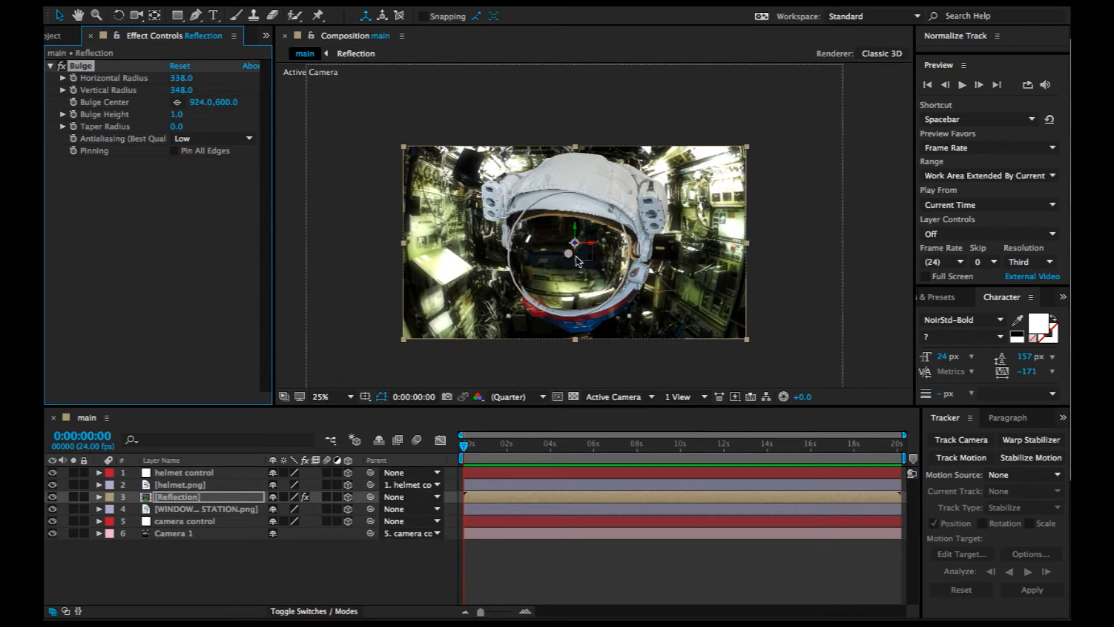
left_click_drag(569, 255, 572, 253)
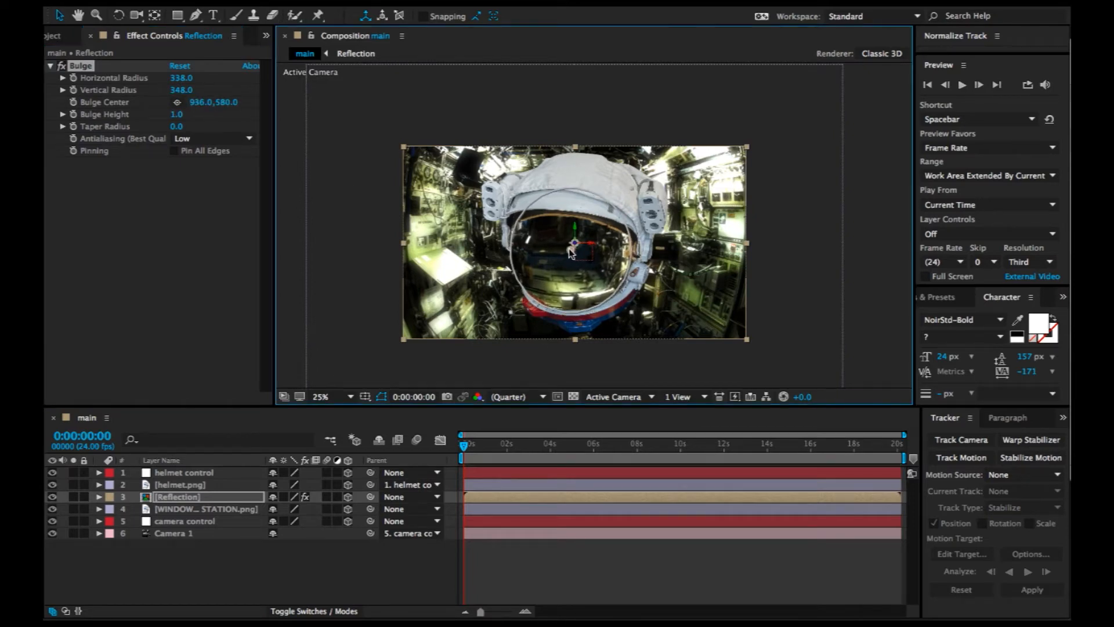
left_click_drag(182, 90, 198, 82)
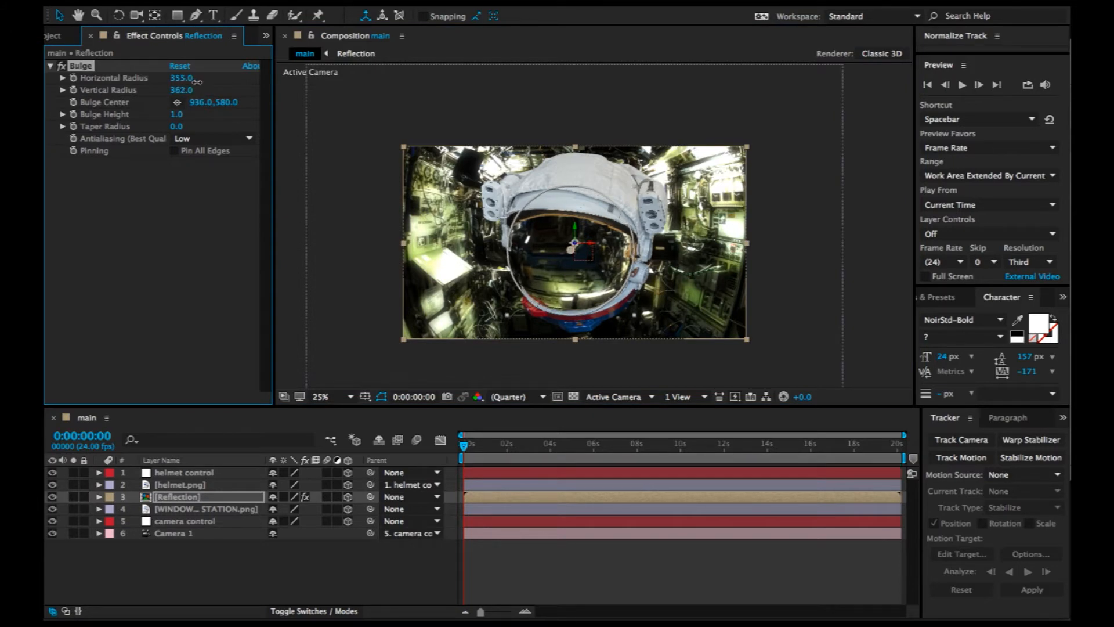
Refine the Reflection bulge to Horizontal Radius 362, Vertical Radius 367 and Bulge Center 950, 564 to fit the visor.
scroll(575, 244, "up", 2)
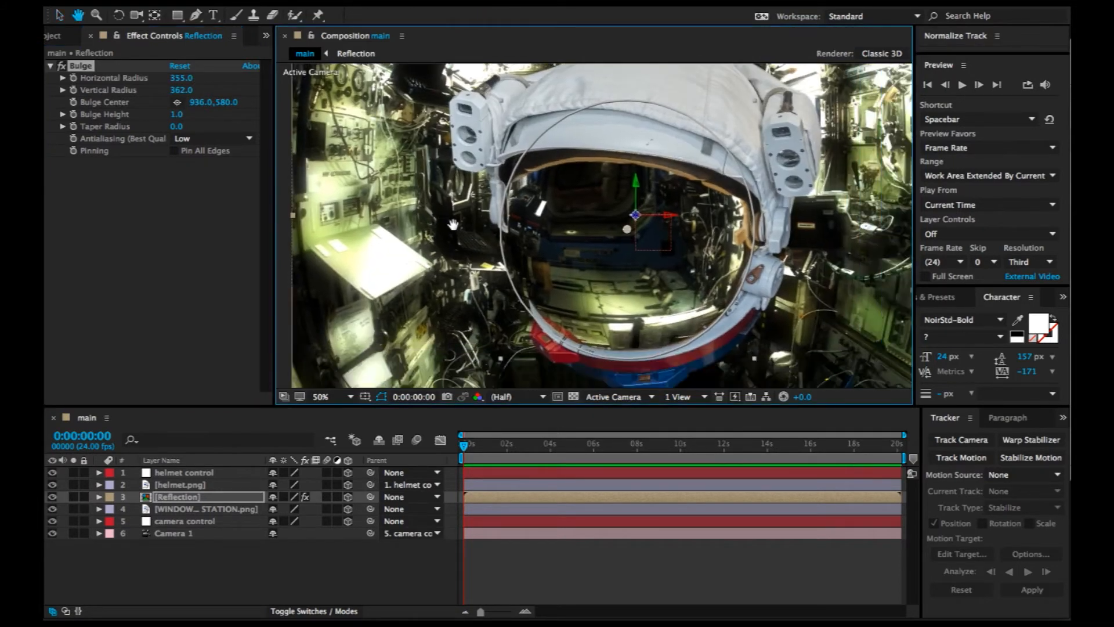
left_click_drag(612, 224, 616, 222)
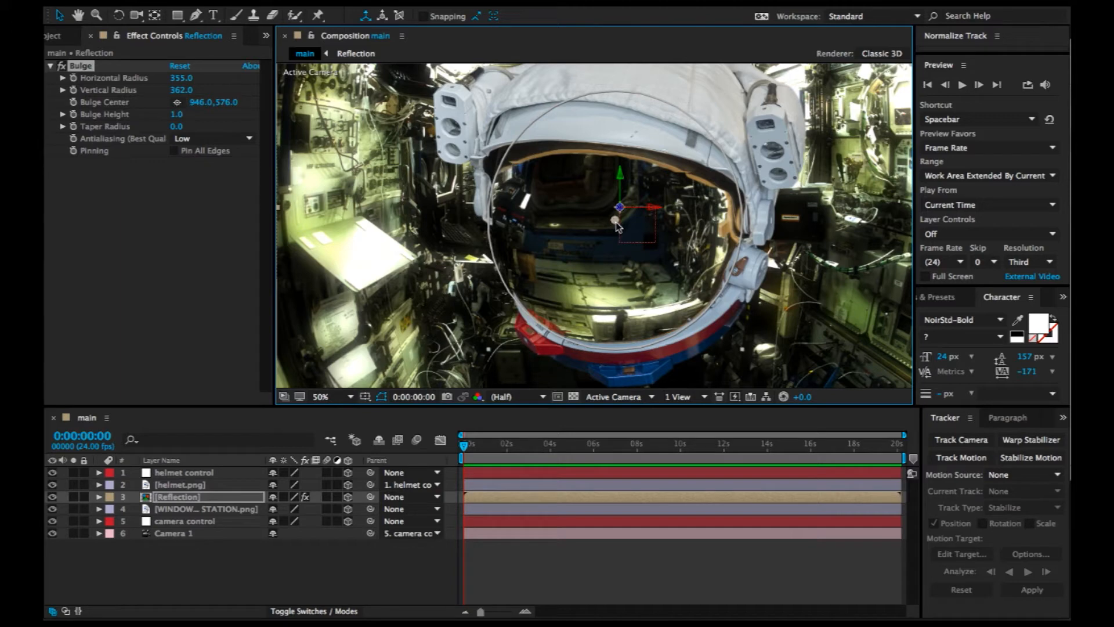
left_click_drag(181, 88, 187, 77)
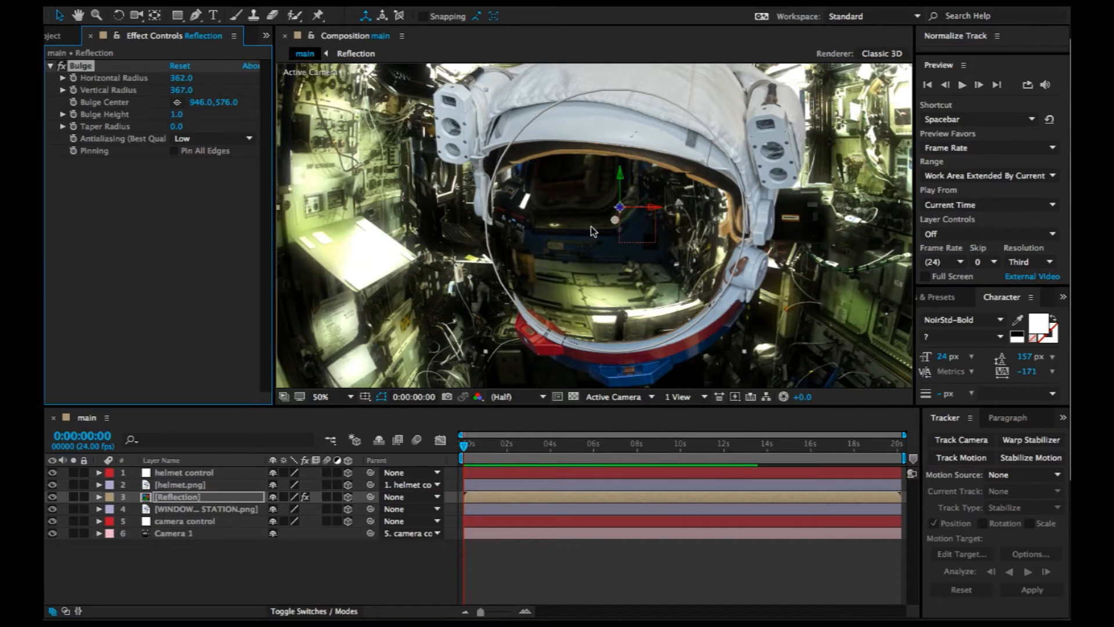
left_click_drag(614, 221, 617, 216)
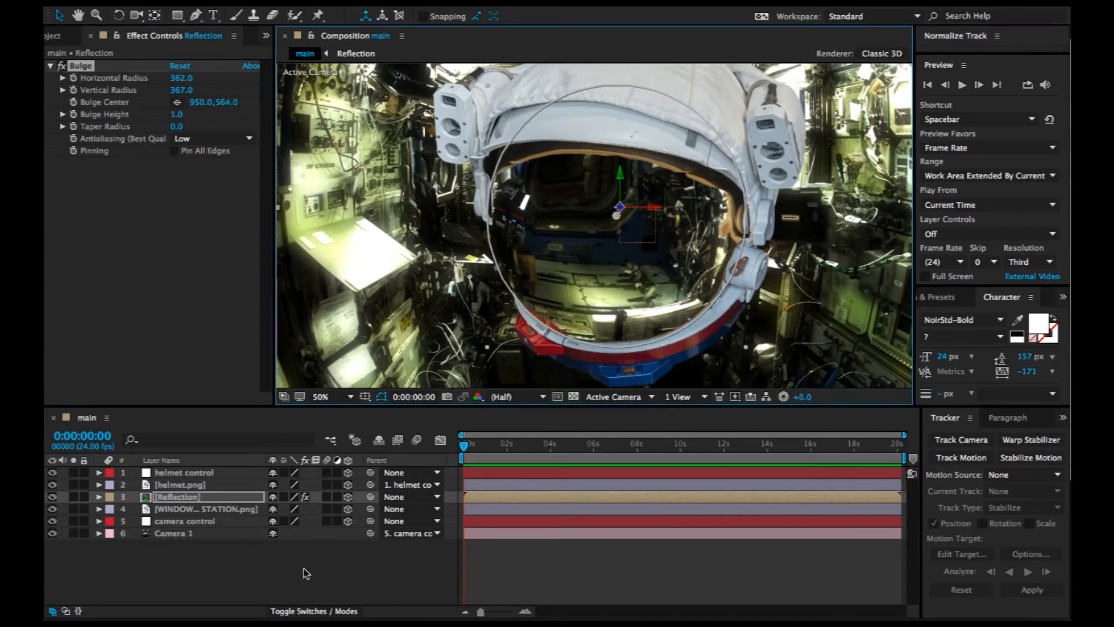
Create a black 1920 x 1080 solid named helmet mask above the Reflection layer.
key("comma")
right_click(177, 569)
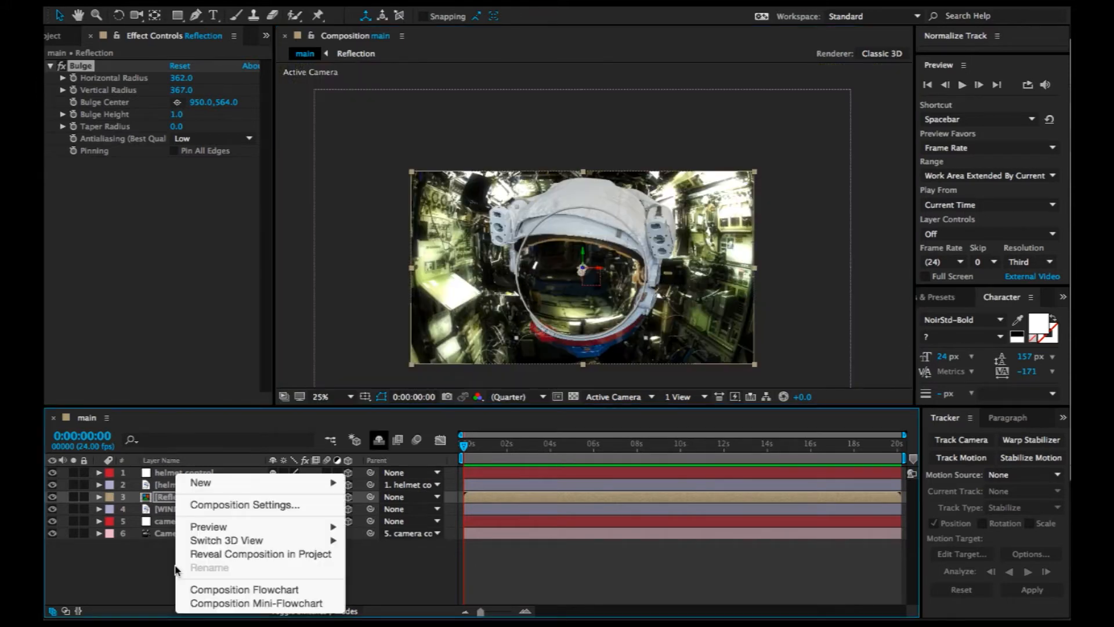
mouse_move(225, 488)
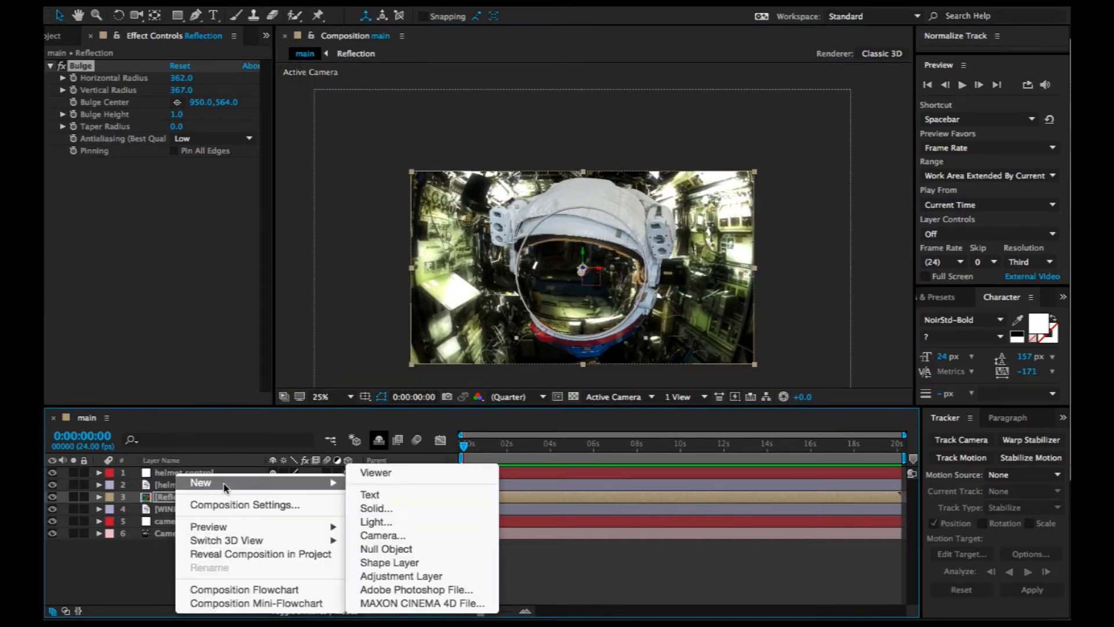
left_click(399, 513)
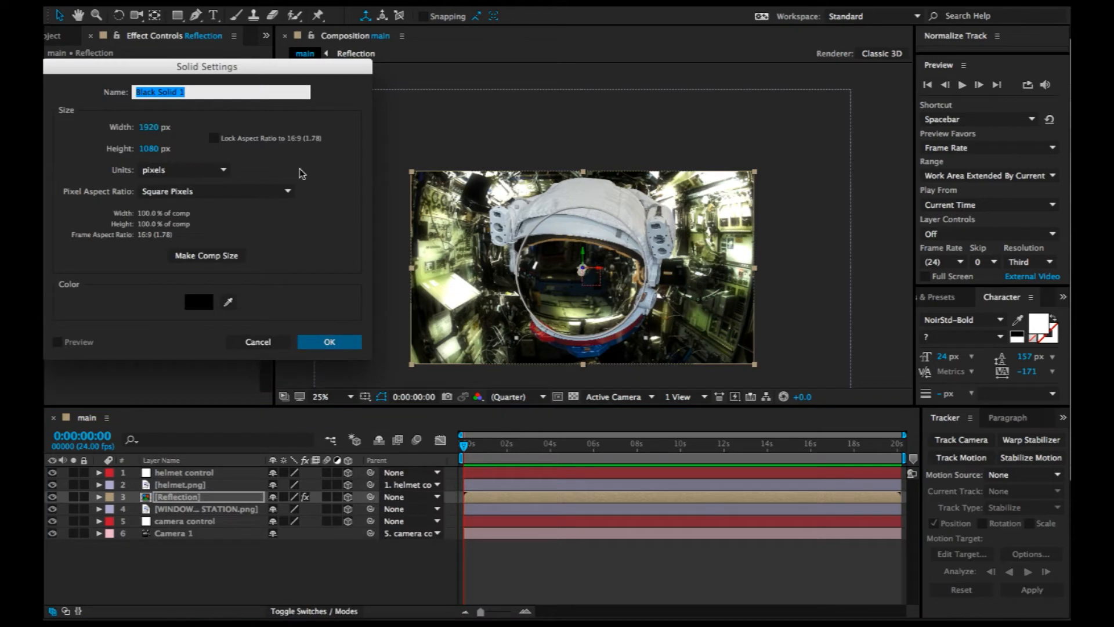
type("helmet mask")
left_click(330, 343)
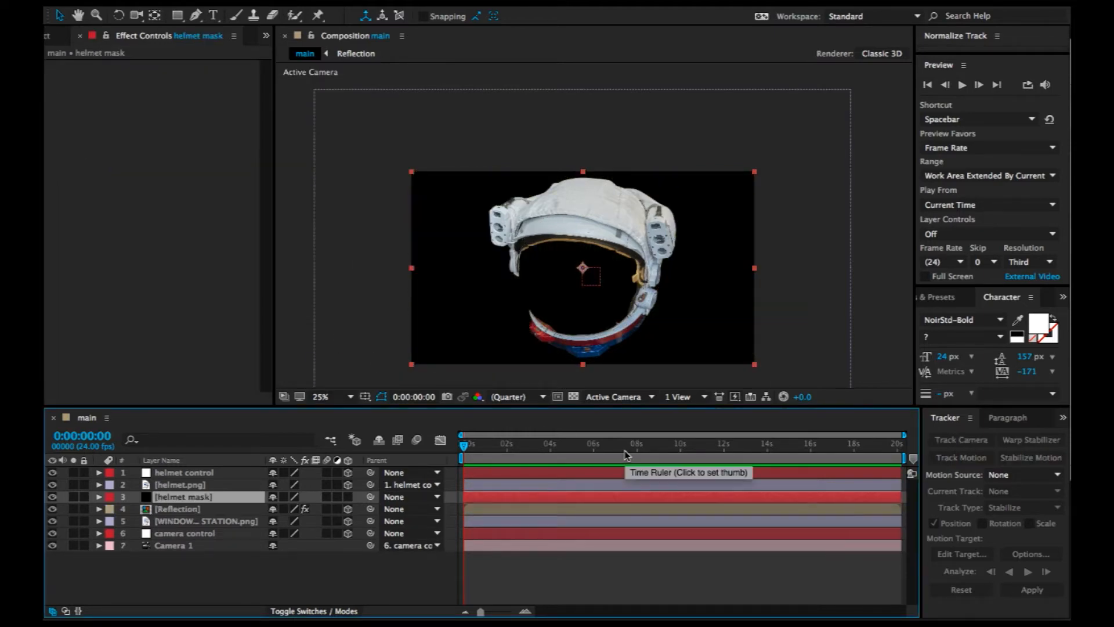
Activate the Pen tool, frame the visor opening and make the helmet mask solid a 3D layer.
left_click(196, 16)
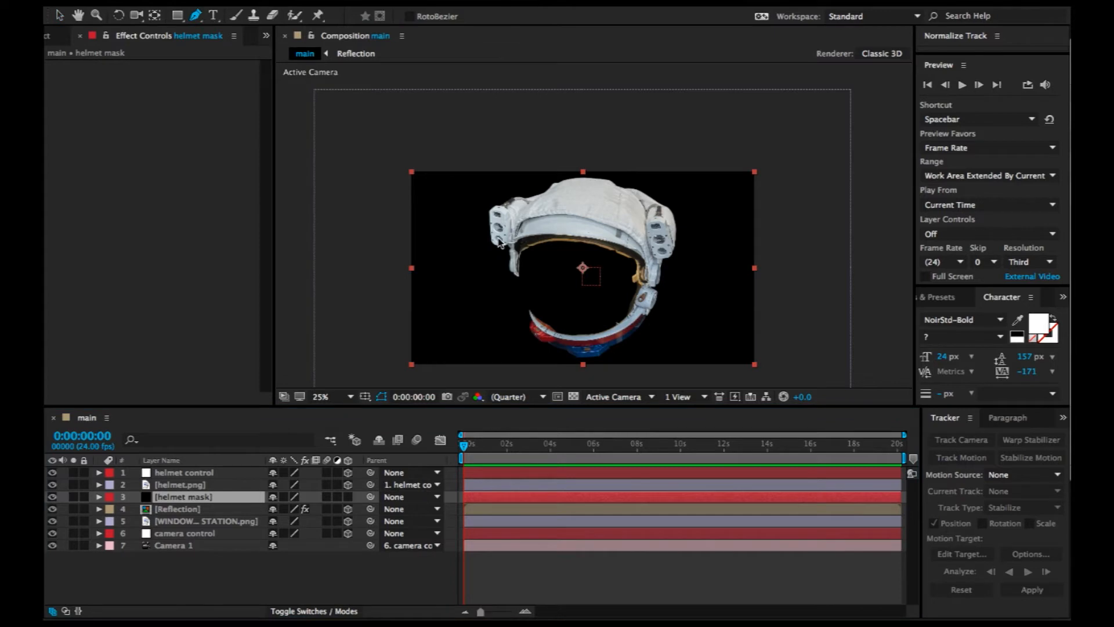
scroll(498, 239, "up", 2)
key("space")
left_click_drag(589, 299, 538, 218)
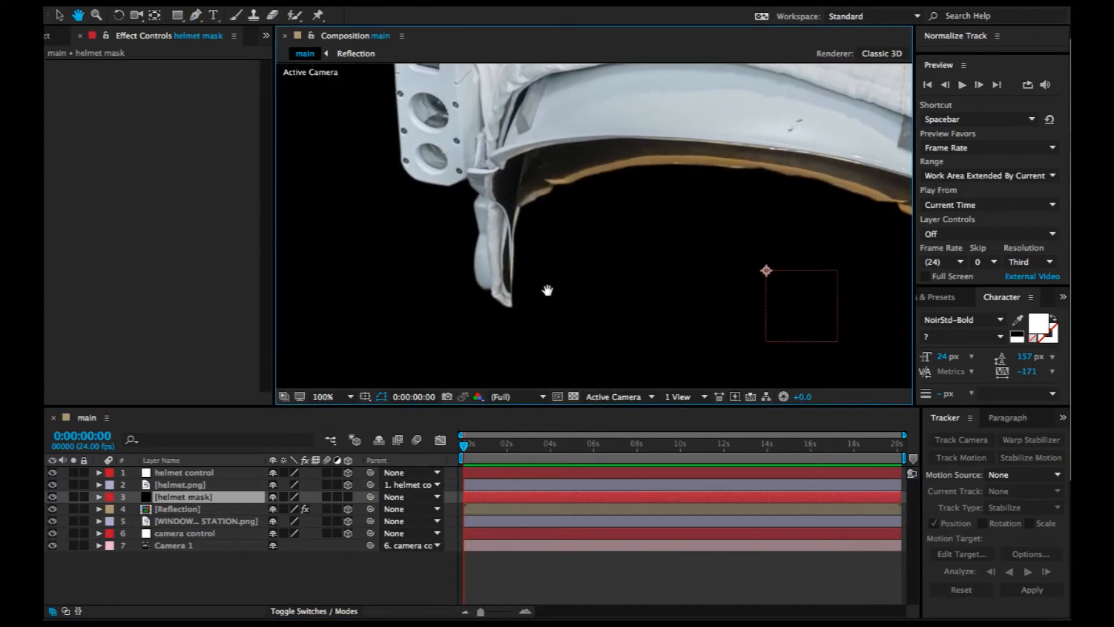
scroll(537, 313, "down", 2)
left_click_drag(564, 334, 503, 282)
left_click(346, 498)
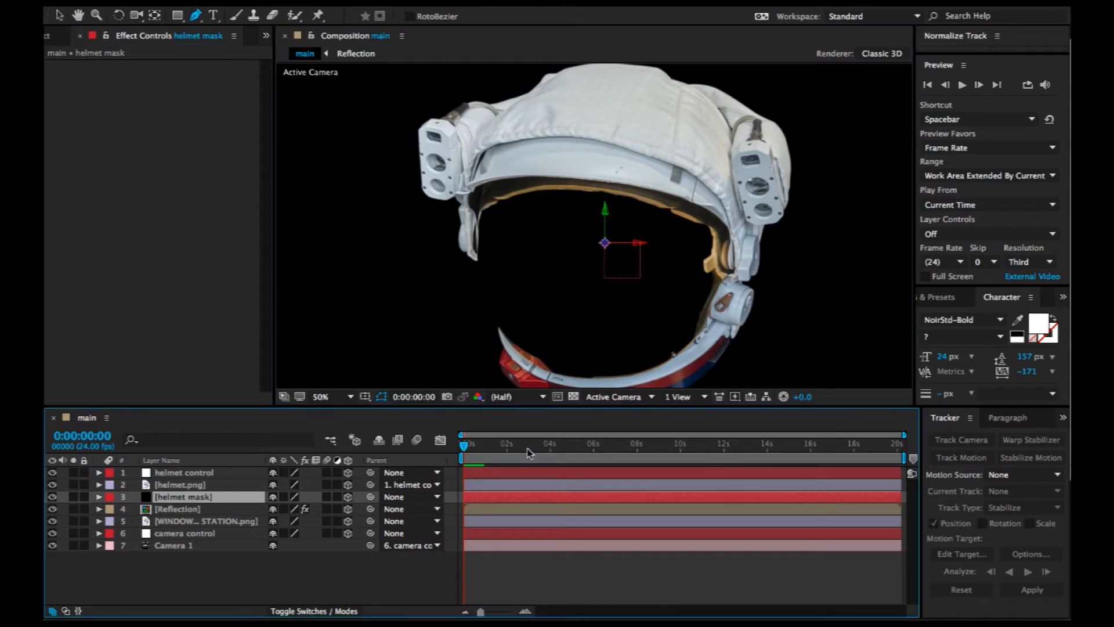
Draw a closed curved mask path on the helmet mask solid around the visor opening, keeping its edge on the helmet rim.
left_click(476, 259)
left_click(471, 204)
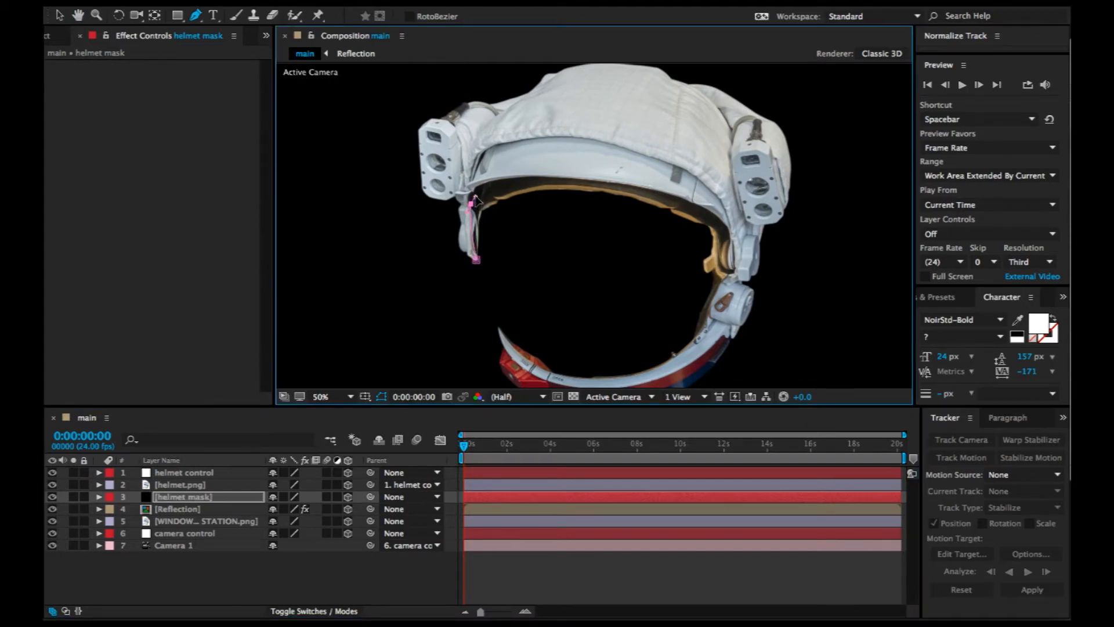
left_click(581, 168)
left_click(626, 170)
left_click(735, 259)
left_click(729, 288)
left_click_drag(725, 295, 721, 307)
left_click_drag(651, 381, 611, 371)
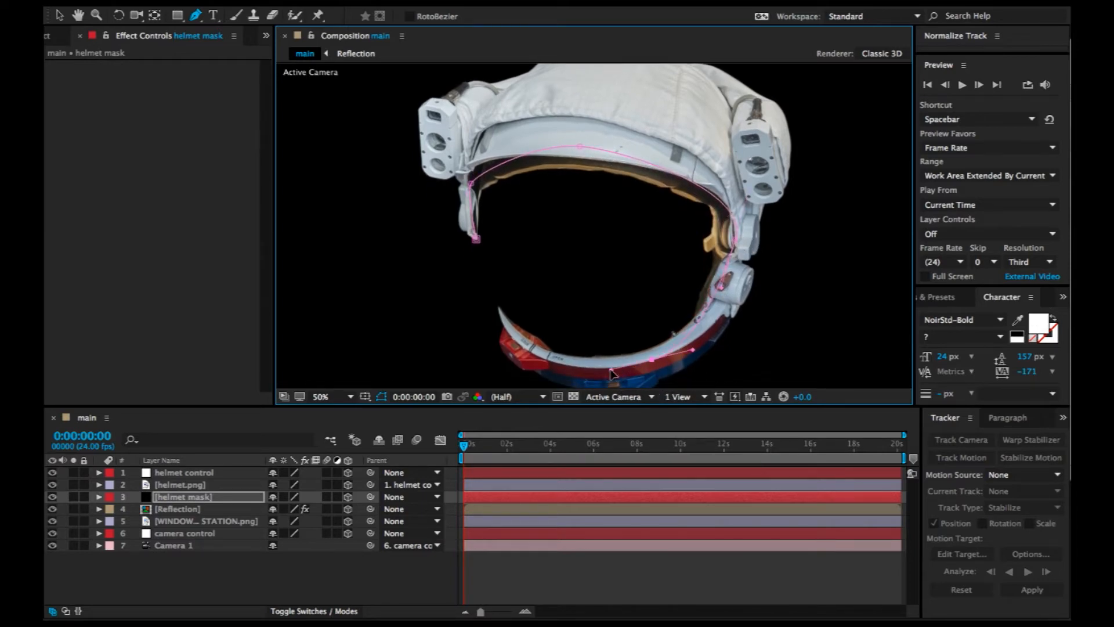
left_click(535, 373)
left_click(503, 320)
left_click(474, 272)
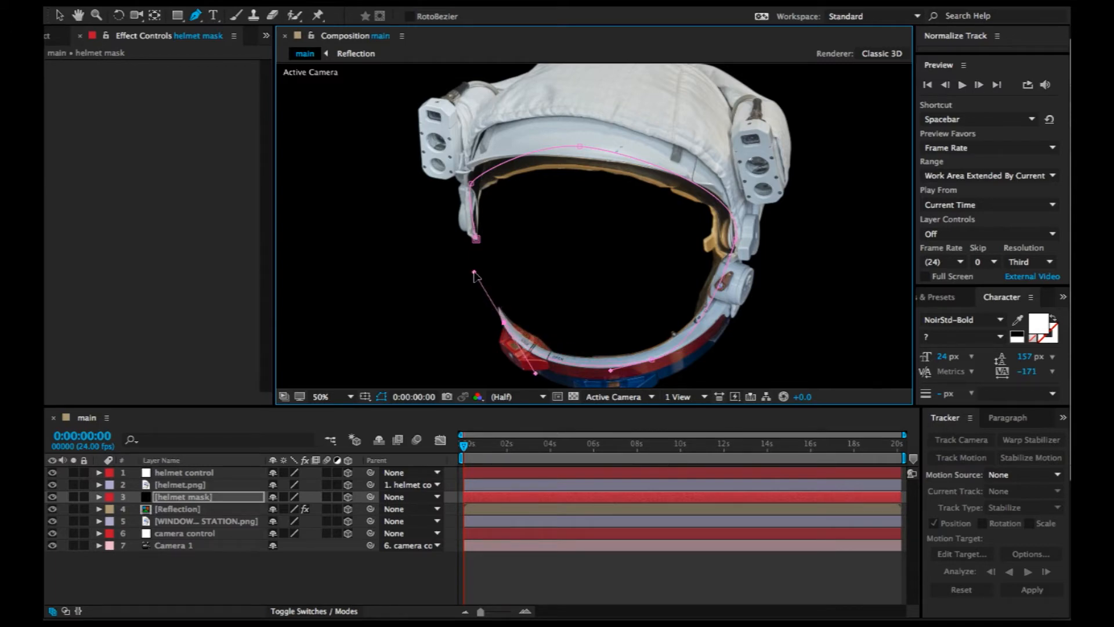
left_click(476, 238)
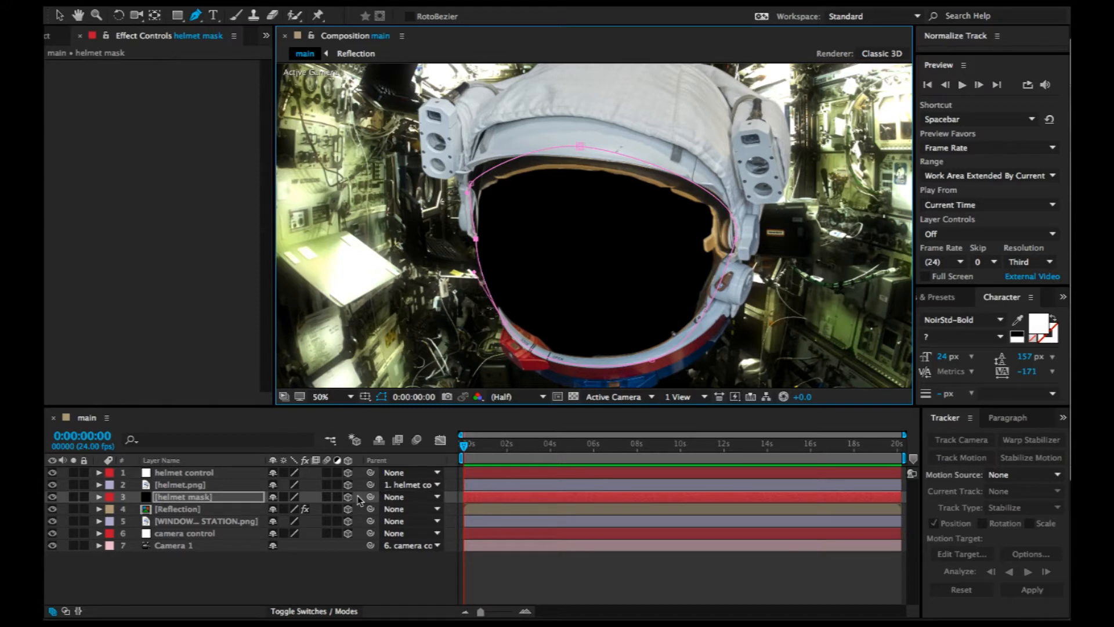
Parent the helmet mask layer to helmet control and set the Reflection layer's track matte to Alpha Matte "[helmet mask]".
left_click_drag(370, 497, 160, 473)
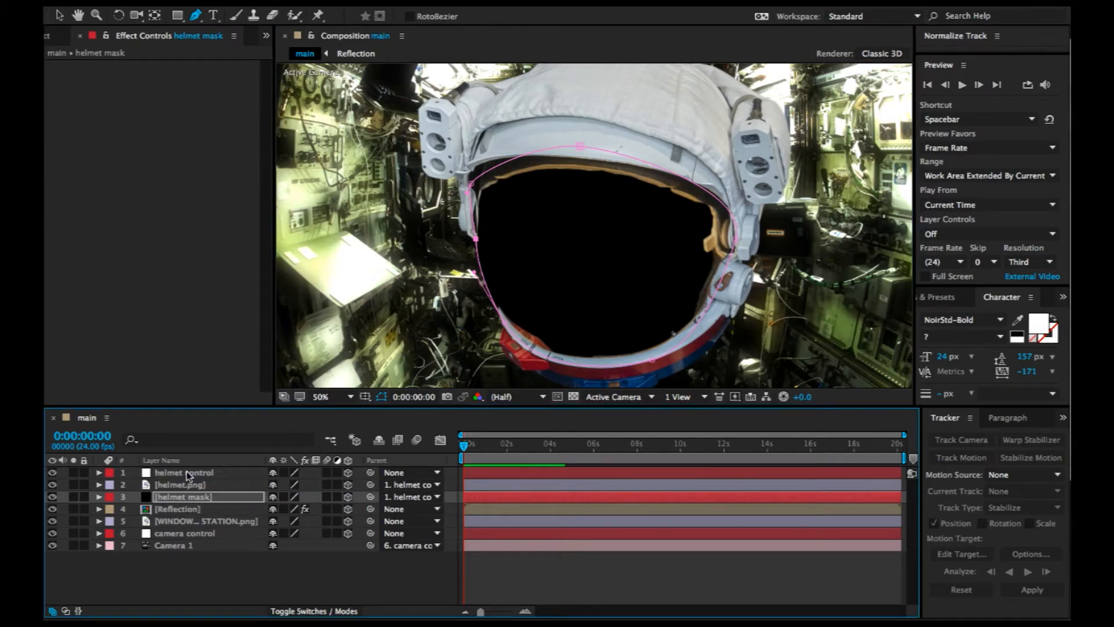
left_click(185, 509)
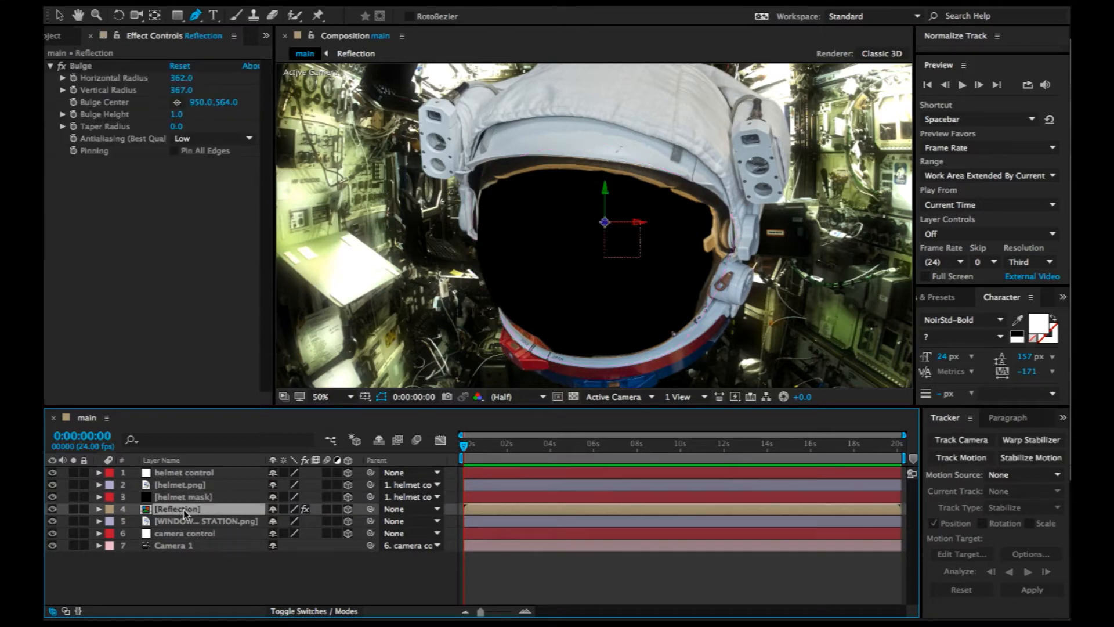
left_click(293, 611)
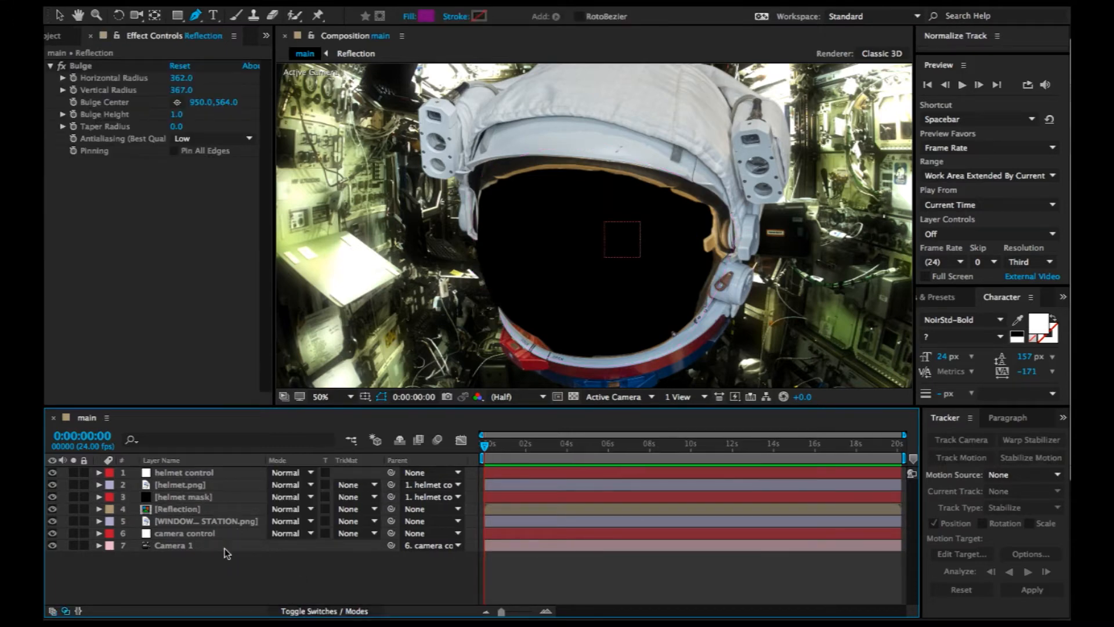
left_click(355, 509)
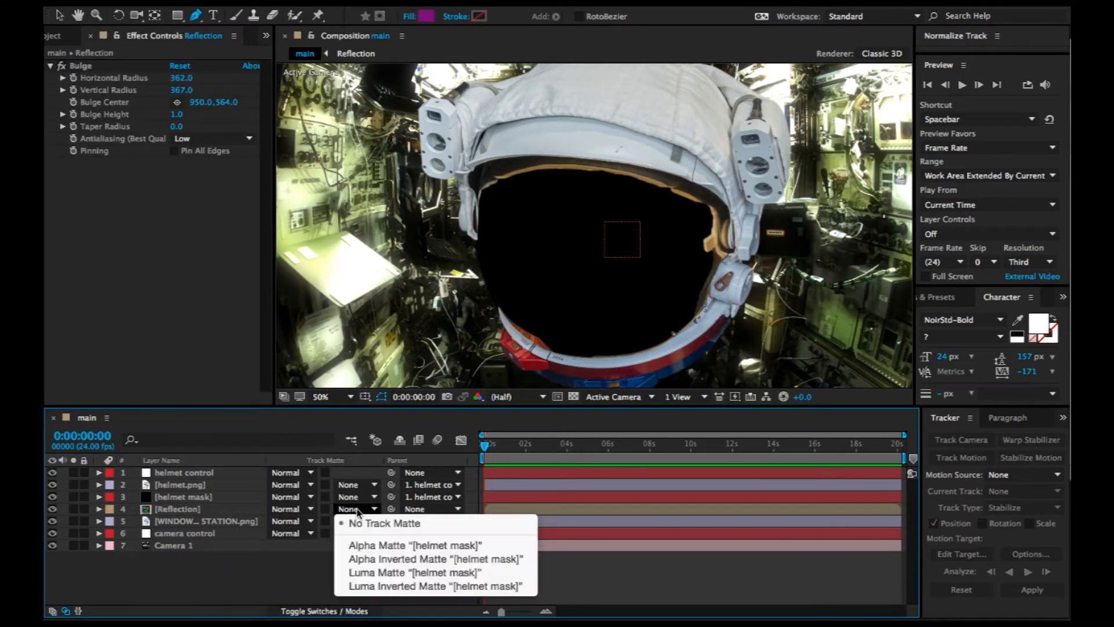
left_click(382, 547)
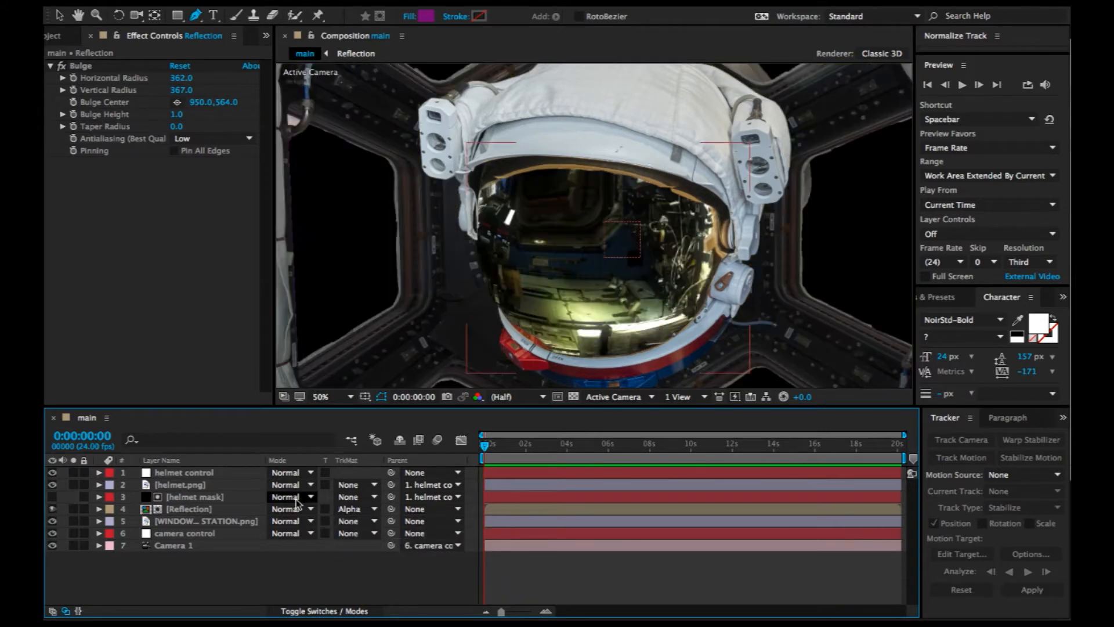
Scale the Reflection layer down proportionally around its center so more of the station interior fits inside the visor.
left_click(169, 509)
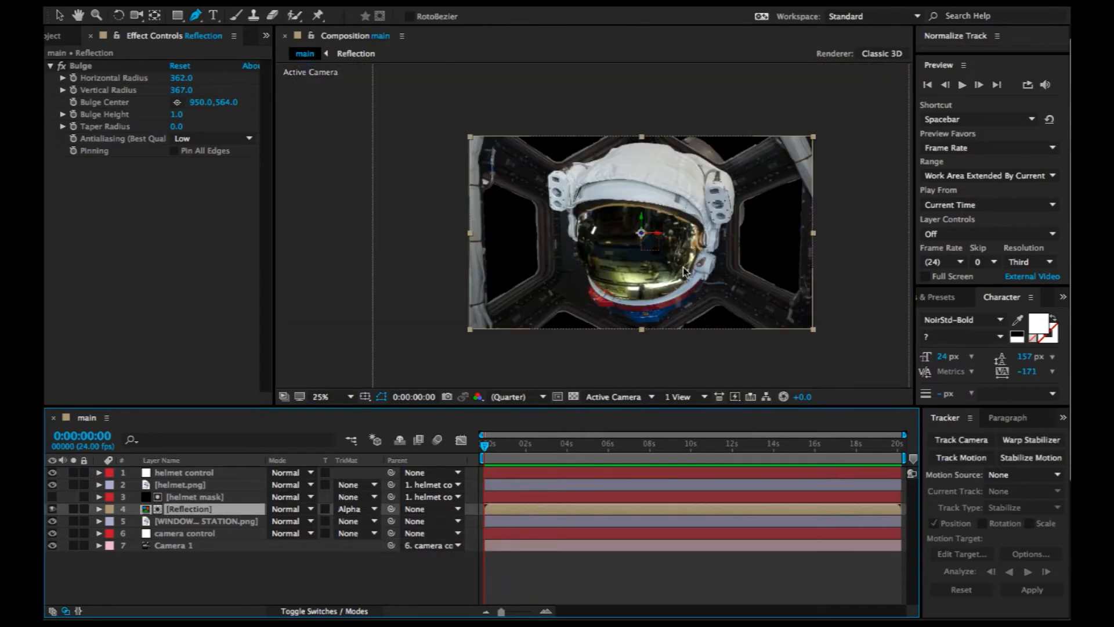
left_click_drag(662, 266, 628, 244)
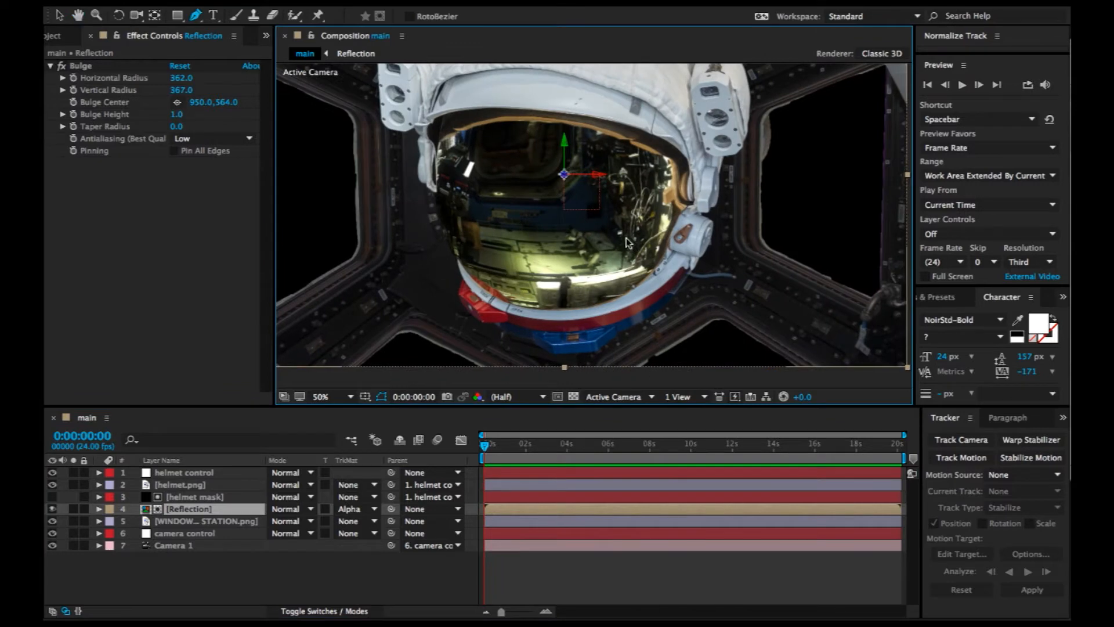
scroll(626, 243, "down", 2)
key("v")
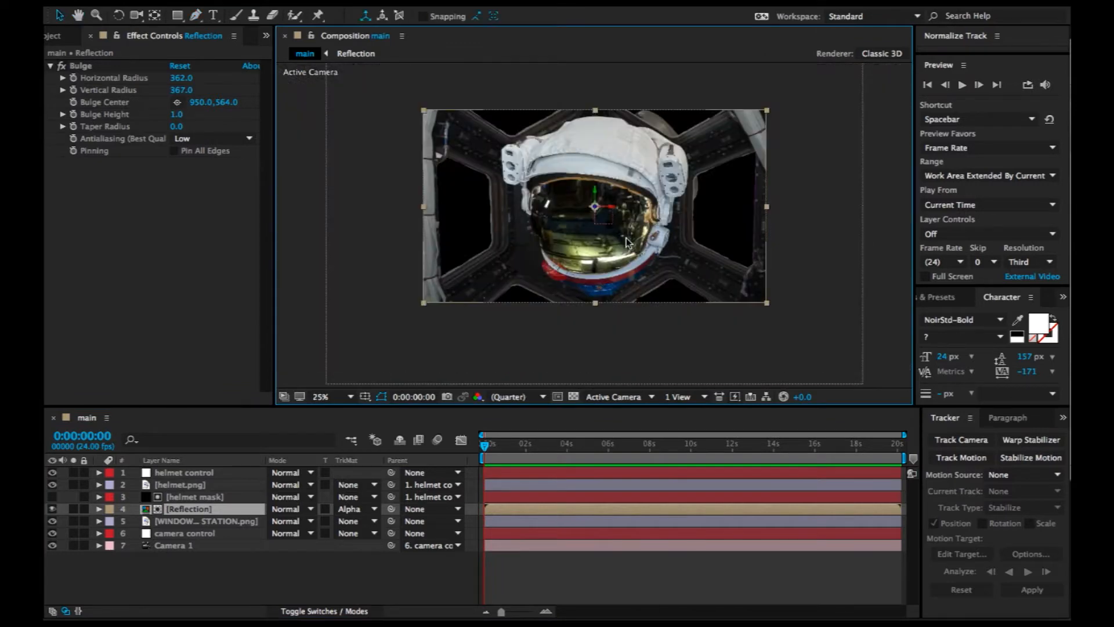
left_click_drag(767, 303, 726, 302)
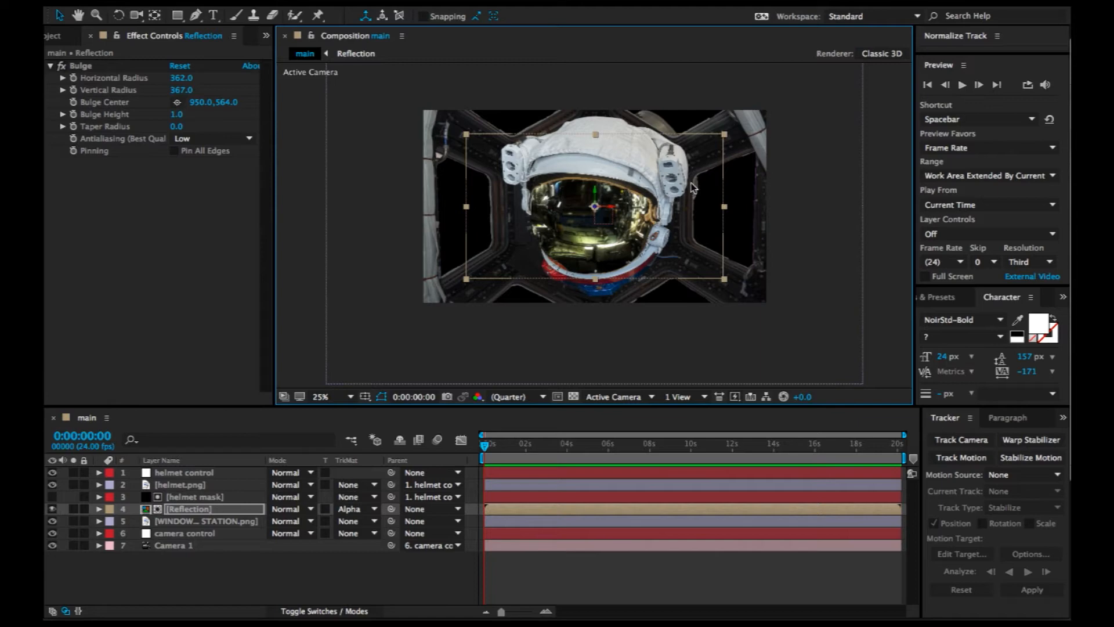
left_click_drag(719, 135, 715, 137)
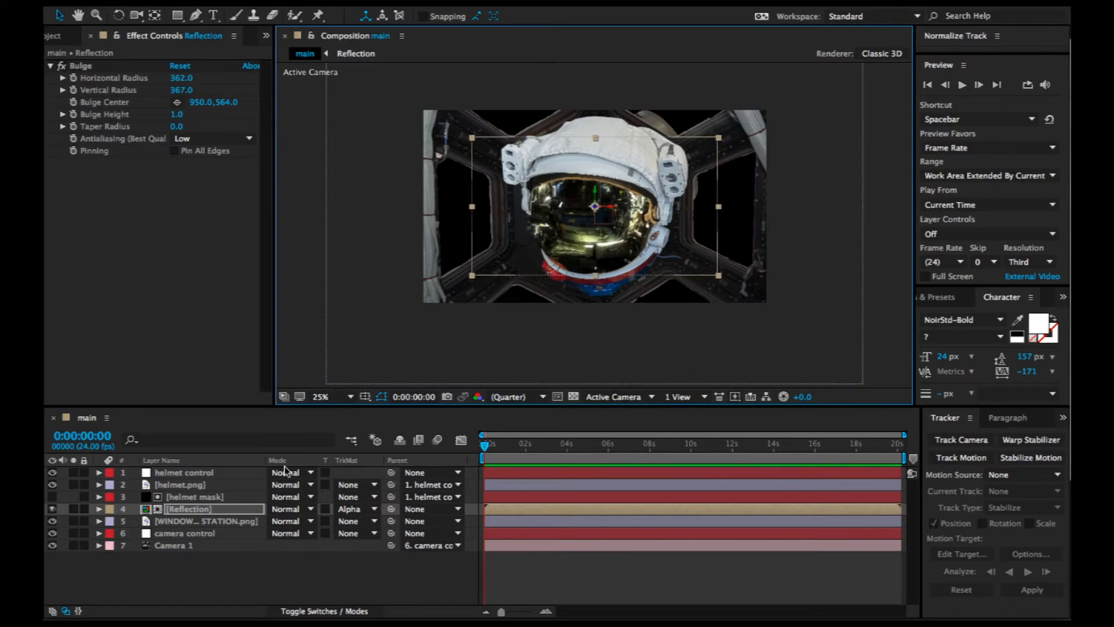
Try rotating the helmet control null to a Z orientation of 345°, and undo the rotation.
left_click(219, 475)
key("r")
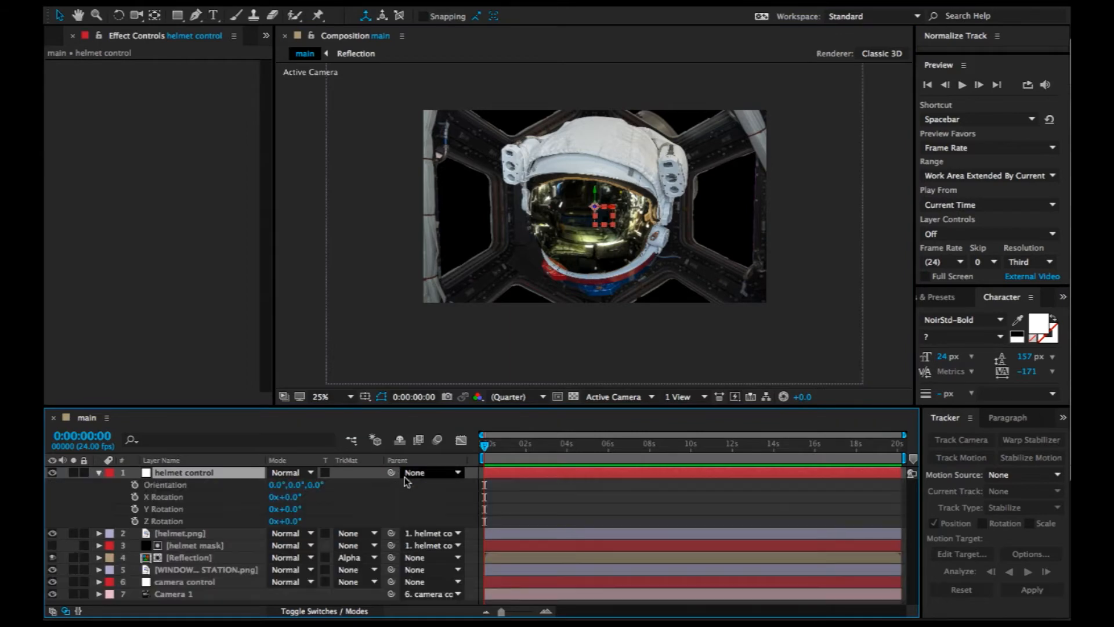
mouse_move(313, 485)
left_mouse_down()
mouse_move(332, 480)
mouse_move(283, 484)
mouse_move(300, 483)
left_mouse_up()
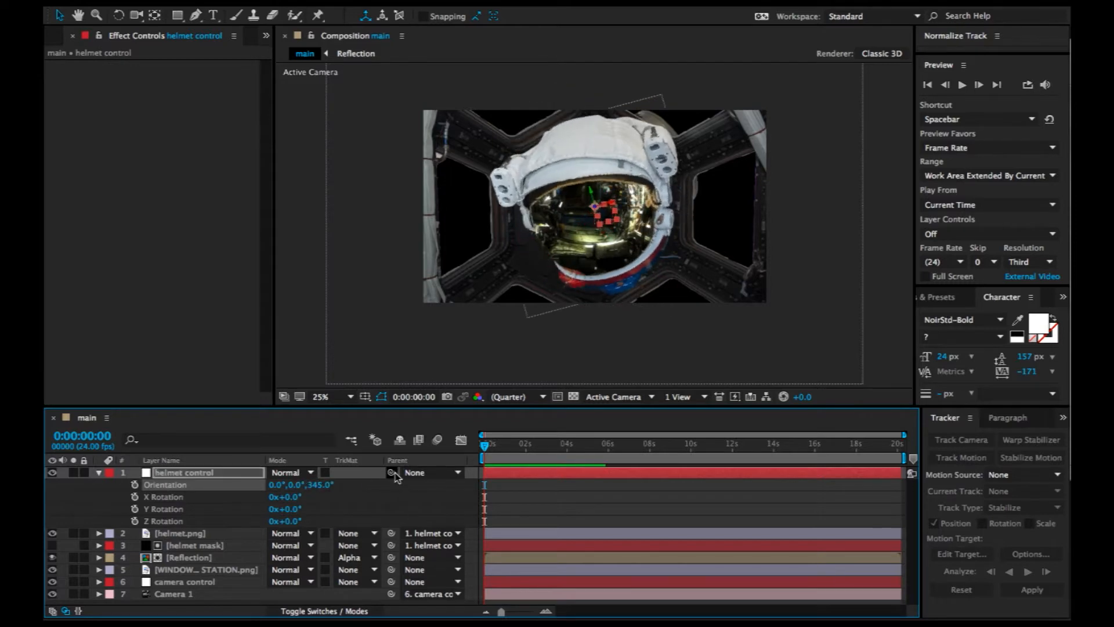
key("ctrl+z")
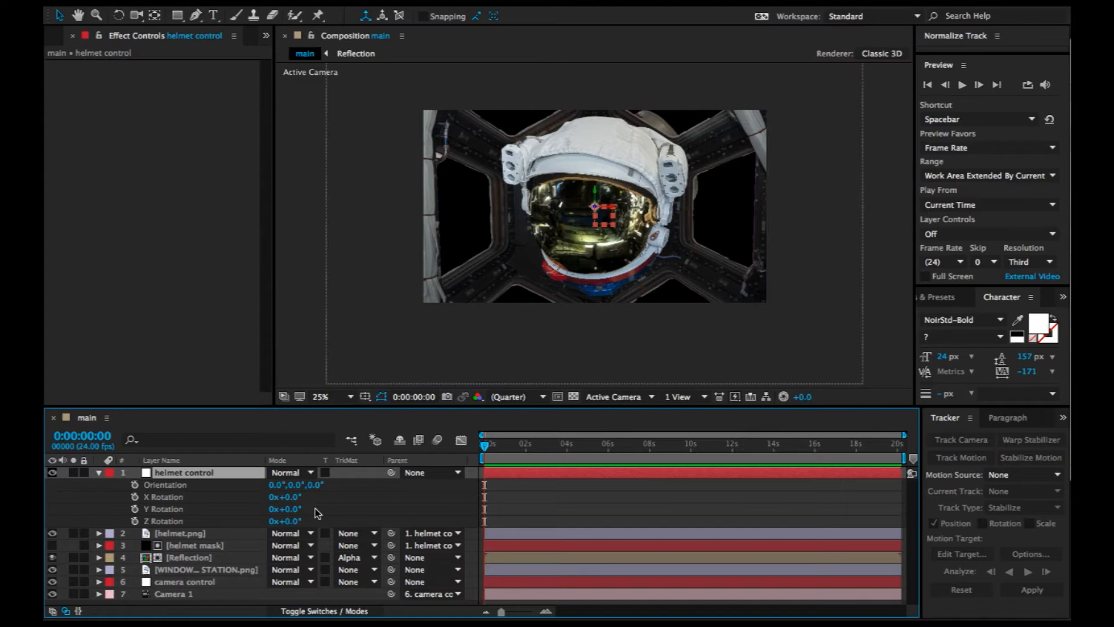
left_click(99, 473)
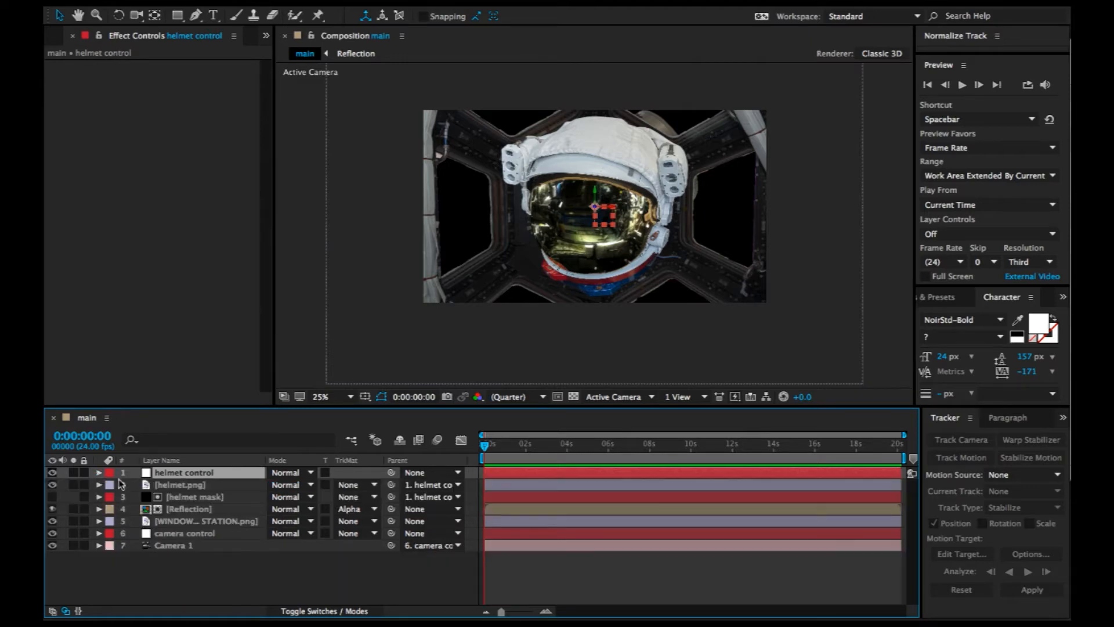
Apply the Curves effect to the helmet.png layer and pull the middle of the RGB curve down to darken the helmet.
left_click(192, 510)
left_click(195, 473)
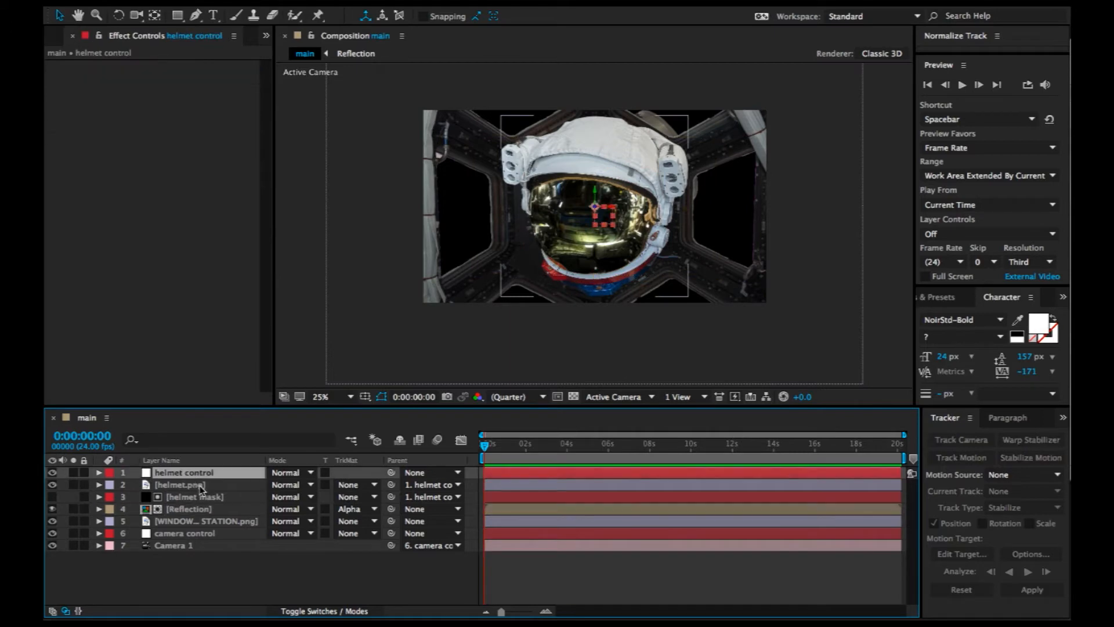
left_click(206, 485)
key("ctrl+space")
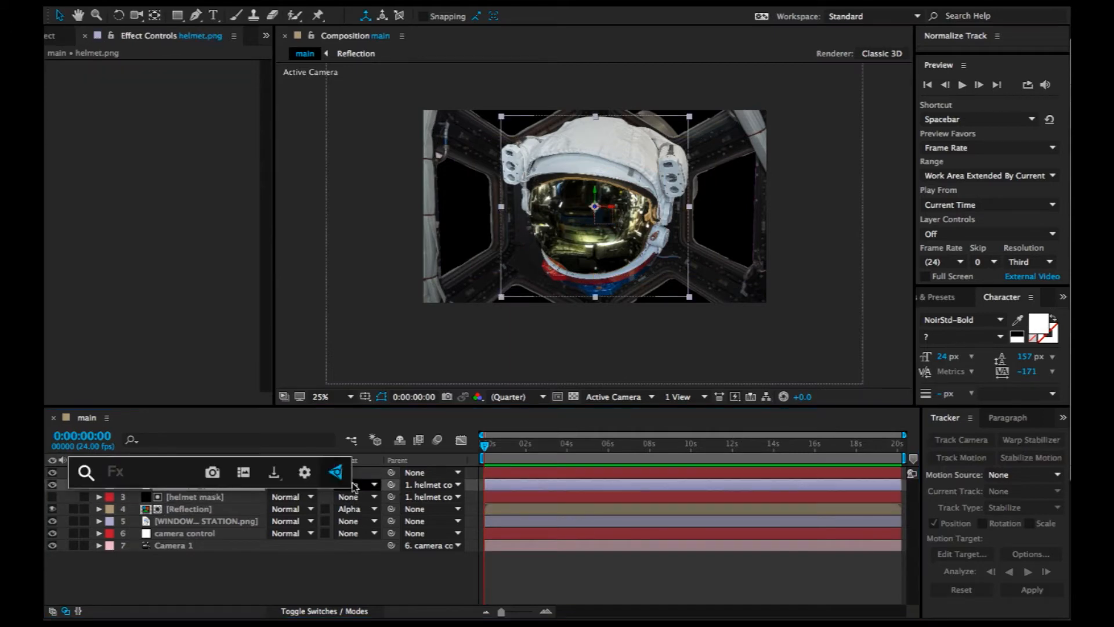
type("curves")
key("Return")
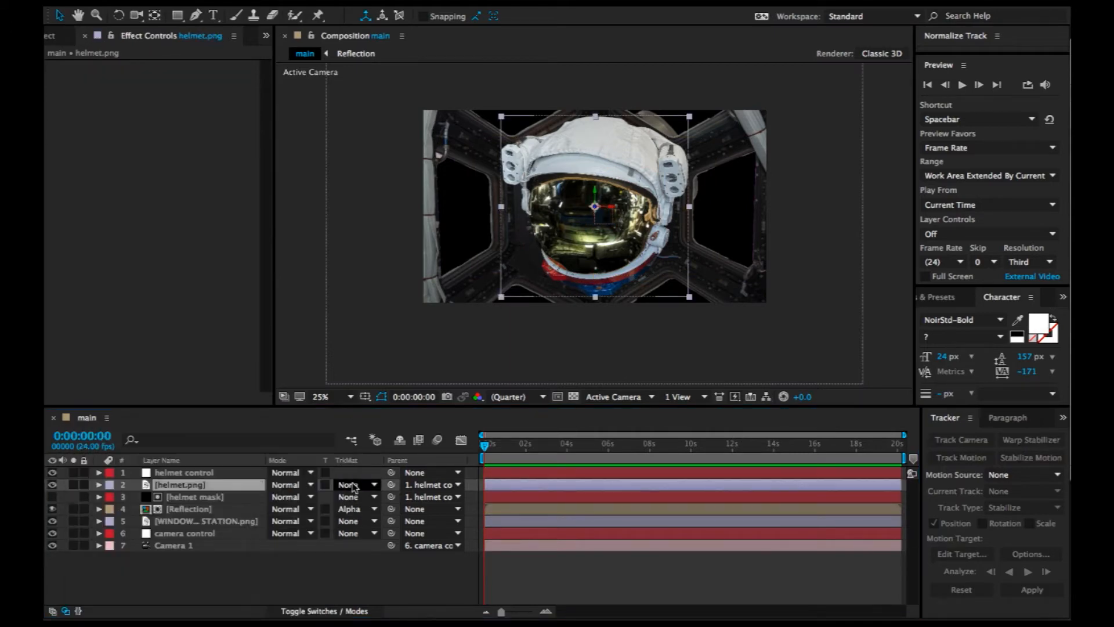
left_click_drag(166, 217, 189, 241)
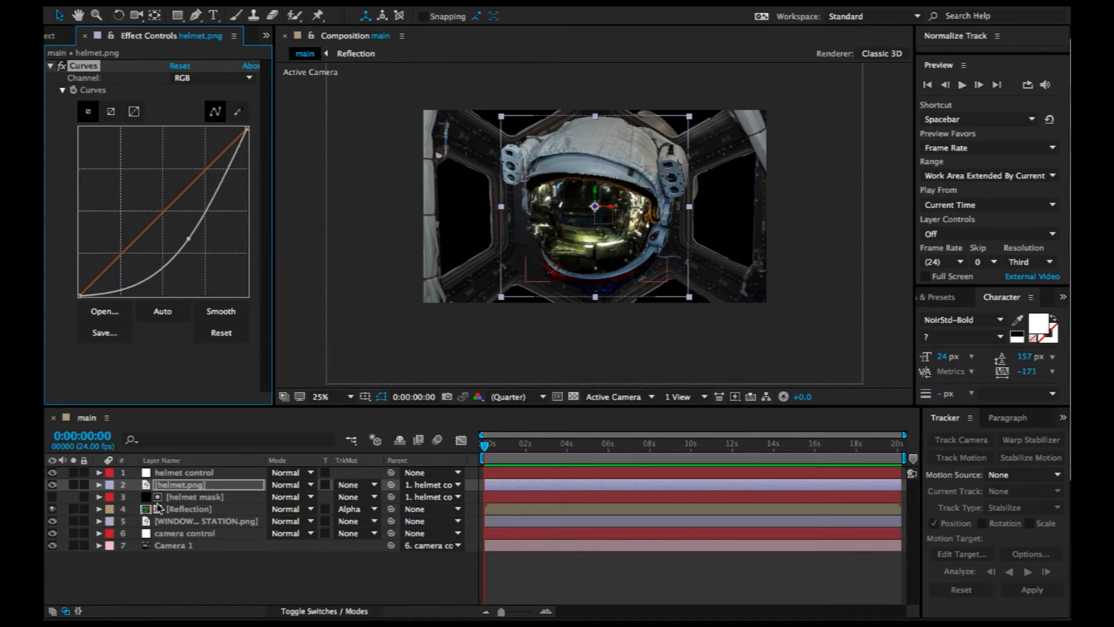
Add SMUDGE 01.jpg from the project footage to the main composition directly below the WINDOW SPACE STATION.png layer.
left_click(196, 523)
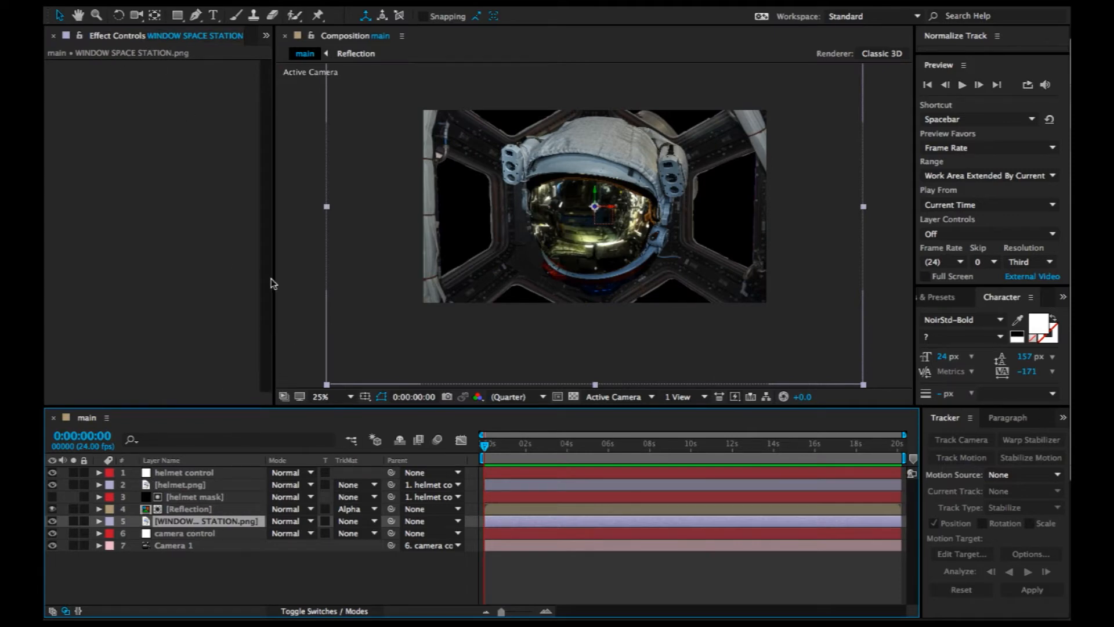
left_click(266, 35)
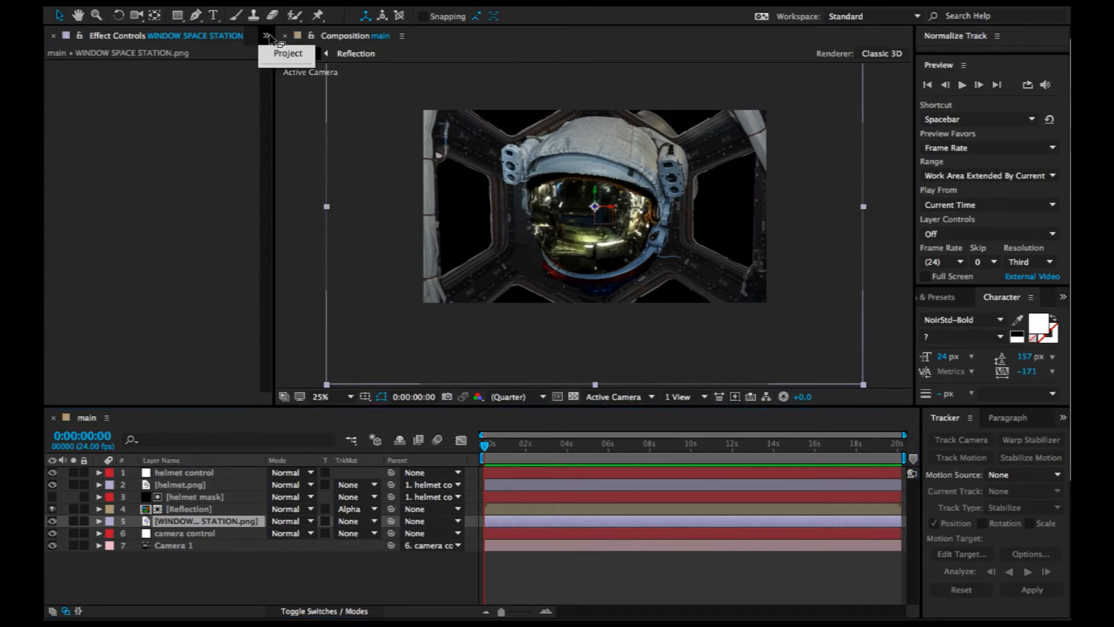
left_click(281, 53)
left_click(106, 323)
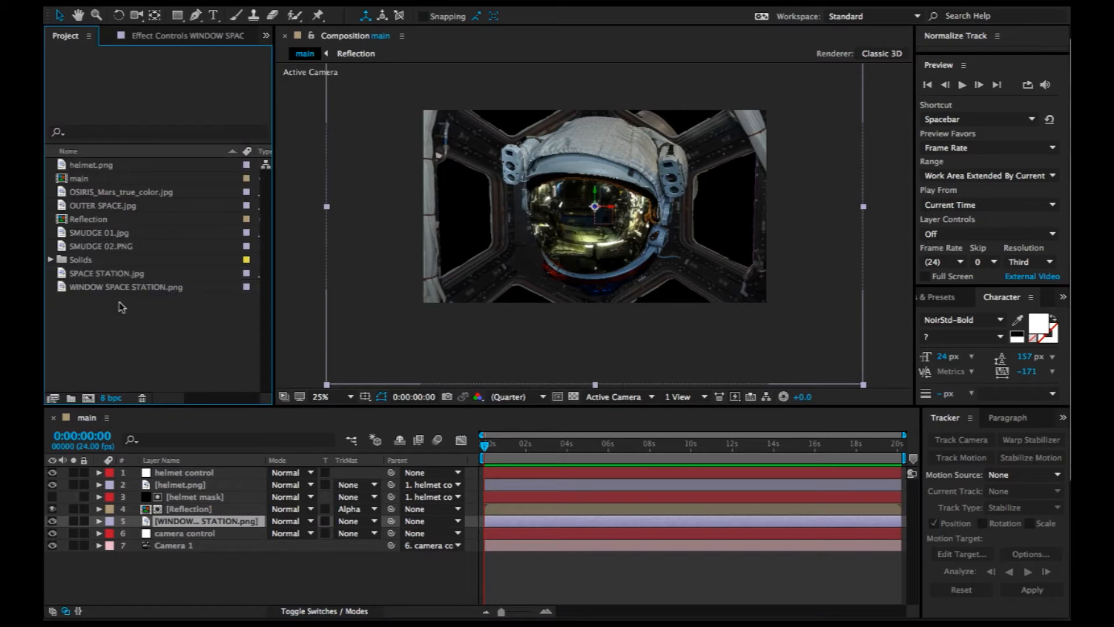
left_click(87, 244)
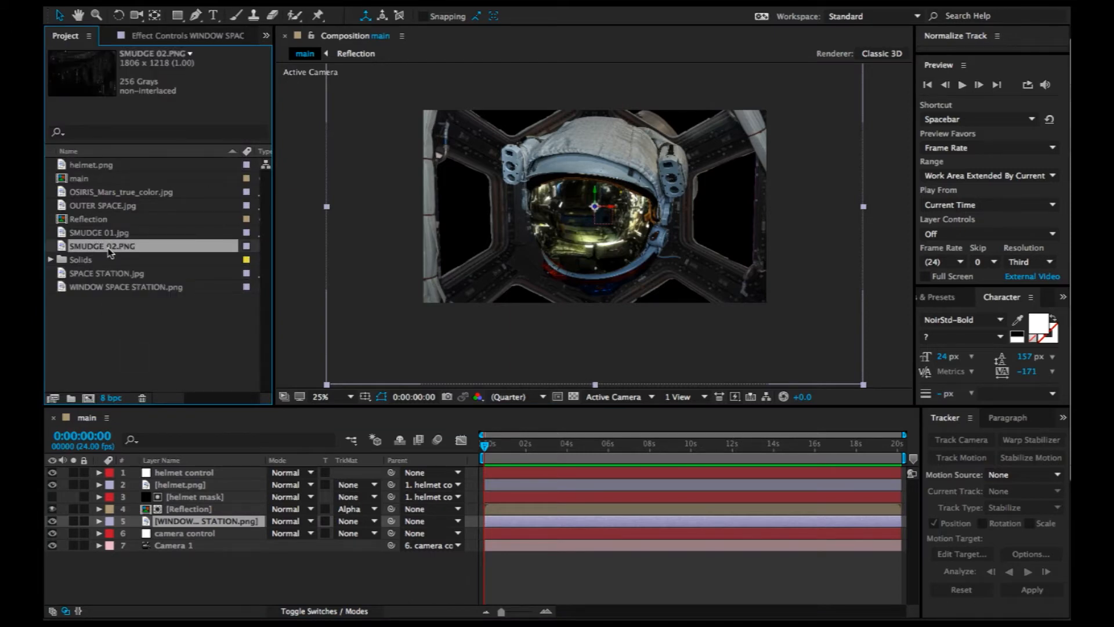
left_click(110, 233)
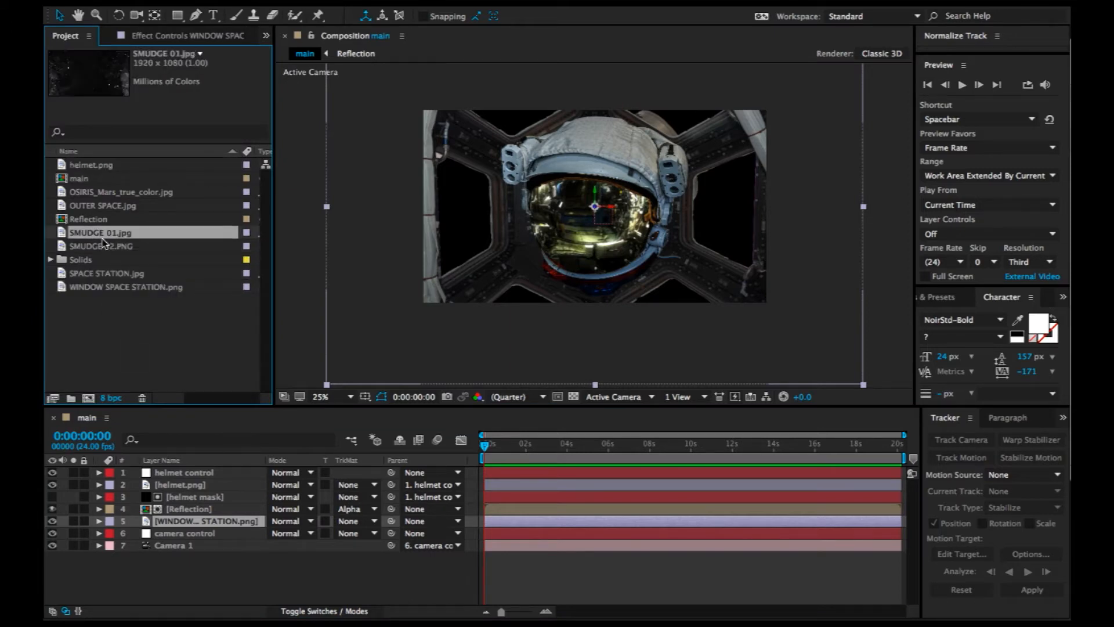
mouse_move(123, 250)
left_mouse_down()
mouse_move(211, 552)
mouse_move(207, 529)
left_mouse_up()
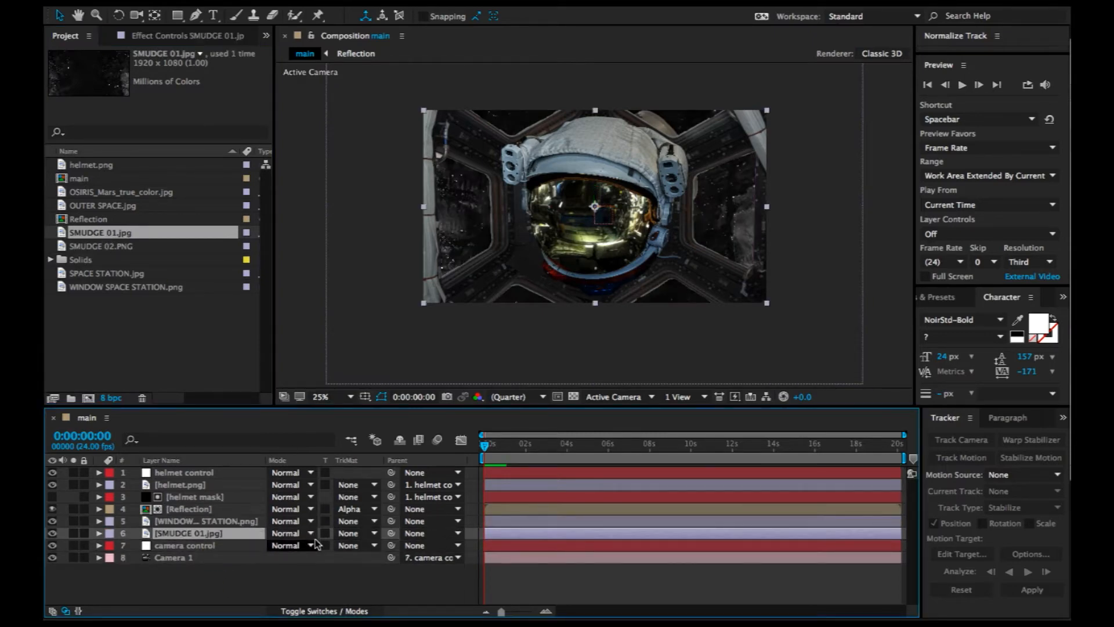
Make the SMUDGE 01.jpg layer 3D and parent it to the WINDOW SPACE STATION.png layer.
left_click(352, 608)
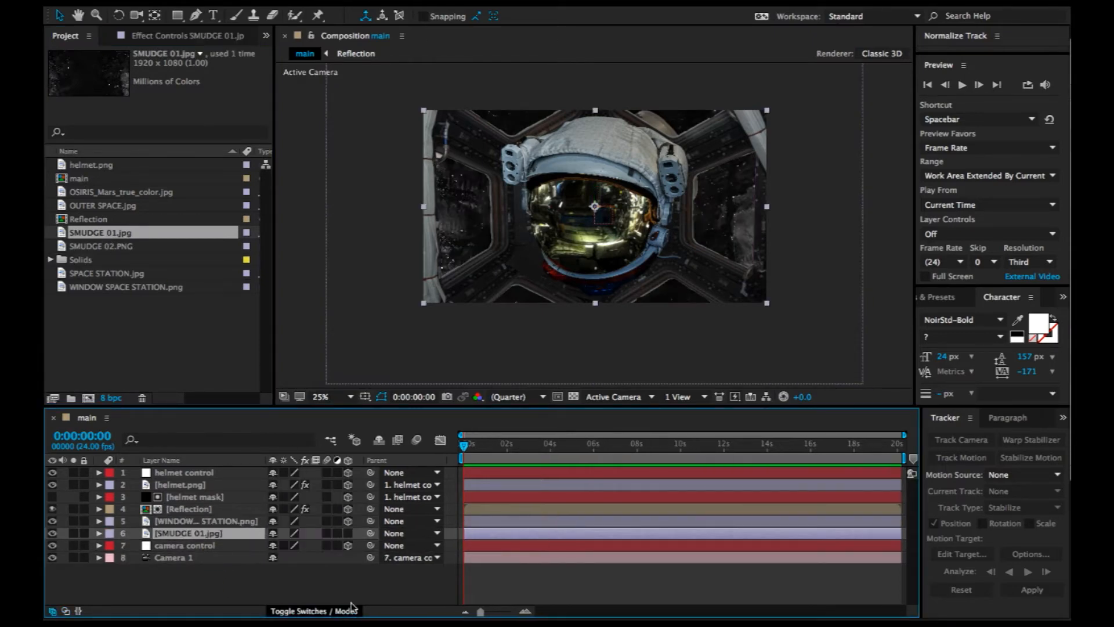
left_click(348, 532)
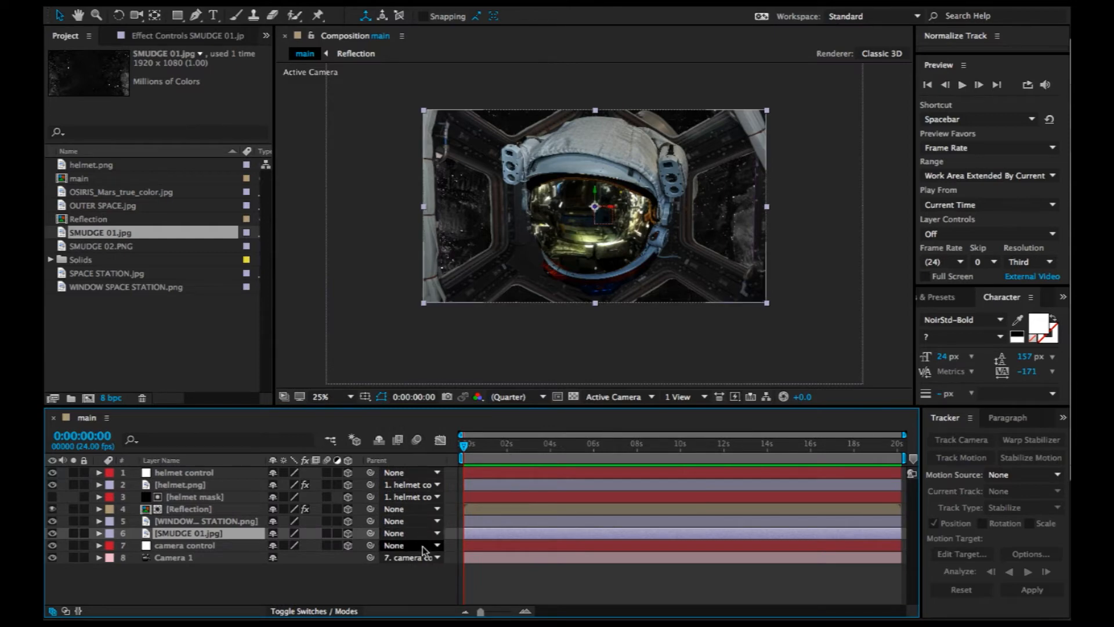
left_click_drag(370, 533, 180, 521)
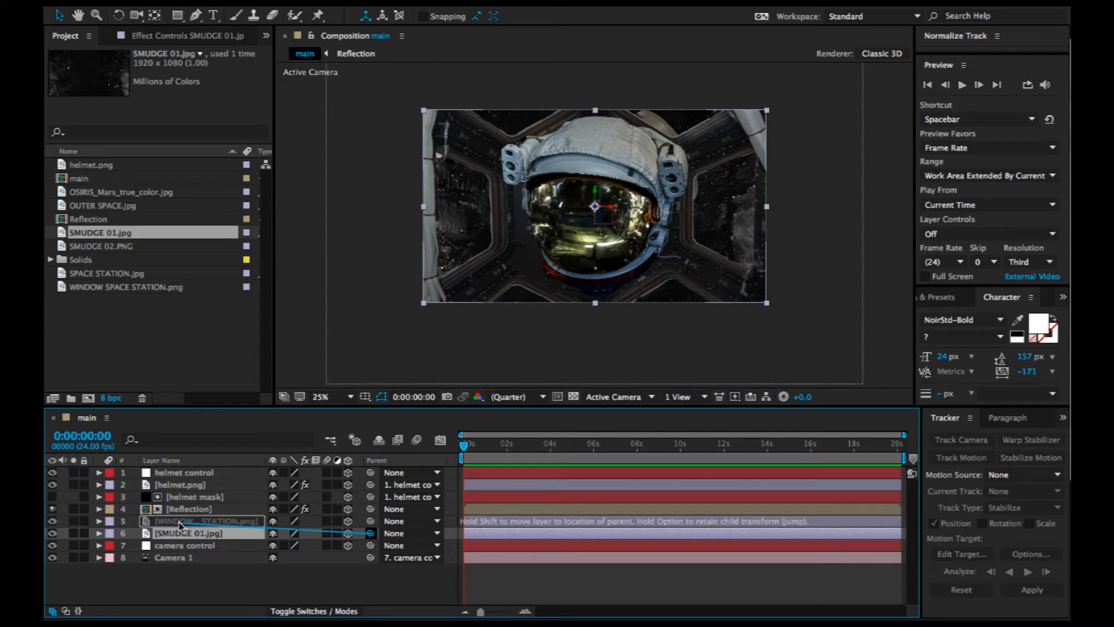
left_click_drag(178, 522, 177, 522)
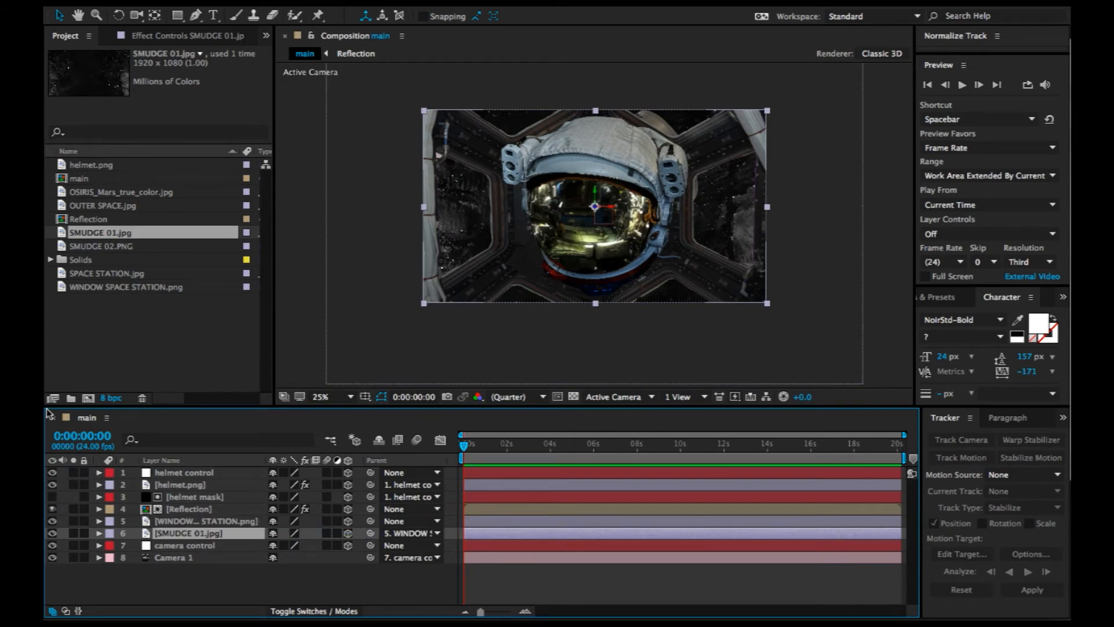
Hide the helmet control, helmet.png and Reflection layers, and scale SMUDGE 01.jpg up proportionally beyond the frame to nearly the window layer's size.
left_click(53, 509)
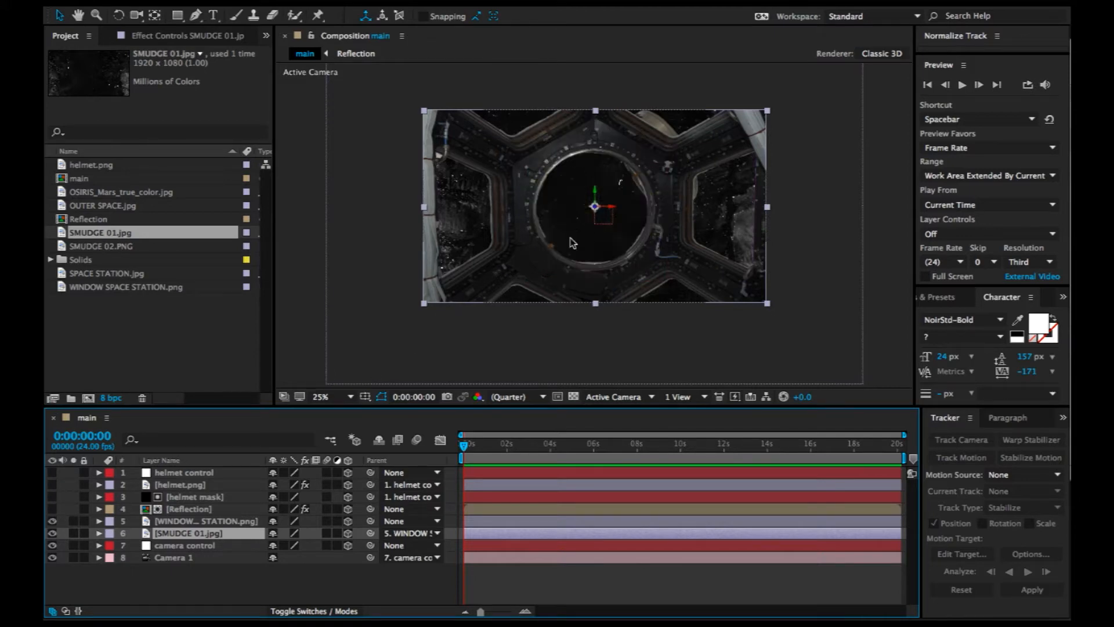
key("space")
left_click_drag(638, 233, 627, 249)
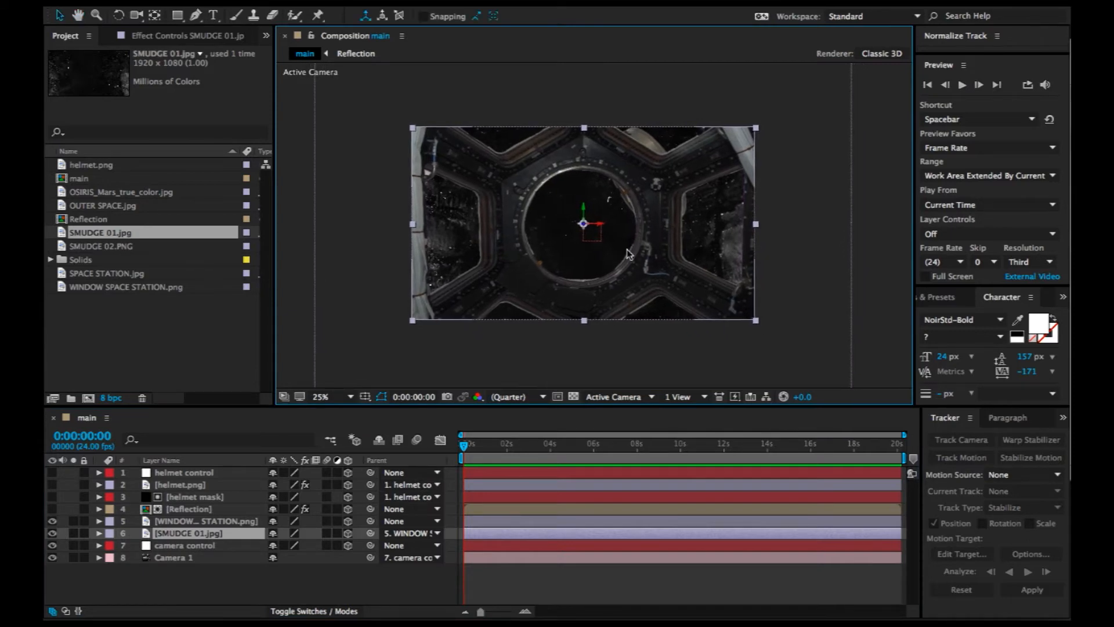
mouse_move(755, 321)
left_mouse_down()
mouse_move(837, 367)
mouse_move(821, 371)
mouse_move(838, 381)
left_mouse_up()
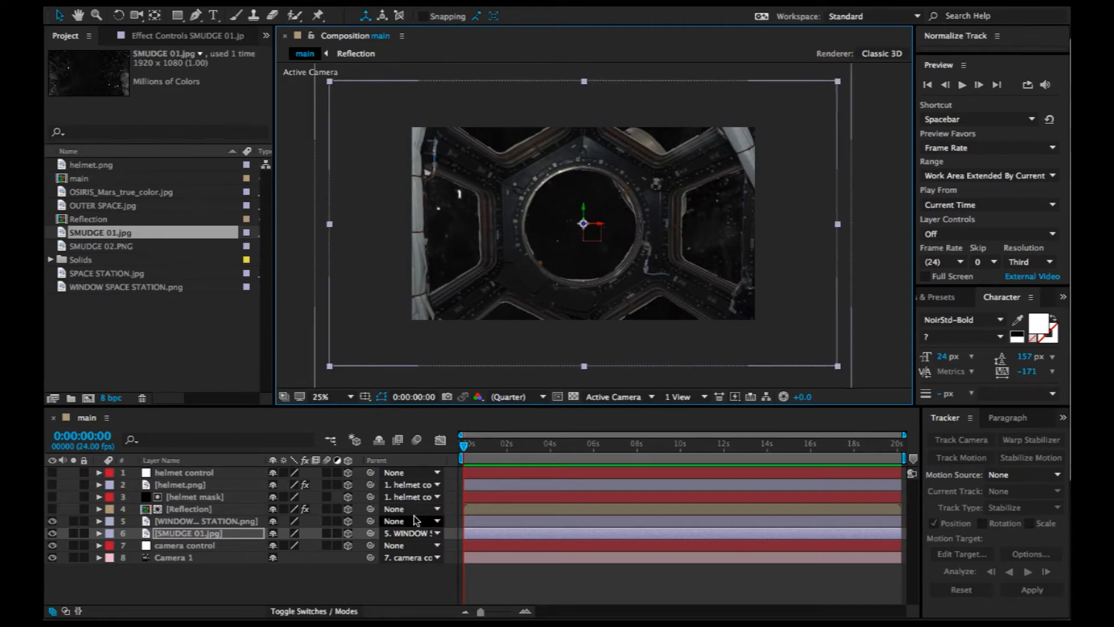
Set the SMUDGE 01.jpg layer's blending mode to Add.
left_click(286, 610)
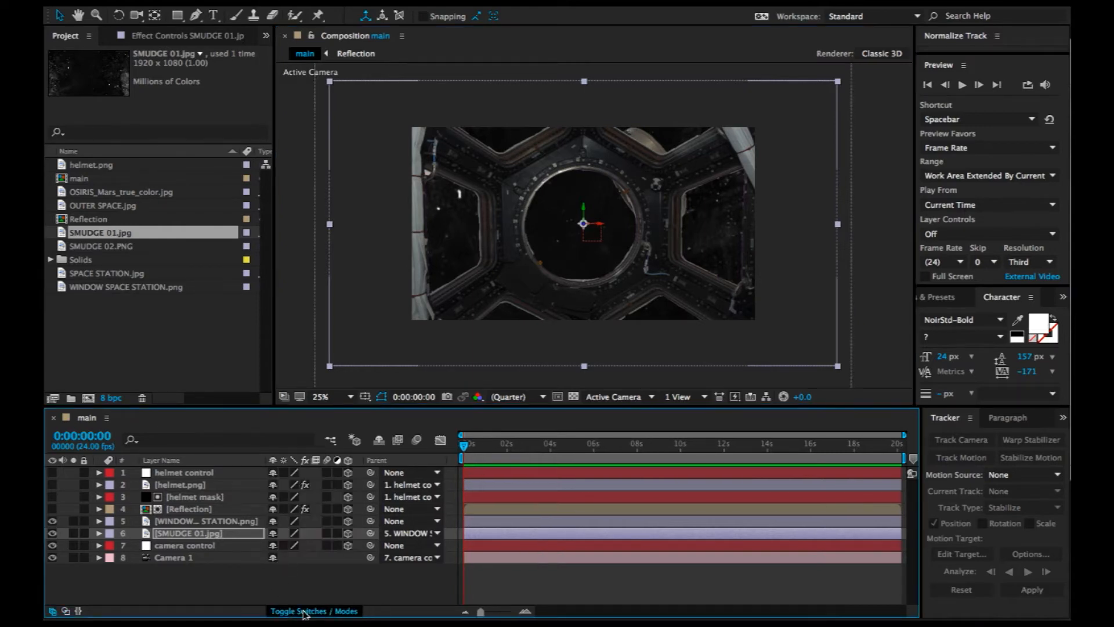
left_click(285, 535)
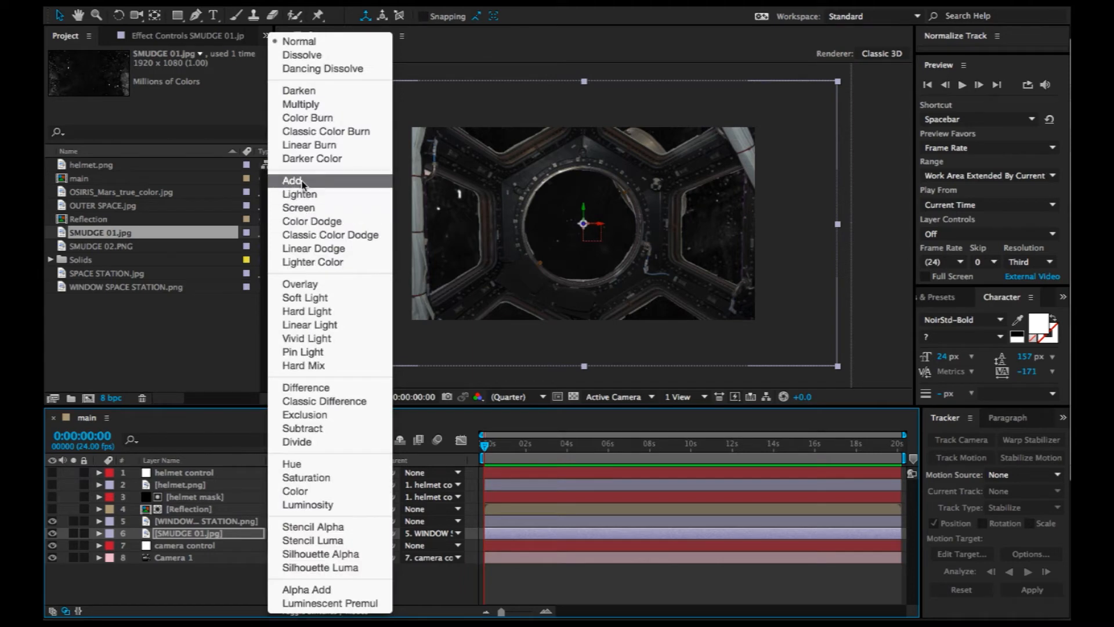
left_click(486, 309)
Apply the Curves effect to SMUDGE 01.jpg and pull the RGB curve strongly upward to brighten the smudges.
key("ctrl+space")
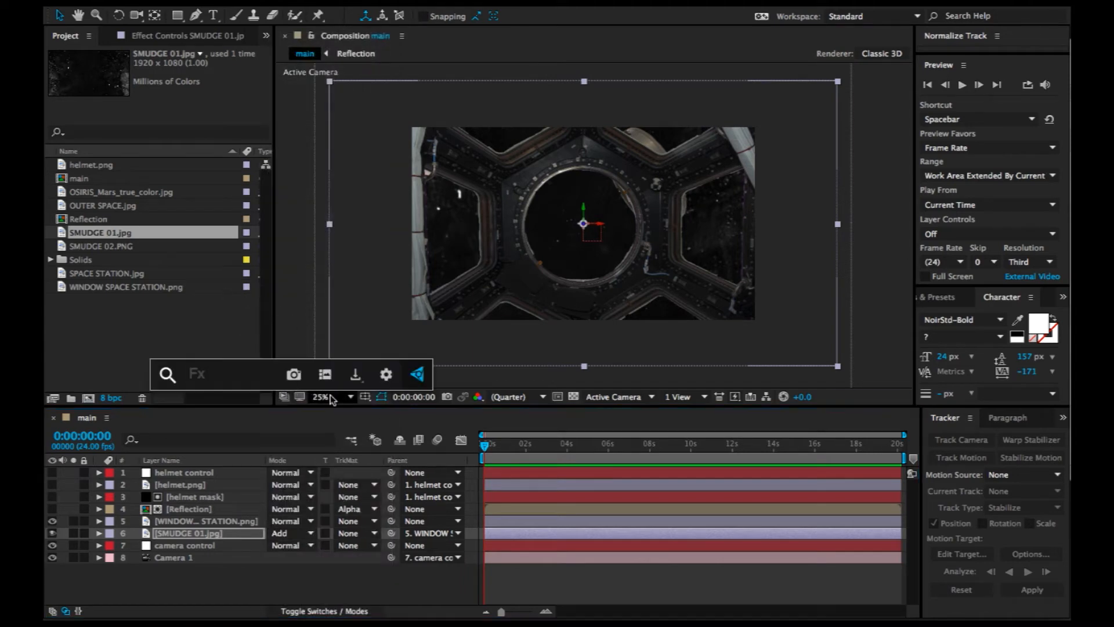
type("c")
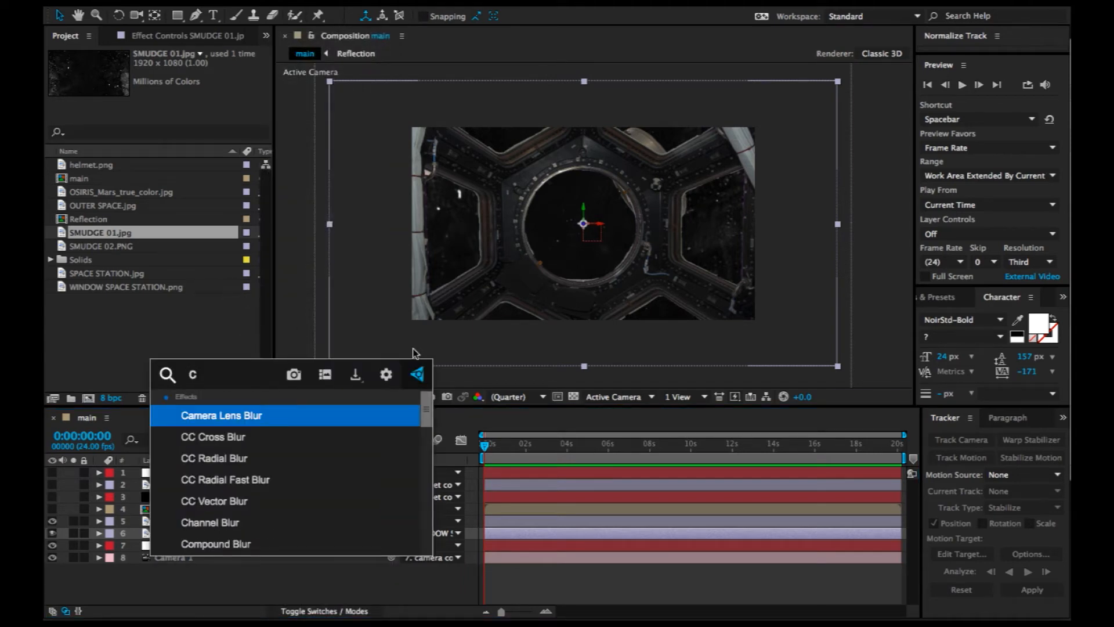
type("u")
key("Return")
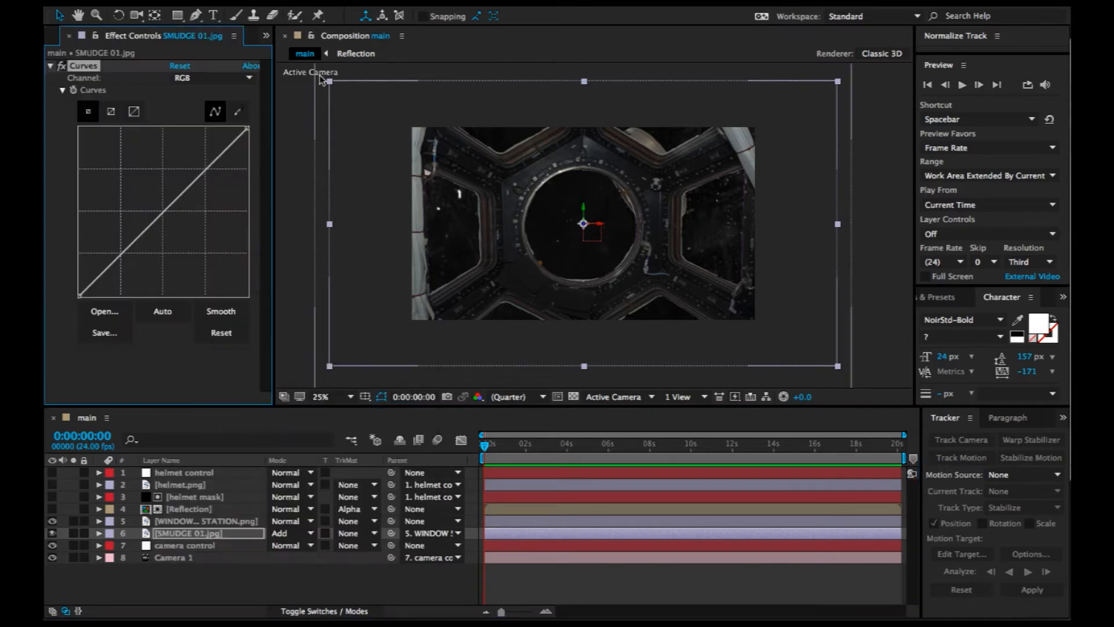
left_click_drag(203, 172, 174, 127)
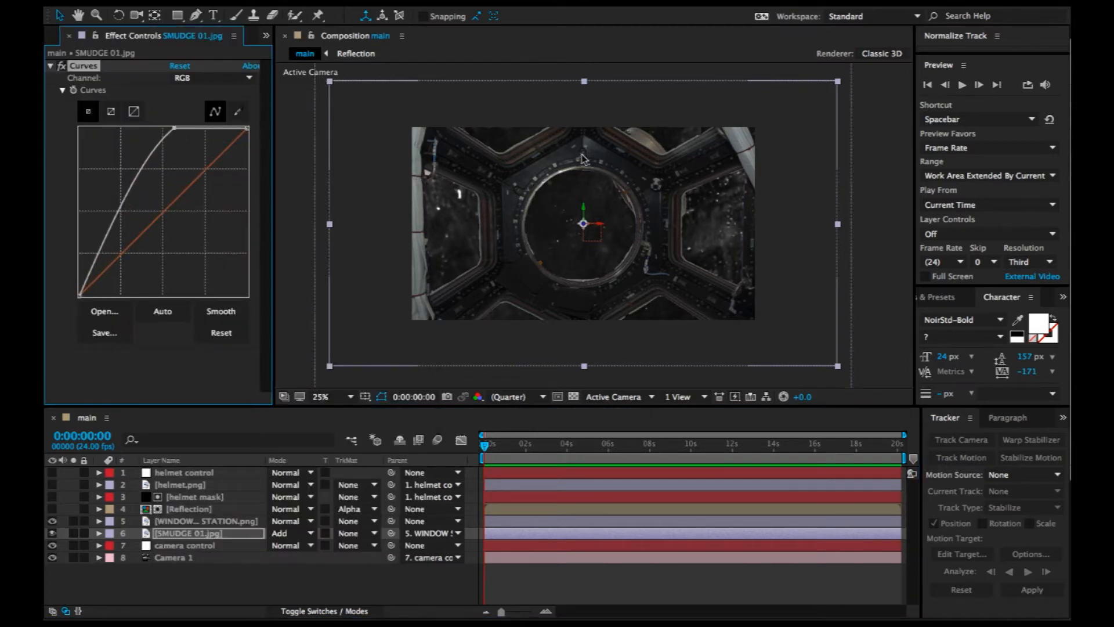
Draw an elliptical mask on SMUDGE 01.jpg and fit it around the rim of the central round window.
left_click(321, 396)
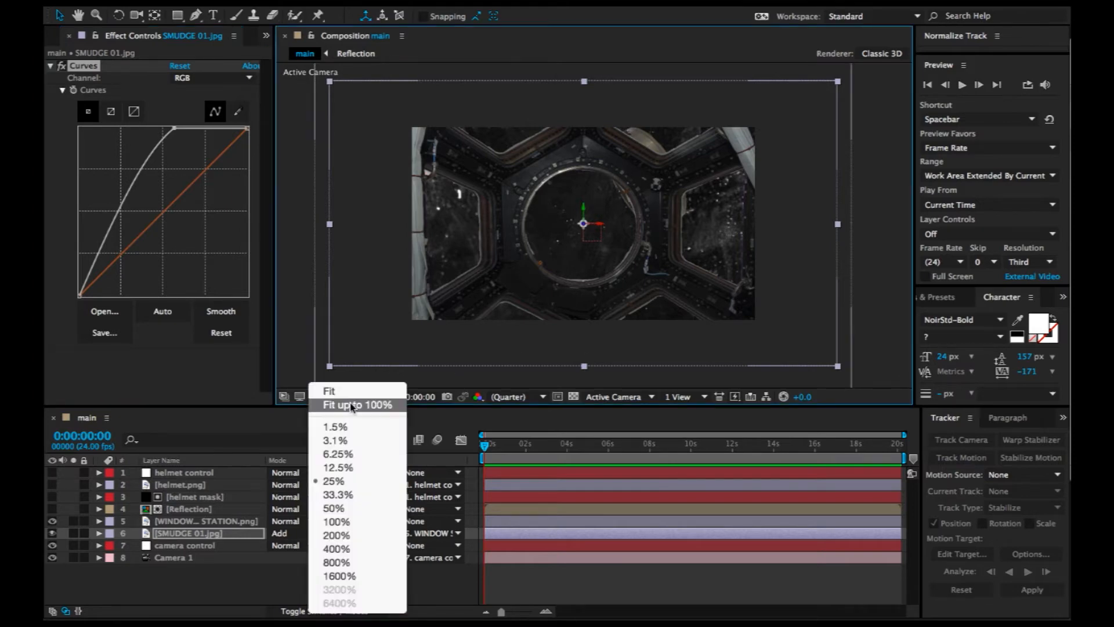
left_click(348, 406)
left_click(177, 16)
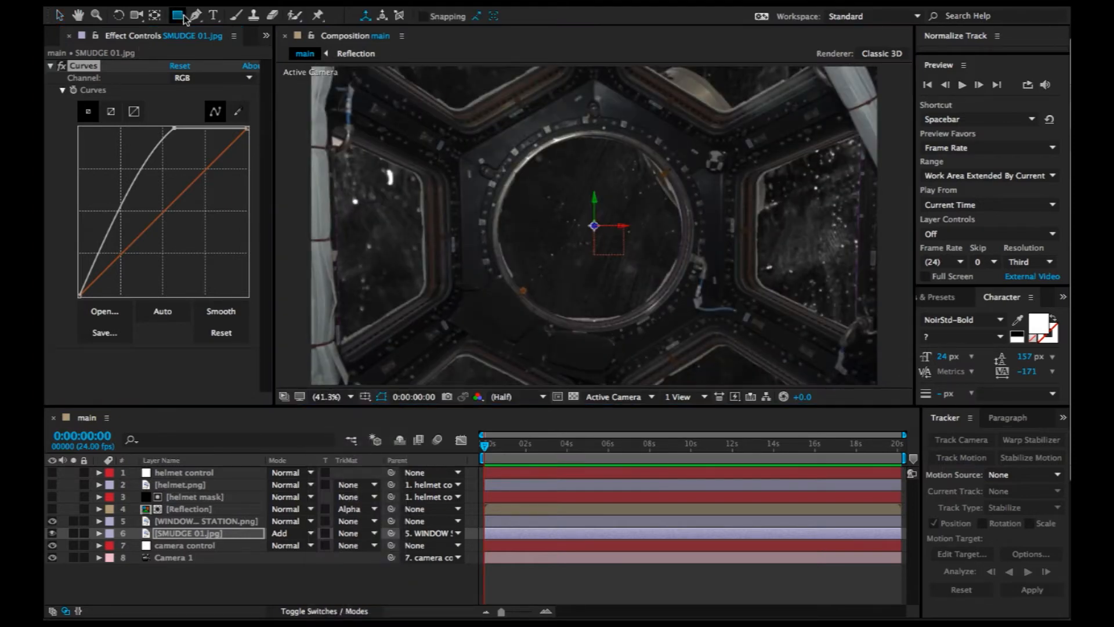
left_click(228, 49)
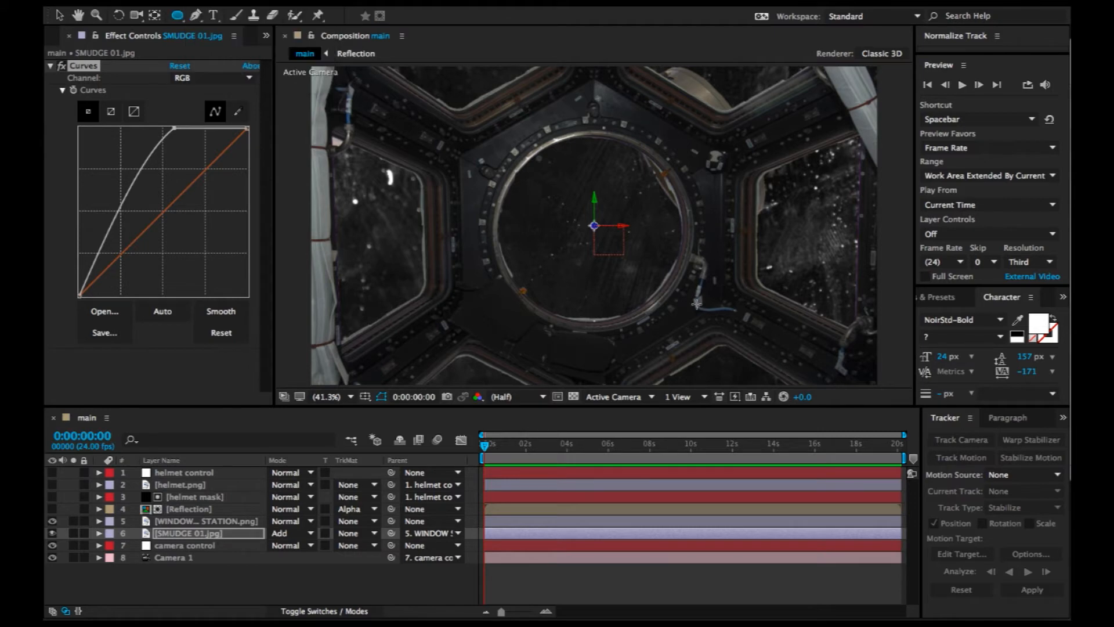
left_click_drag(593, 226, 699, 311)
key("v")
double_click(697, 224)
left_click_drag(697, 123, 695, 127)
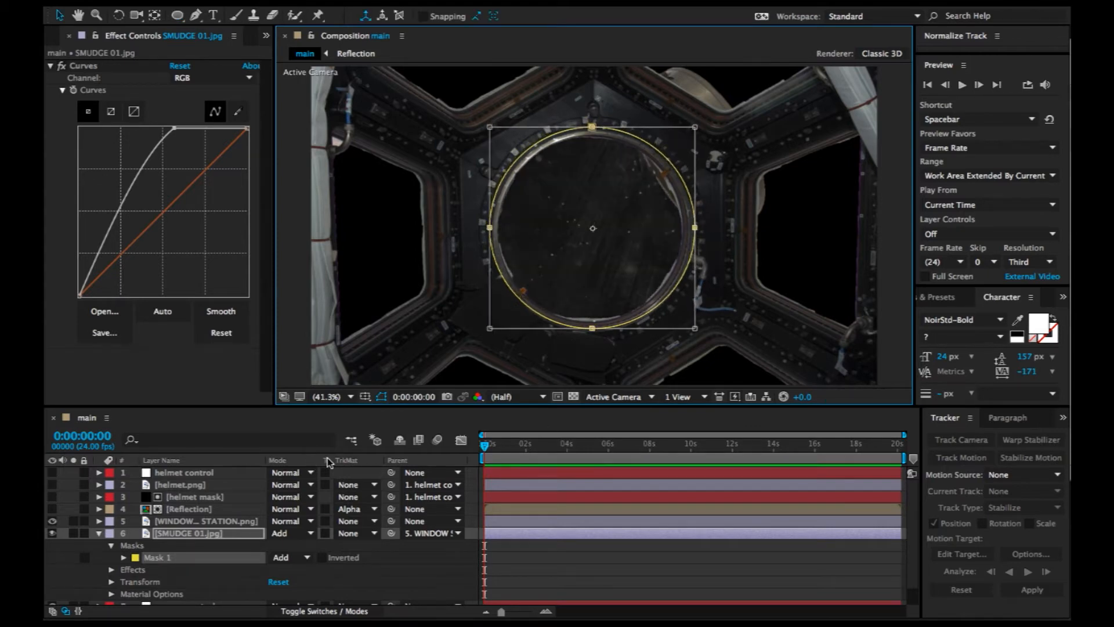
Set Mask 1 of SMUDGE 01.jpg to Subtract so the smudges are cut out of the round window, and collapse the layer's properties.
left_click(290, 533)
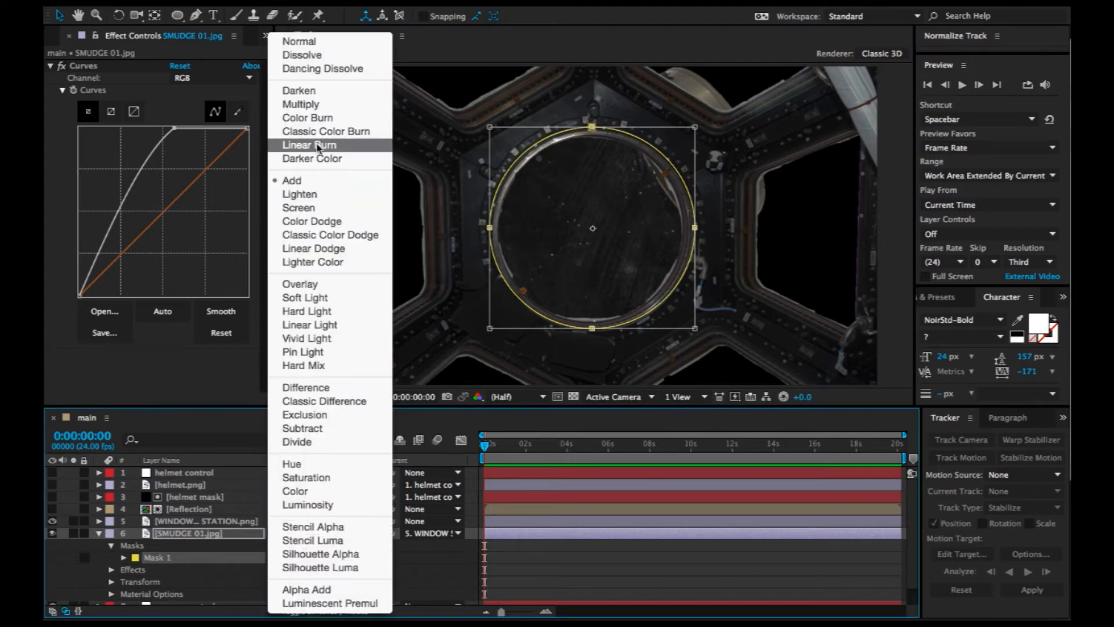
left_click(219, 558)
left_click(284, 557)
left_click(303, 547)
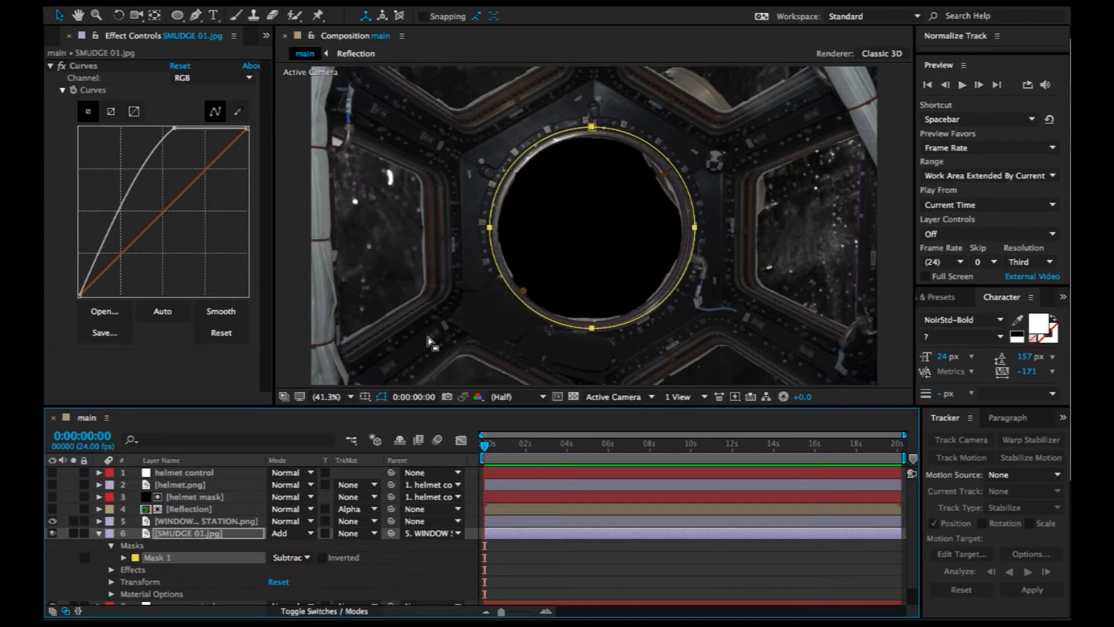
scroll(534, 255, "down", 2)
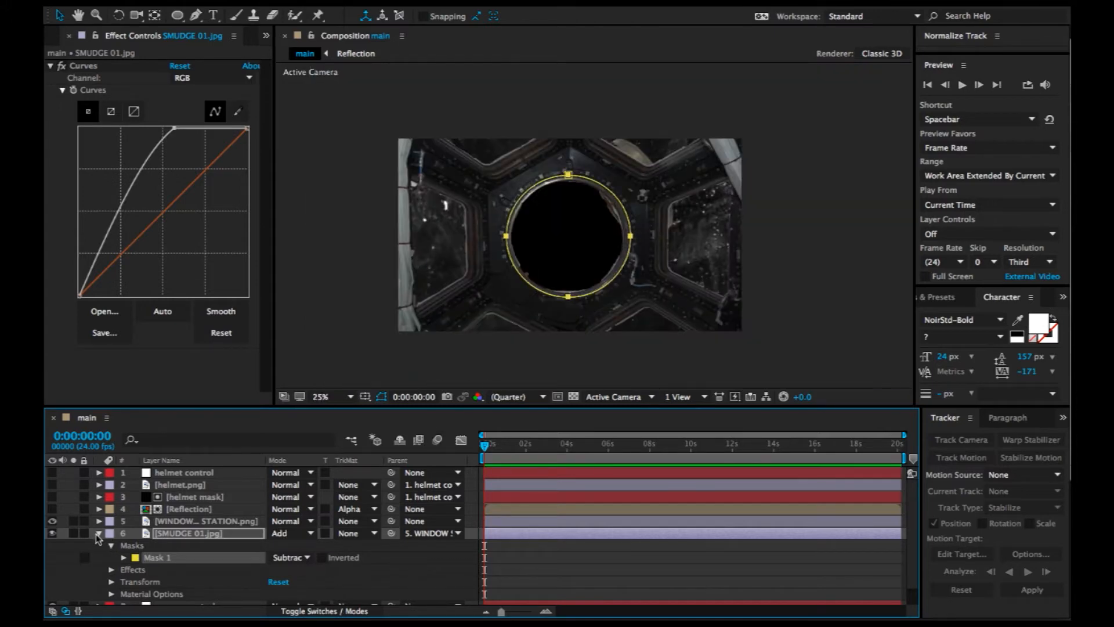
left_click(98, 534)
Add SMUDGE 02.PNG to the composition and place its layer between WINDOW SPACE STATION.png and SMUDGE 01.jpg.
key("ctrl+0")
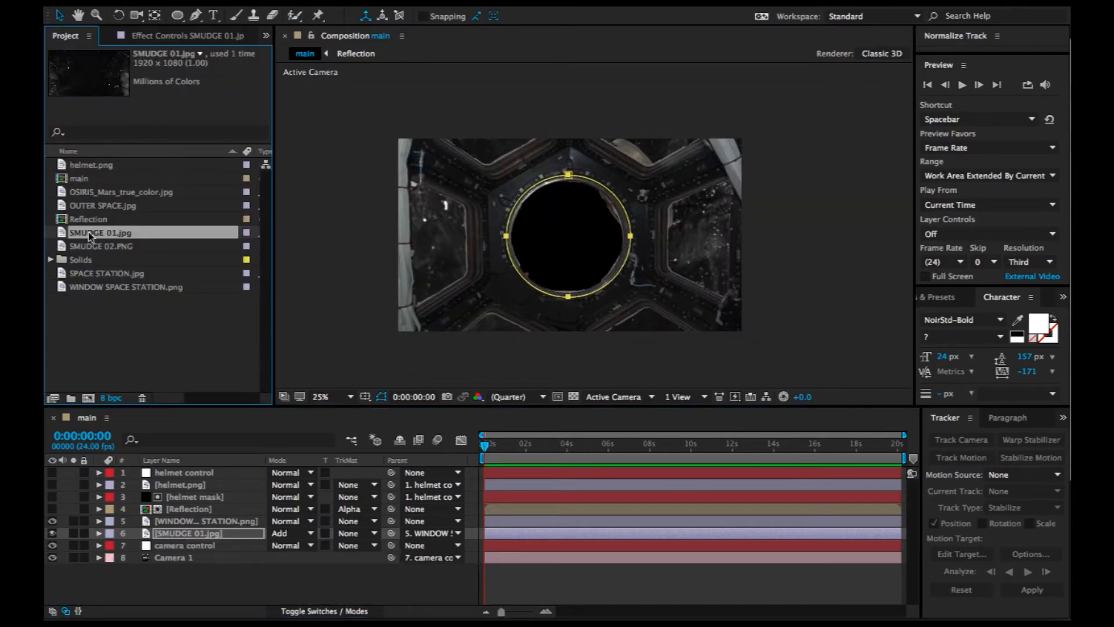
left_click(93, 246)
mouse_move(112, 250)
left_mouse_down()
mouse_move(585, 252)
mouse_move(570, 242)
mouse_move(577, 252)
left_mouse_up()
left_click_drag(206, 475, 207, 542)
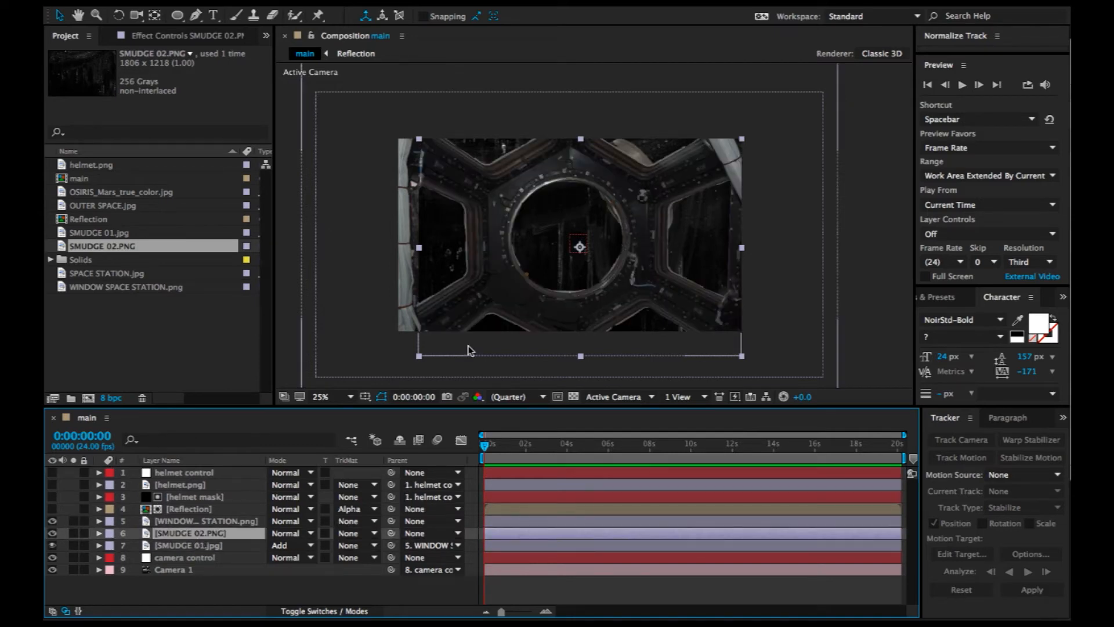
Scale SMUDGE 02.PNG down and center it so it just covers the round window.
left_click_drag(742, 355, 653, 336)
mouse_move(583, 274)
left_mouse_down()
mouse_move(577, 265)
mouse_move(573, 298)
left_mouse_up()
left_click_drag(588, 259, 586, 255)
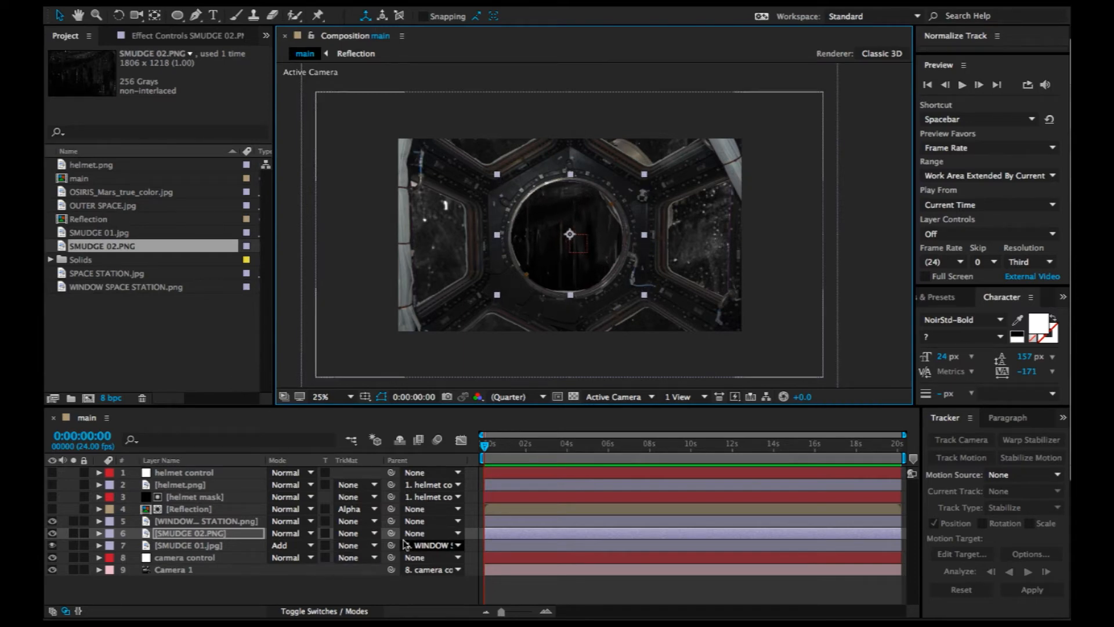
Parent SMUDGE 02.PNG to the WINDOW SPACE STATION.png layer and make SMUDGE 02.PNG a 3D layer.
left_click_drag(392, 533, 207, 523)
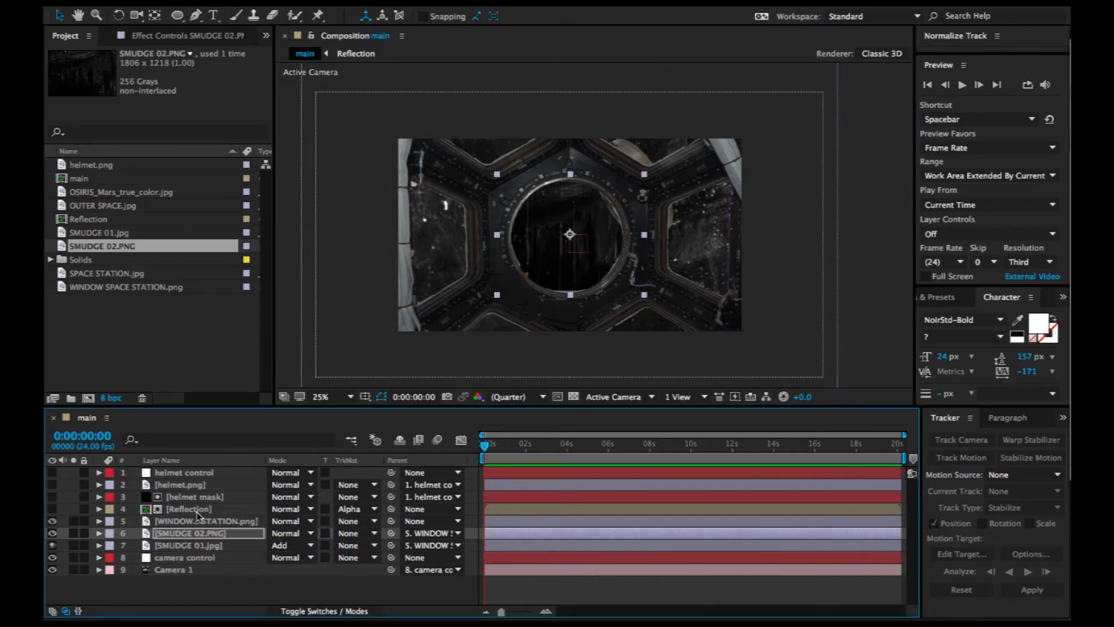
left_click(201, 521)
left_click(188, 543, "shift")
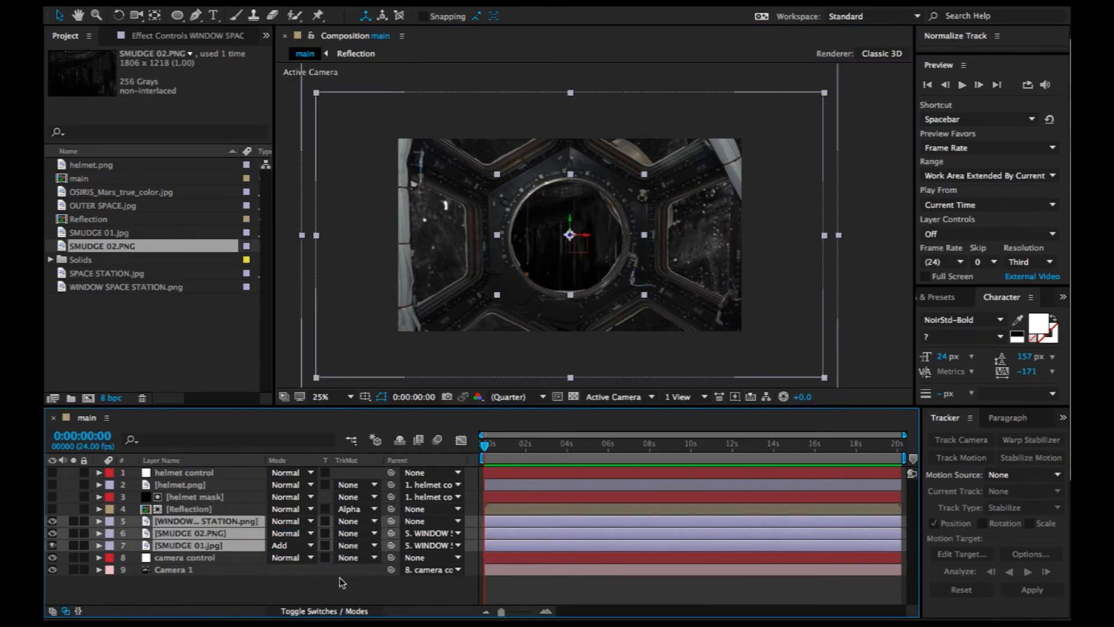
left_click(325, 610)
left_click(348, 533)
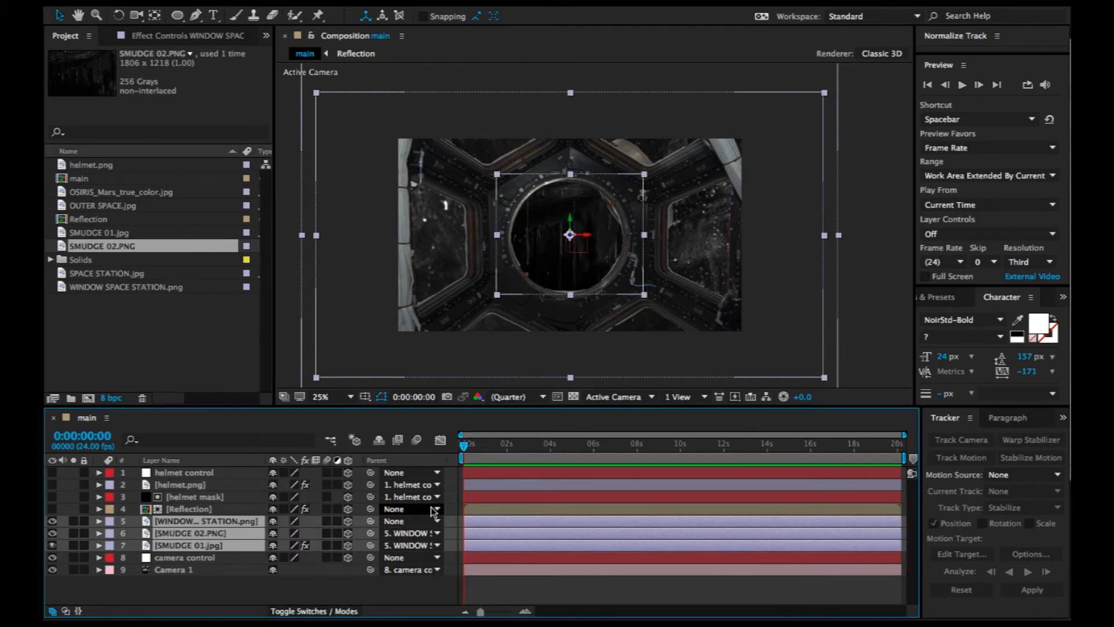
Set the WINDOW SPACE STATION.png layer's Z position to 1000 to push it back in depth.
left_click(211, 593)
left_click(223, 523)
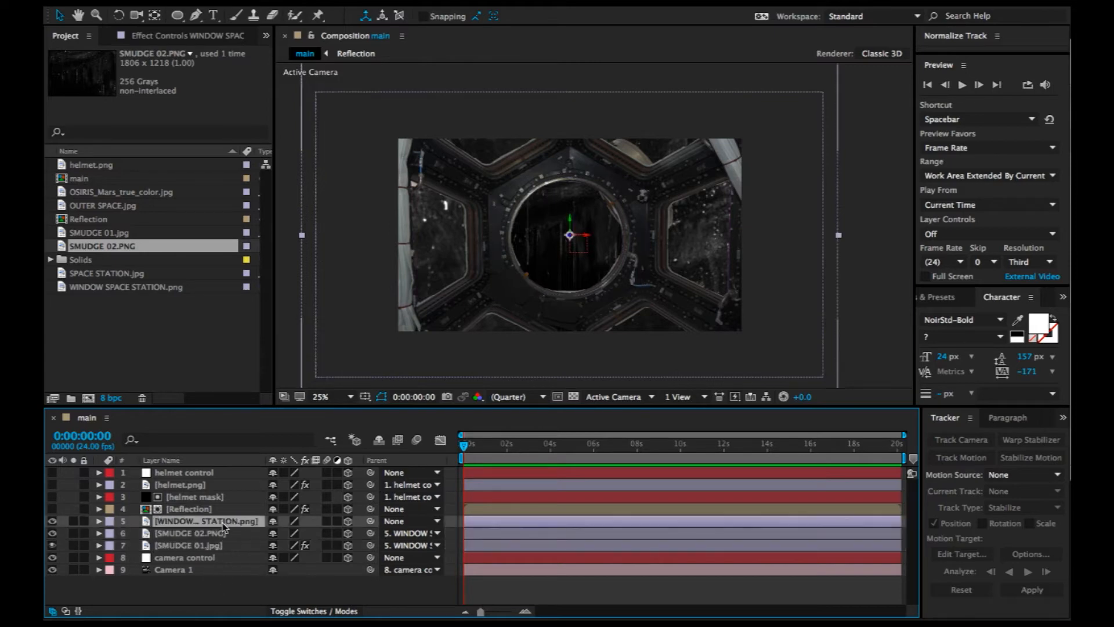
key("p")
left_click(328, 532)
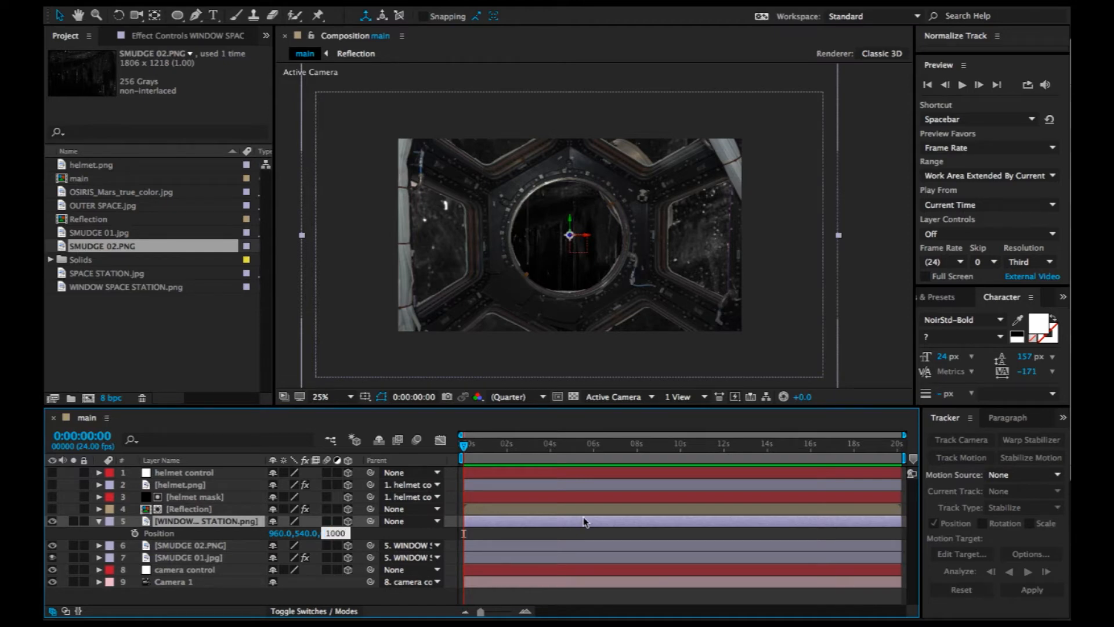
key("Return")
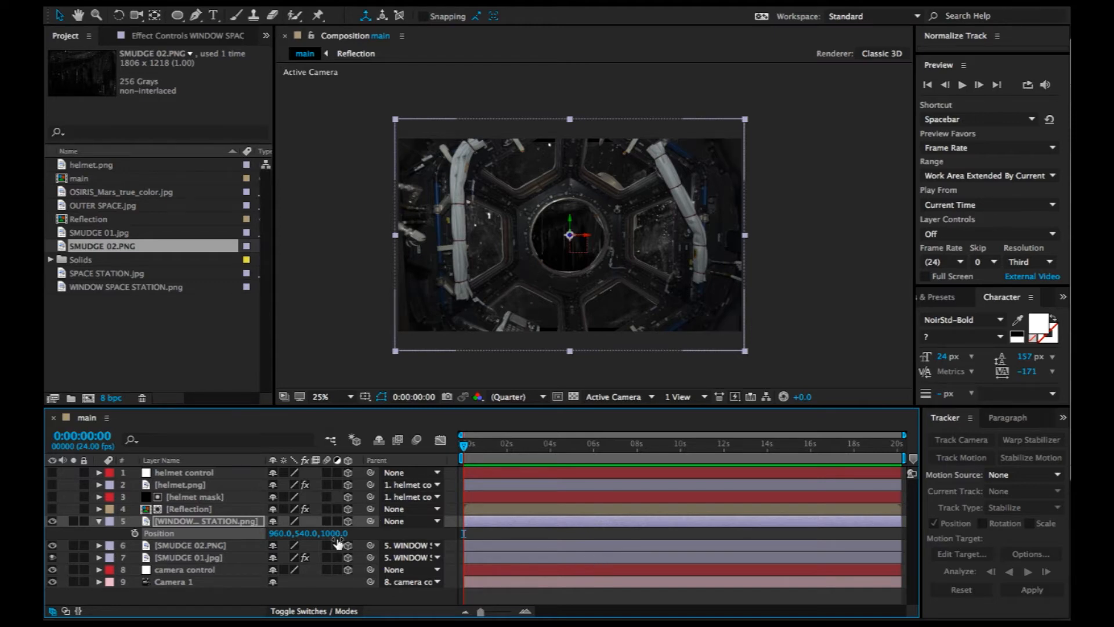
Try tilting the WINDOW SPACE STATION.png layer by setting its Z orientation to 22°.
key("r")
left_click_drag(314, 533, 328, 532)
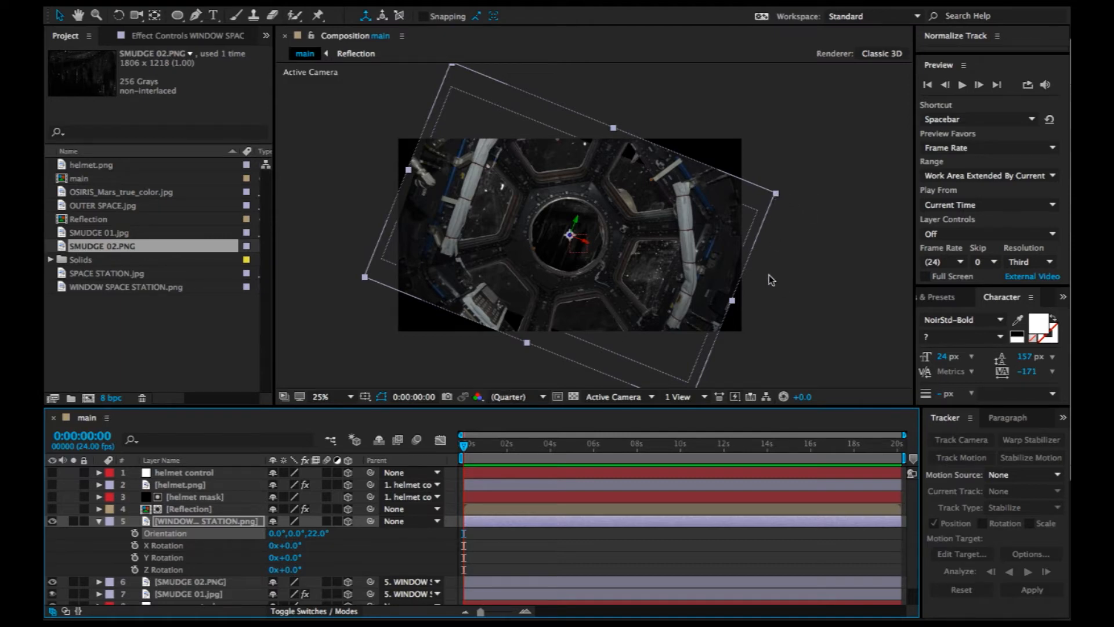
left_click_drag(775, 198, 794, 191)
key("super+z")
left_click(822, 263)
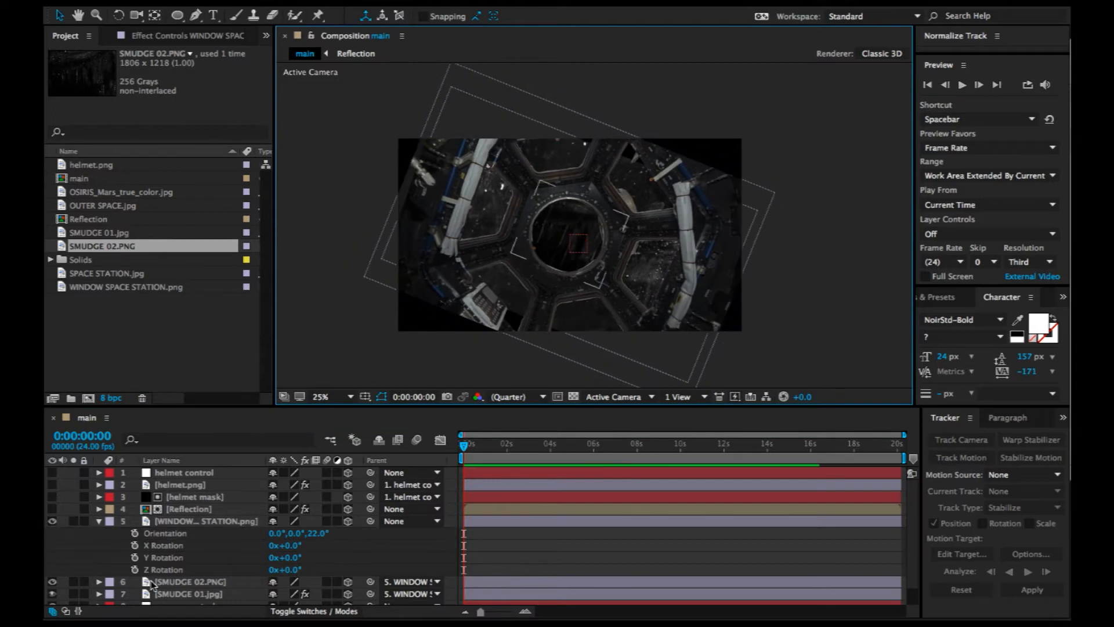
Enlarge the SMUDGE 01.jpg layer uniformly to 257.7% scale so it extends past the edges of the station window layer.
left_click(190, 594)
left_click(190, 581)
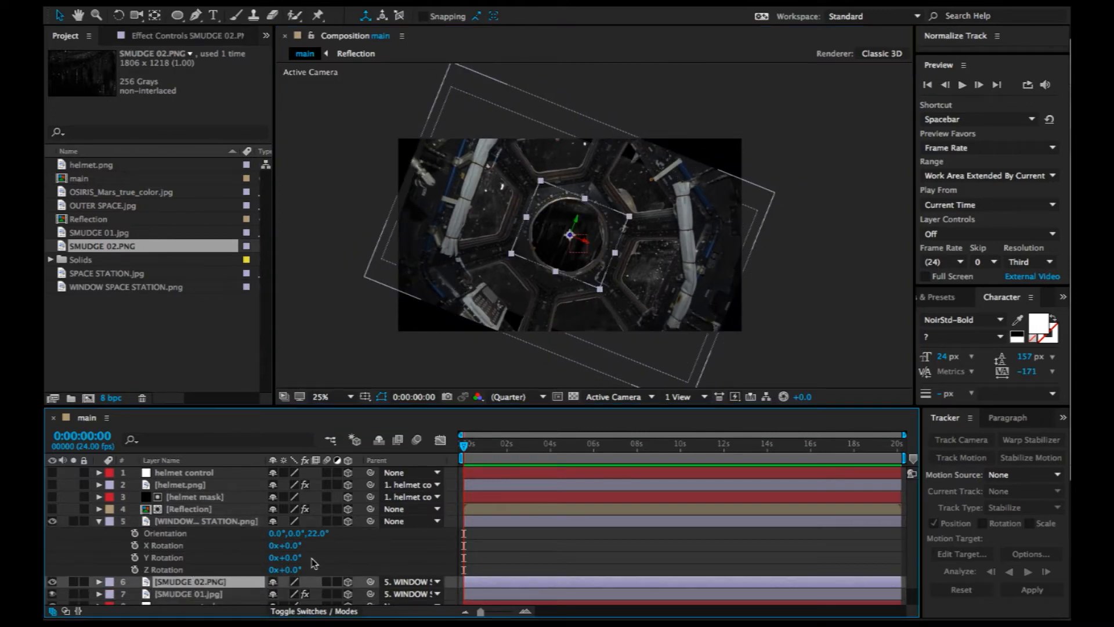
left_click(224, 596)
key("s")
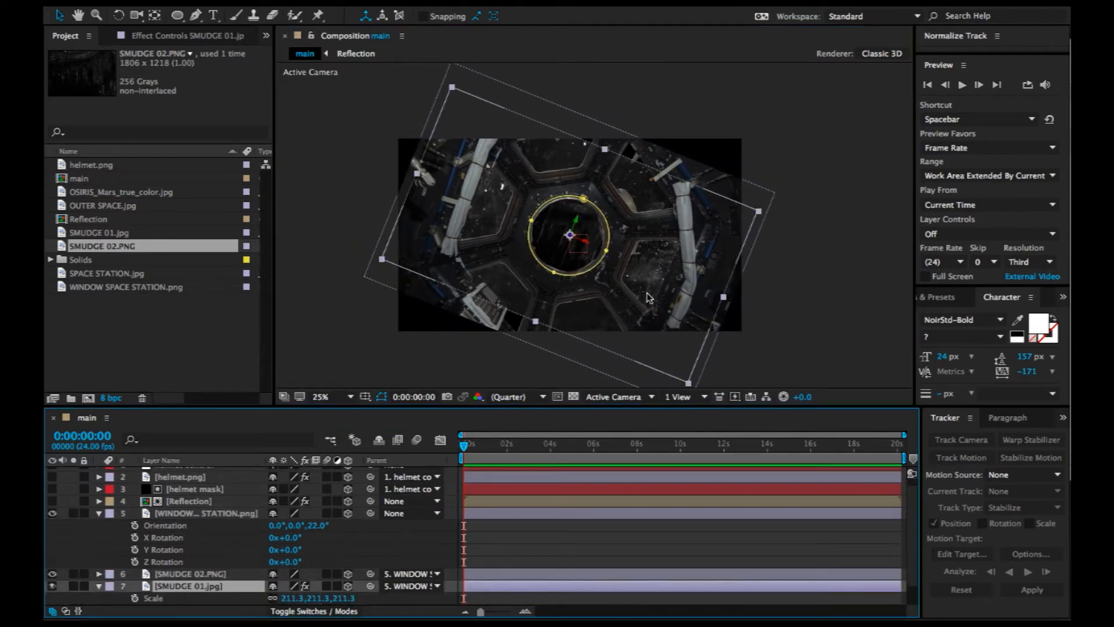
left_click_drag(757, 211, 799, 207)
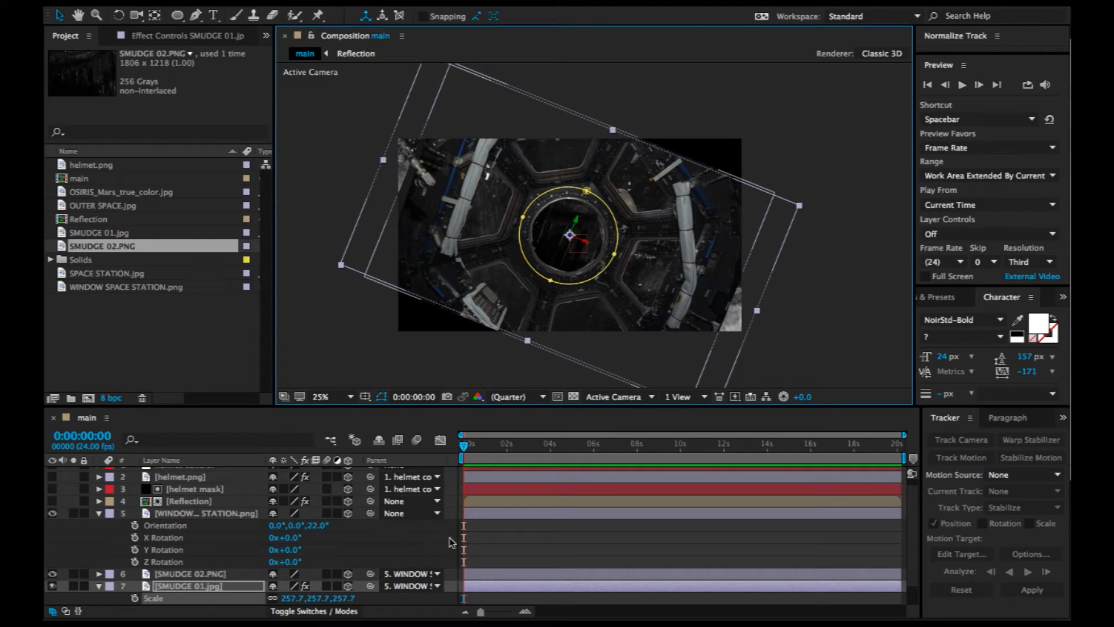
Scale the WINDOW SPACE STATION.png layer to 93% and collapse the open properties of the station and smudge layers.
left_click(194, 513)
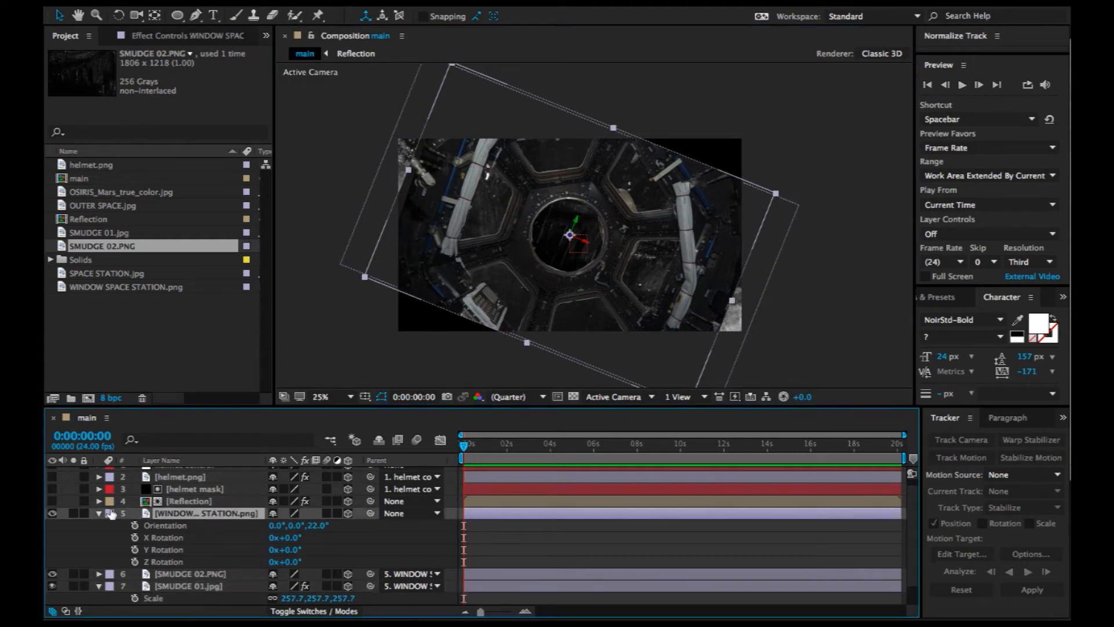
key("s")
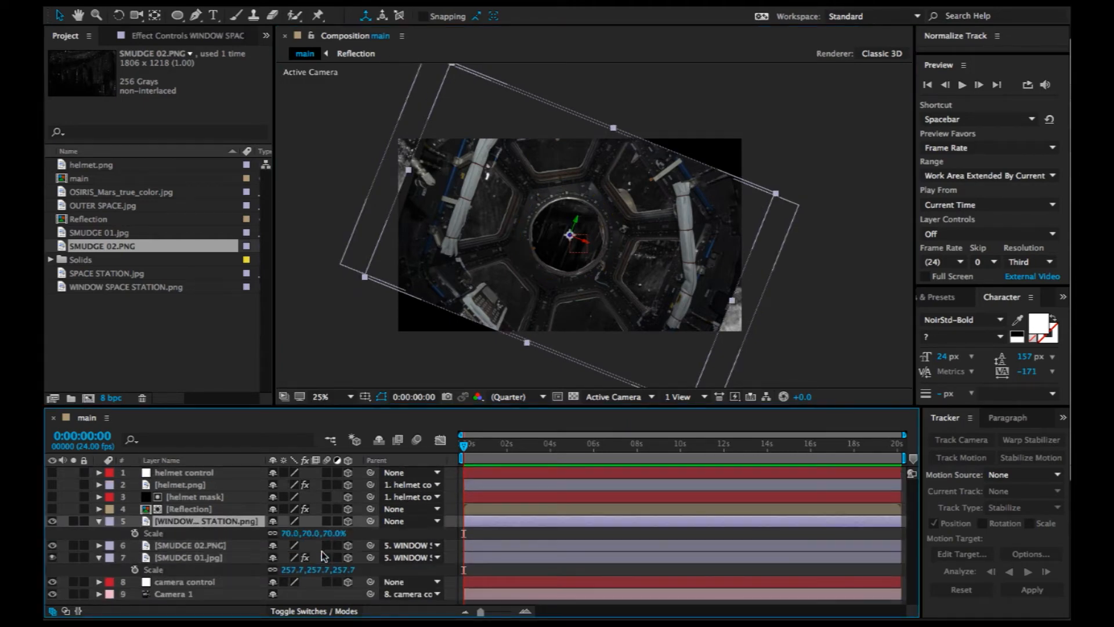
left_click_drag(325, 533, 342, 533)
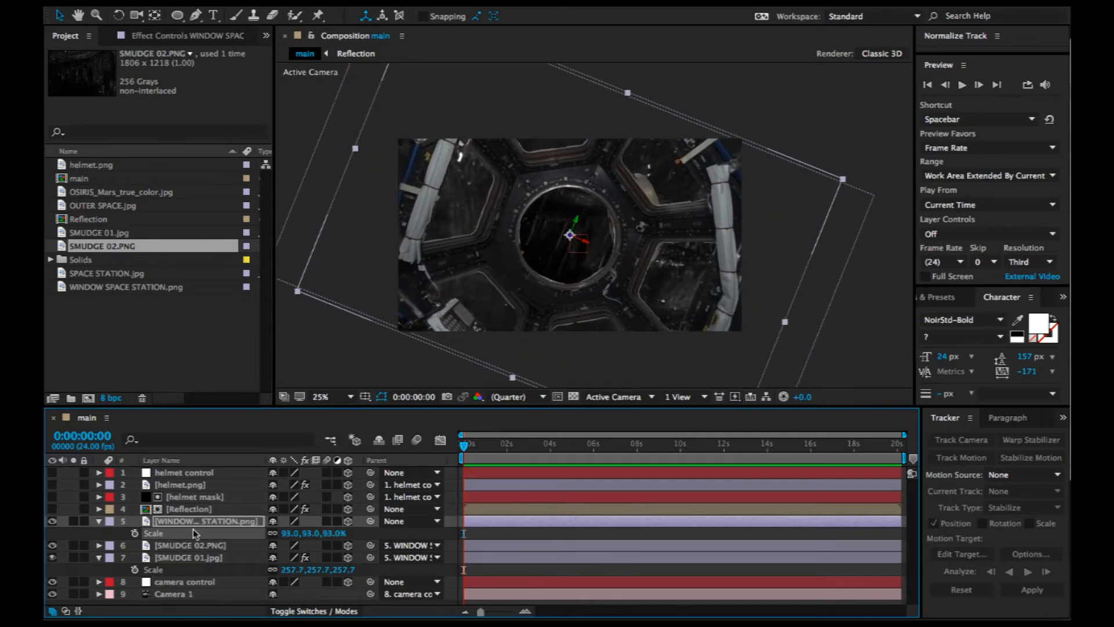
left_click(98, 521)
left_click(99, 534)
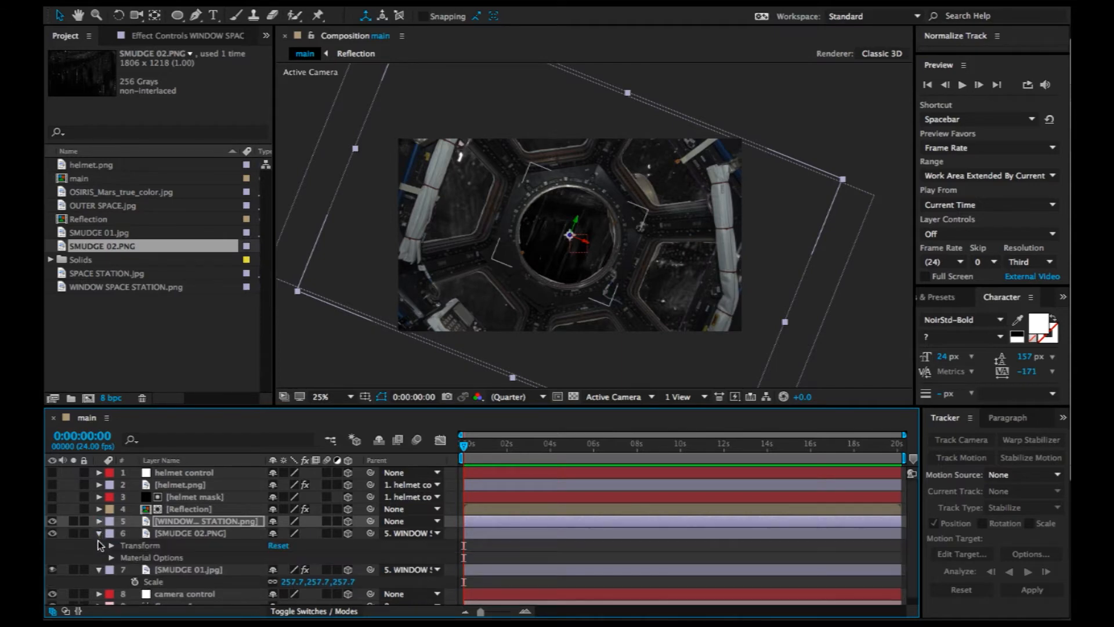
left_click(98, 534)
left_click(99, 546)
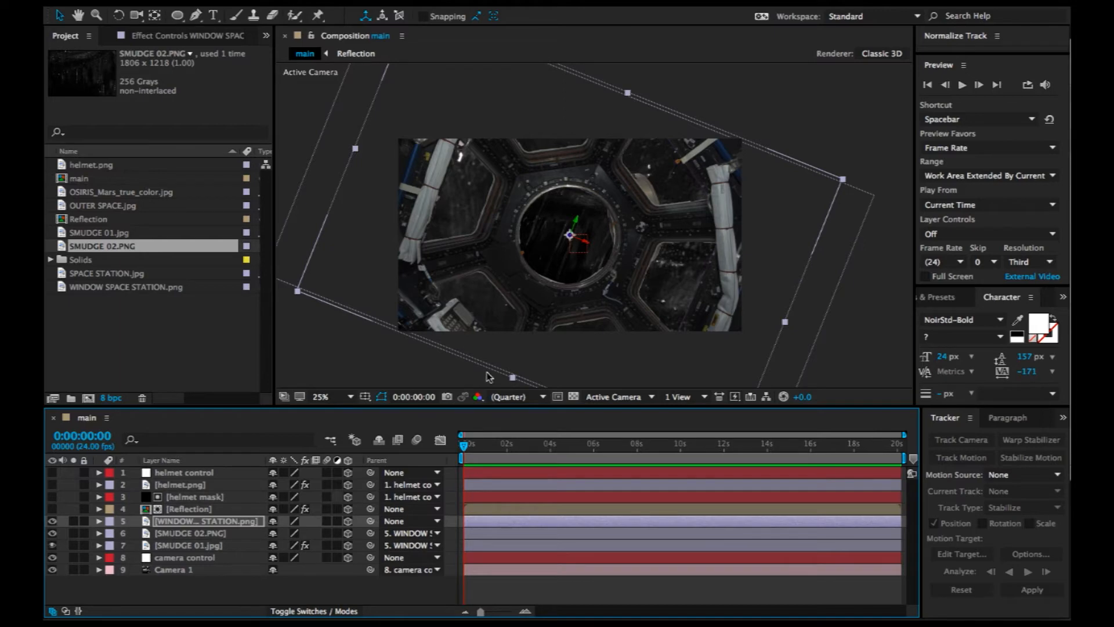
Set the WINDOW SPACE STATION.png layer's Z orientation back to 0° and collapse its rotation properties.
left_click(249, 524)
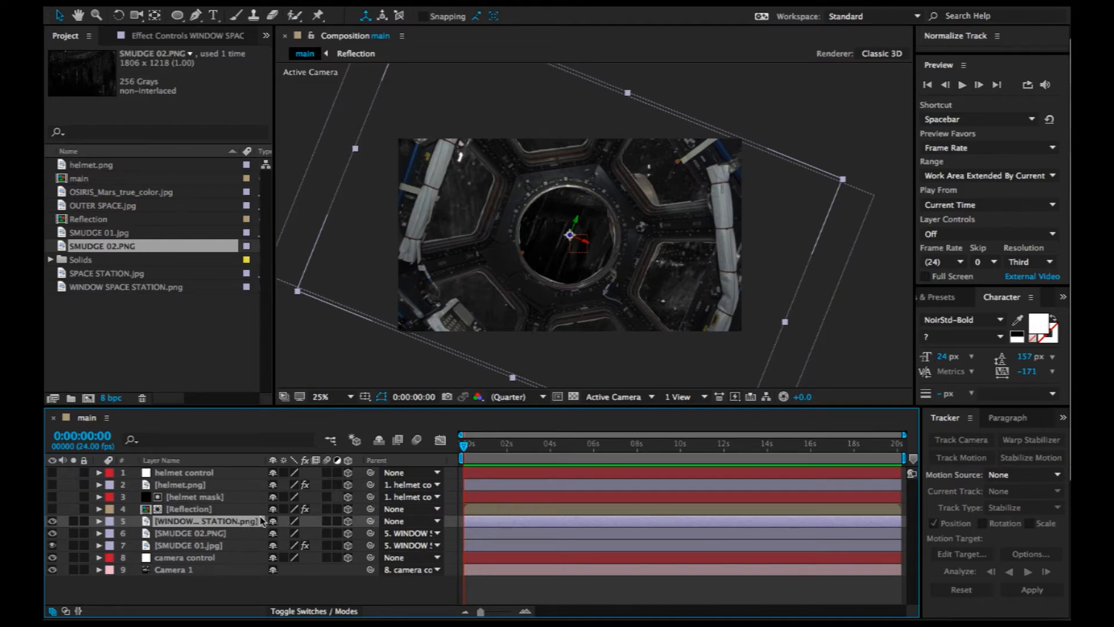
key("r")
left_click(317, 533)
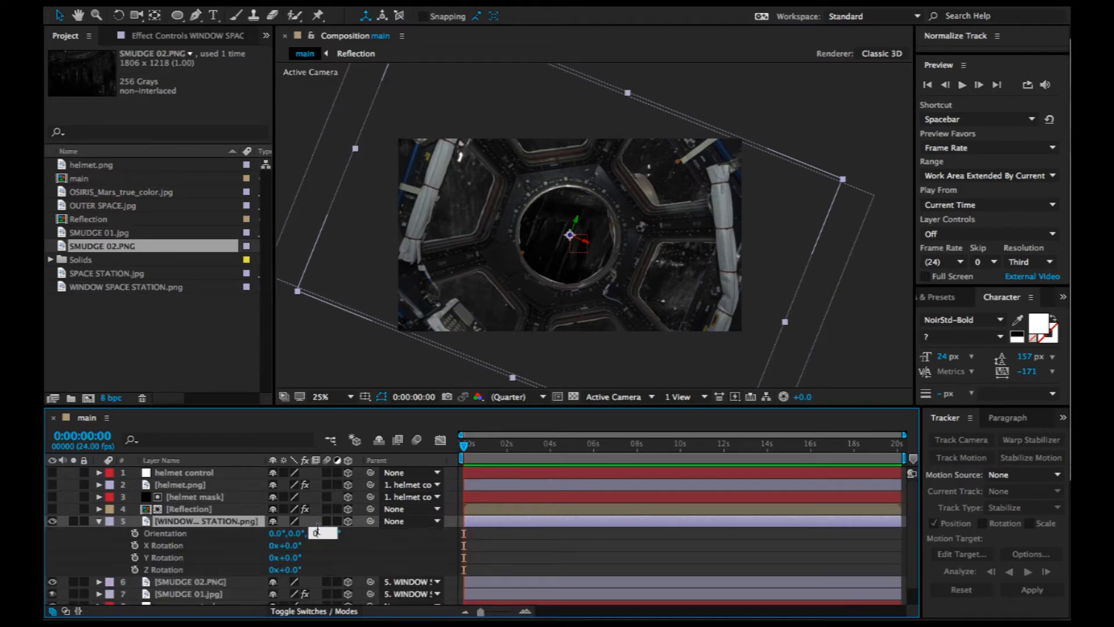
type("0")
key("Return")
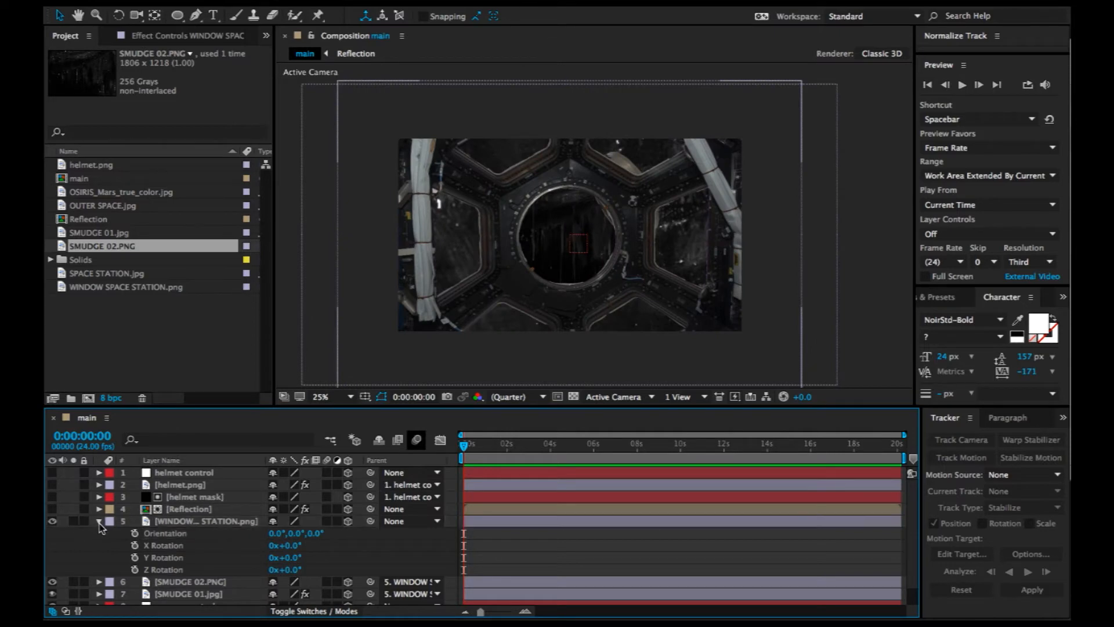
left_click(99, 522)
Make the helmet control, helmet.png and Reflection layers visible again, keeping the helmet mask layer hidden.
left_click_drag(52, 509, 57, 464)
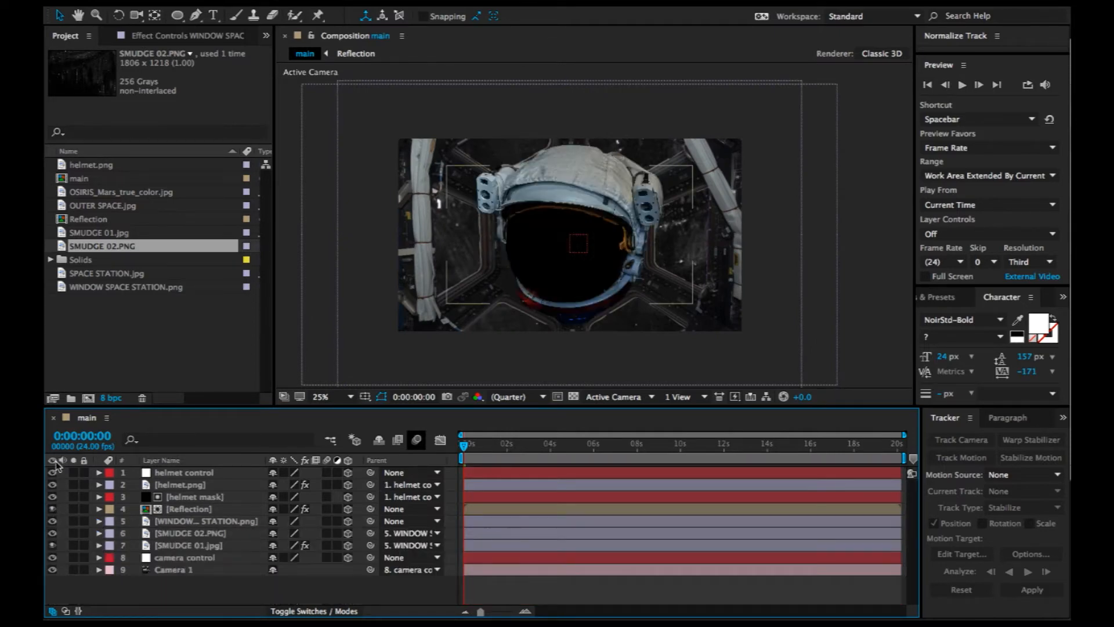
left_click(52, 497)
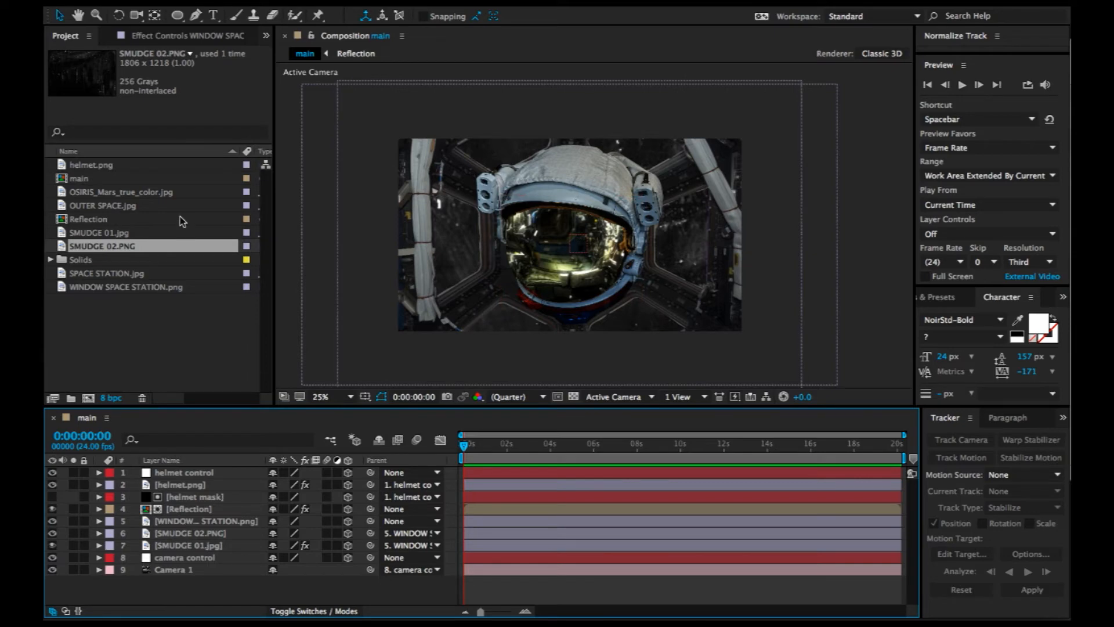
Create a new composition from the OSIRIS_Mars_true_color.jpg footage.
left_click(104, 196)
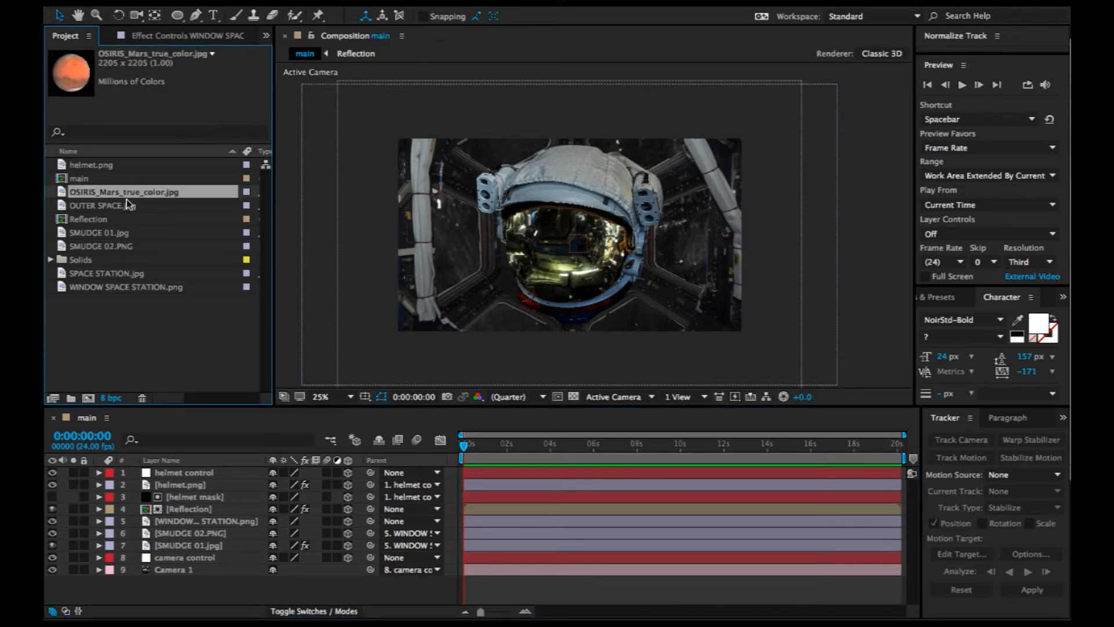
left_click_drag(108, 198, 89, 402)
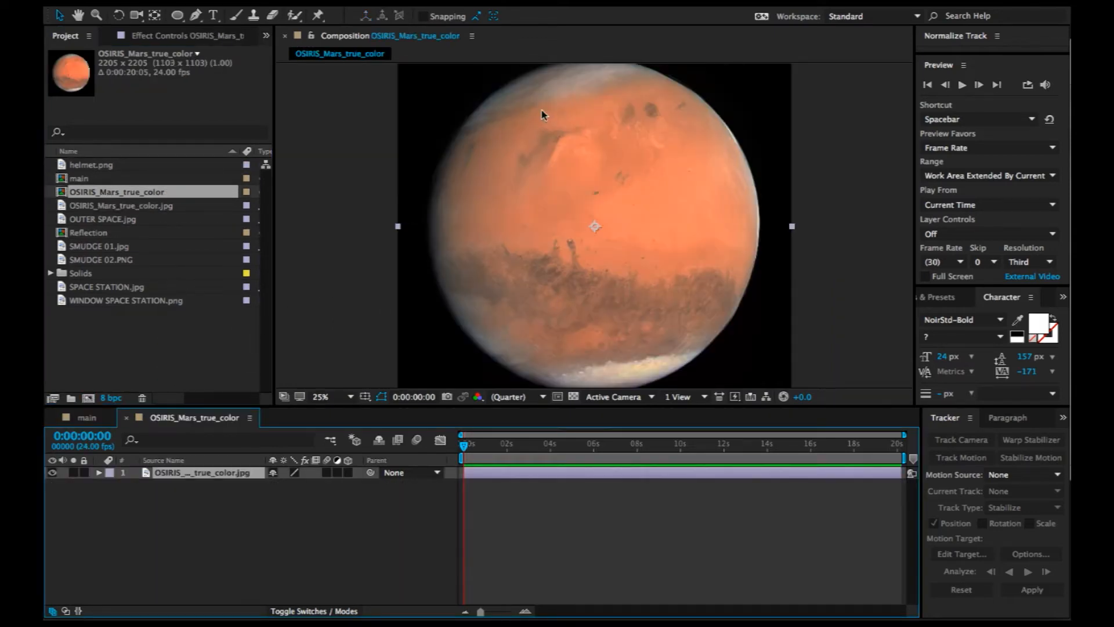
Draw a circular mask from the centre of Mars and enlarge it to fit the planet's edge.
scroll(550, 146, "down", 1)
scroll(553, 161, "up", 1)
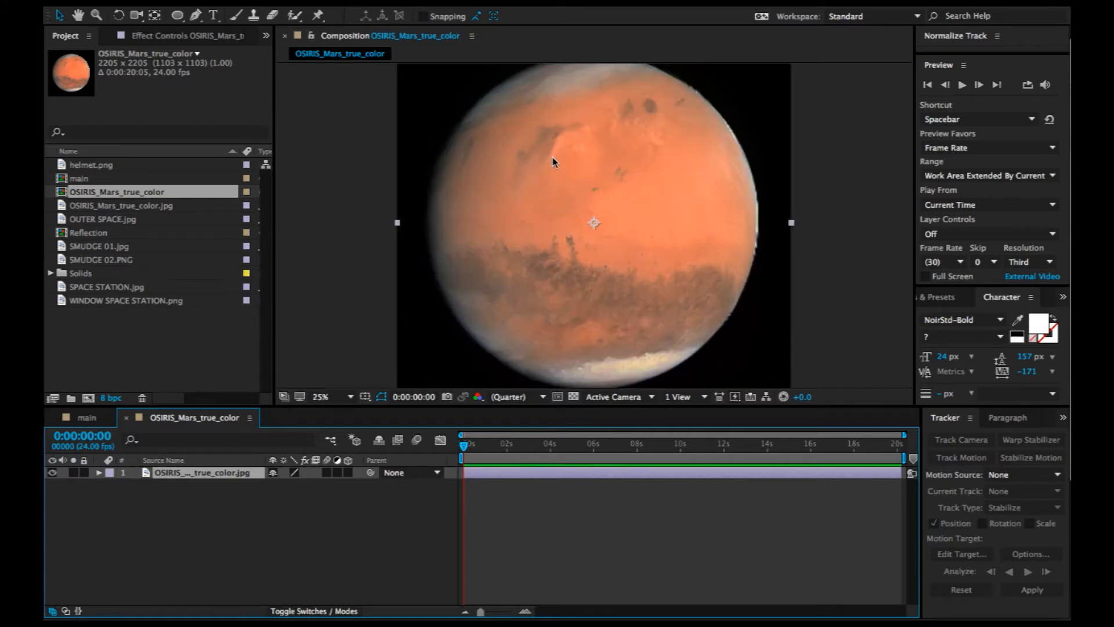
left_click(181, 16)
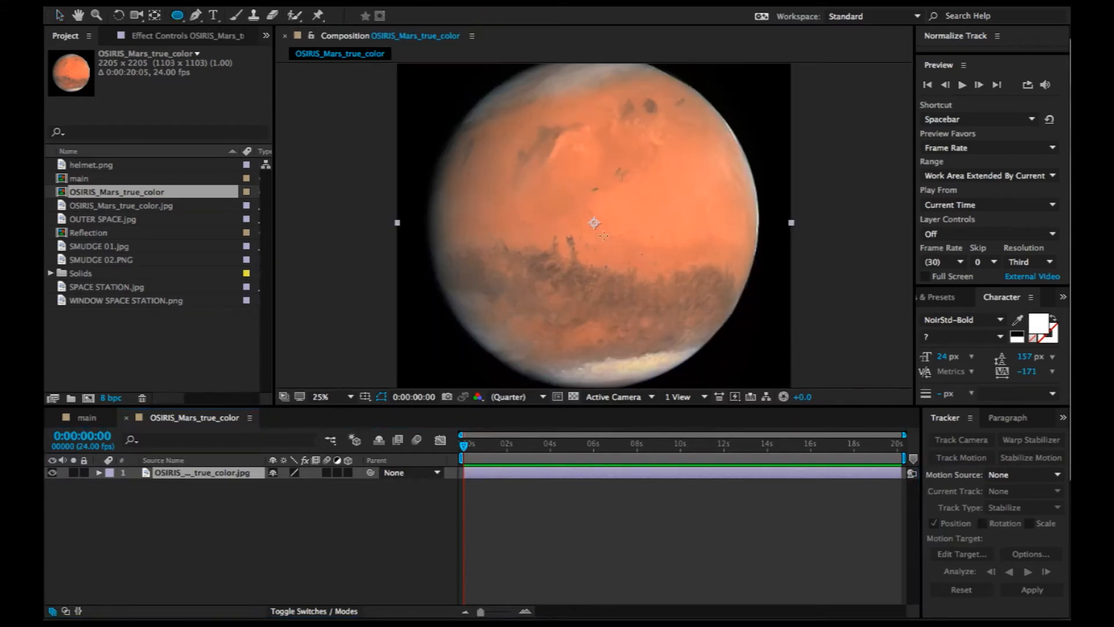
left_click_drag(593, 223, 737, 318)
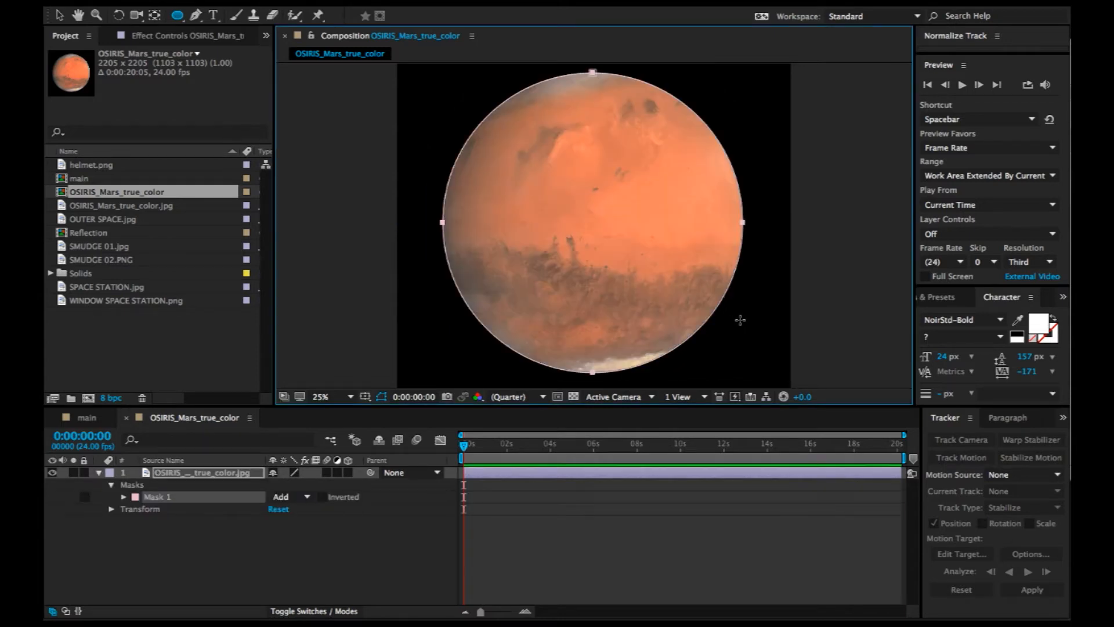
key("v")
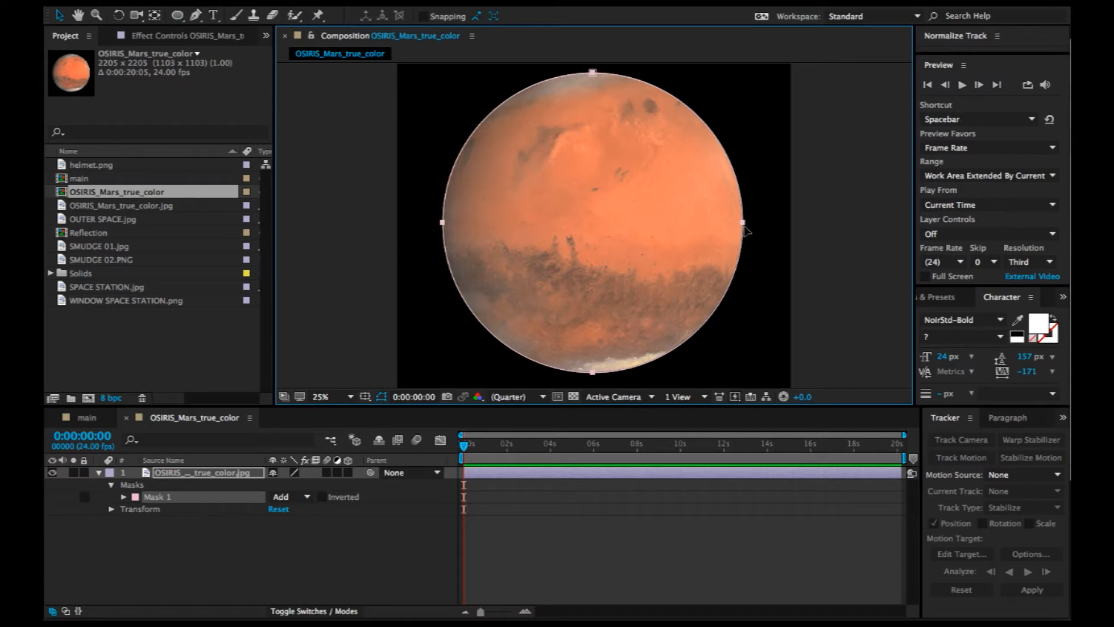
double_click(744, 222)
left_click_drag(746, 375, 757, 380)
left_click_drag(649, 235, 634, 289)
Set the feather of the Mars layer's circular mask to 8 pixels.
key("f")
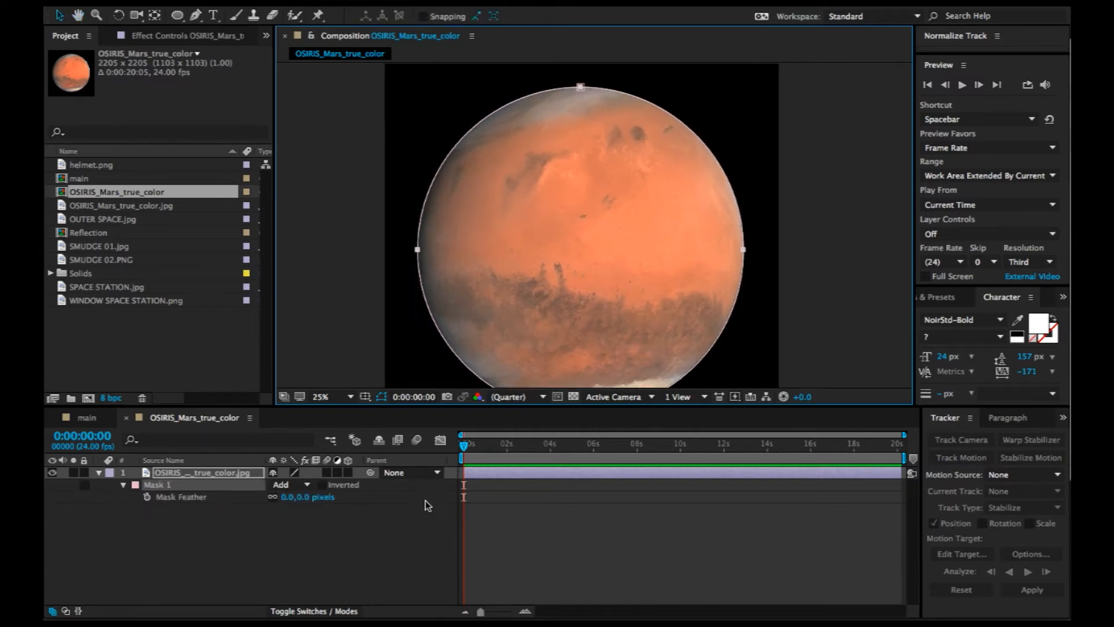
left_click(301, 498)
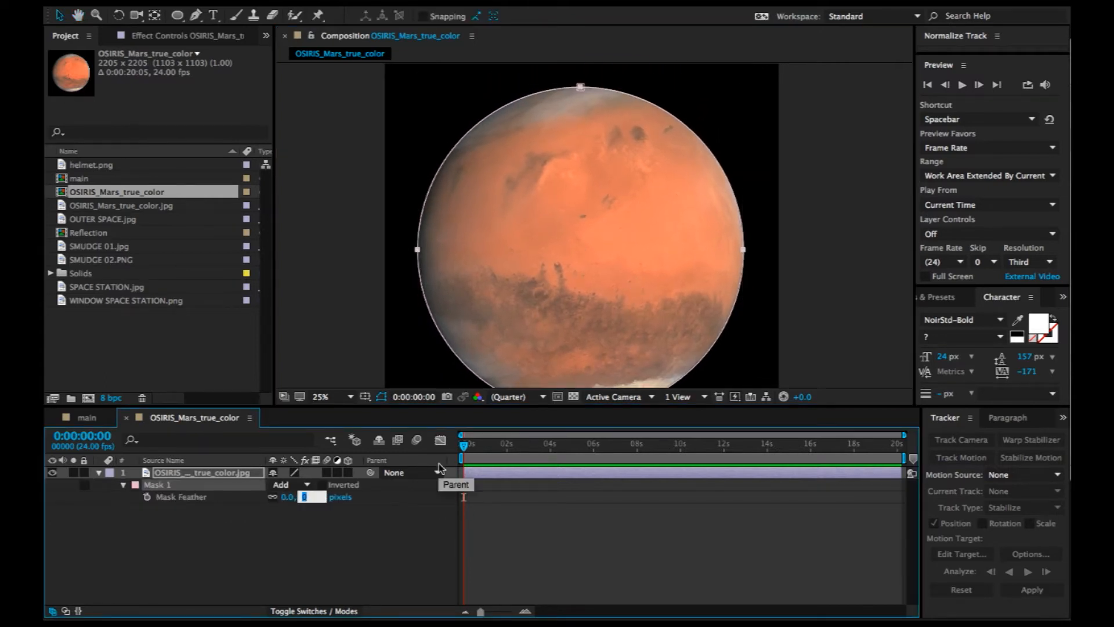
type("8")
key("Return")
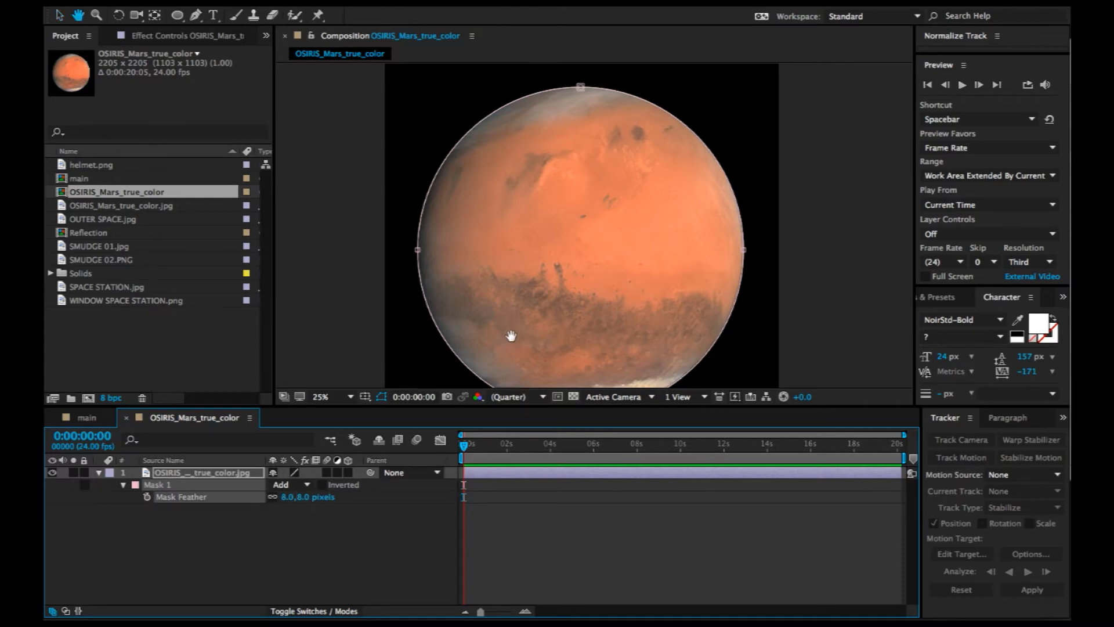
Rotate the OSIRIS_Mars_true_color.jpg layer 180° to turn the planet upside down, and collapse its properties.
scroll(512, 278, "down", 1)
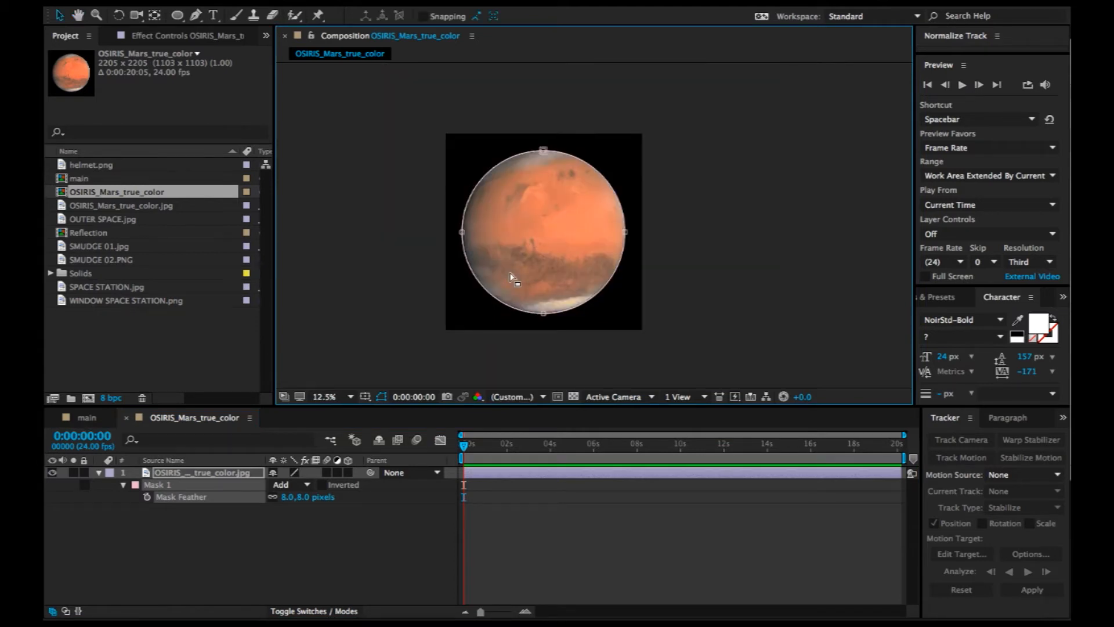
scroll(512, 277, "up", 1)
key("r")
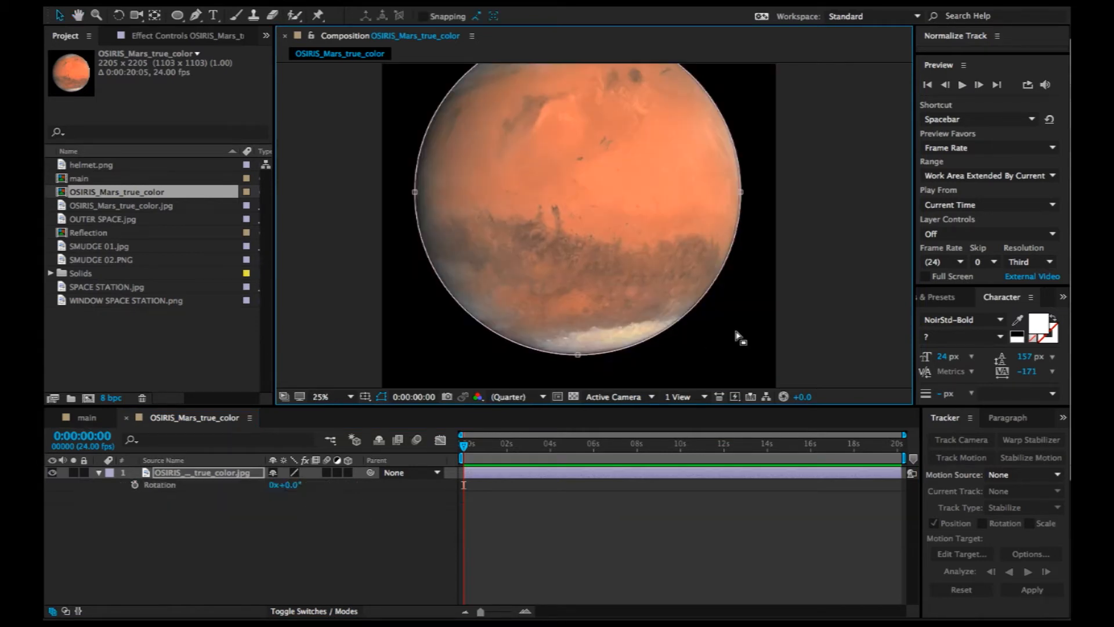
left_click(287, 485)
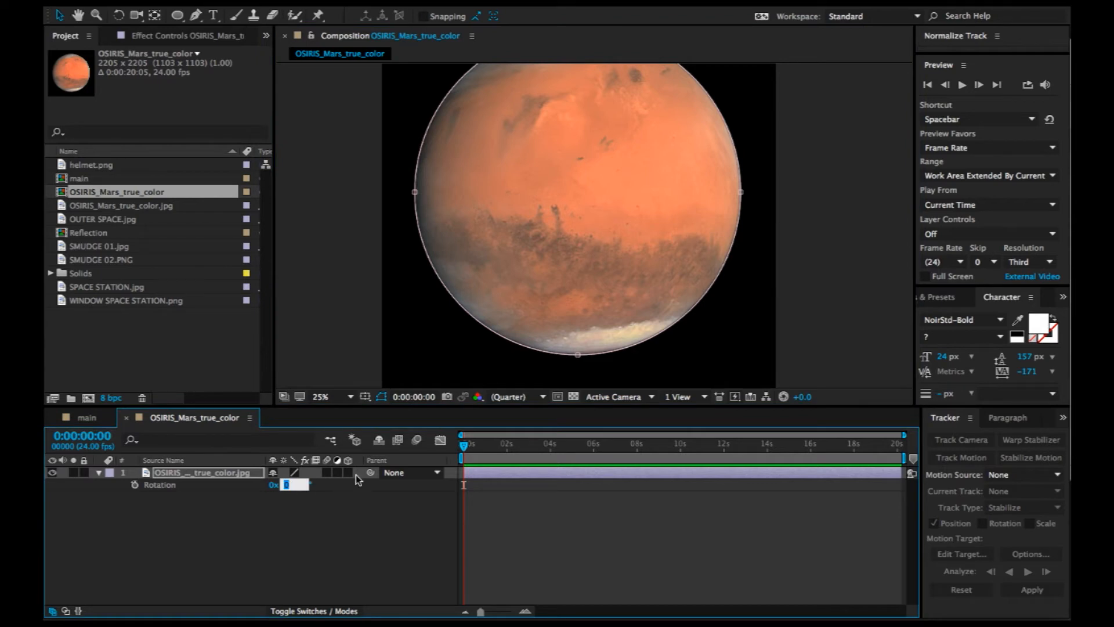
type("180")
key("Return")
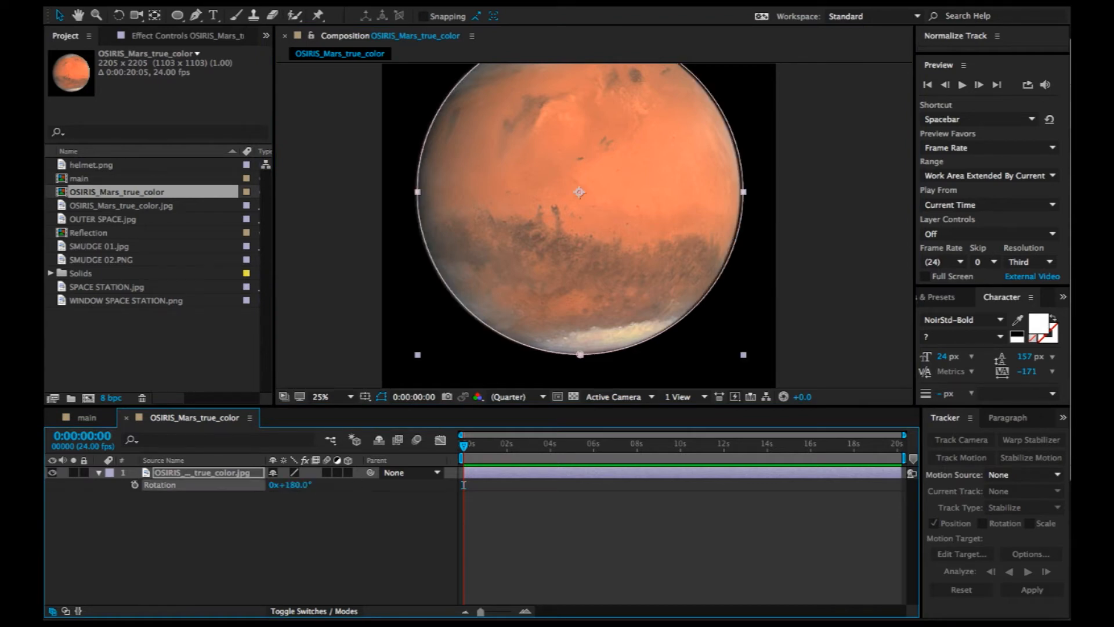
key("h")
left_click_drag(548, 343, 534, 389)
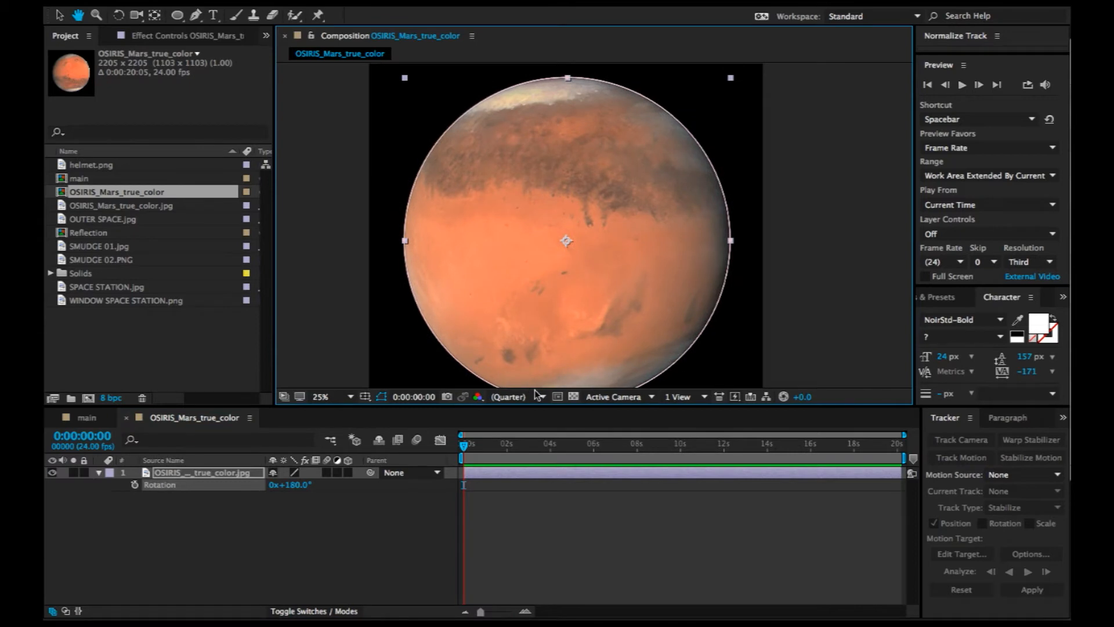
key("v")
left_click(236, 482)
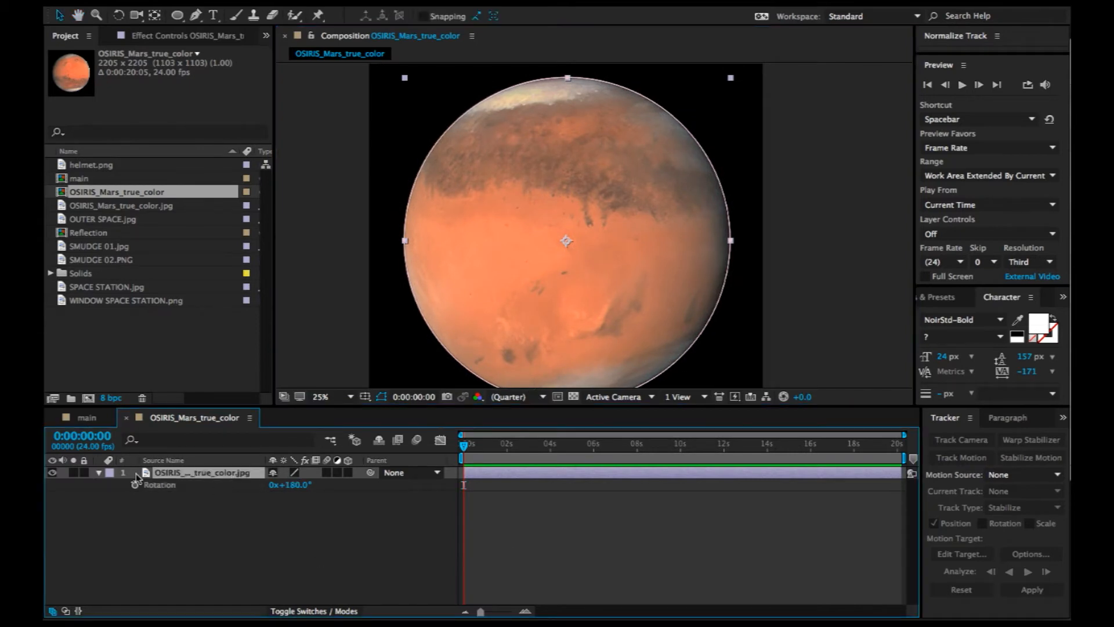
left_click(98, 473)
Add a new black solid named "dark side" at composition size above the Mars layer.
right_click(196, 489)
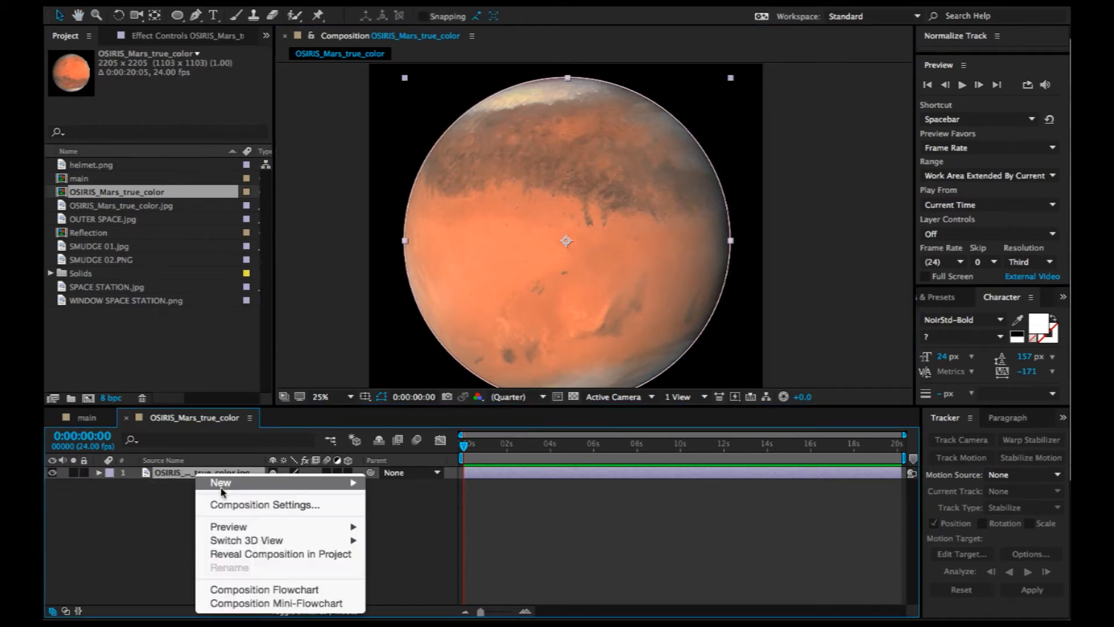
mouse_move(226, 482)
left_click(396, 508)
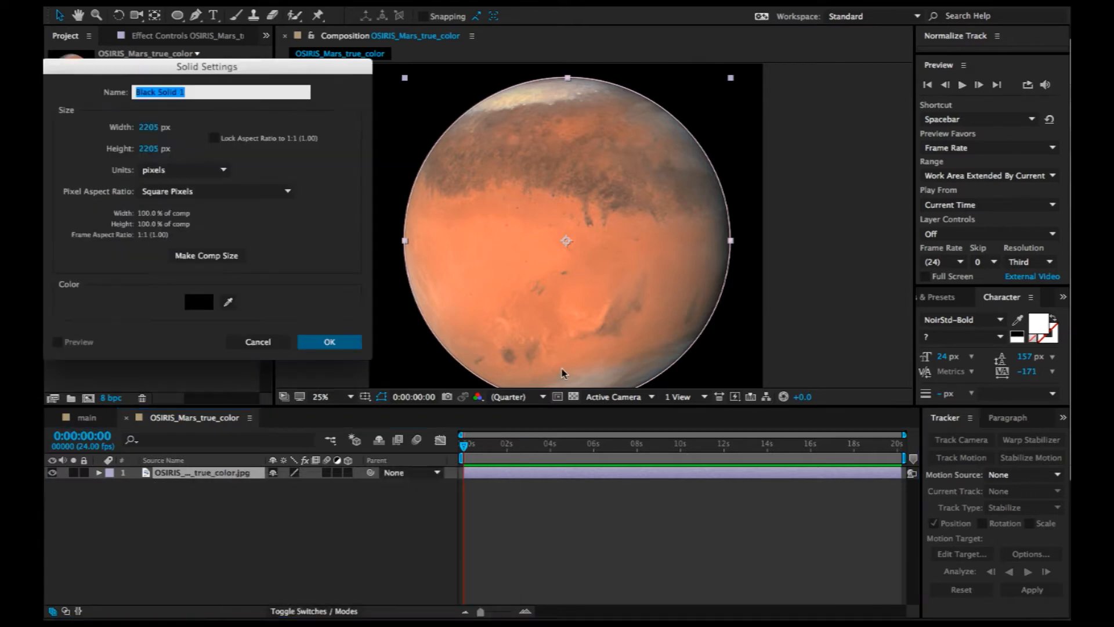
type("dark side")
key("Return")
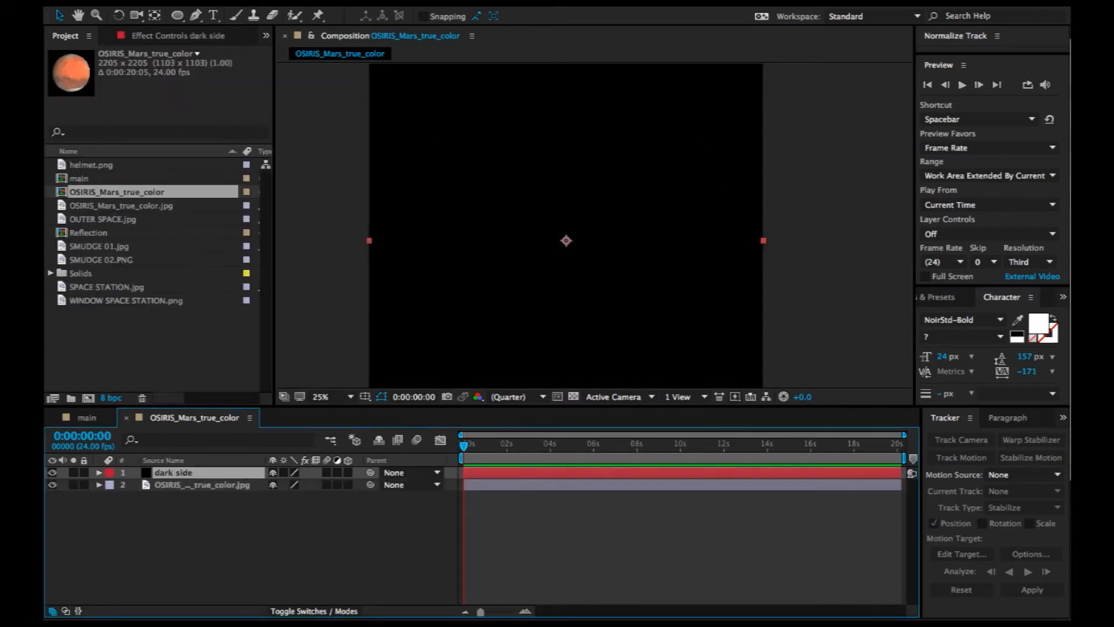
Copy the circular mask from the OSIRIS_Mars_true_color.jpg layer and paste it onto the dark side layer.
left_click(210, 486)
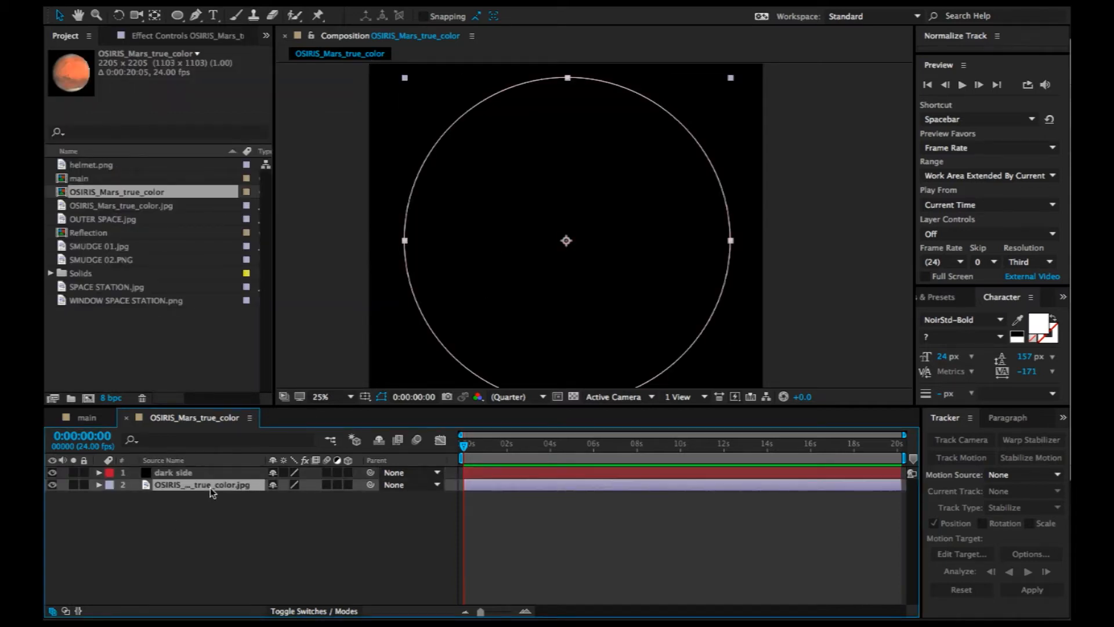
key("m")
left_click(161, 498)
left_click(171, 461)
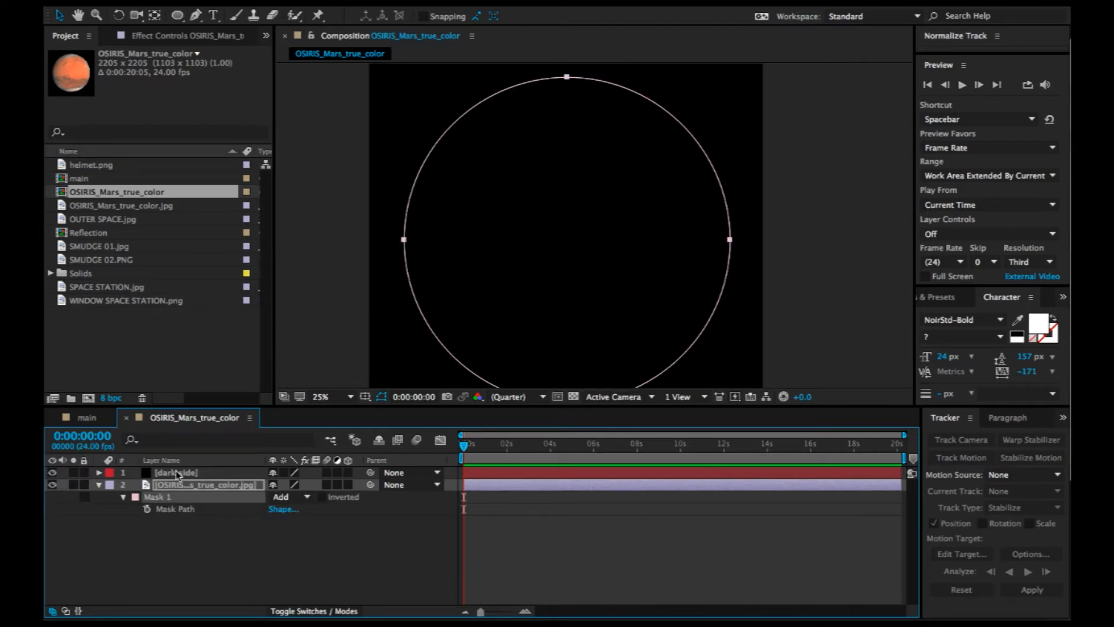
left_click(178, 473)
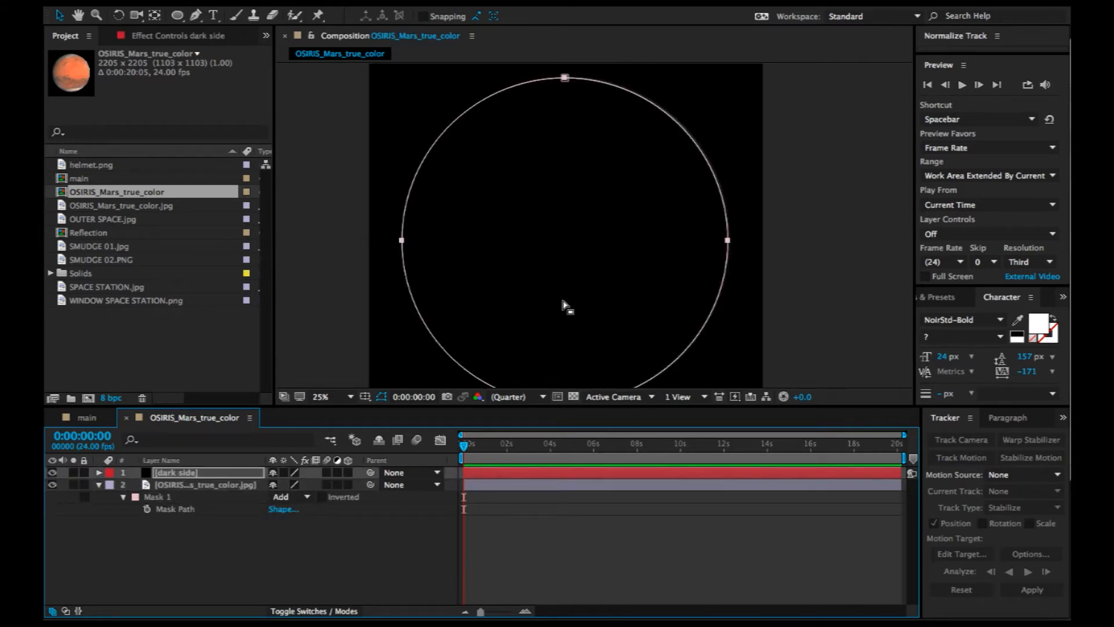
Set the feather of the dark side layer's mask to 309 pixels.
scroll(567, 307, "down", 1)
key("f")
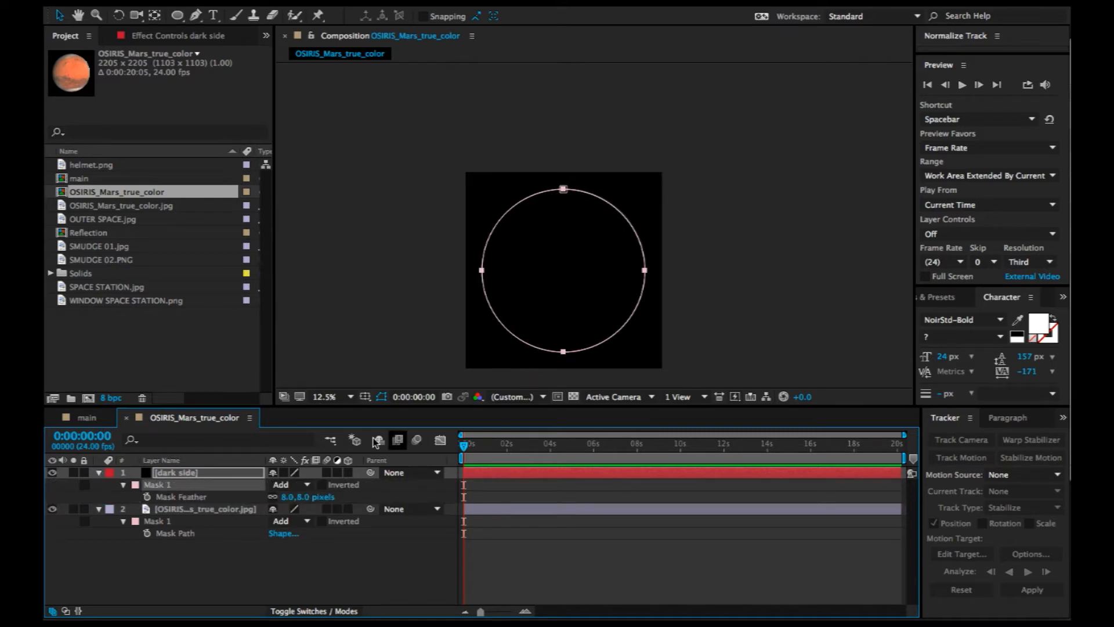
left_click_drag(301, 500, 510, 494)
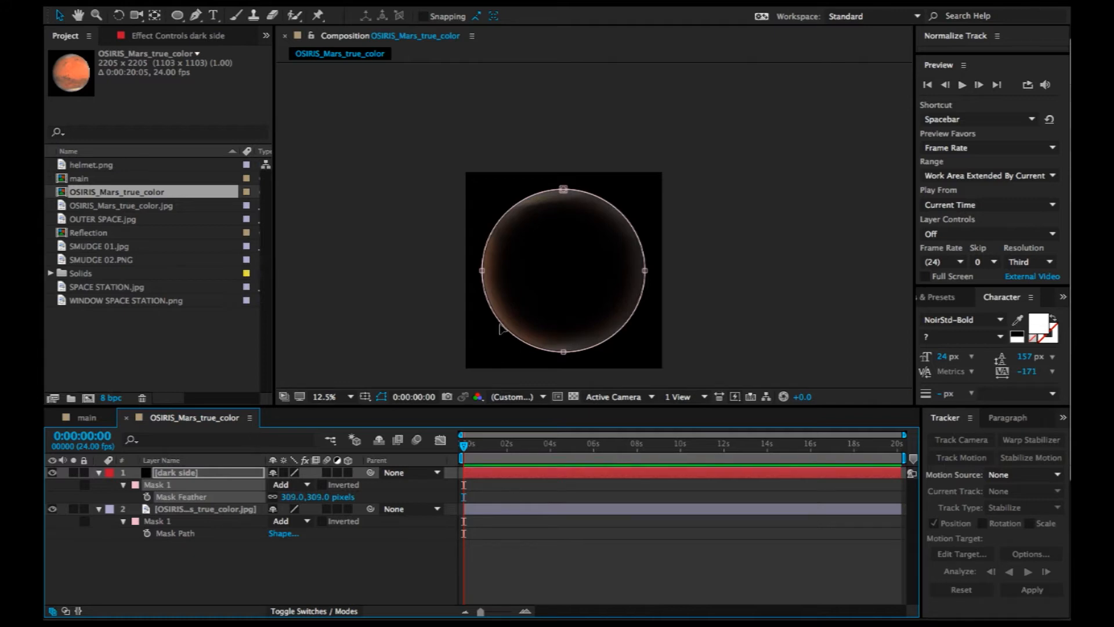
Rotate the dark side mask clockwise and pull its upper-left edge inward to expose the planet's lit rim.
scroll(565, 281, "up", 1)
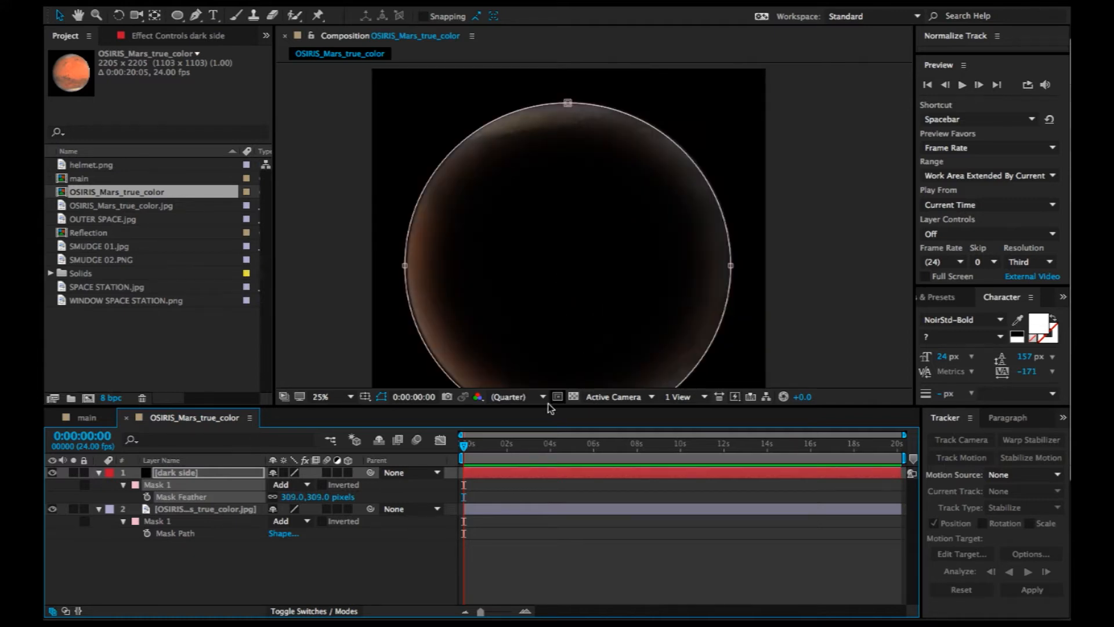
double_click(569, 105)
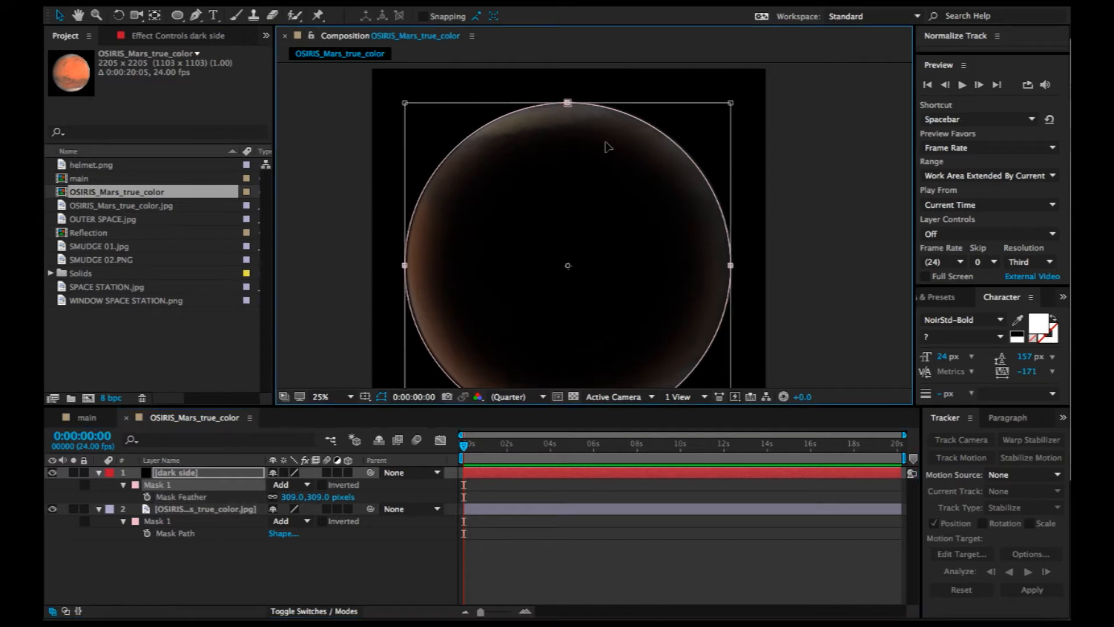
left_click_drag(564, 86, 677, 125)
left_click_drag(445, 166, 481, 197)
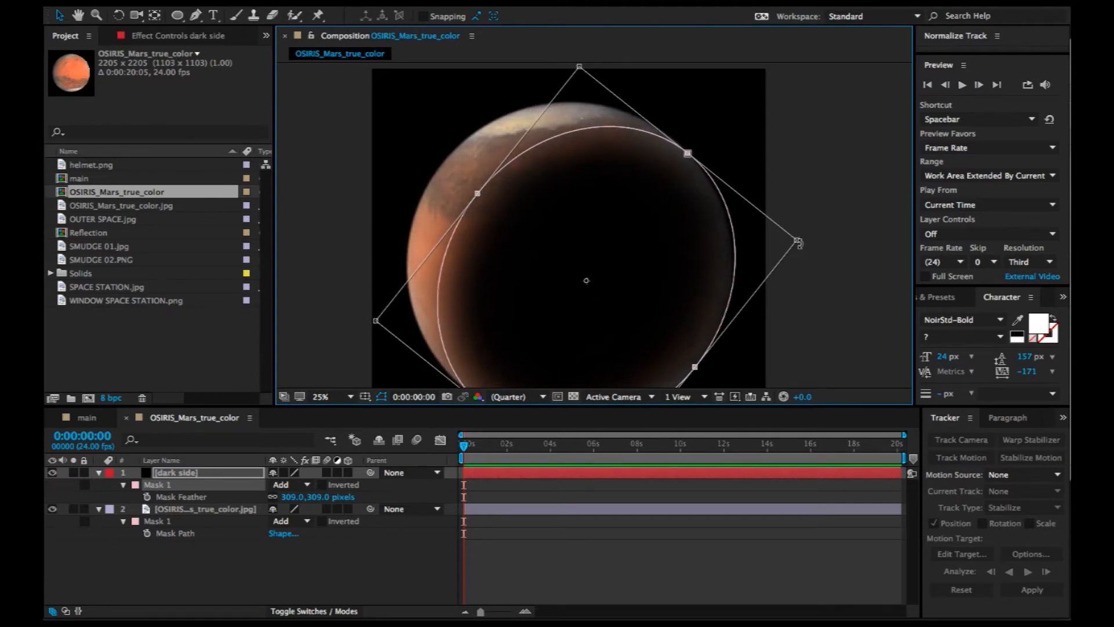
Stretch the dark side mask outward past the planet's right and lower edges, fine-tune its upper-left side, and deselect it.
left_click_drag(800, 240, 822, 236)
key("space")
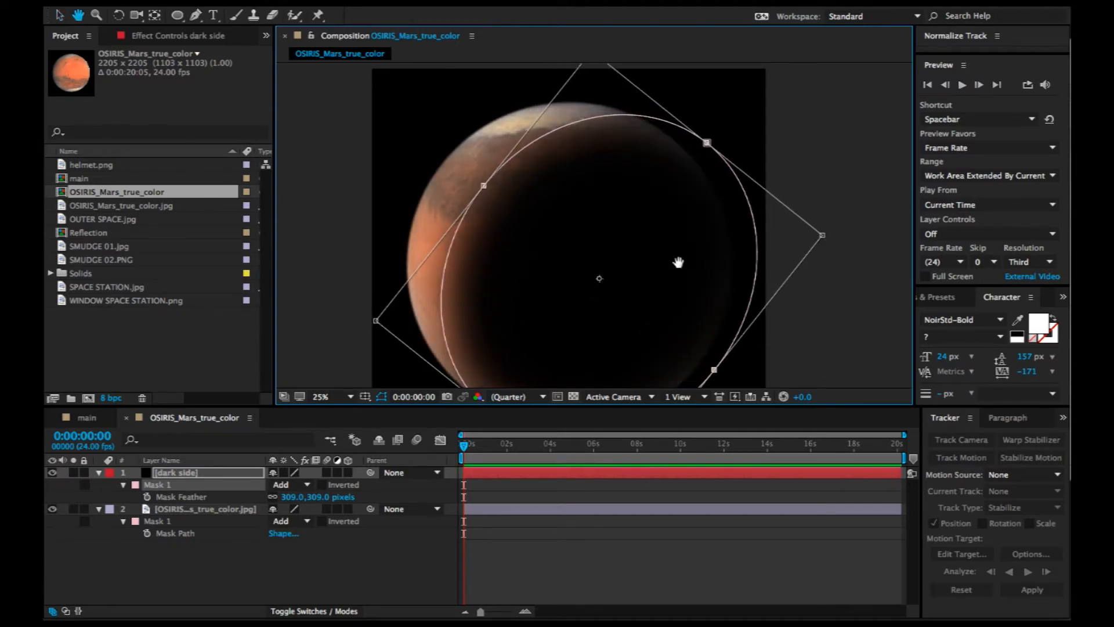
left_click_drag(620, 272, 687, 206)
left_click_drag(558, 349, 535, 378)
left_click_drag(539, 136, 529, 128)
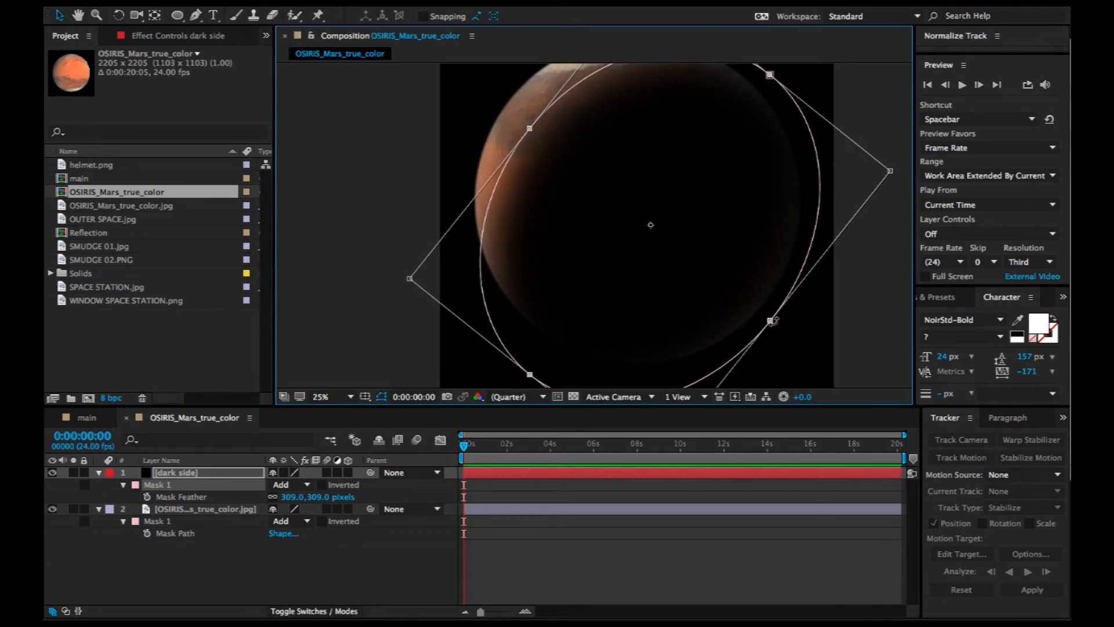
left_click_drag(768, 319, 786, 332)
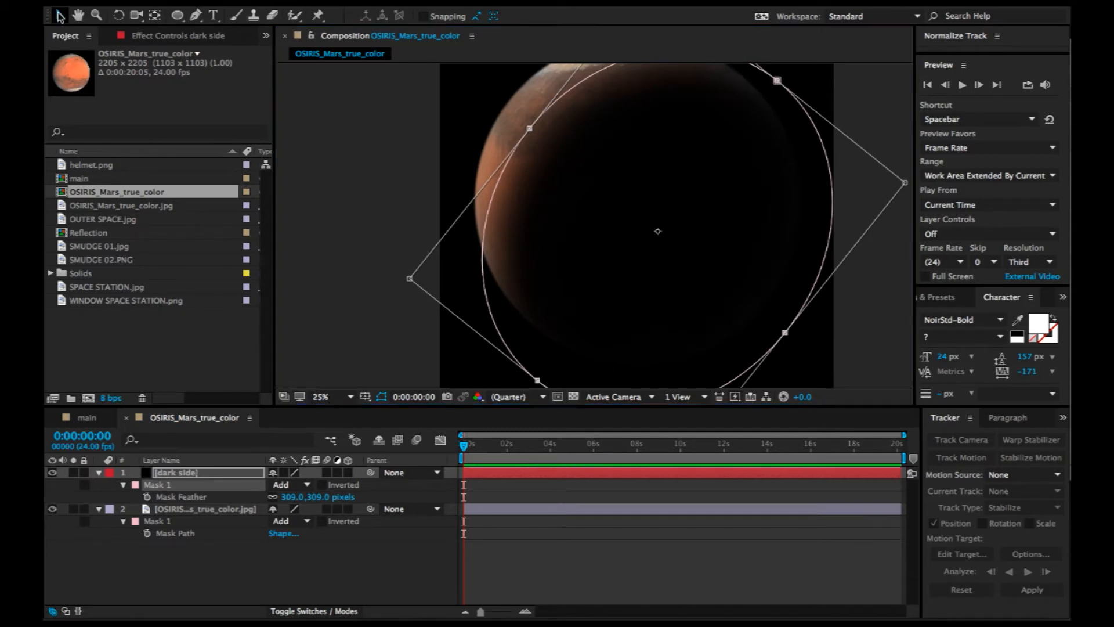
scroll(616, 203, "down", 1)
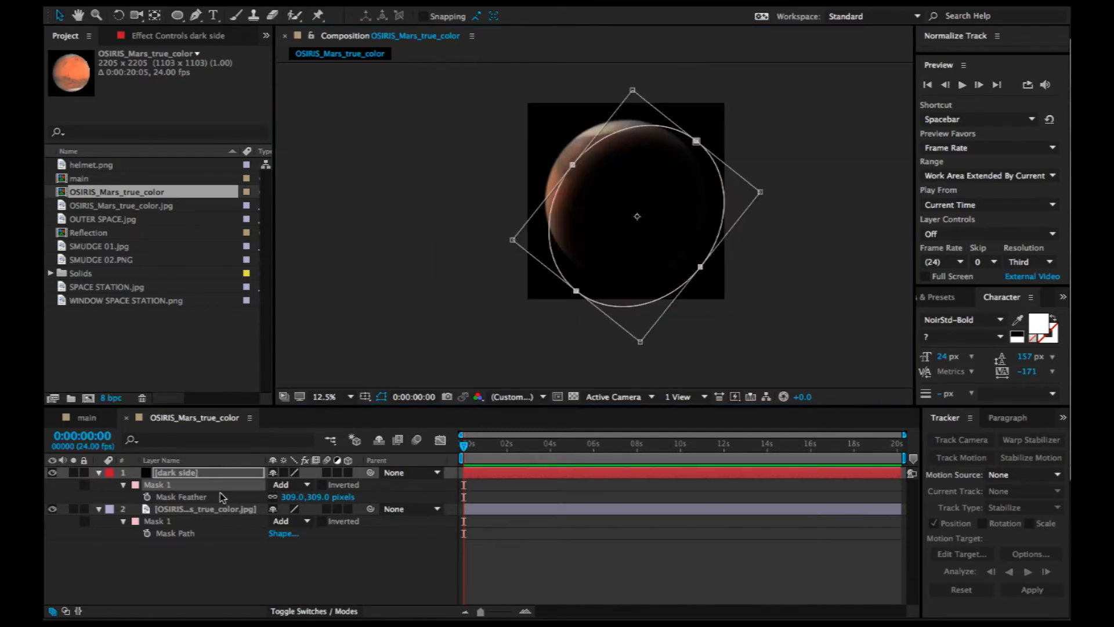
left_click(204, 572)
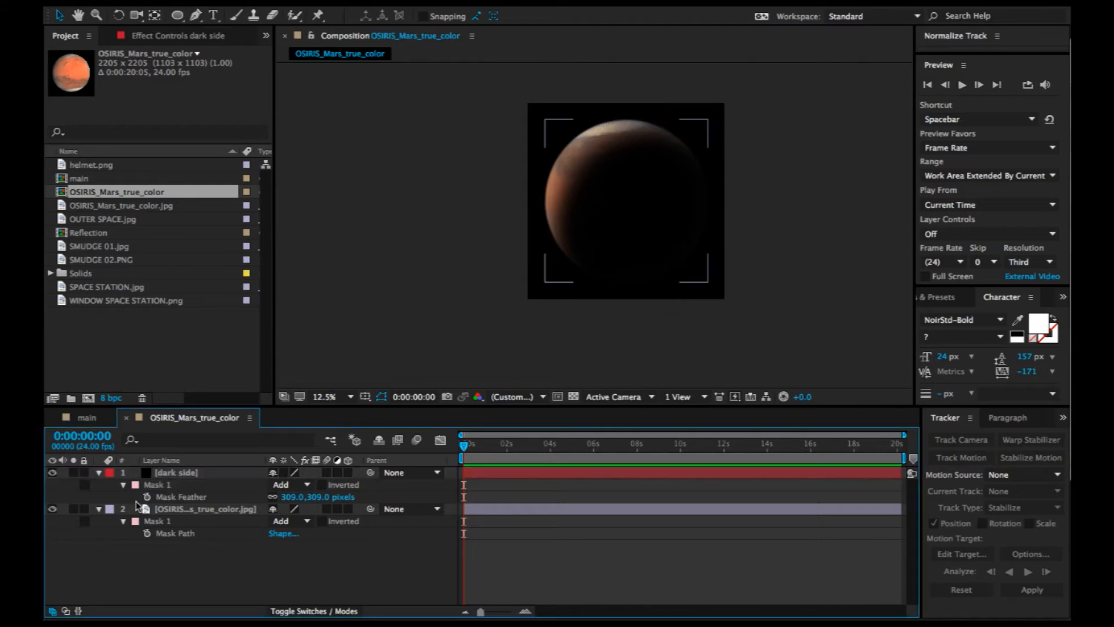
Collapse both layers' properties and close the OSIRIS_Mars_true_color composition to return to the main composition.
left_click(99, 472)
left_click(99, 485)
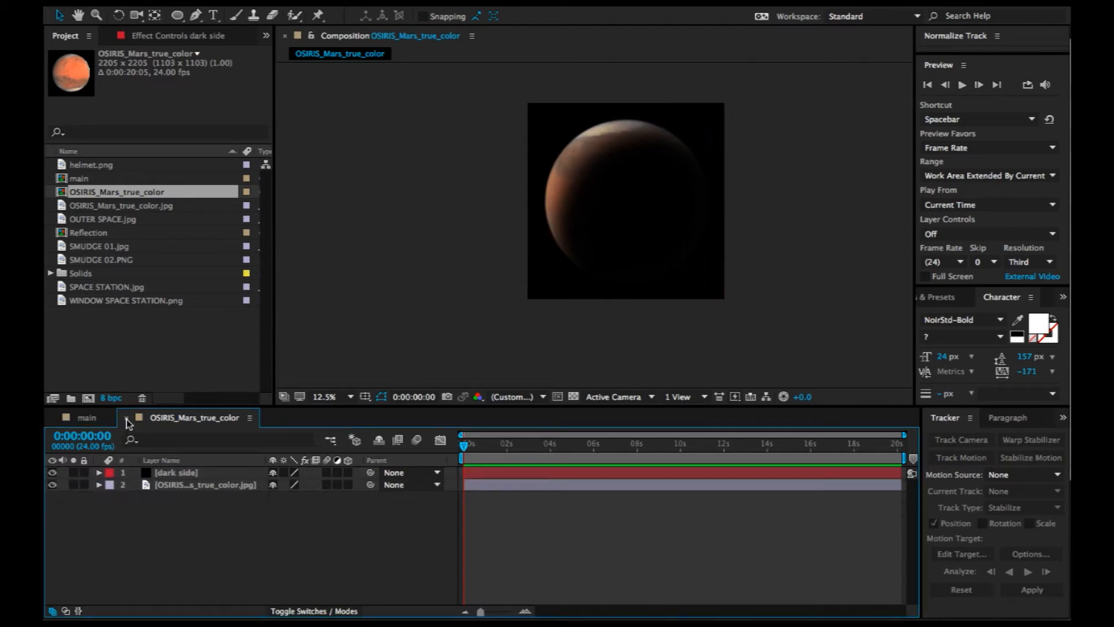
left_click(127, 418)
key("h")
left_click_drag(586, 251, 588, 248)
key("v")
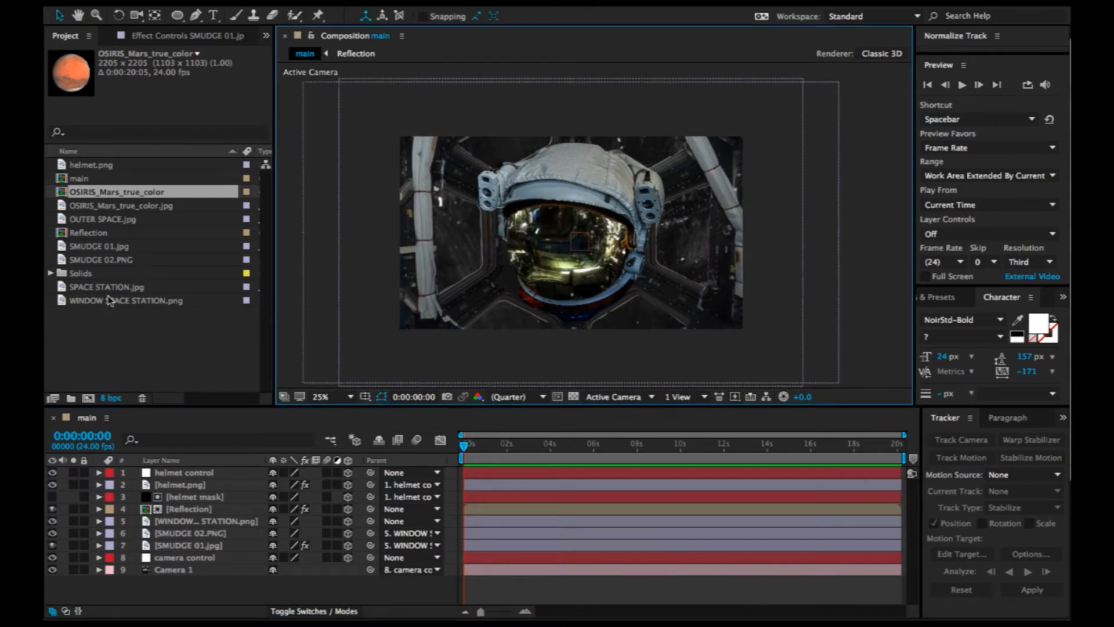
Add OUTER SPACE.jpg to the main composition between SMUDGE 01.jpg and camera control, and make it a 3D layer.
left_click(111, 287)
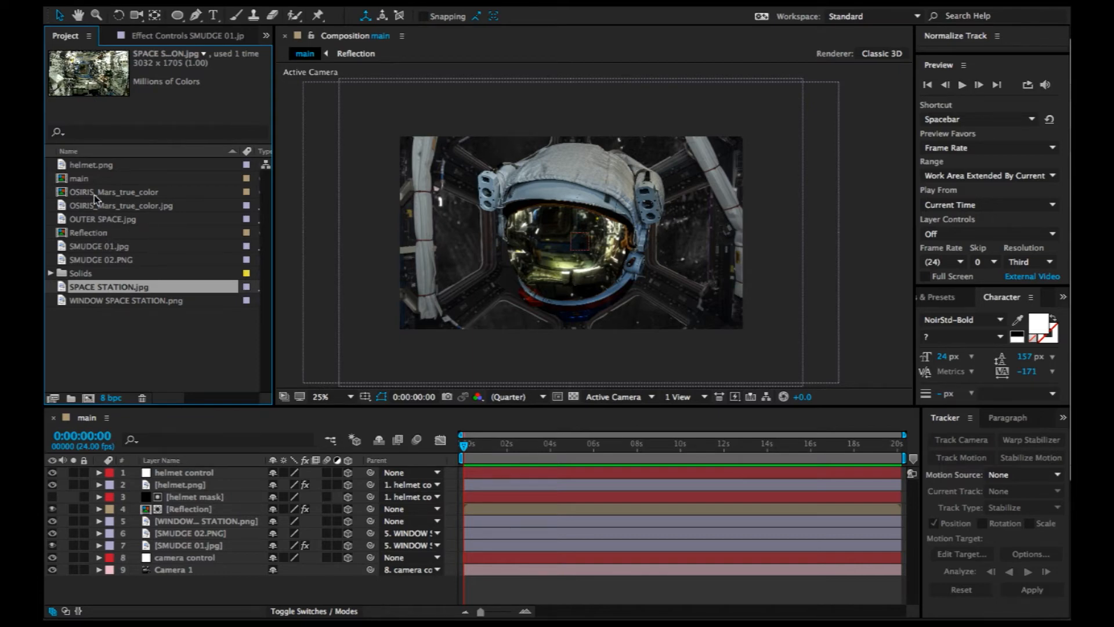
left_click_drag(98, 219, 187, 559)
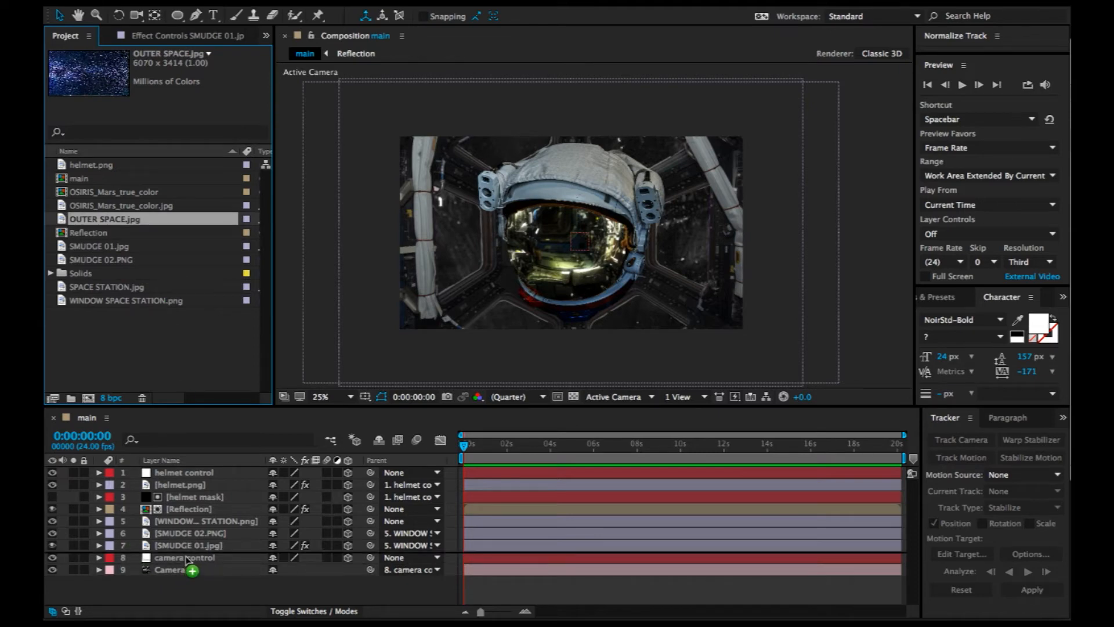
left_click_drag(186, 557, 186, 559)
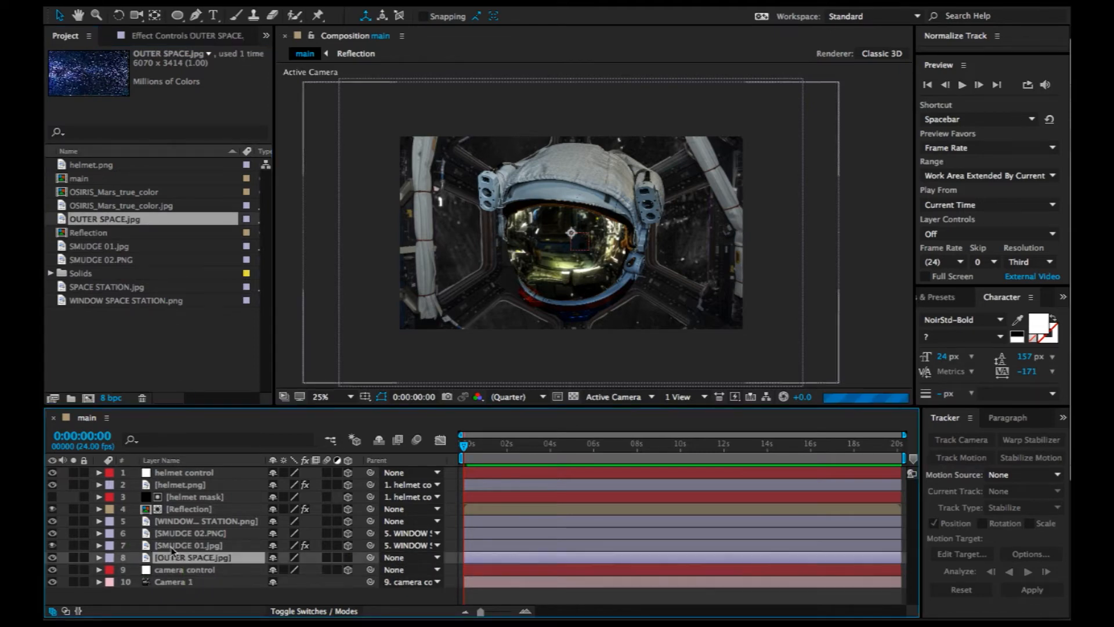
left_click(347, 559)
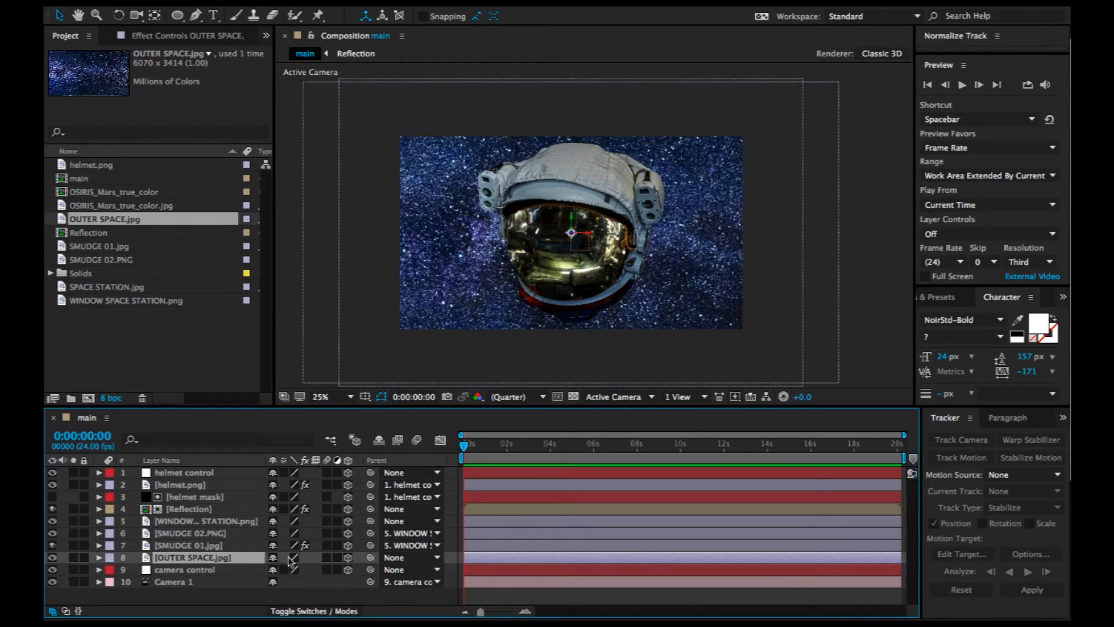
Set the OUTER SPACE.jpg layer's Z position to 20000 and enlarge it to fill the view behind the station window.
key("p")
left_click(328, 569)
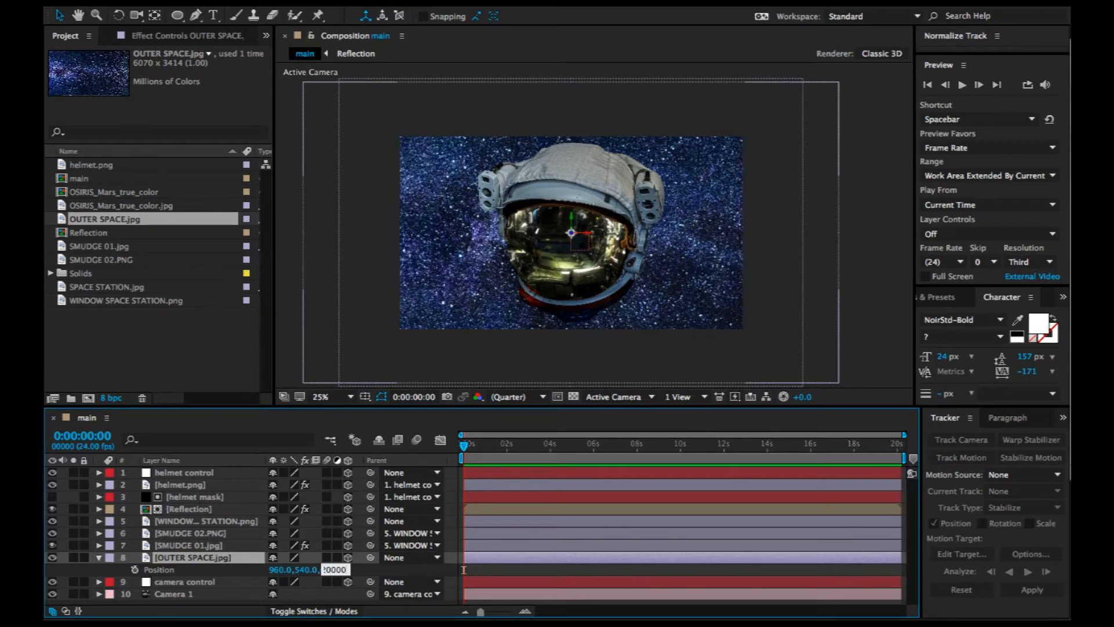
key("Return")
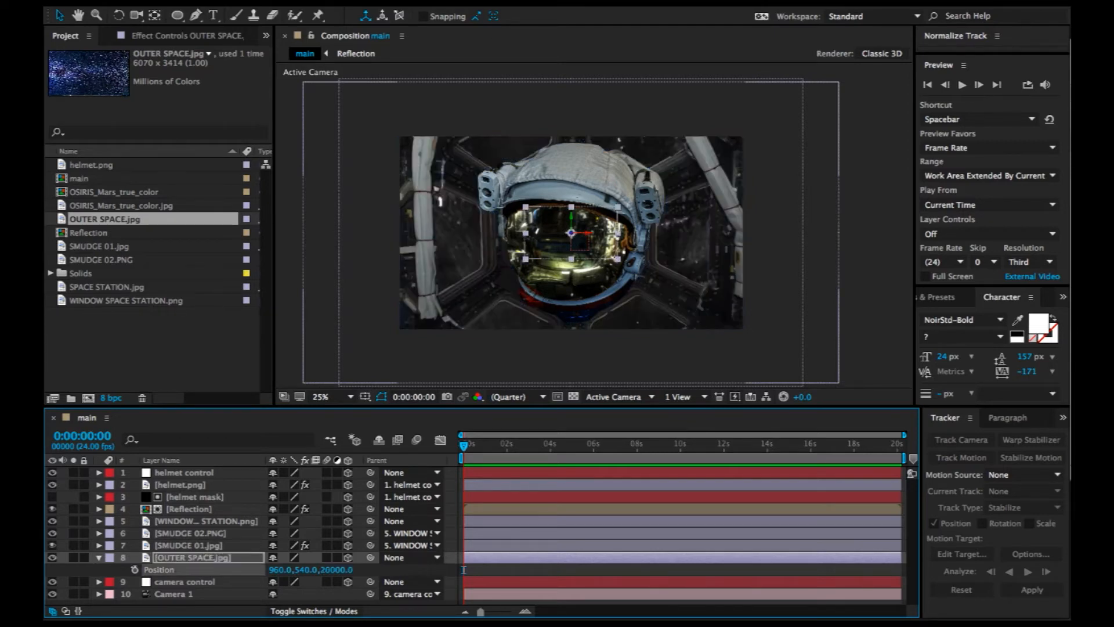
left_click_drag(617, 259, 810, 396)
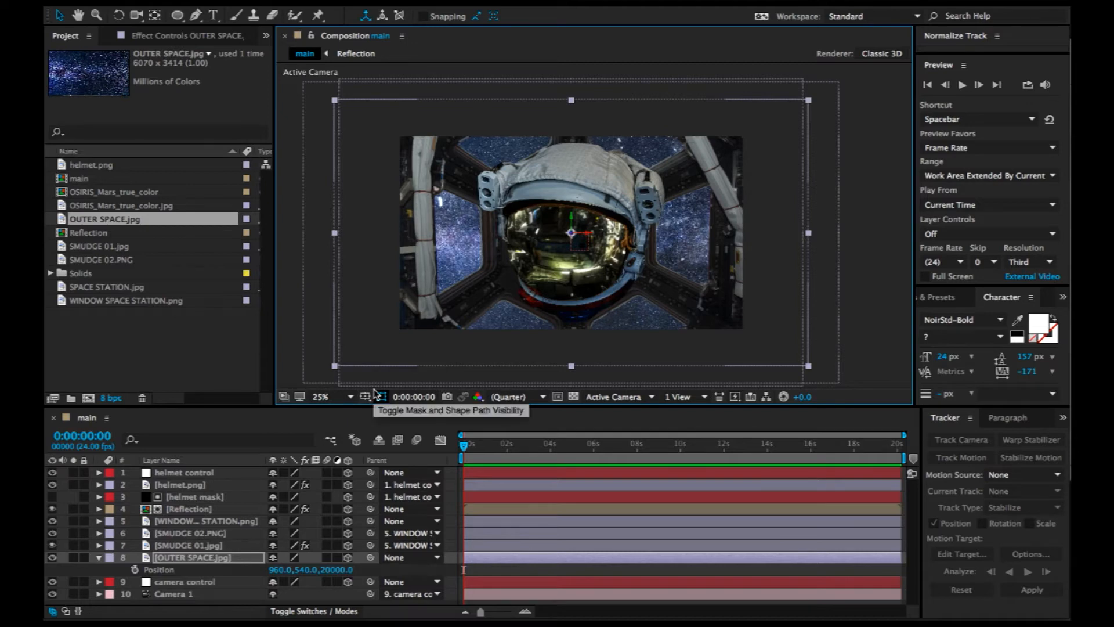
Apply Curves to the OUTER SPACE.jpg layer, bend the RGB curve steeply down to darken the sky, and collapse the layer.
key("ctrl+space")
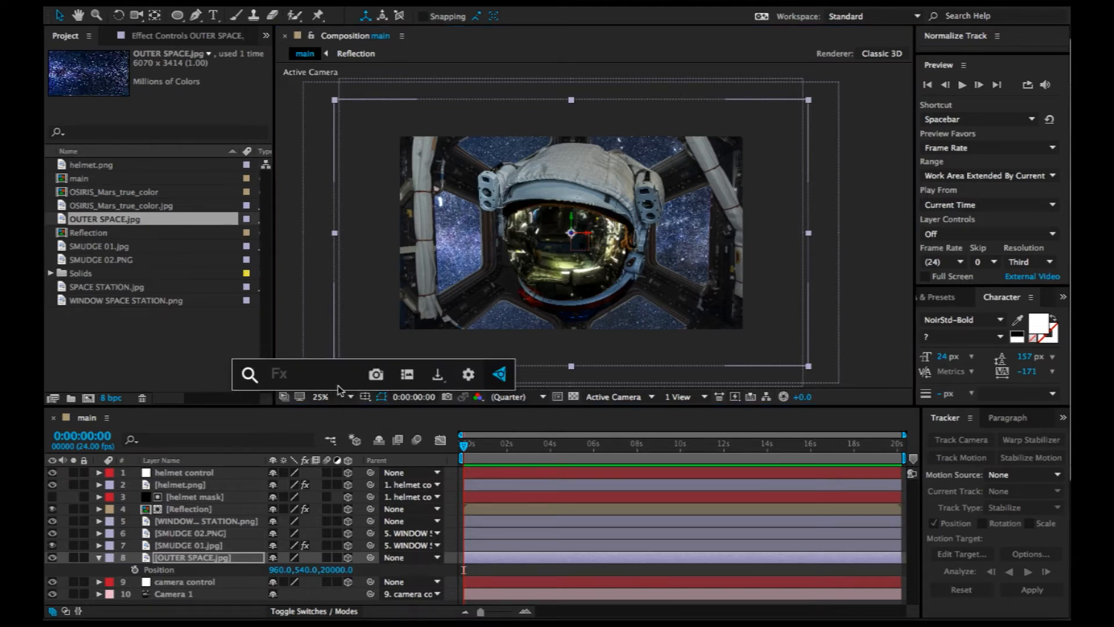
type("cu")
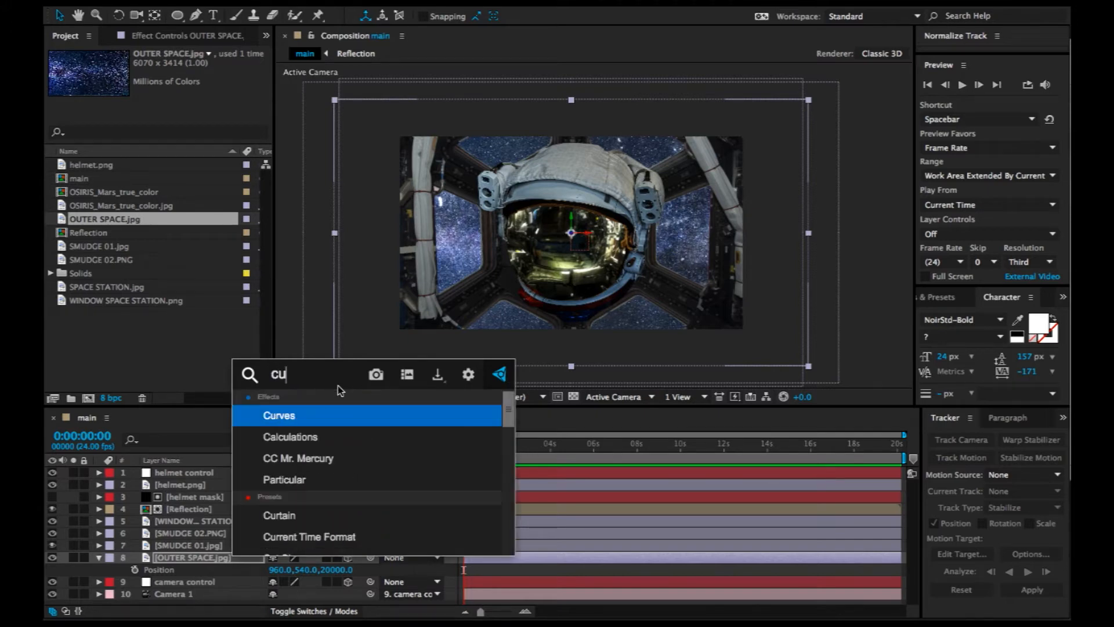
key("Return")
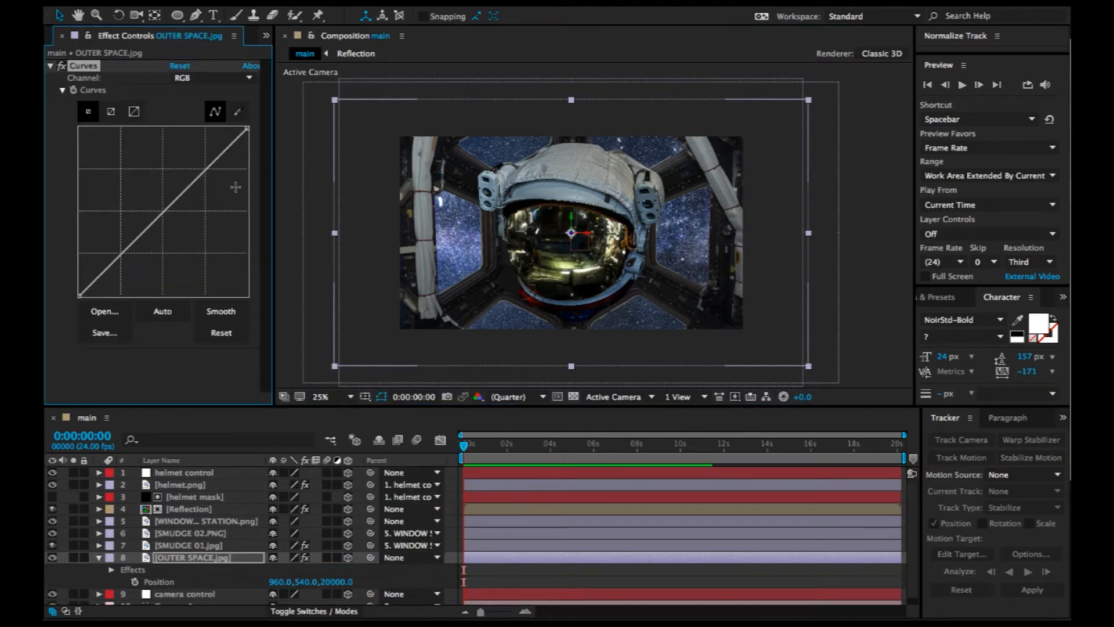
left_click_drag(165, 206, 230, 254)
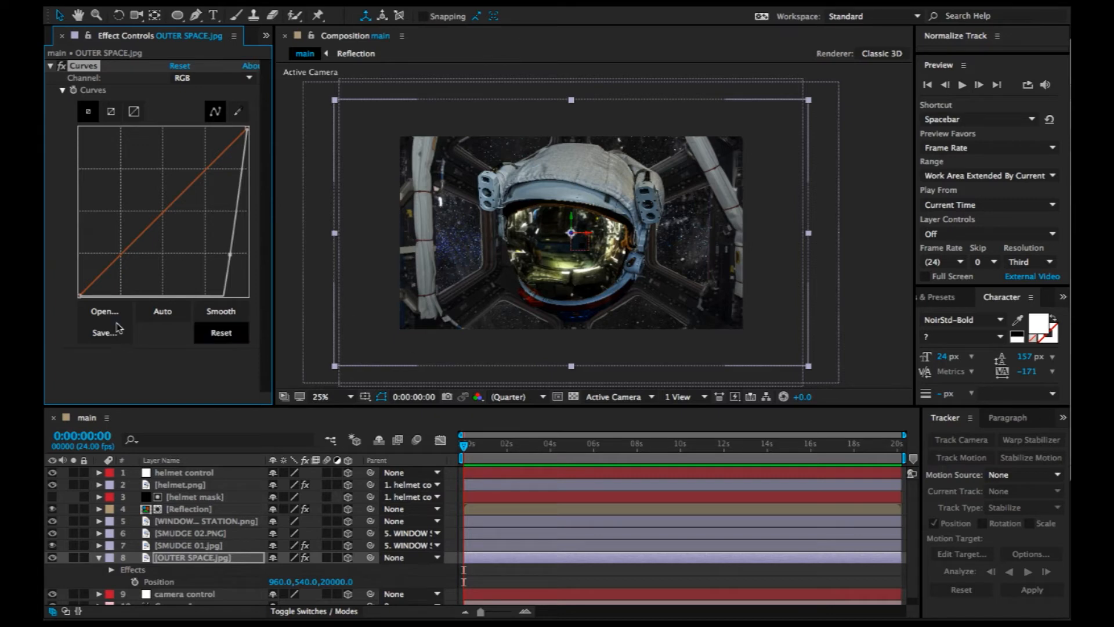
left_click(54, 36)
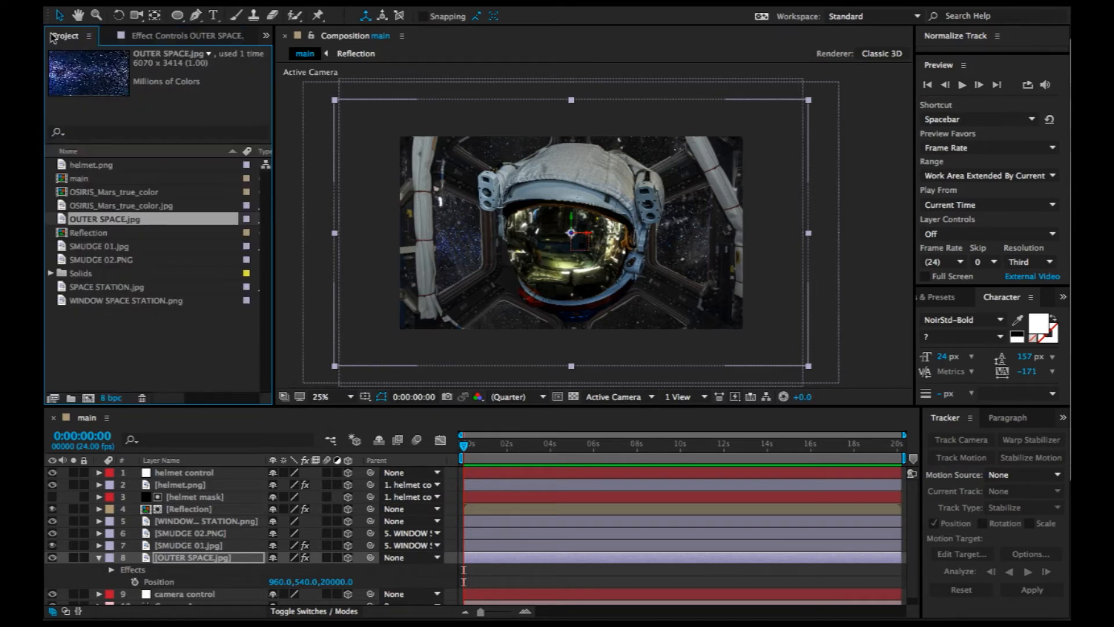
left_click(99, 557)
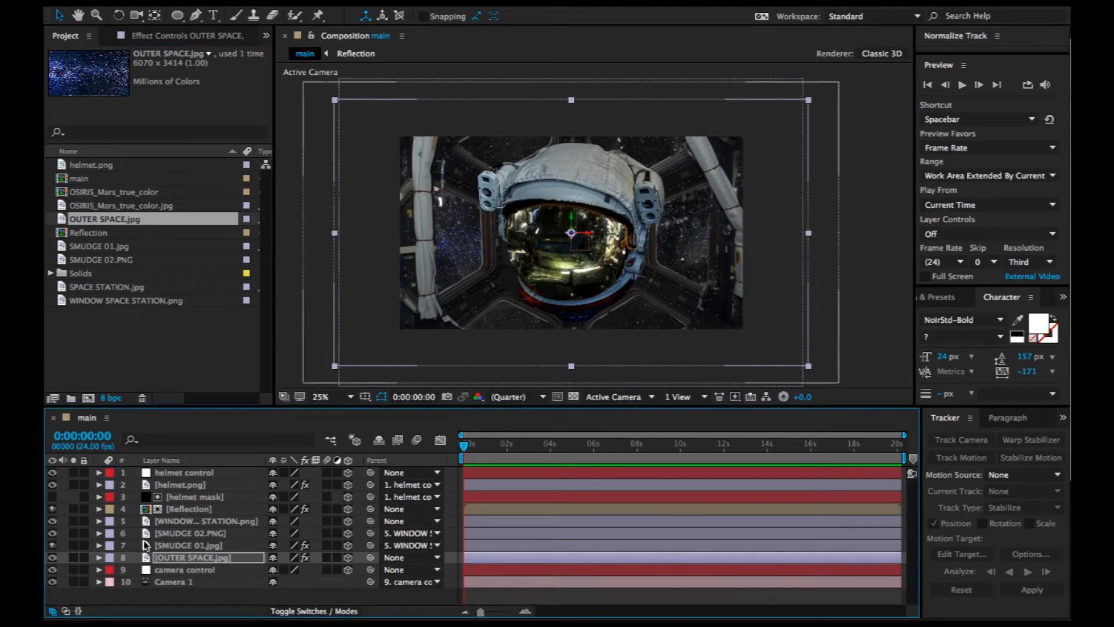
Rename the OSIRIS_Mars_true_color composition to "mars" in the project.
left_click(97, 192)
key("Return")
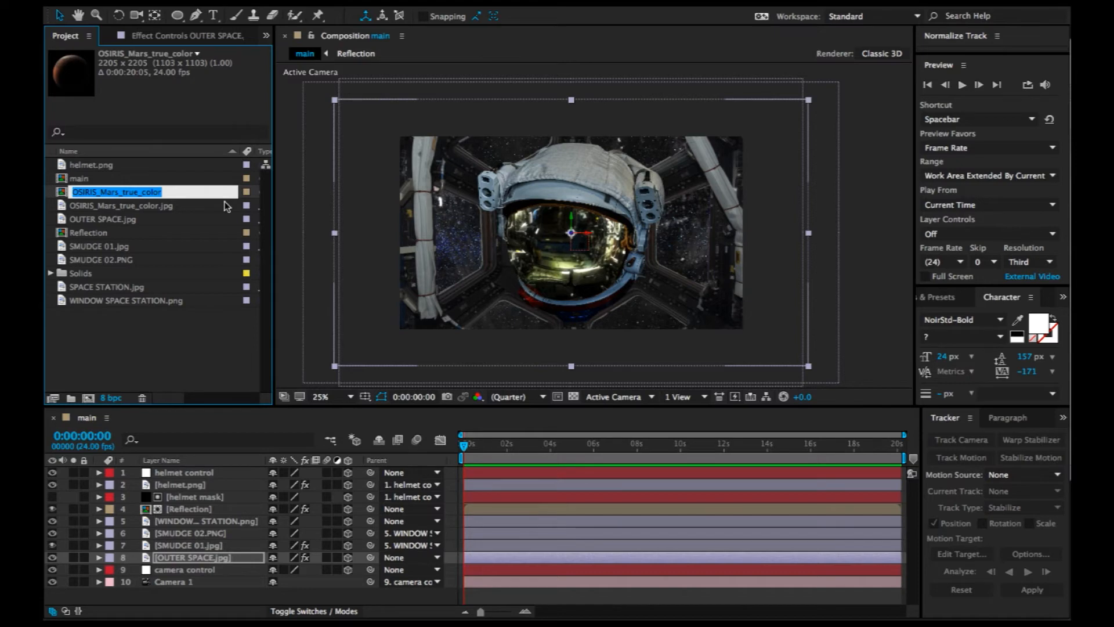
type("mars")
key("Return")
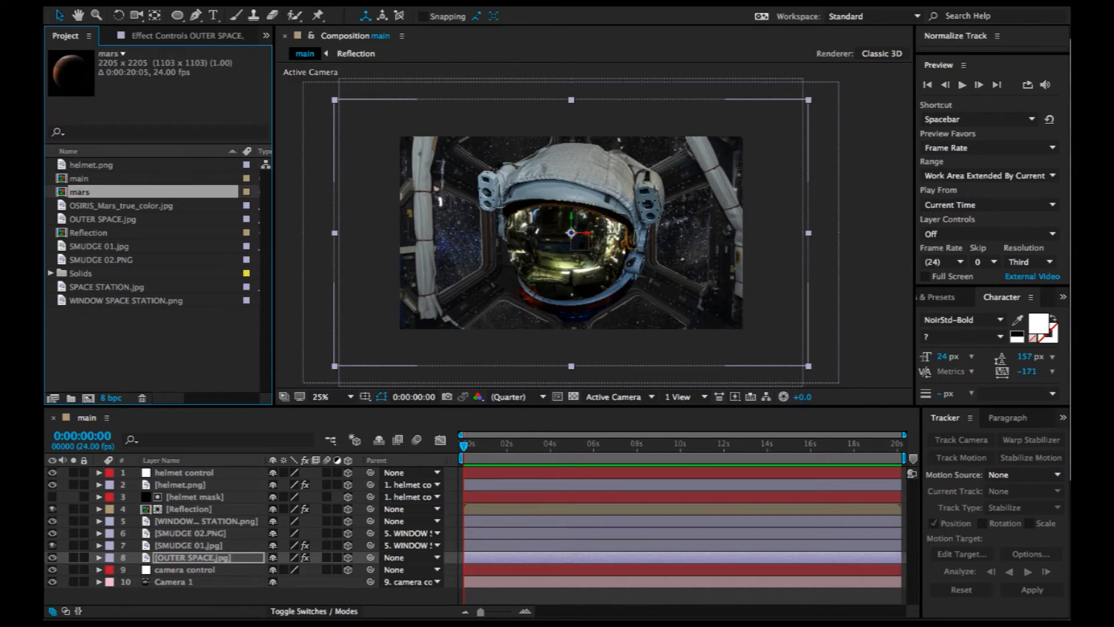
Add the mars composition as a 3D layer directly above OUTER SPACE.jpg and set its Z position to 15000.
left_click_drag(84, 193, 216, 554)
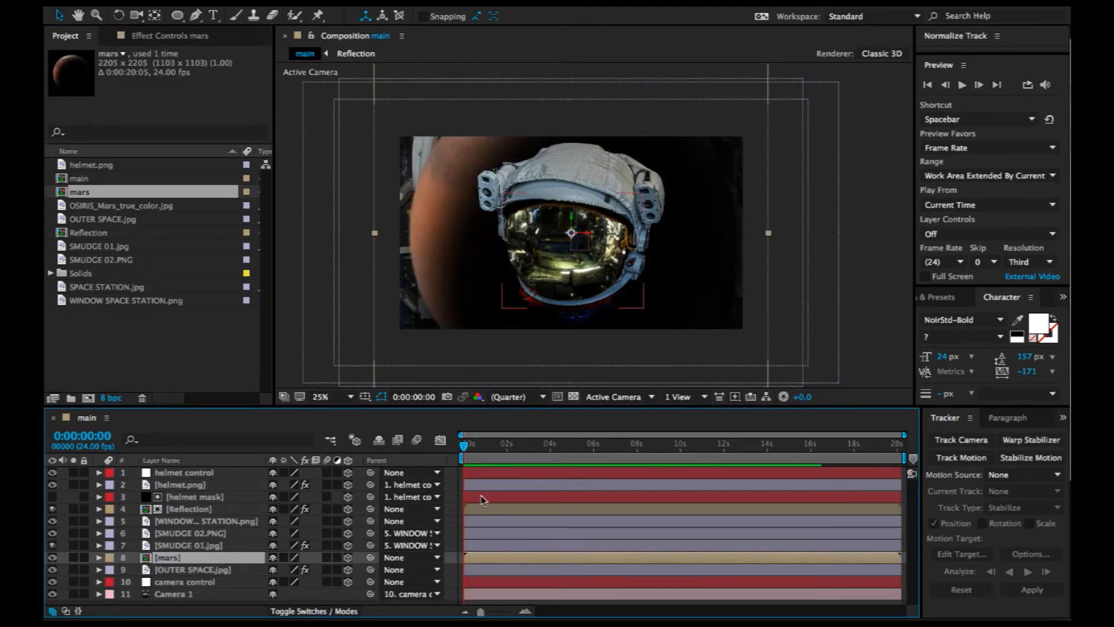
key("p")
left_click(328, 569)
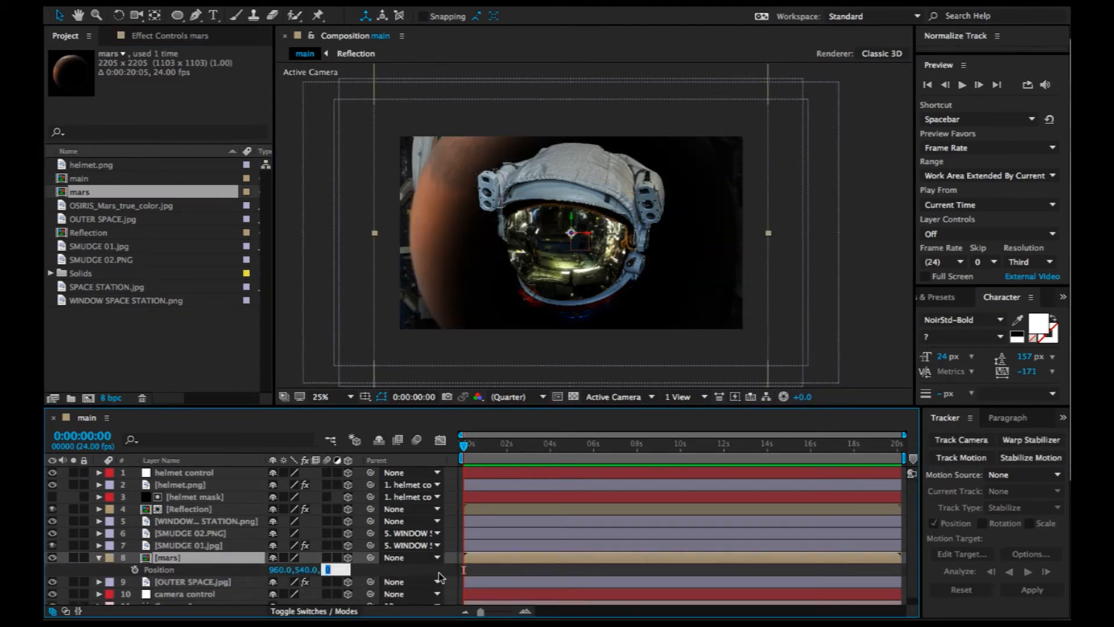
type("15000")
key("Return")
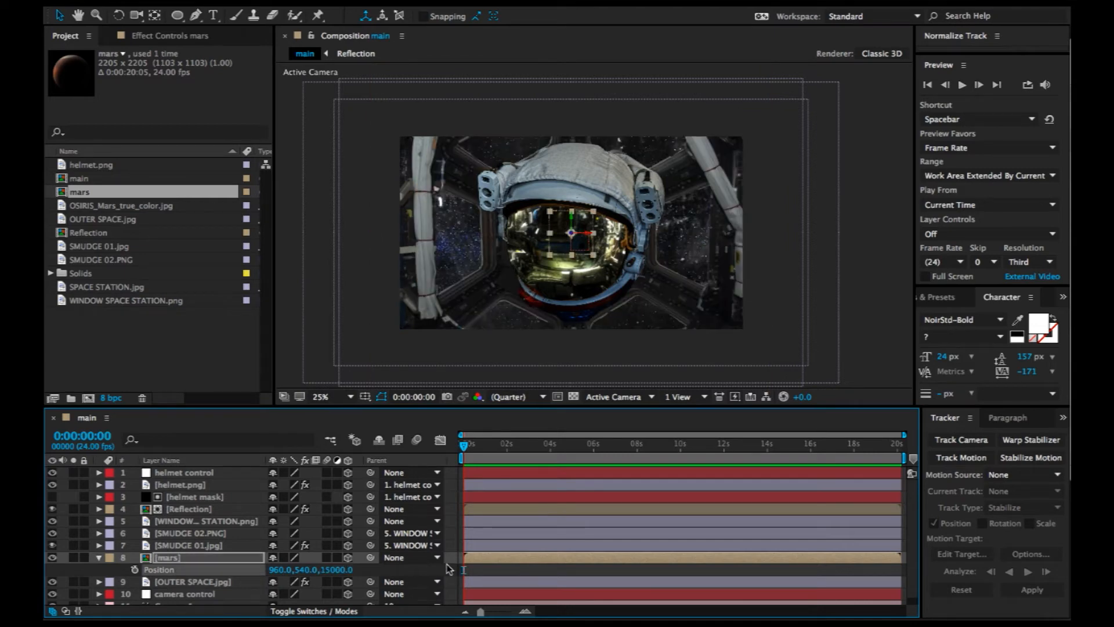
Scale the mars layer to 394% and move it down and right into the window area beside the helmet.
key("s")
left_click_drag(341, 569, 561, 578)
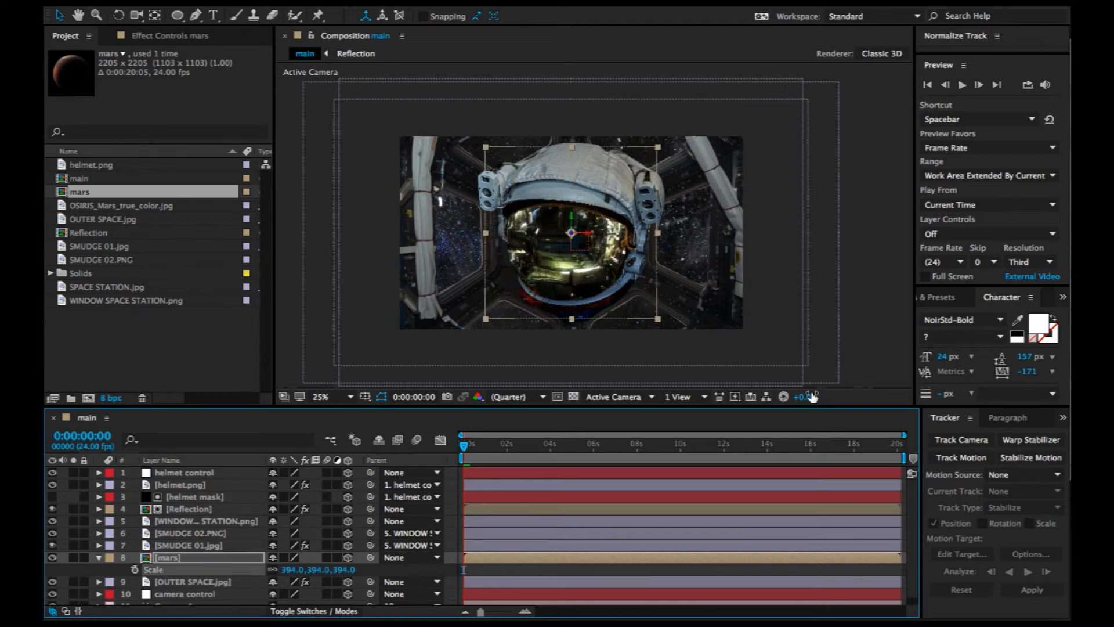
left_click_drag(647, 305, 759, 366)
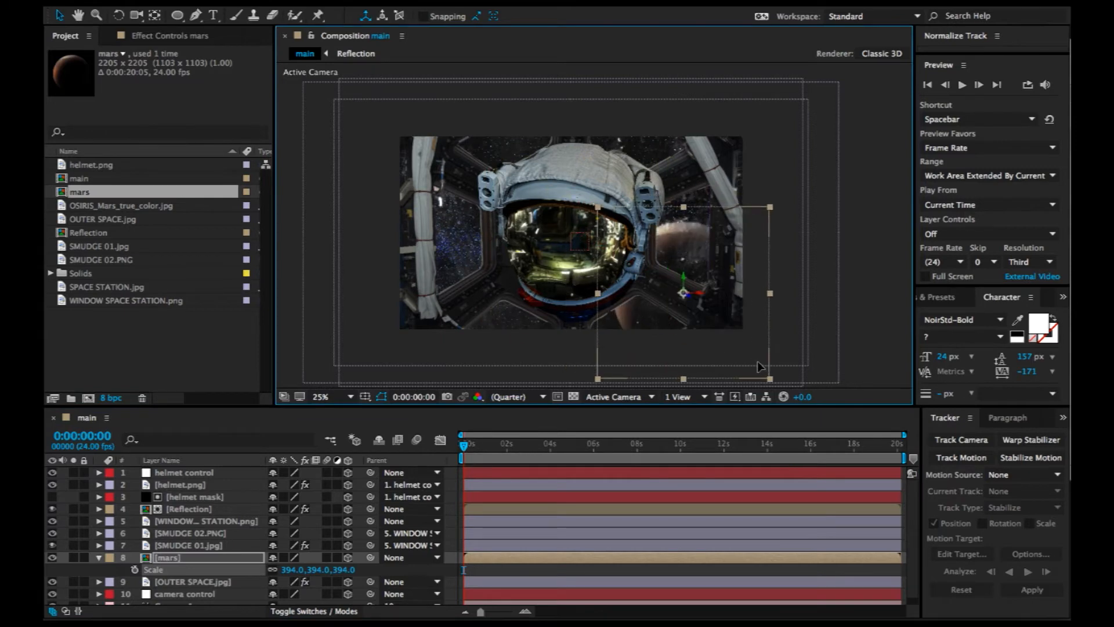
Scale the mars layer to 570%, set its Z orientation to 10°, and collapse the layer.
left_click_drag(347, 570, 473, 570)
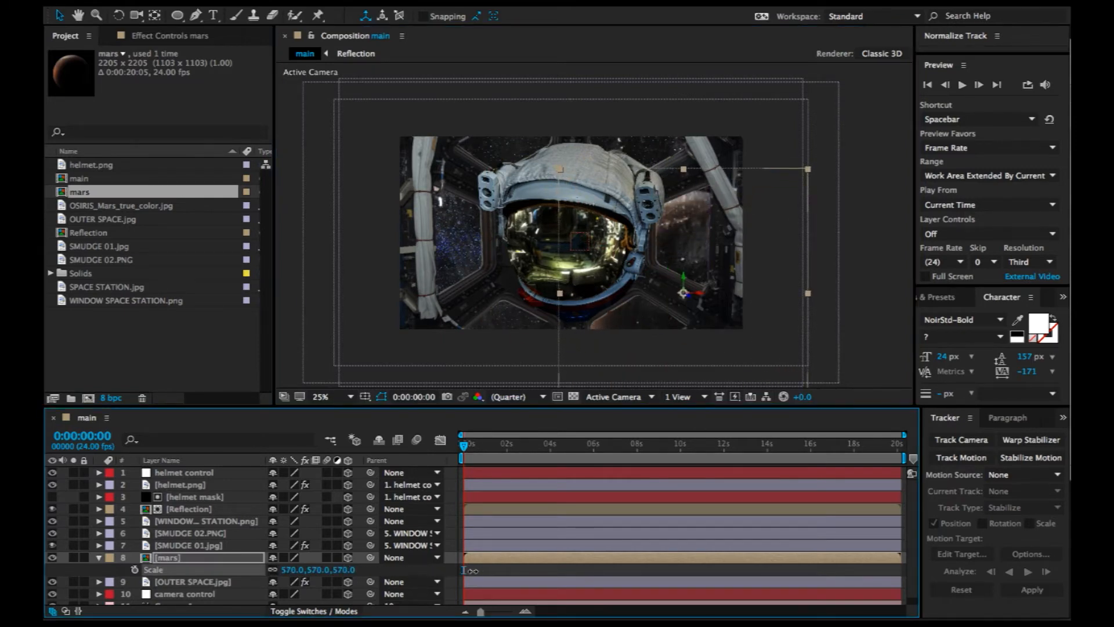
key("r")
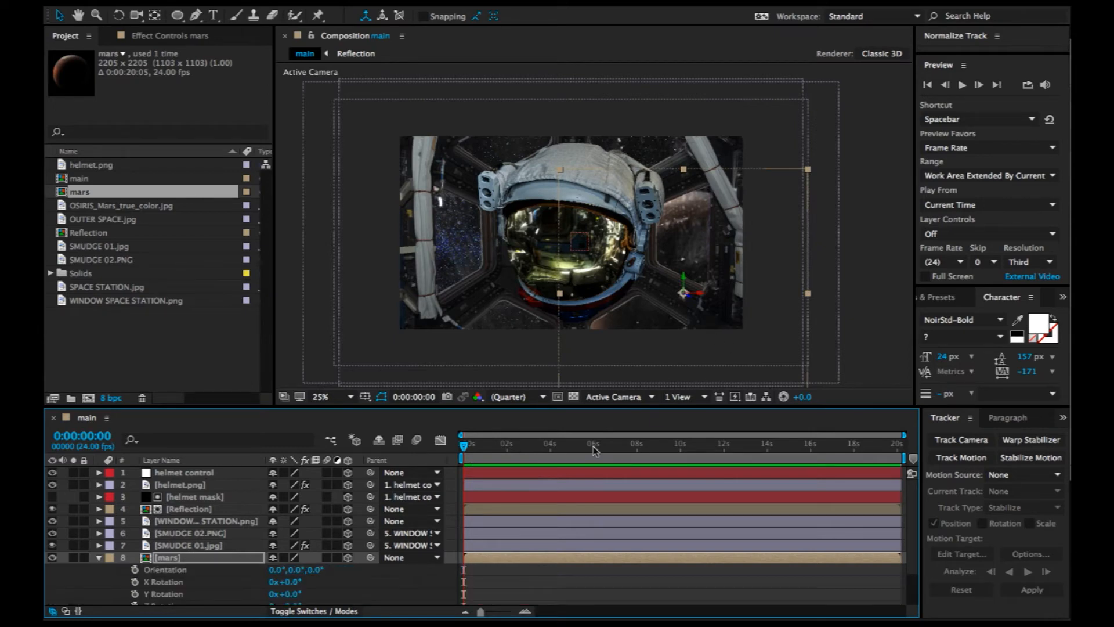
left_click_drag(315, 570, 321, 570)
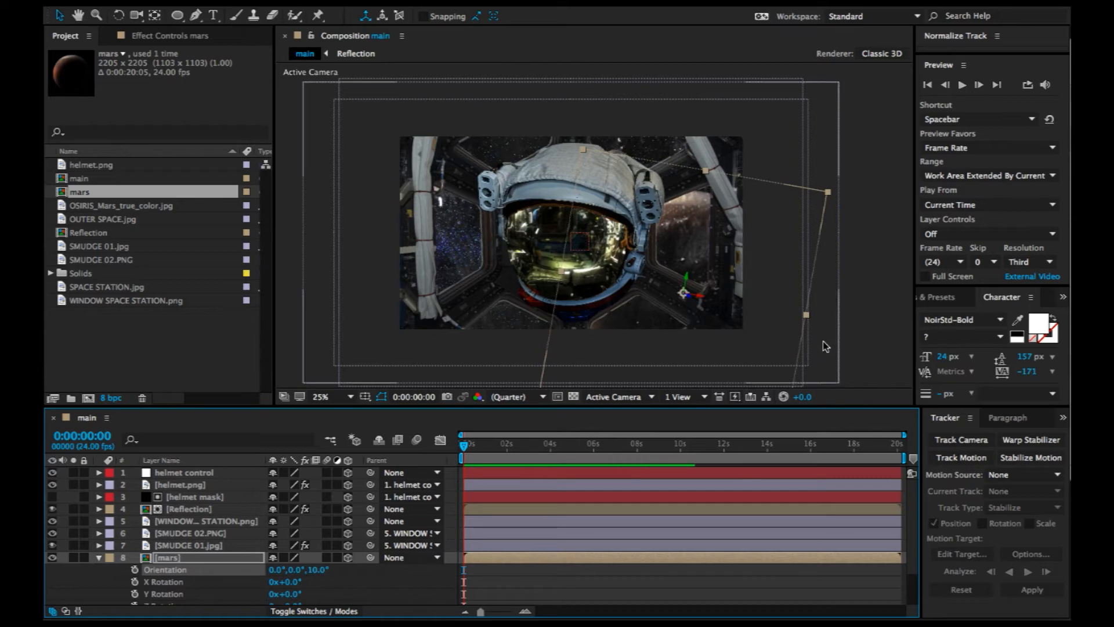
left_click(873, 337)
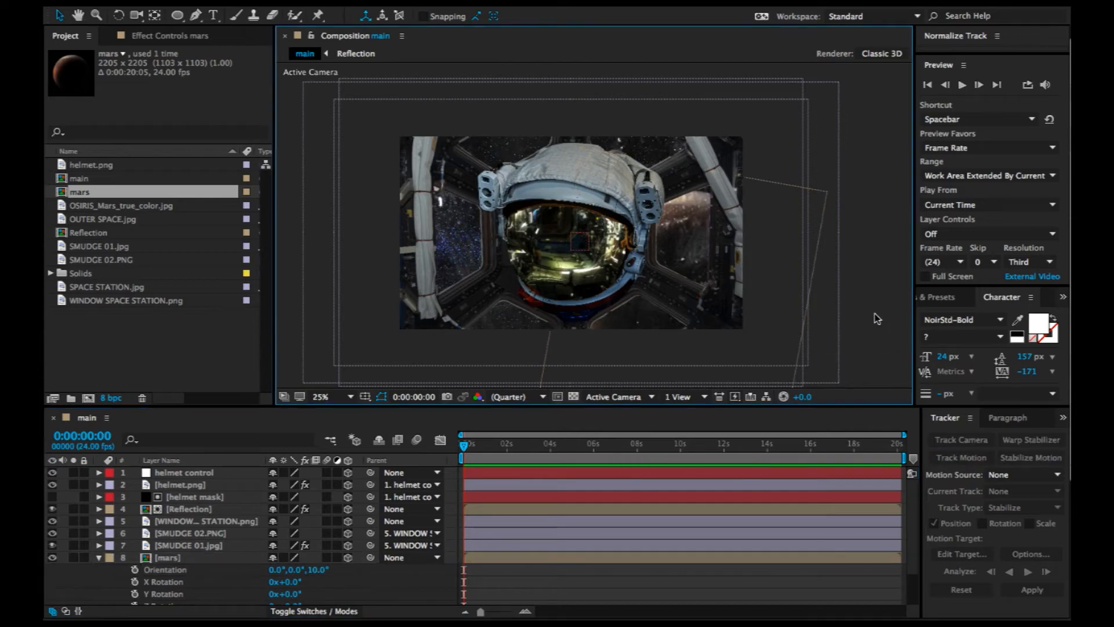
left_click(99, 559)
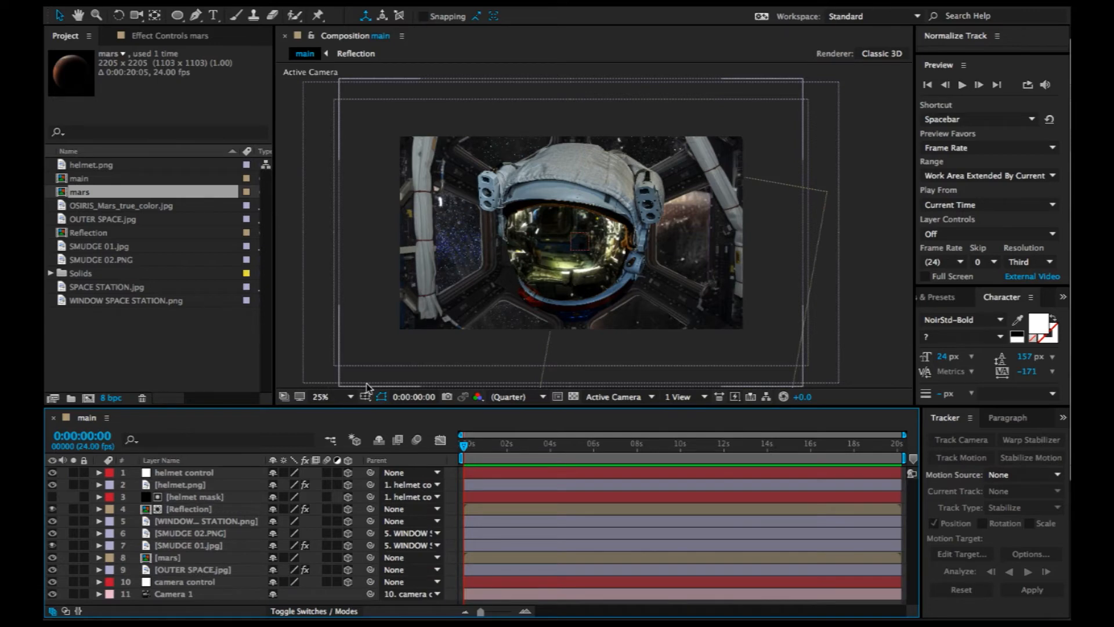
Create a point light named "A sun" with Falloff set to None in the main composition.
right_click(284, 341)
mouse_move(298, 349)
left_click(482, 398)
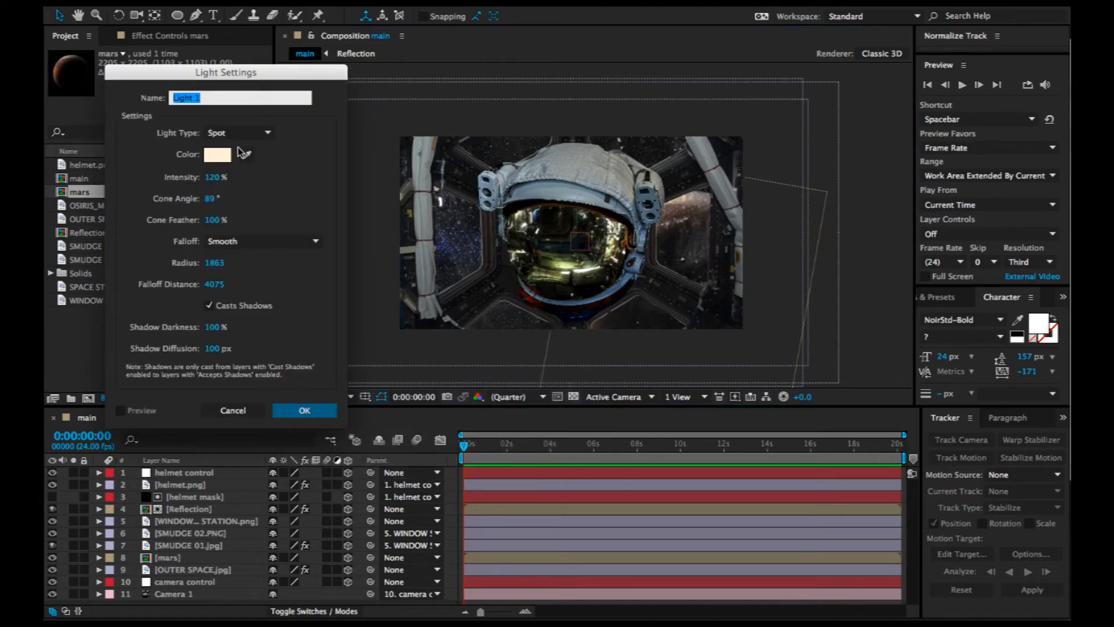
type("A sun")
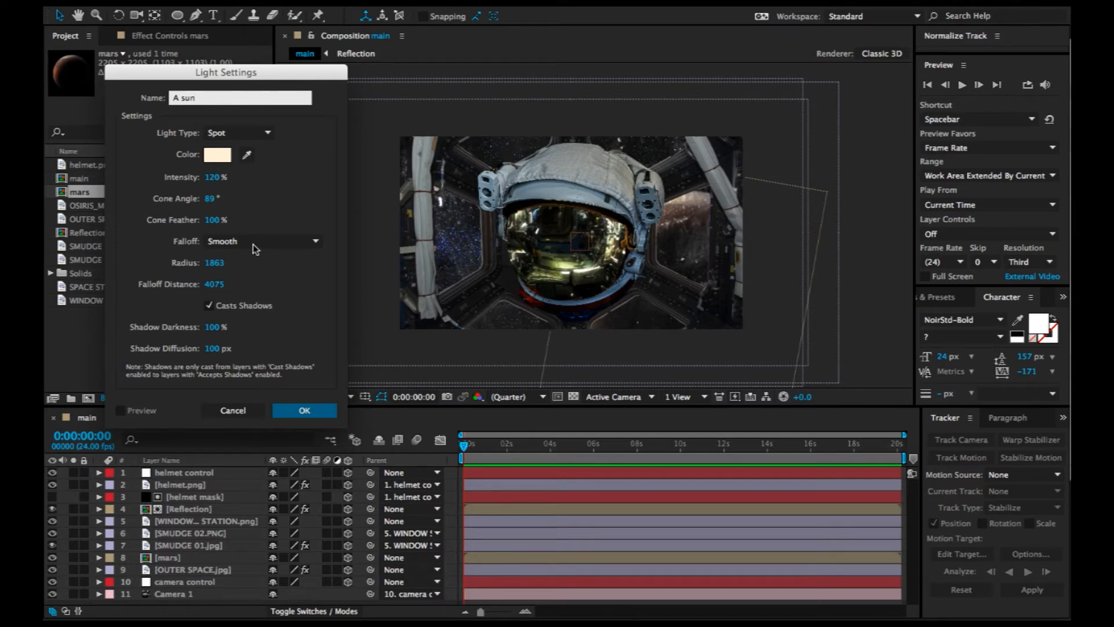
left_click(230, 134)
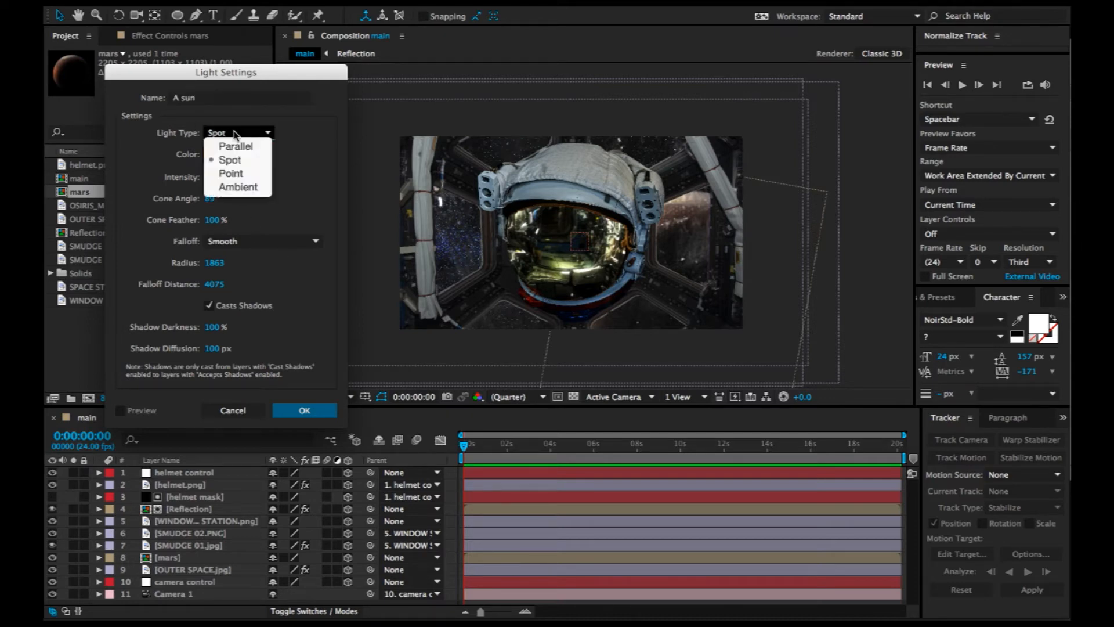
left_click(239, 174)
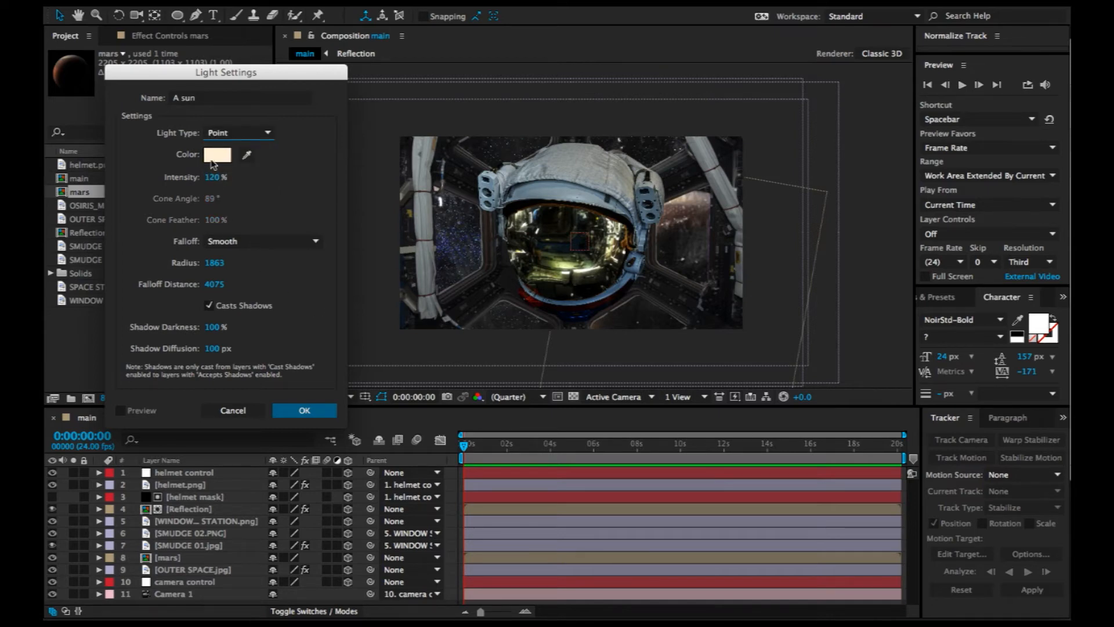
left_click(236, 242)
left_click(231, 255)
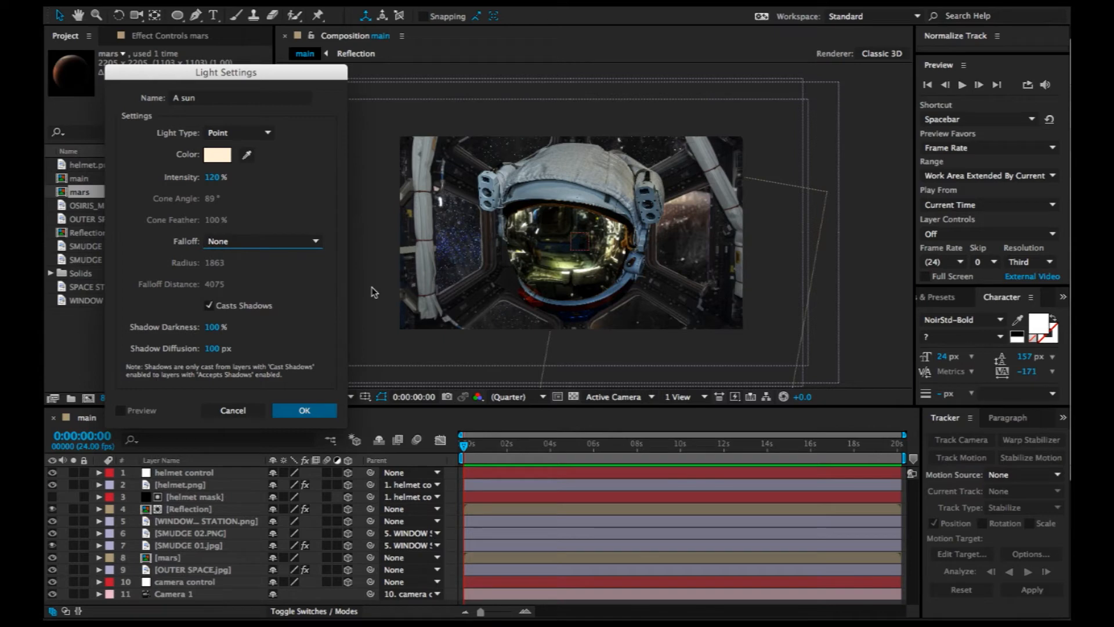
left_click(309, 410)
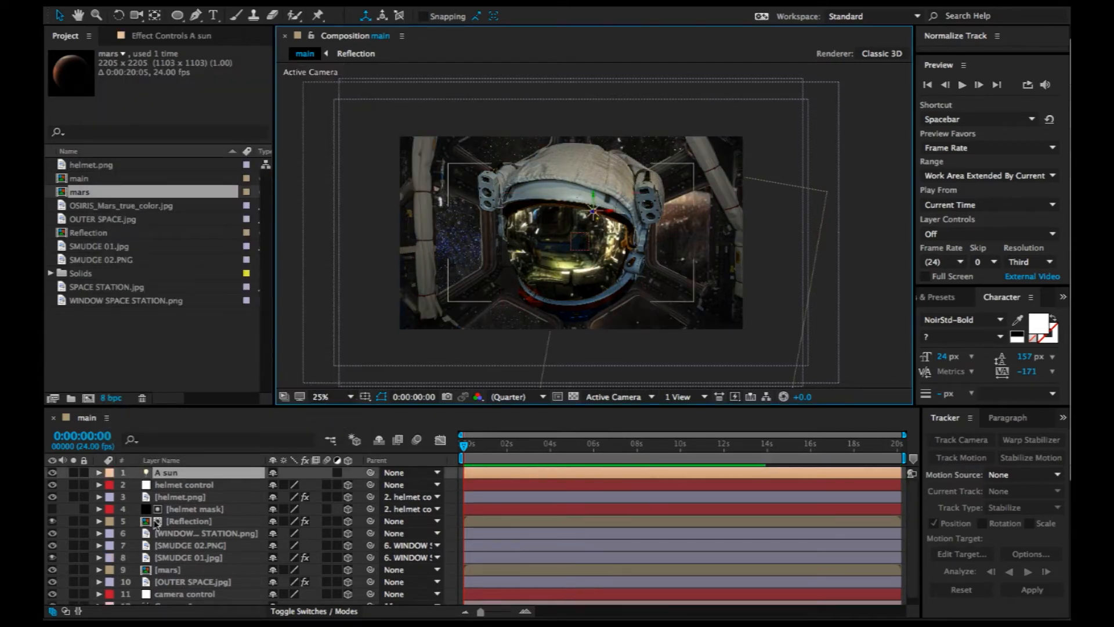
Turn off Accepts Shadows and Accepts Lights for the mars and OUTER SPACE.jpg layers, and collapse both layers.
scroll(176, 487, "down", 1)
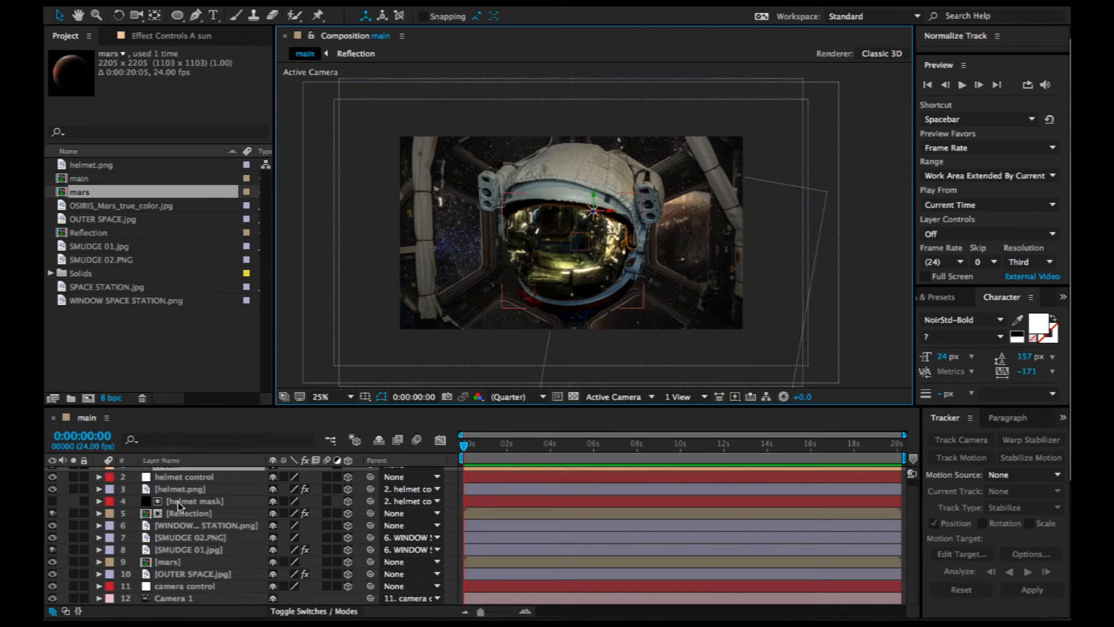
left_click(183, 584)
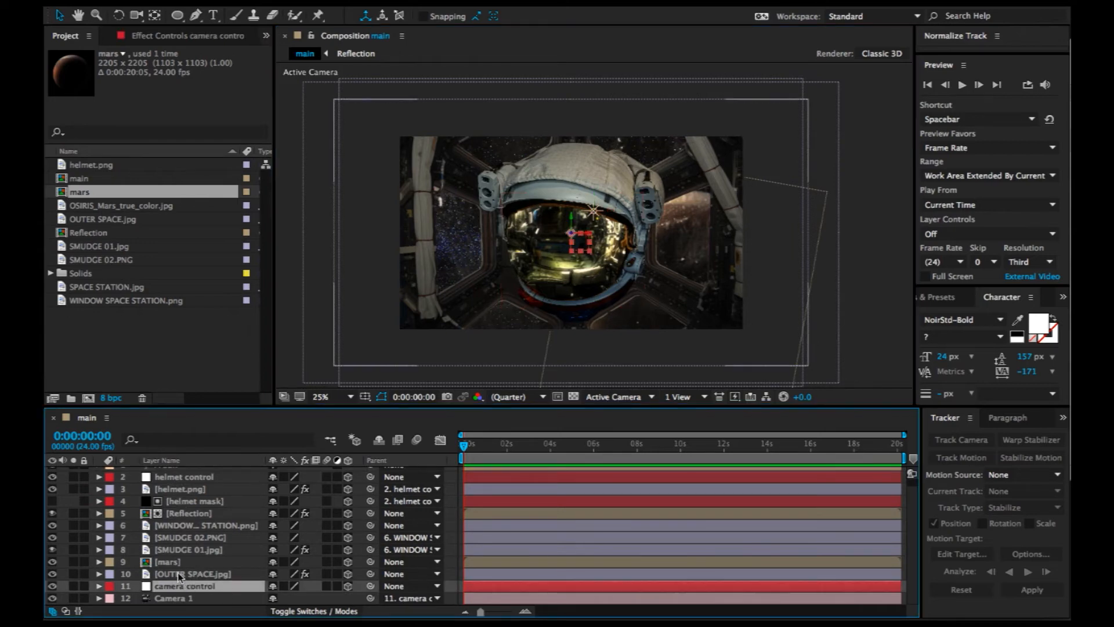
left_click(178, 575)
left_click(168, 562, "shift")
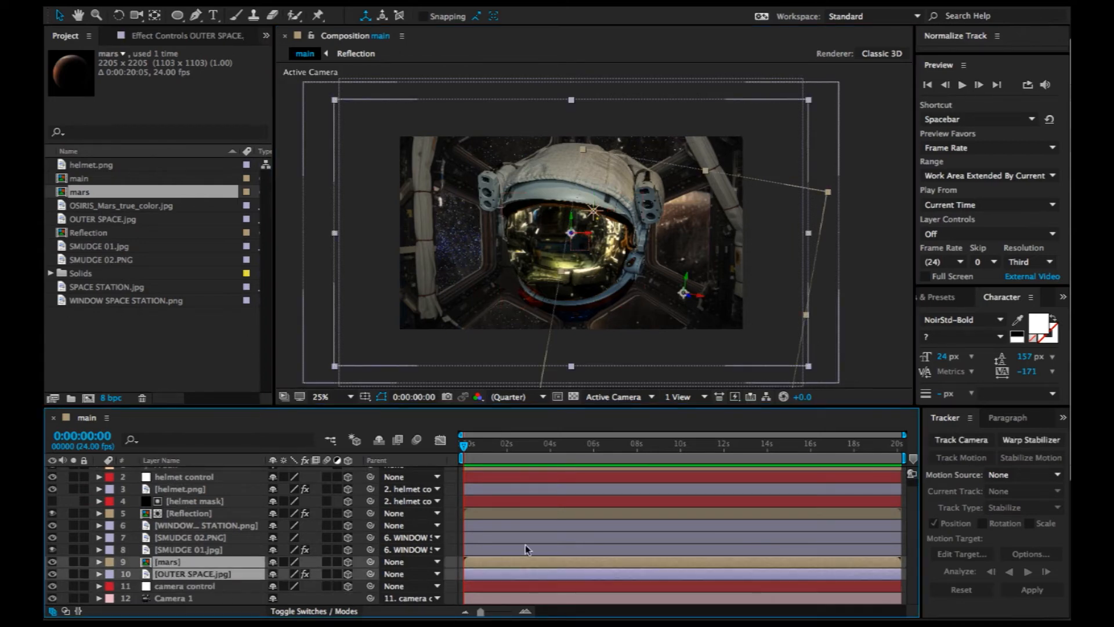
key("a")
key("a")
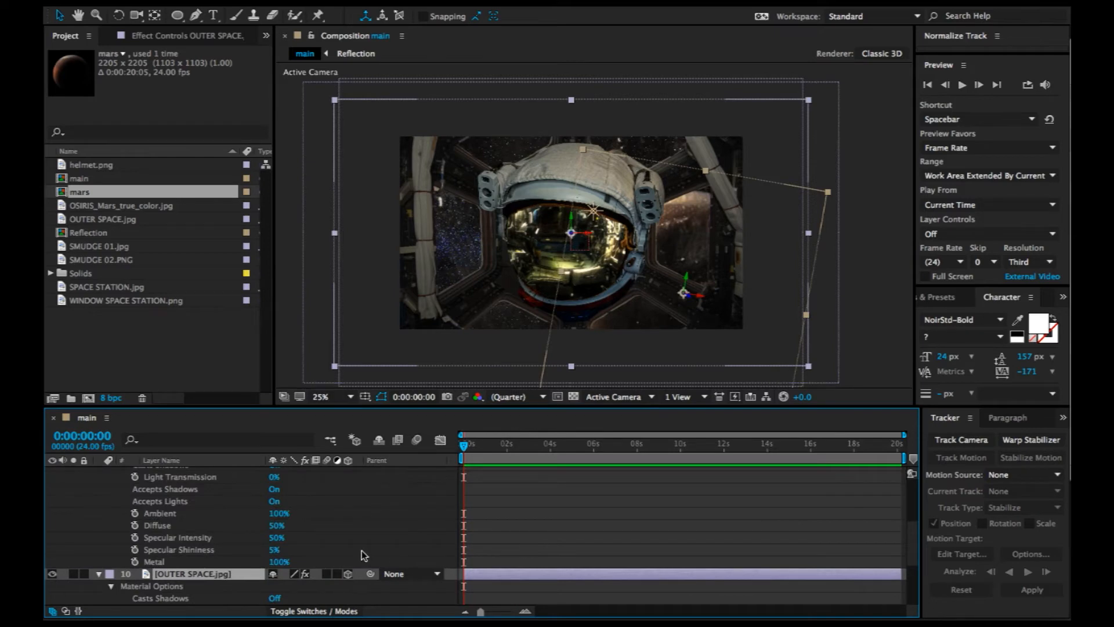
scroll(361, 550, "up", 1)
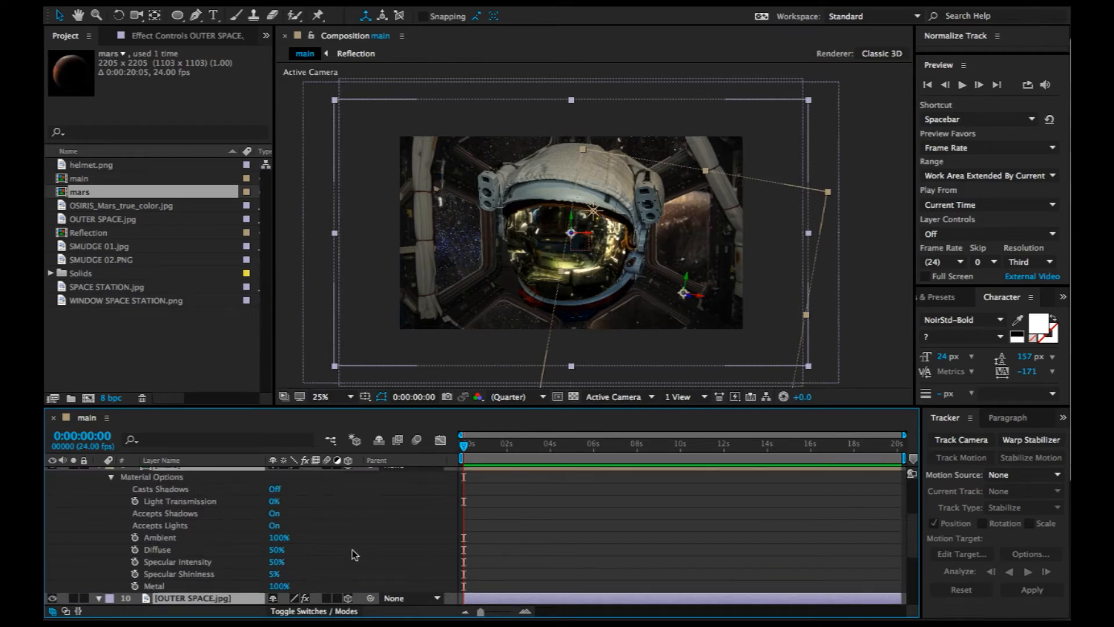
left_click(274, 513)
left_click(274, 513)
left_click(276, 525)
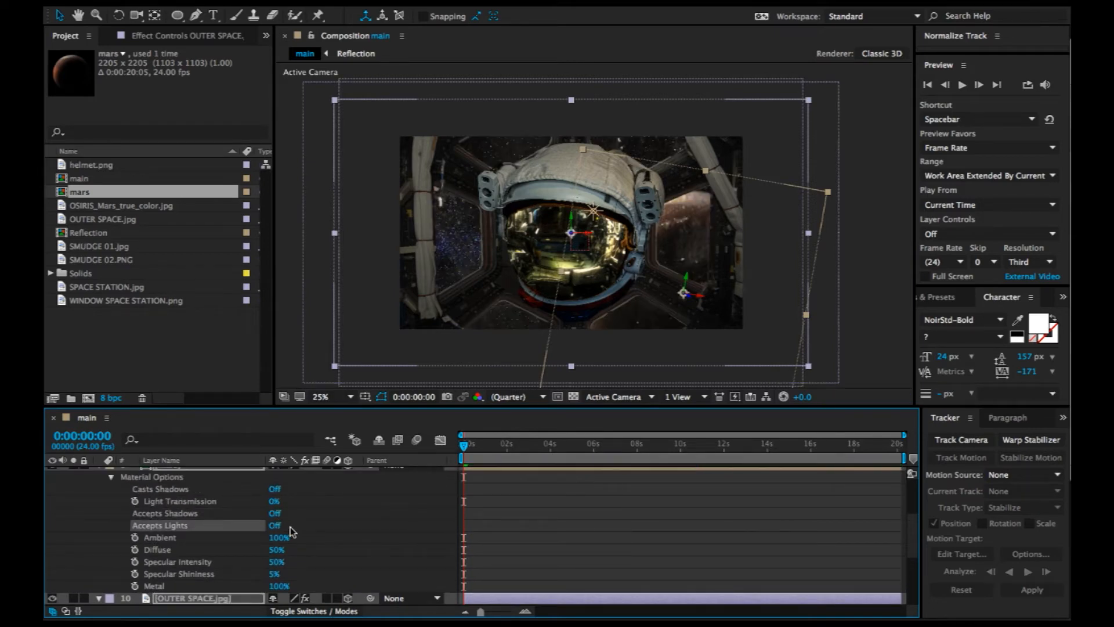
left_click(330, 536)
scroll(160, 498, "up", 1)
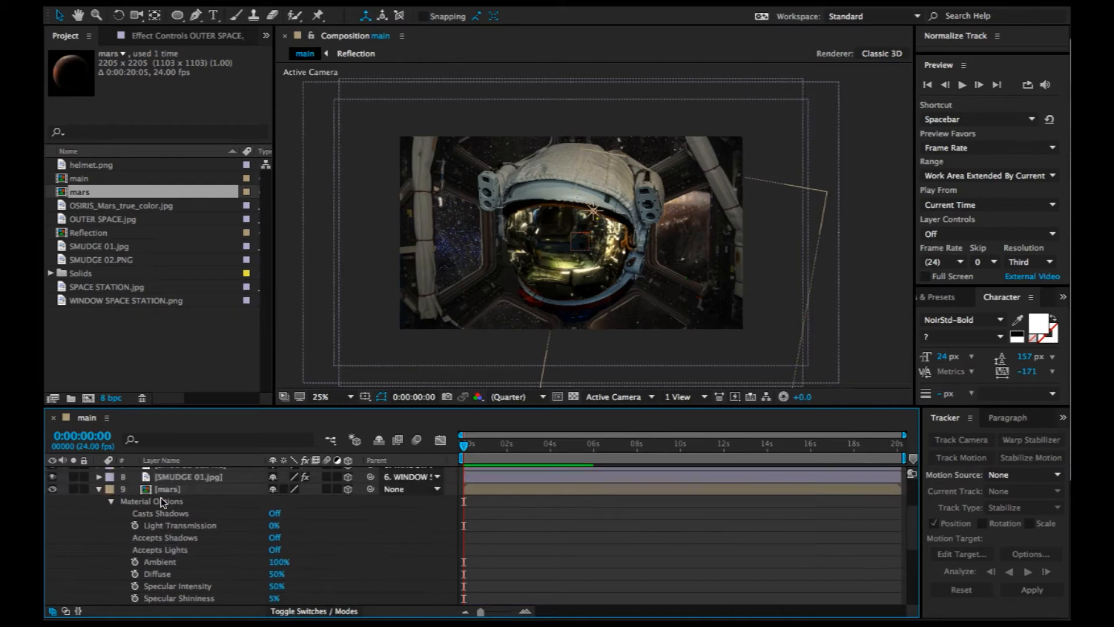
left_click(99, 489)
left_click(98, 500)
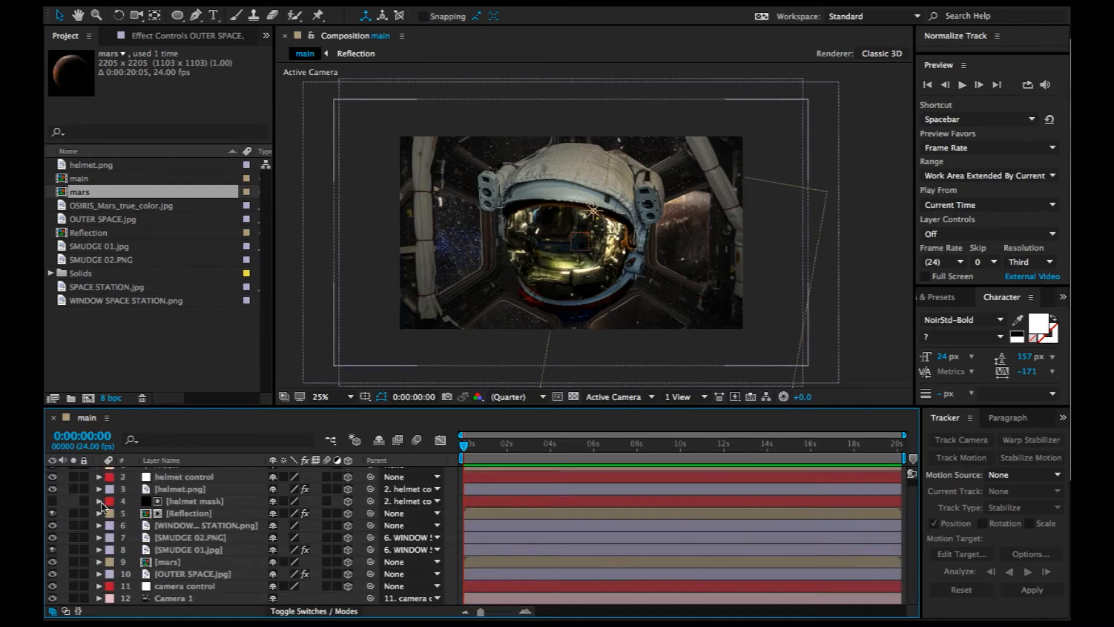
Set the Z position of the A sun light to 20000.
scroll(201, 531, "up", 1)
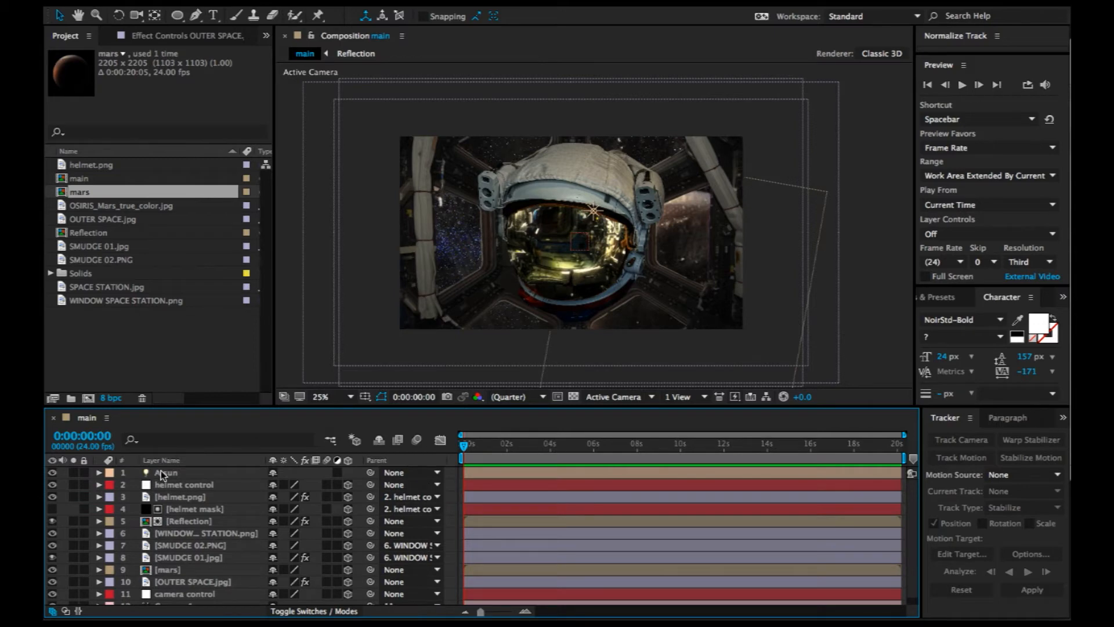
left_click(164, 472)
key("p")
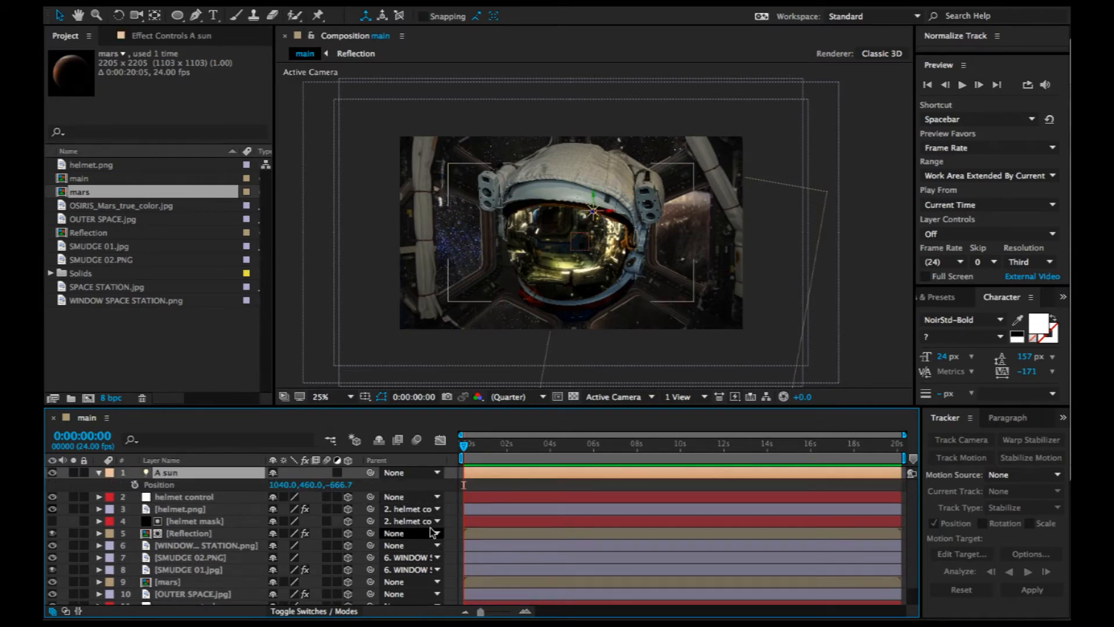
left_click(347, 484)
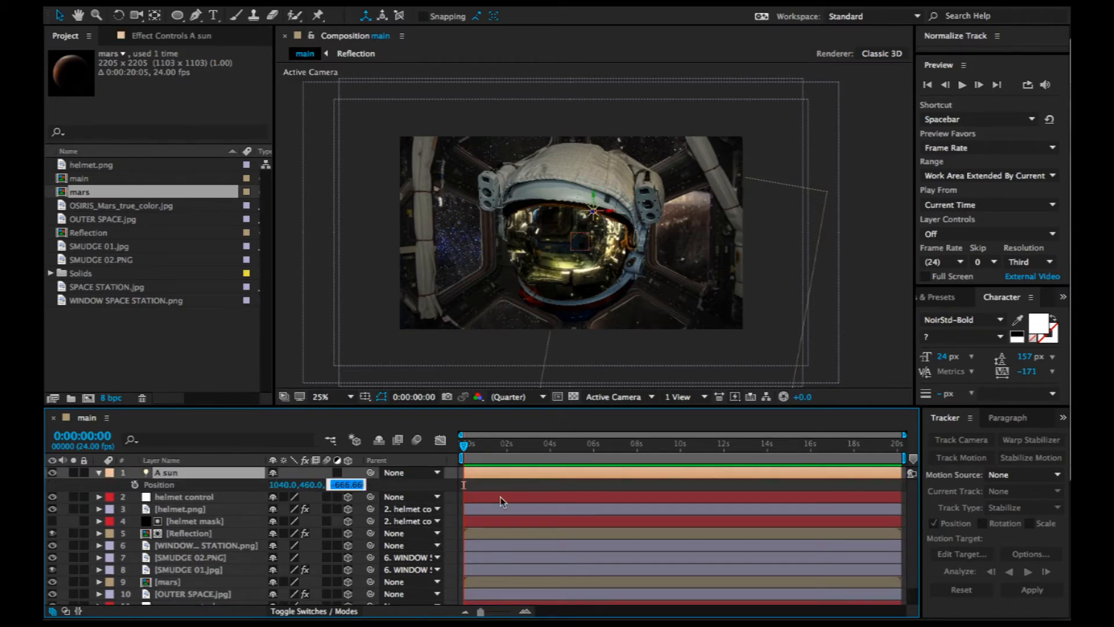
type("20000")
key("Return")
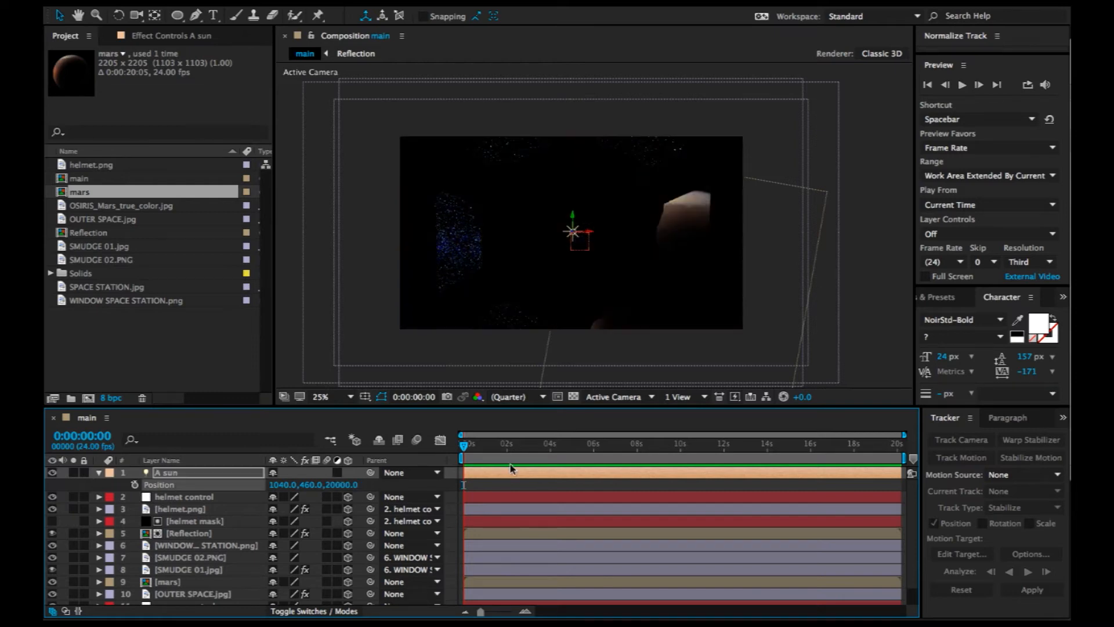
Move the A sun light up and left into the starry window area beside the helmet, and collapse its layer.
left_click(645, 266)
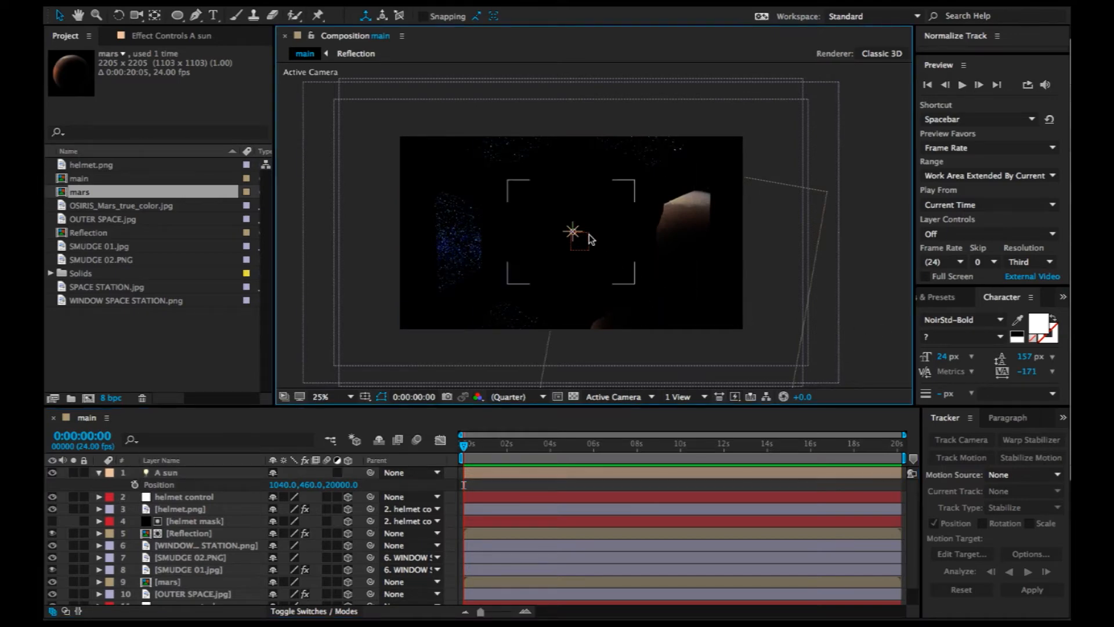
left_click_drag(573, 231, 452, 204)
left_click(651, 261)
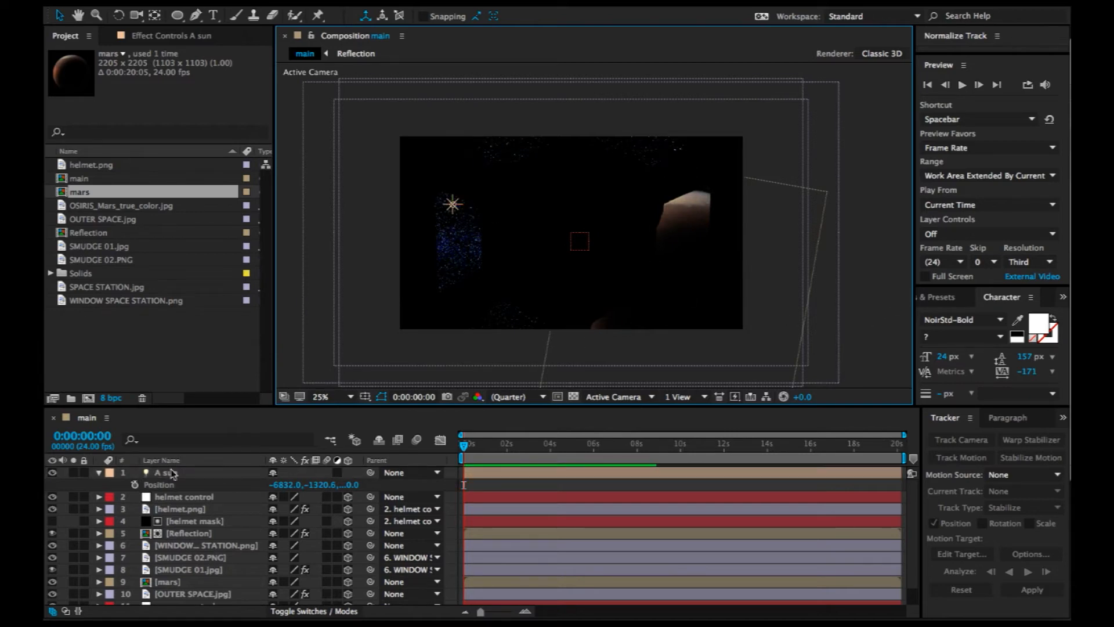
left_click(99, 473)
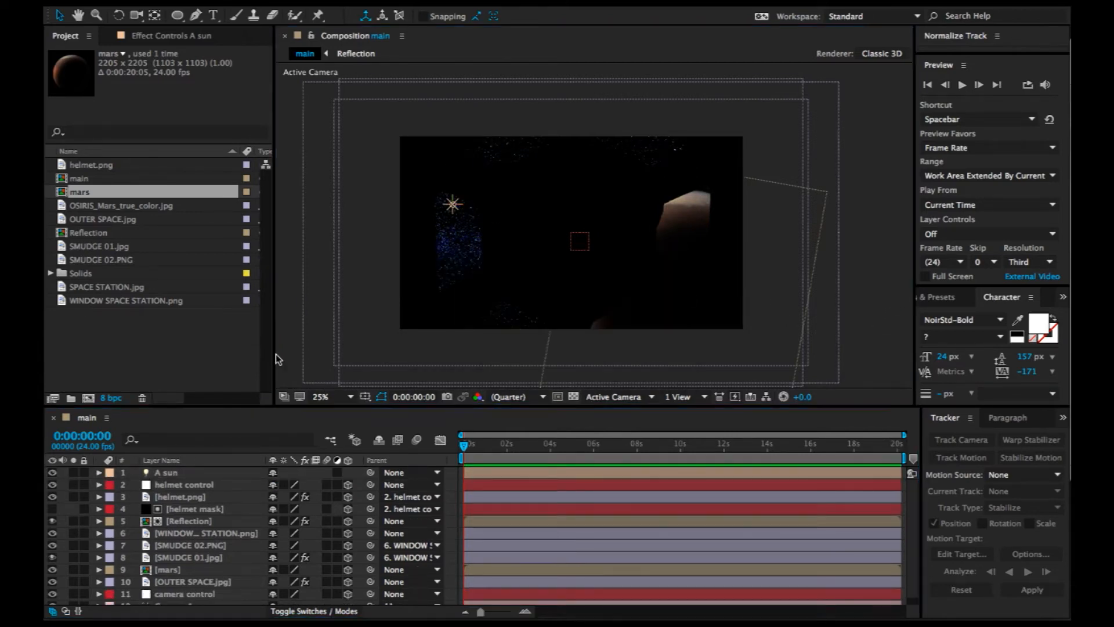
Start adding another new layer to the main composition.
right_click(279, 338)
mouse_move(325, 344)
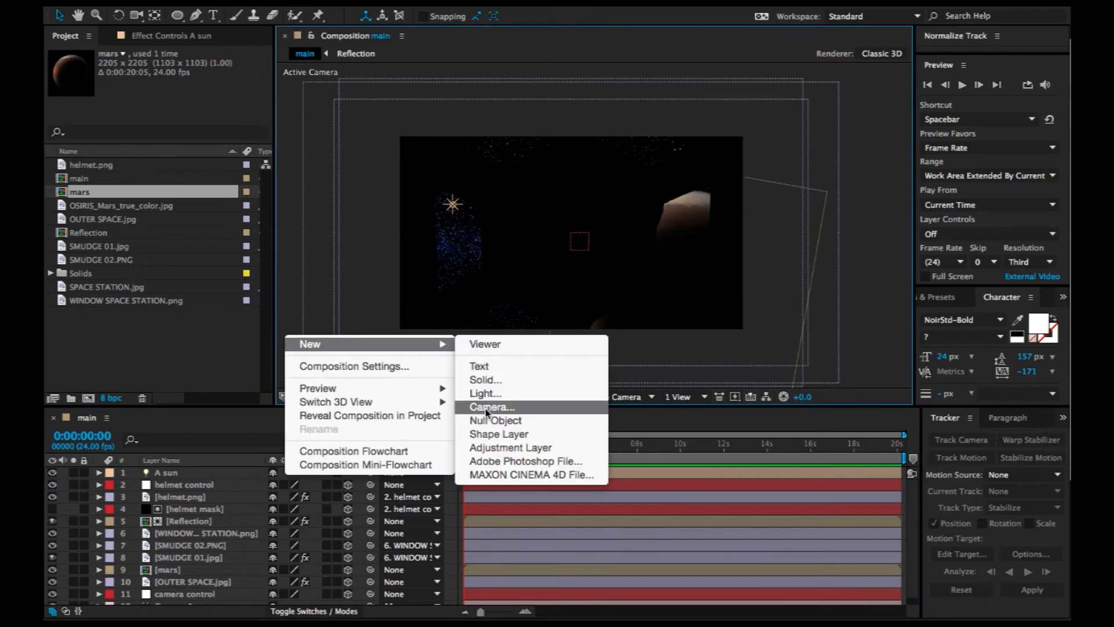
Create a new composition-sized black solid named "optical sun".
left_click(496, 385)
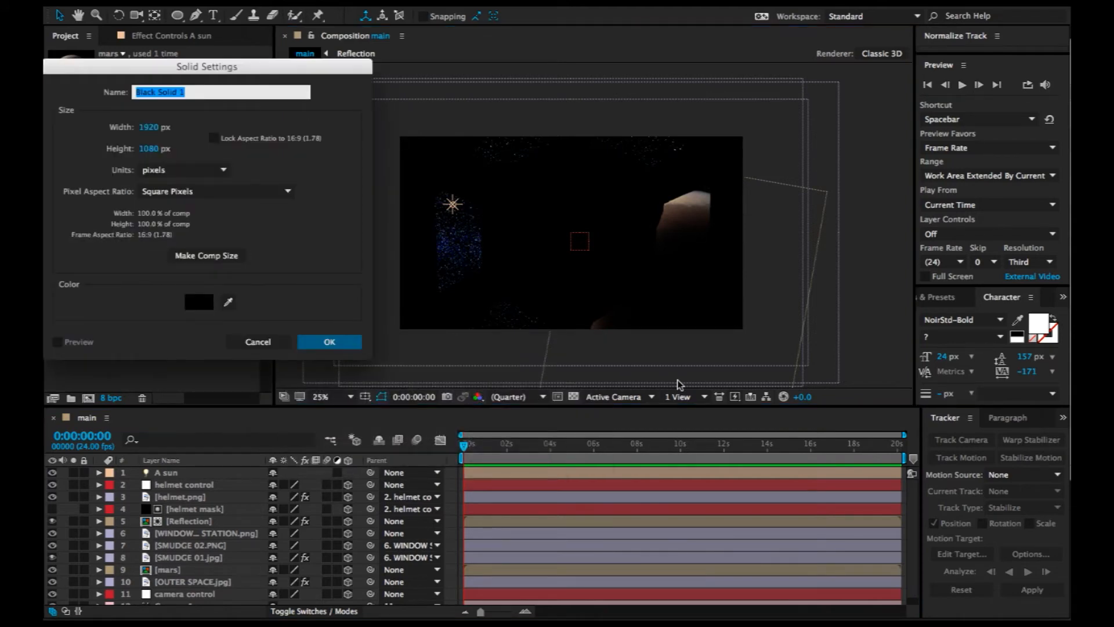
type("optical sun")
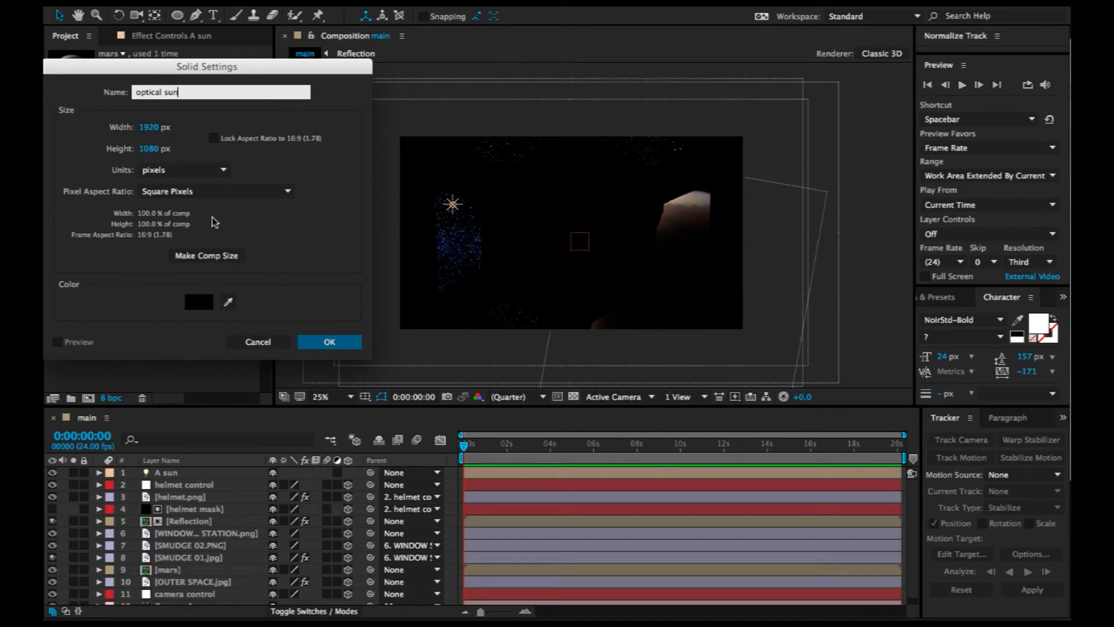
left_click(224, 256)
left_click(329, 342)
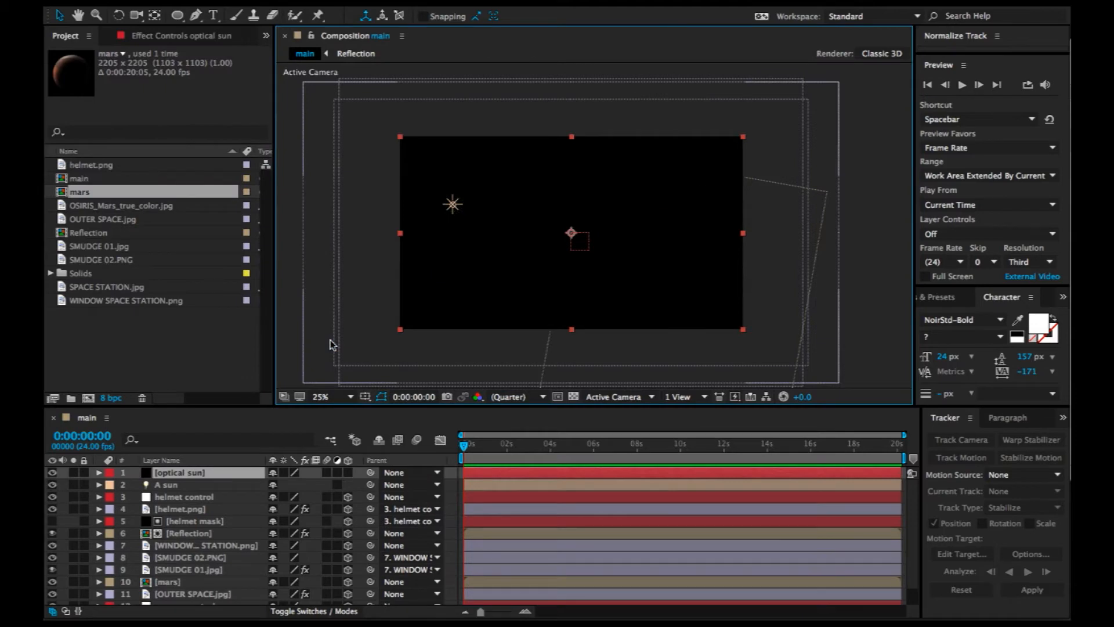
Apply the Optical Flares effect to the optical sun layer.
left_click(182, 37)
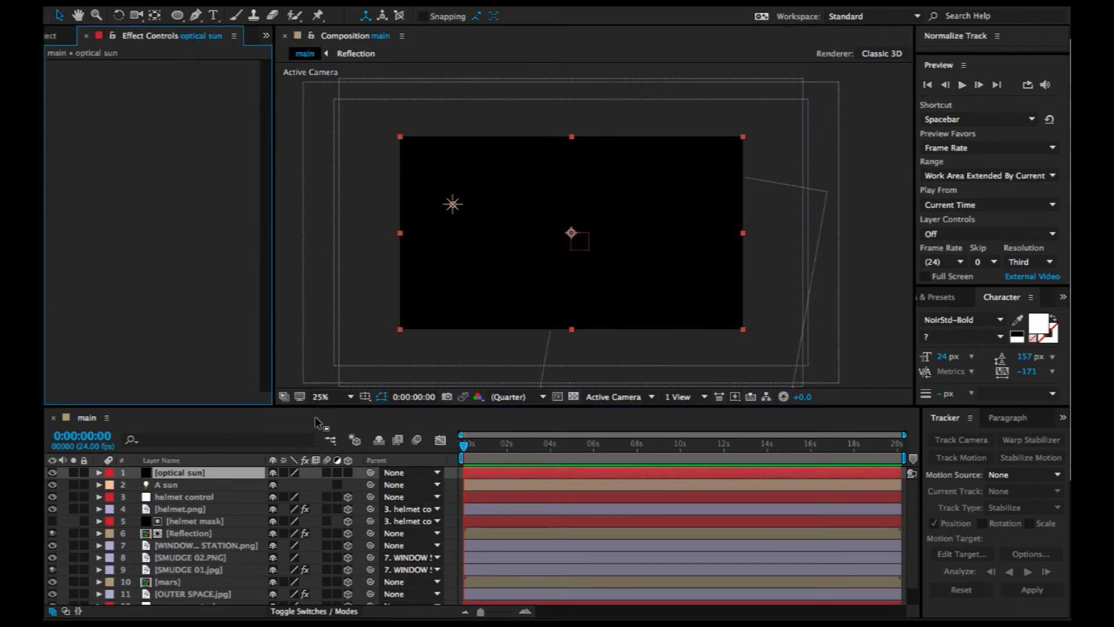
key("ctrl+space")
type("op")
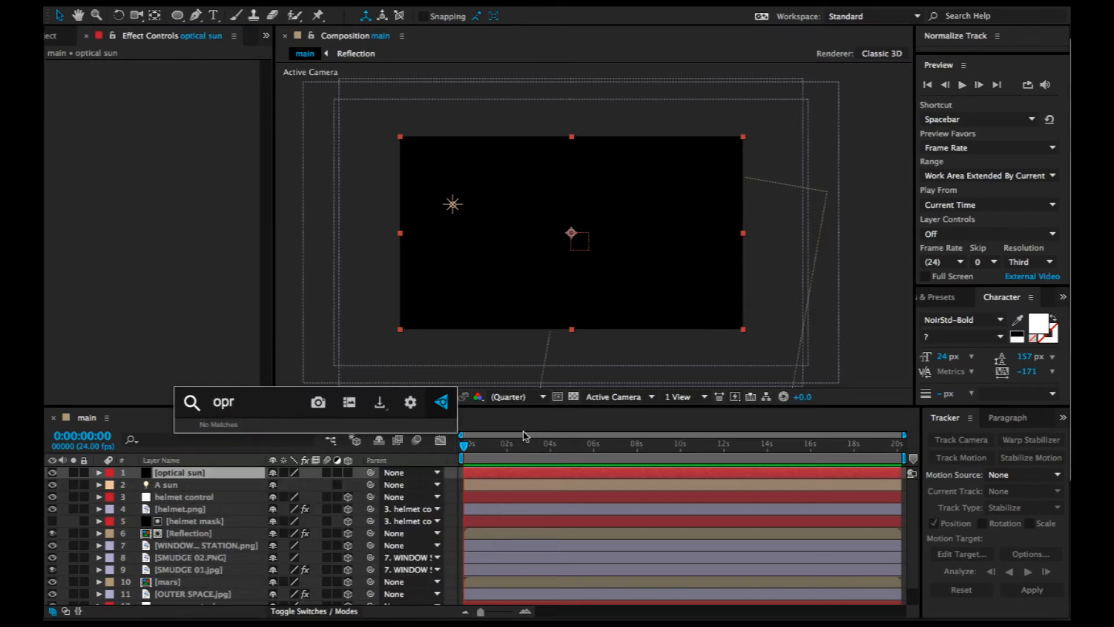
type("t")
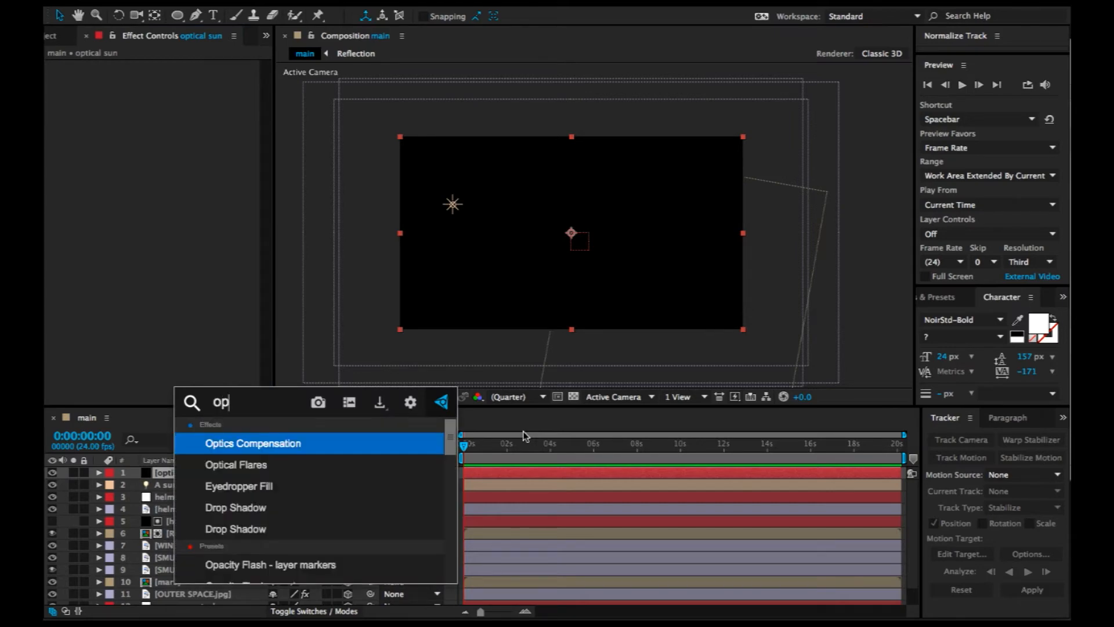
key("Down")
key("Return")
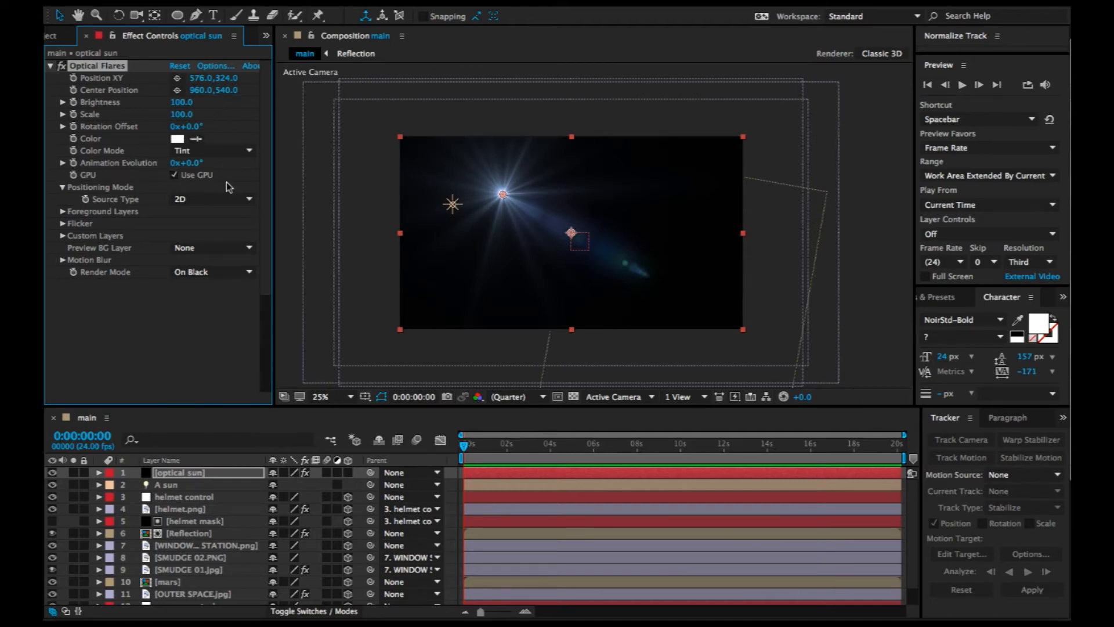
Make the flare track lights whose names start with A and set its render mode to On Transparent.
left_click(212, 200)
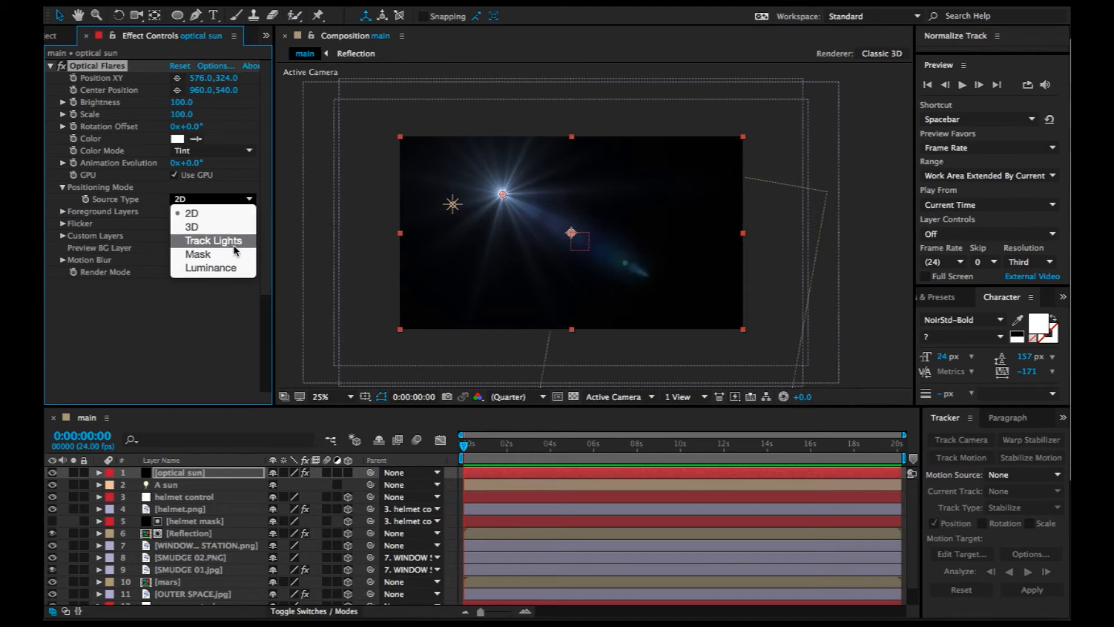
left_click(214, 241)
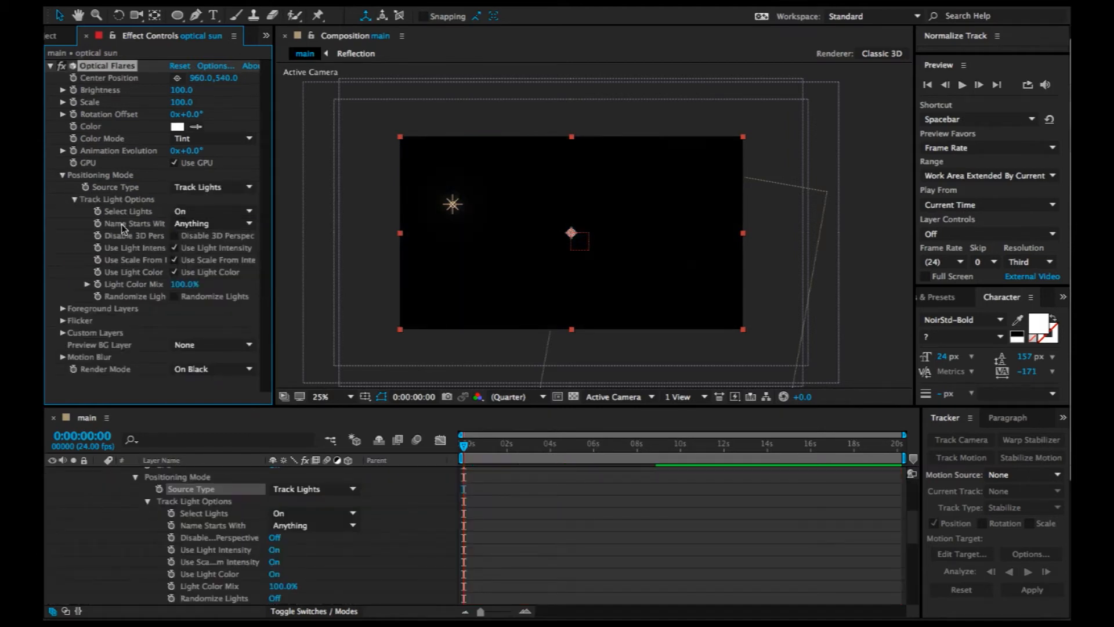
left_click(187, 227)
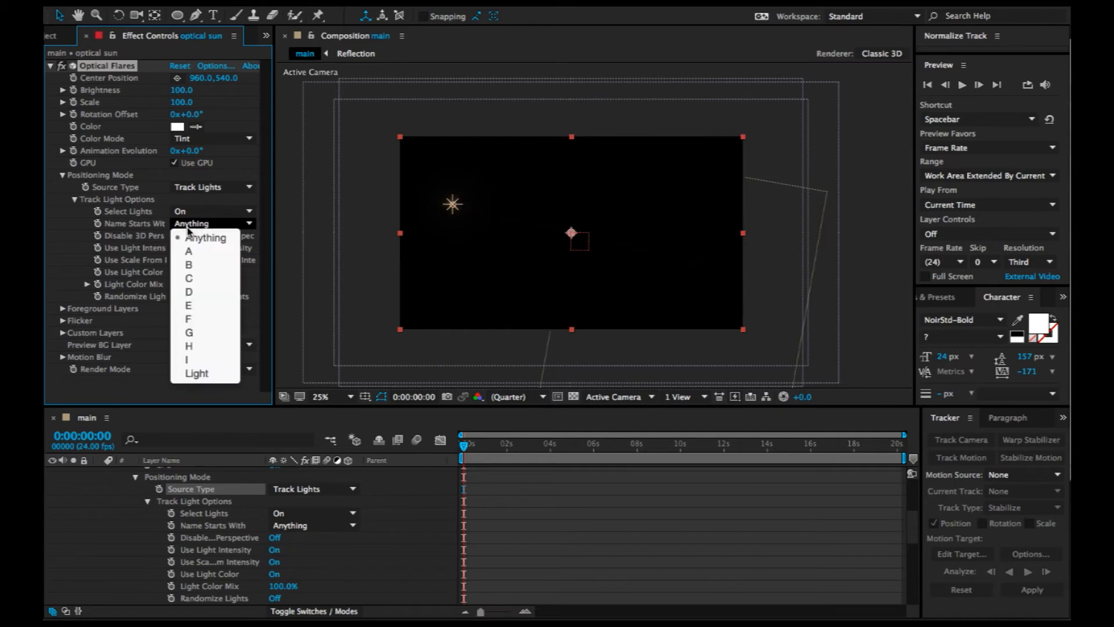
left_click(200, 255)
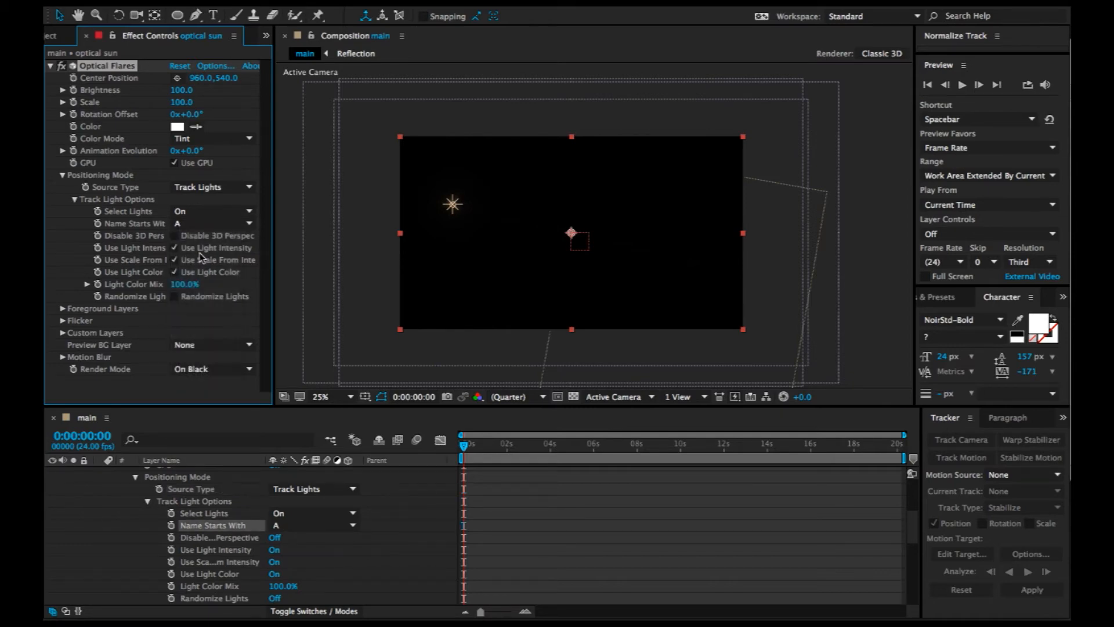
left_click(203, 369)
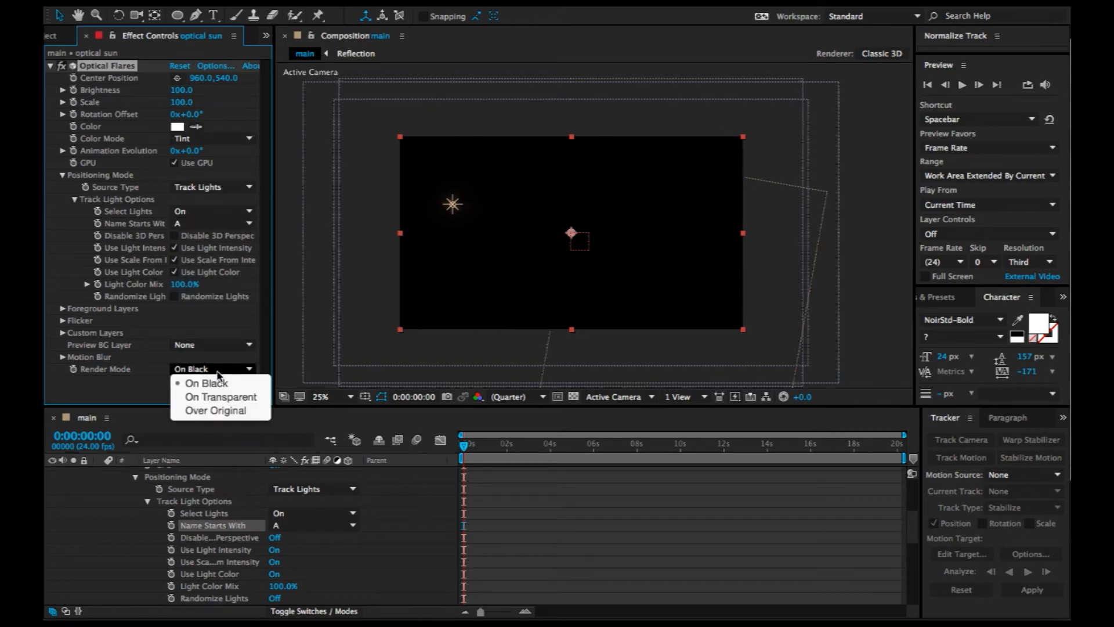
left_click(221, 400)
Set the optical sun layer's blending mode to Add and collapse its properties.
scroll(318, 514, "up", 3)
scroll(312, 539, "up", 1)
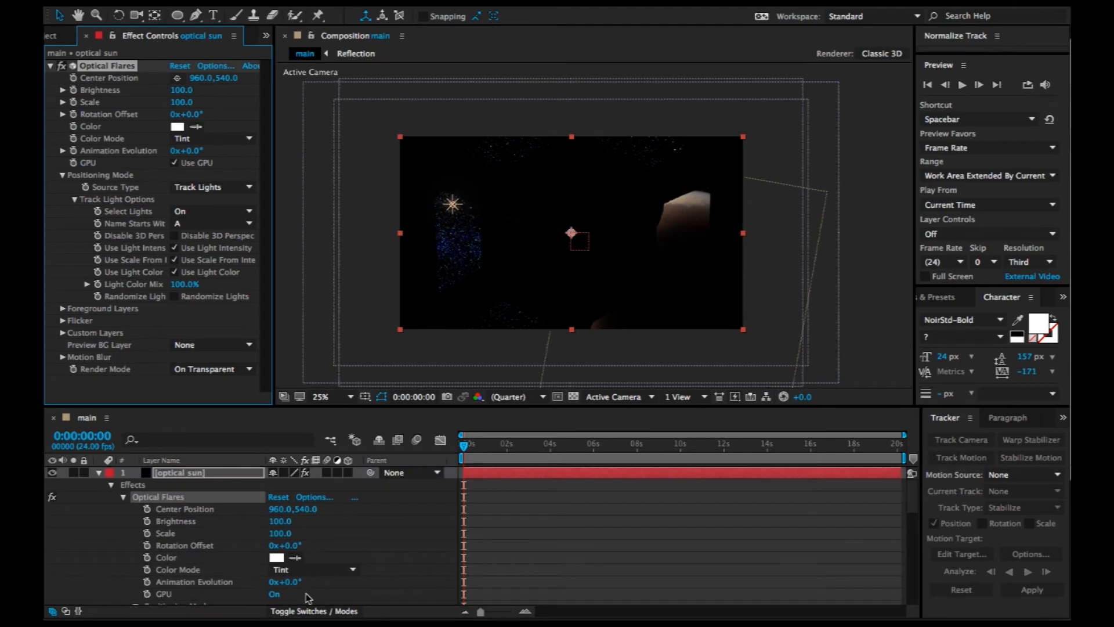
left_click(313, 611)
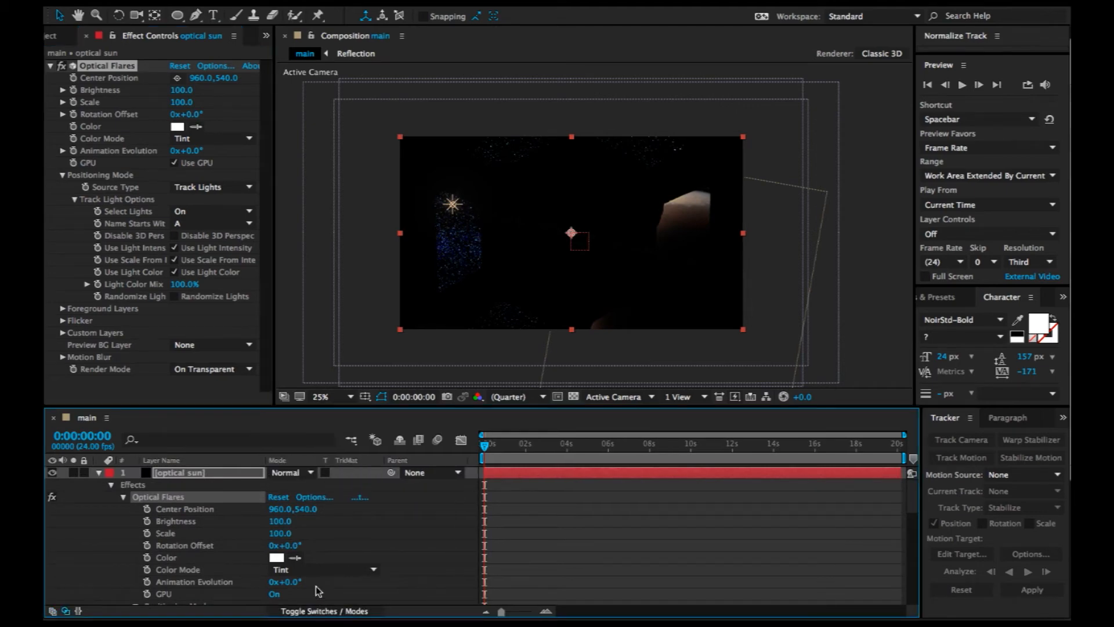
left_click(293, 472)
left_click(293, 181)
left_click(99, 473)
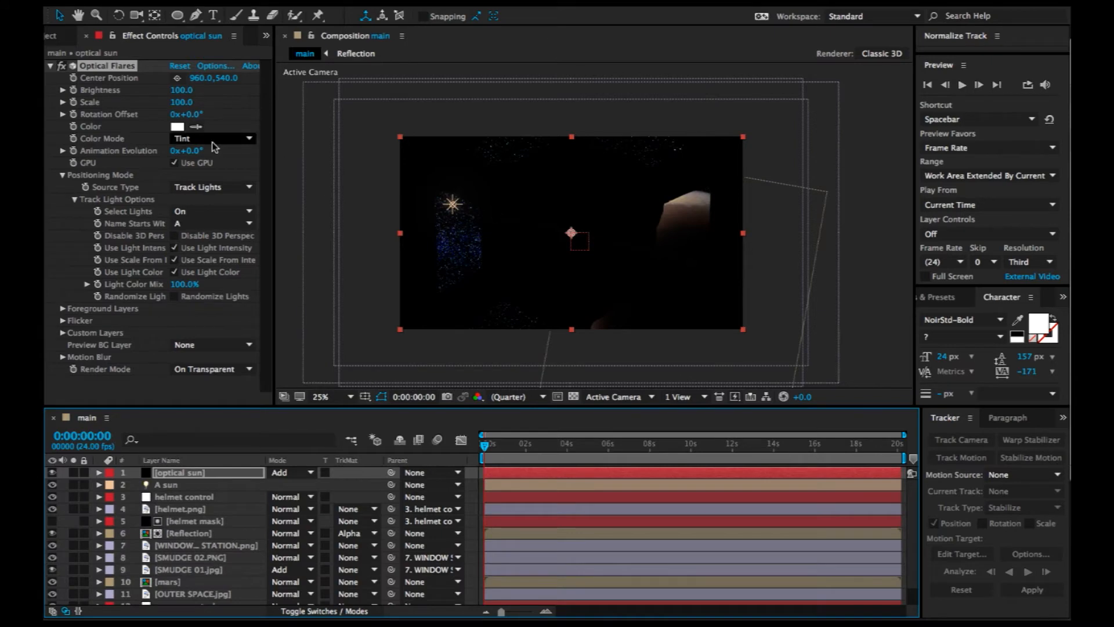
Raise the flare's brightness to 220 and load the Real Sun preset from the Light presets.
mouse_move(181, 90)
left_mouse_down()
mouse_move(202, 90)
mouse_move(188, 90)
left_mouse_up()
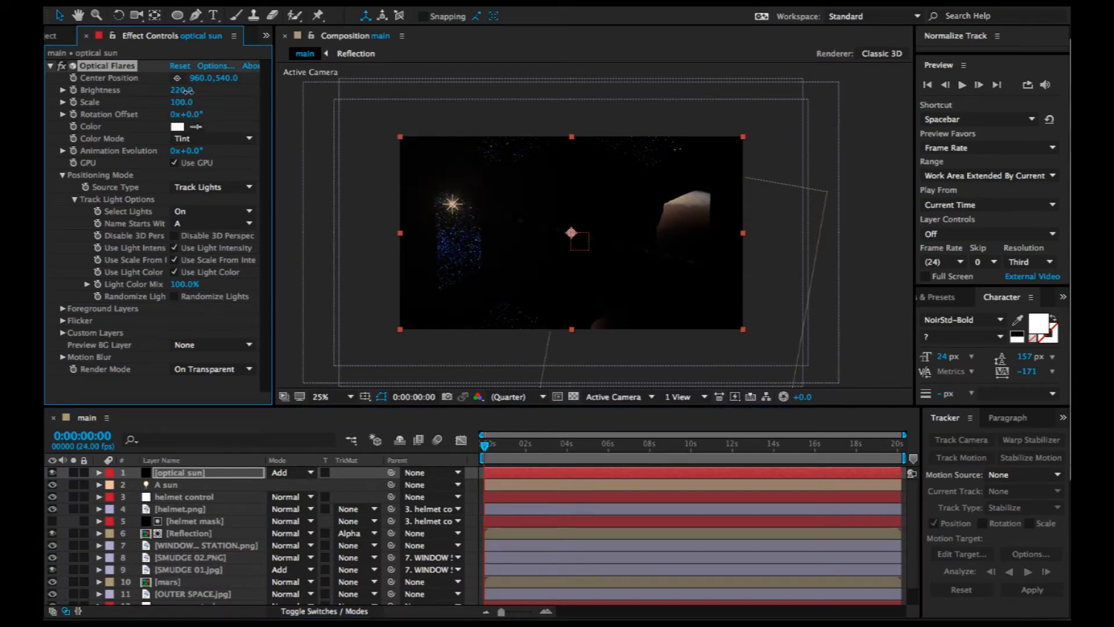
left_click(207, 67)
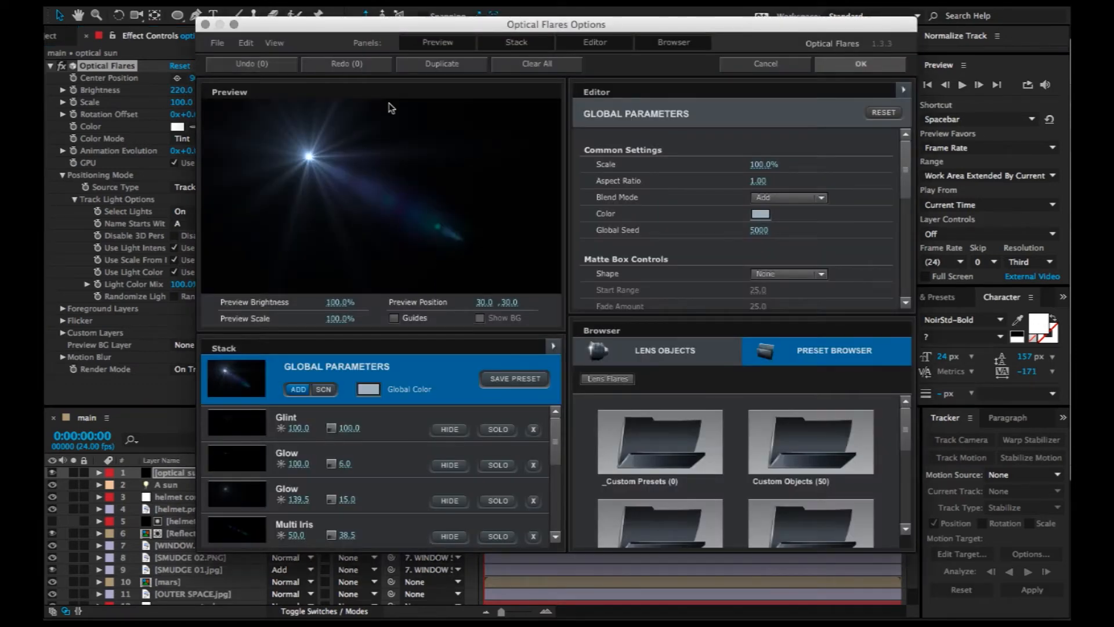
left_click(647, 515)
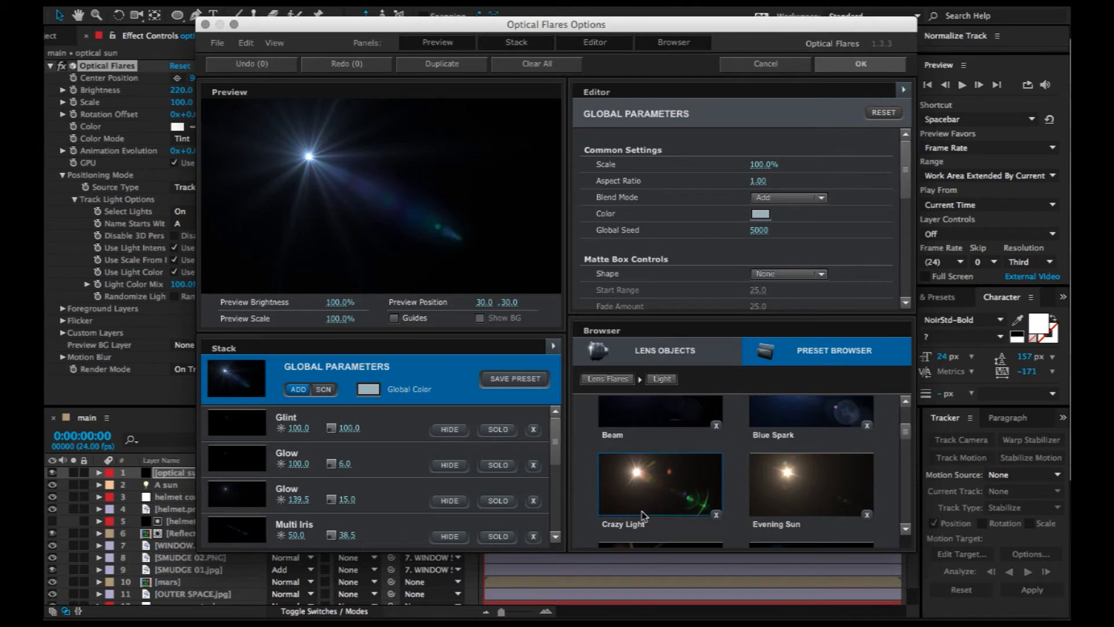
scroll(641, 516, "down", 3)
scroll(641, 518, "down", 2)
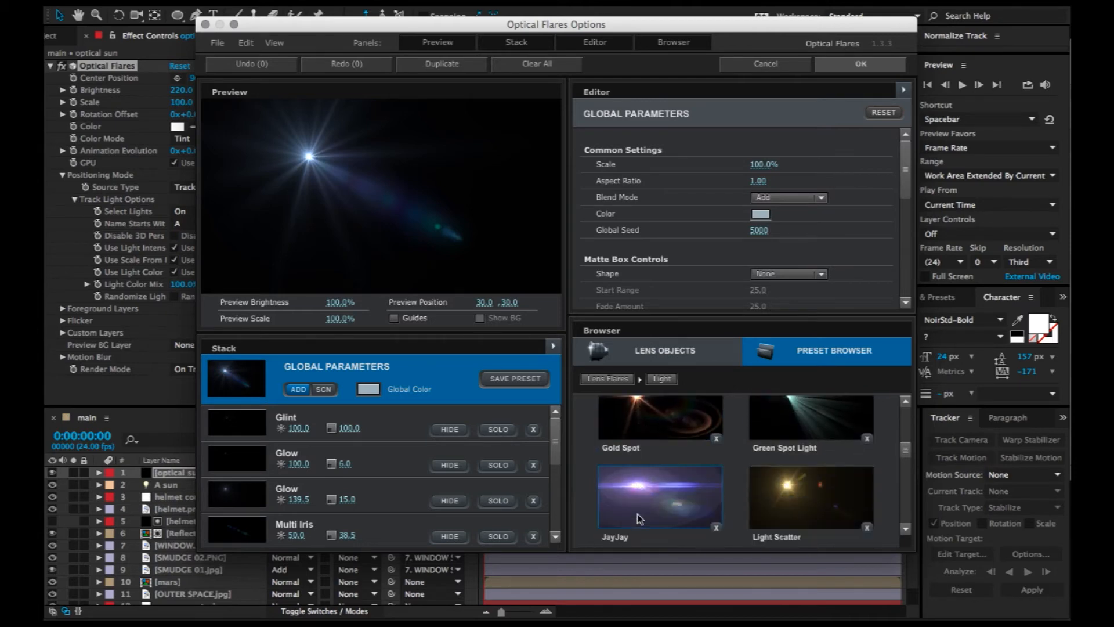
scroll(639, 518, "down", 3)
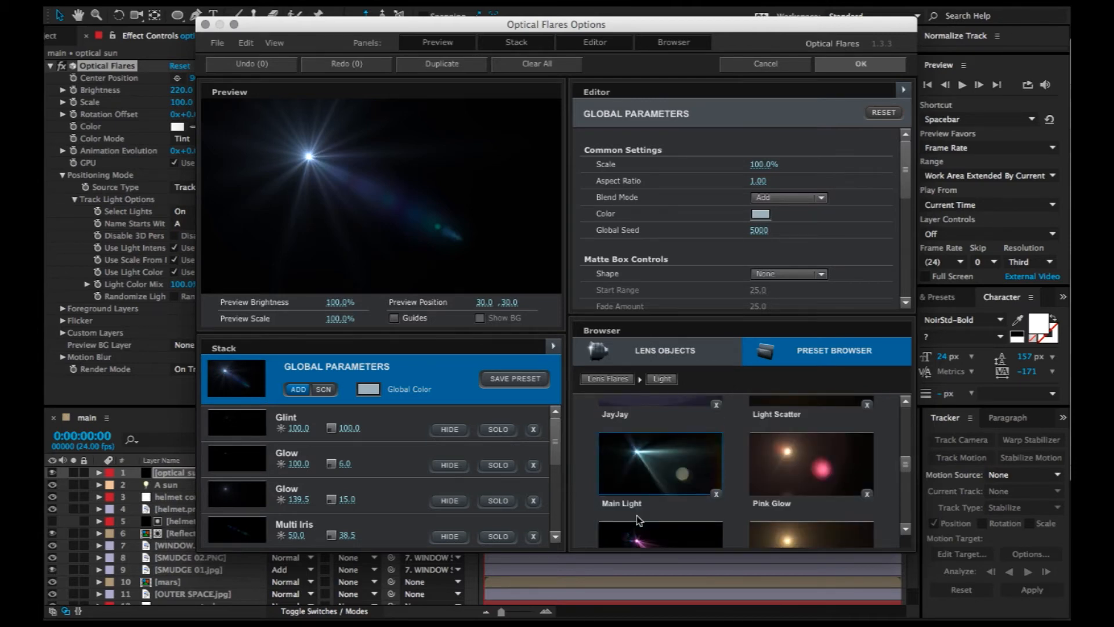
scroll(638, 518, "down", 2)
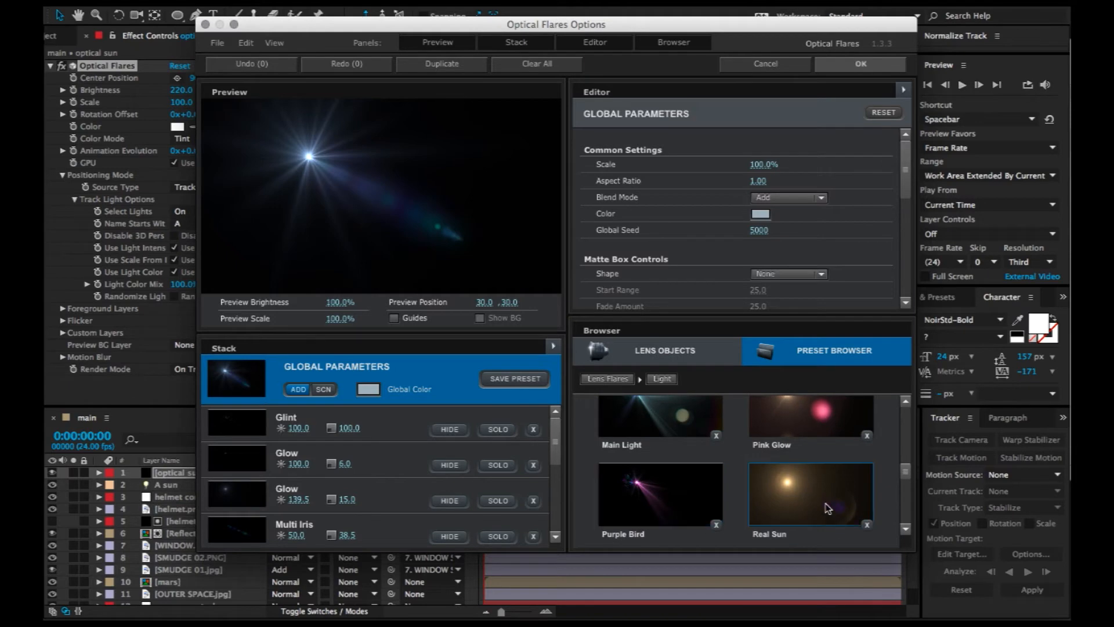
left_click(827, 508)
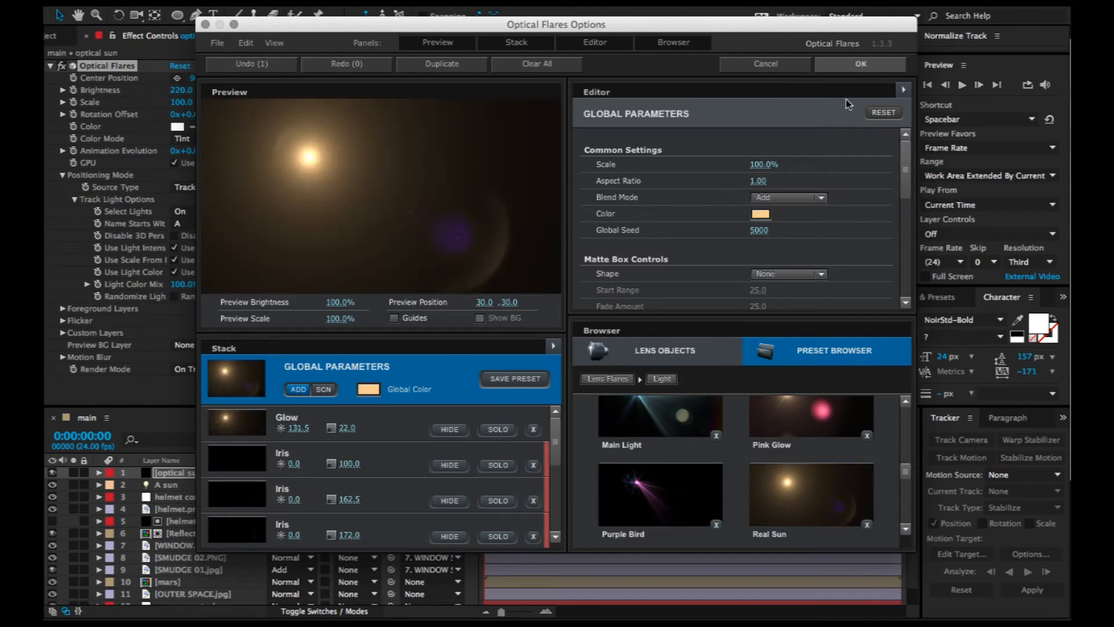
left_click(861, 64)
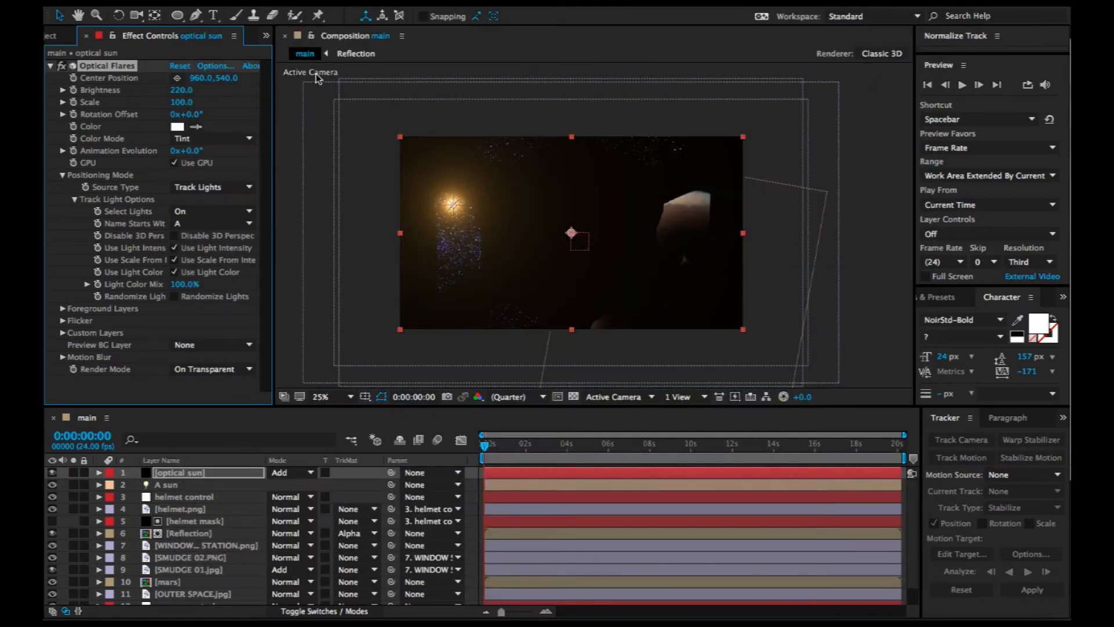
Increase the sun flare's scale to 230 and its brightness to 280.
left_click_drag(181, 103, 182, 90)
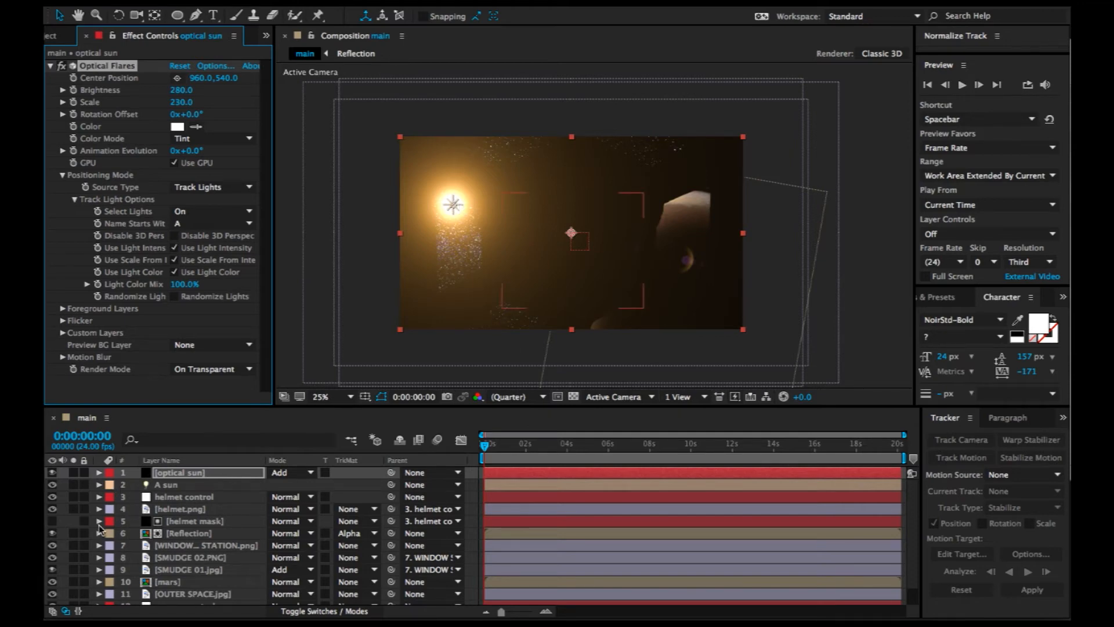
left_click(513, 458)
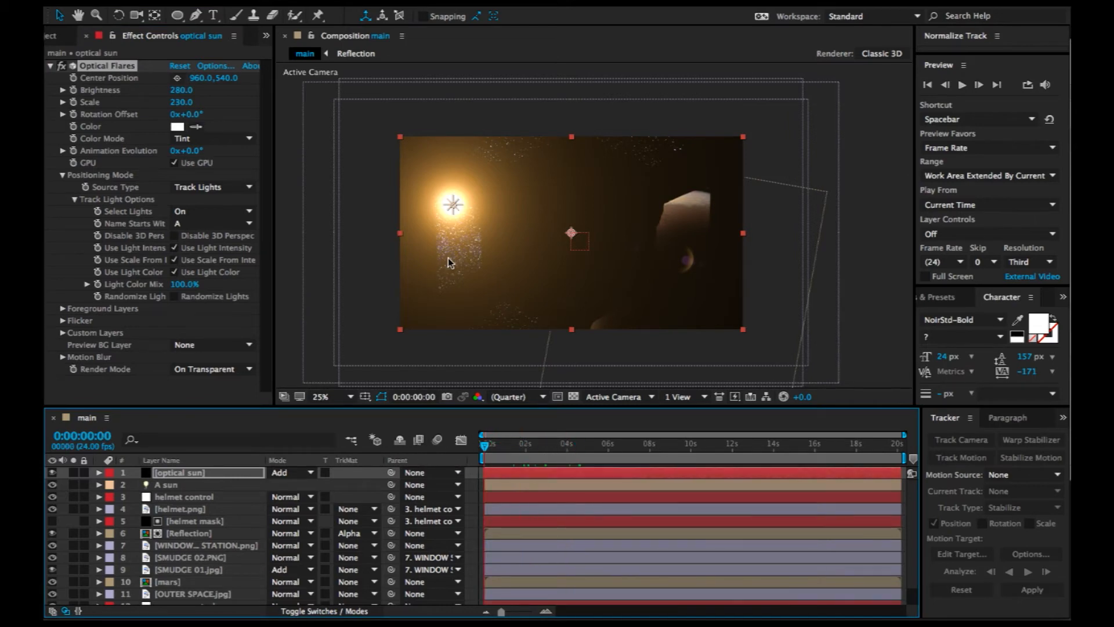
scroll(499, 255, "down", 1)
scroll(500, 260, "up", 1)
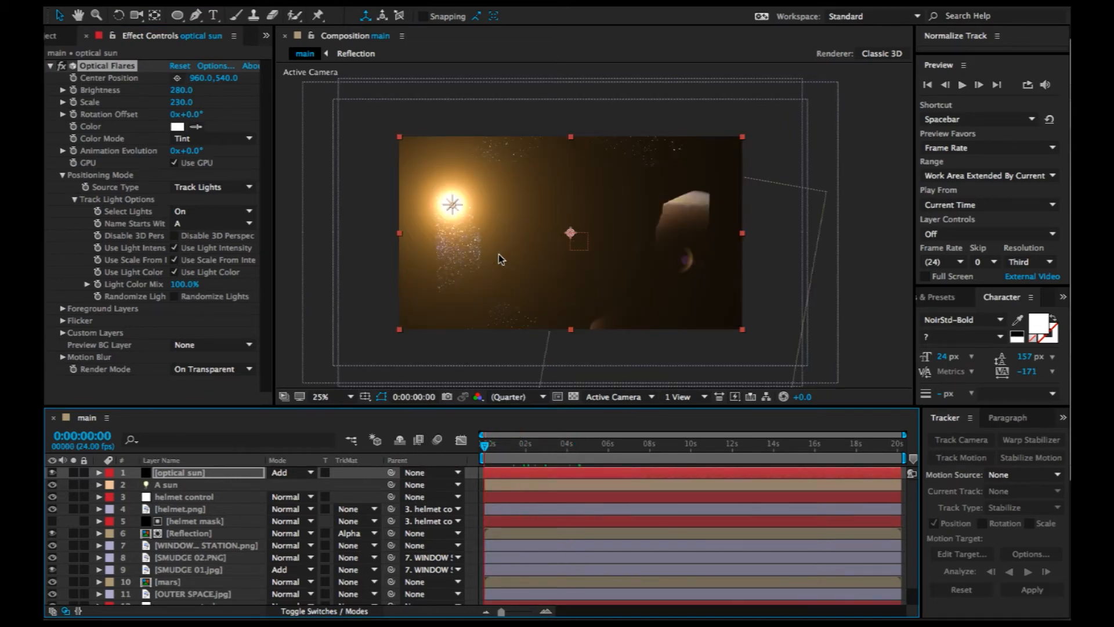
left_click(352, 396)
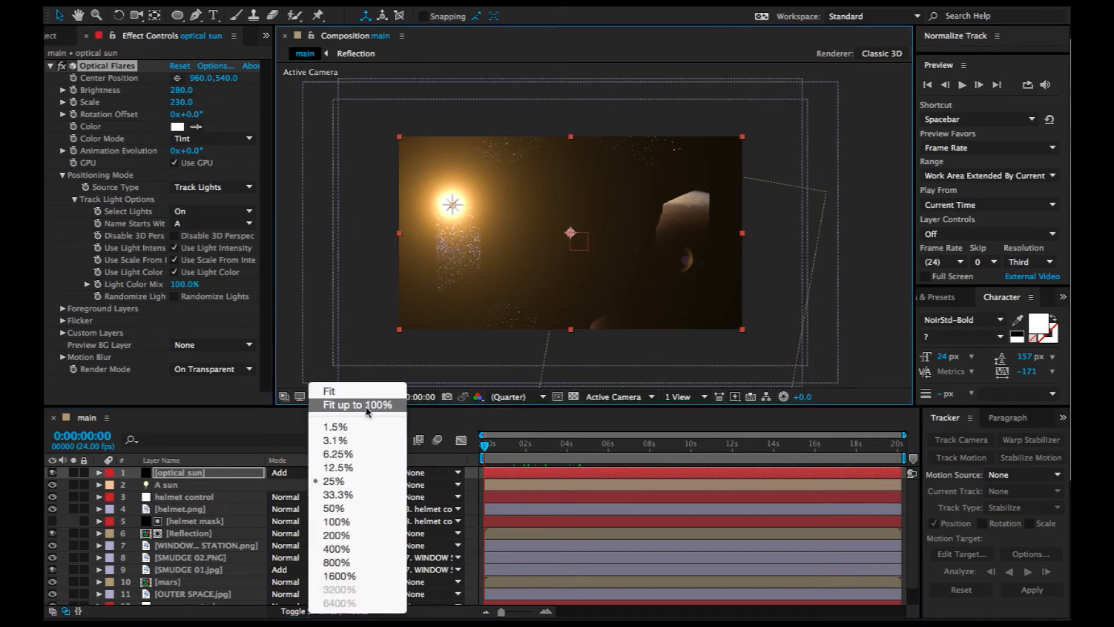
left_click(366, 405)
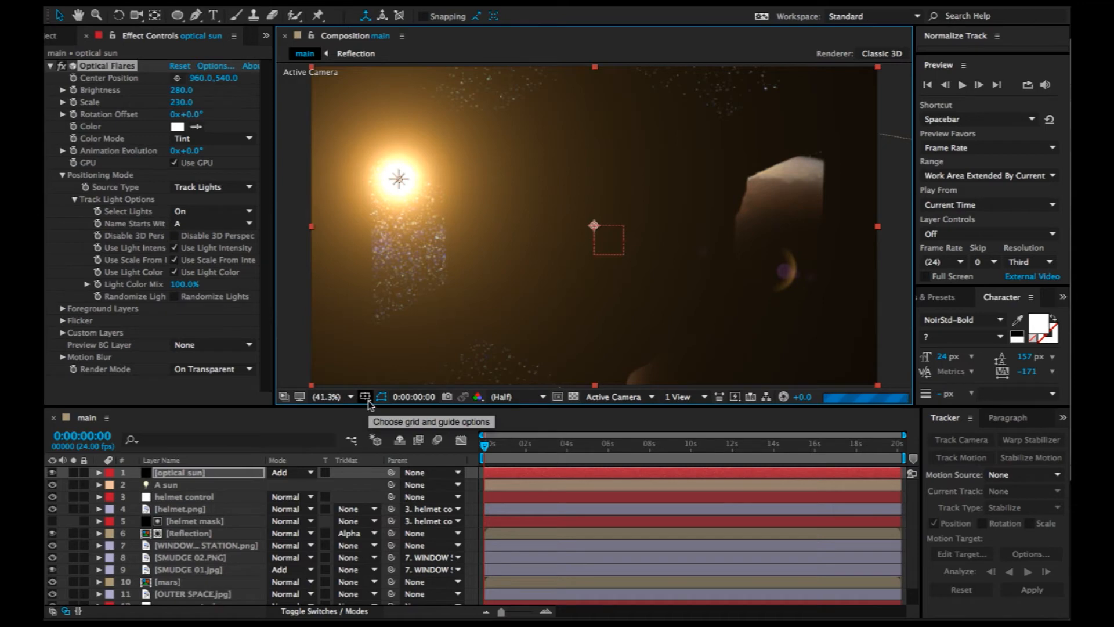
scroll(576, 282, "down", 2)
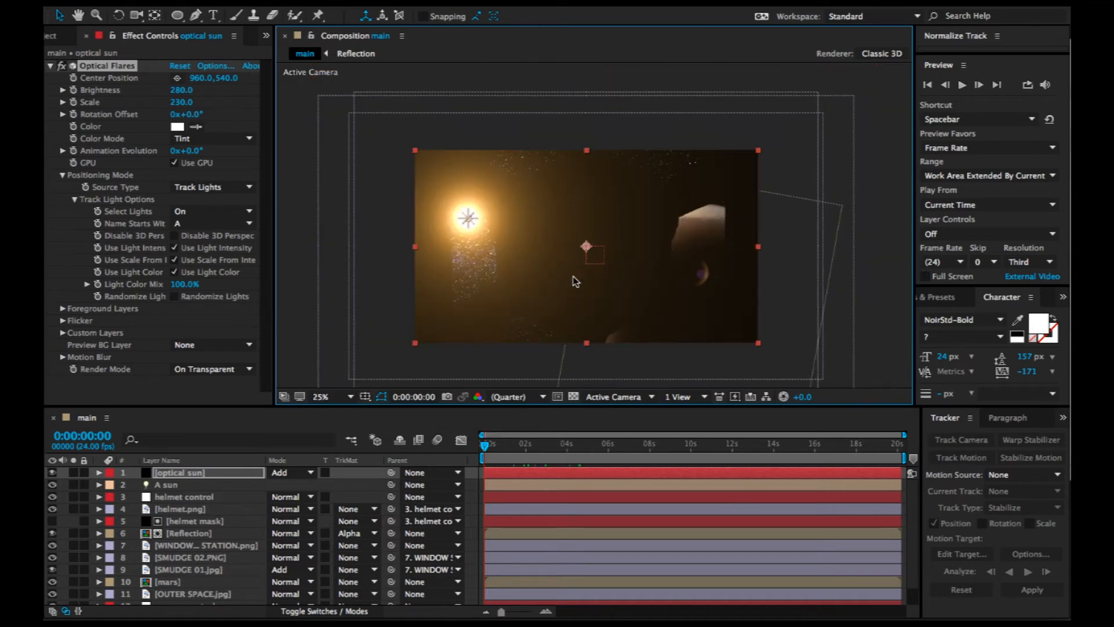
Add a new light named "spot" with light type Spot and Smooth falloff.
right_click(291, 180)
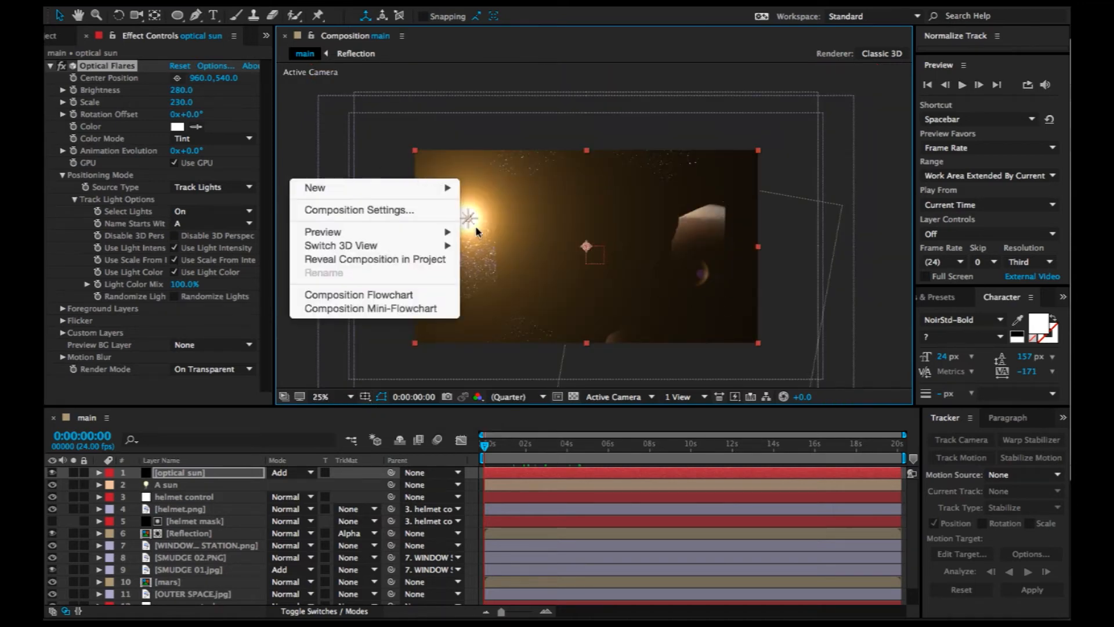
mouse_move(404, 195)
left_click(506, 231)
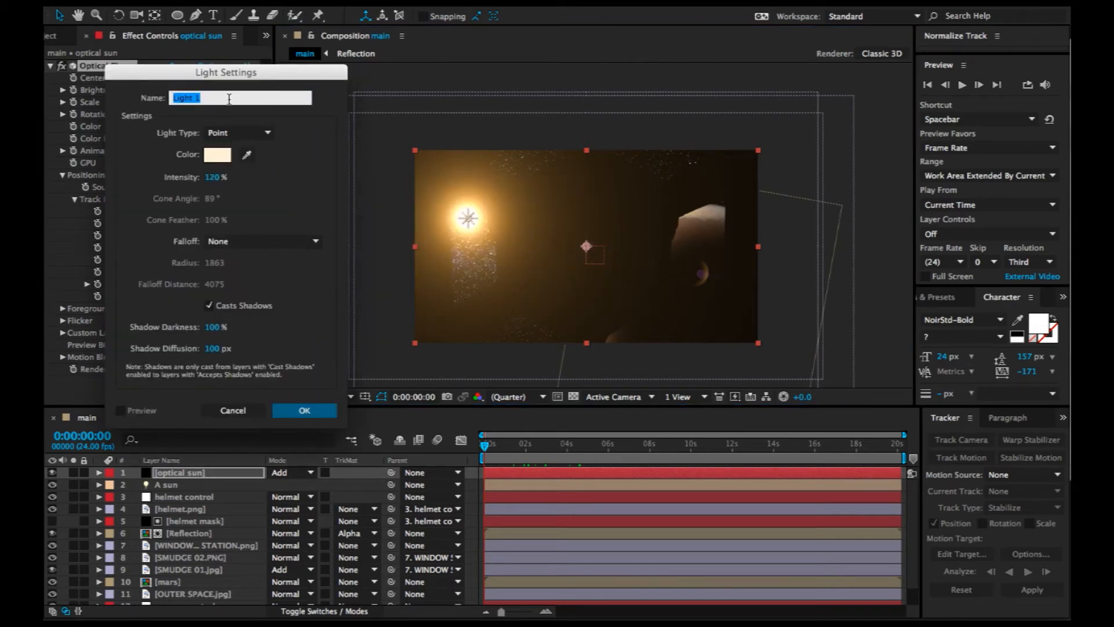
type("spot")
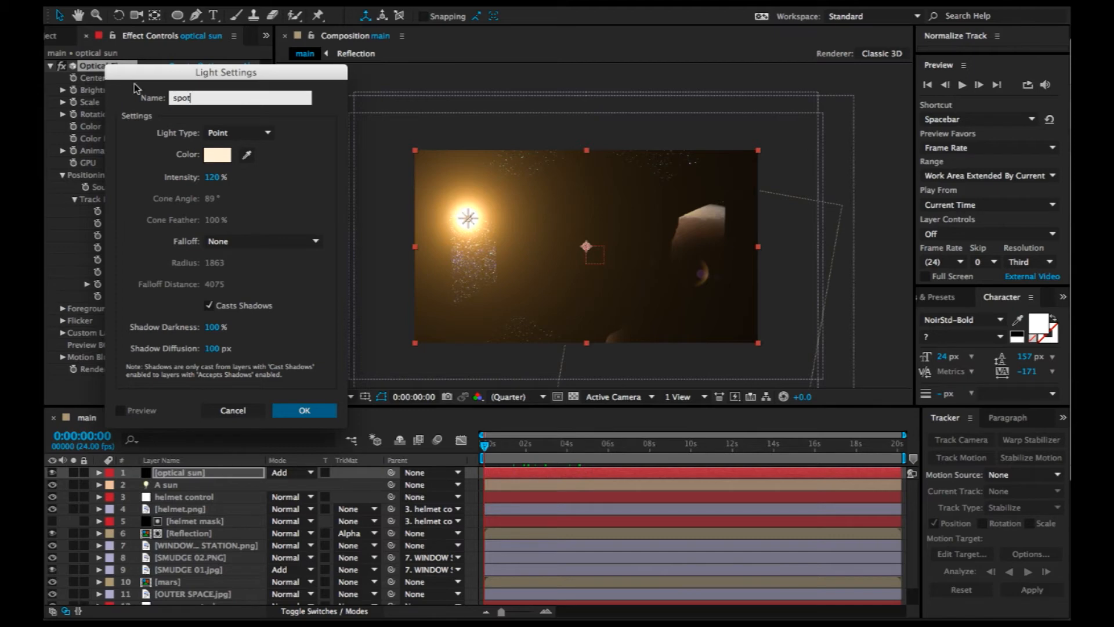
left_click(238, 133)
left_click(229, 157)
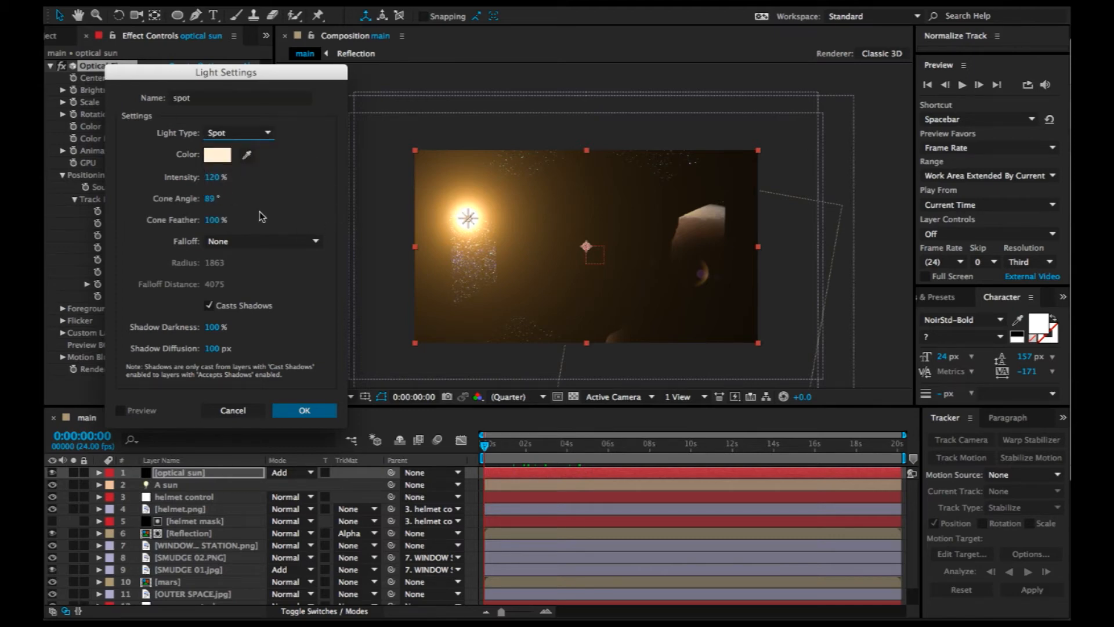
left_click(203, 241)
left_click(220, 264)
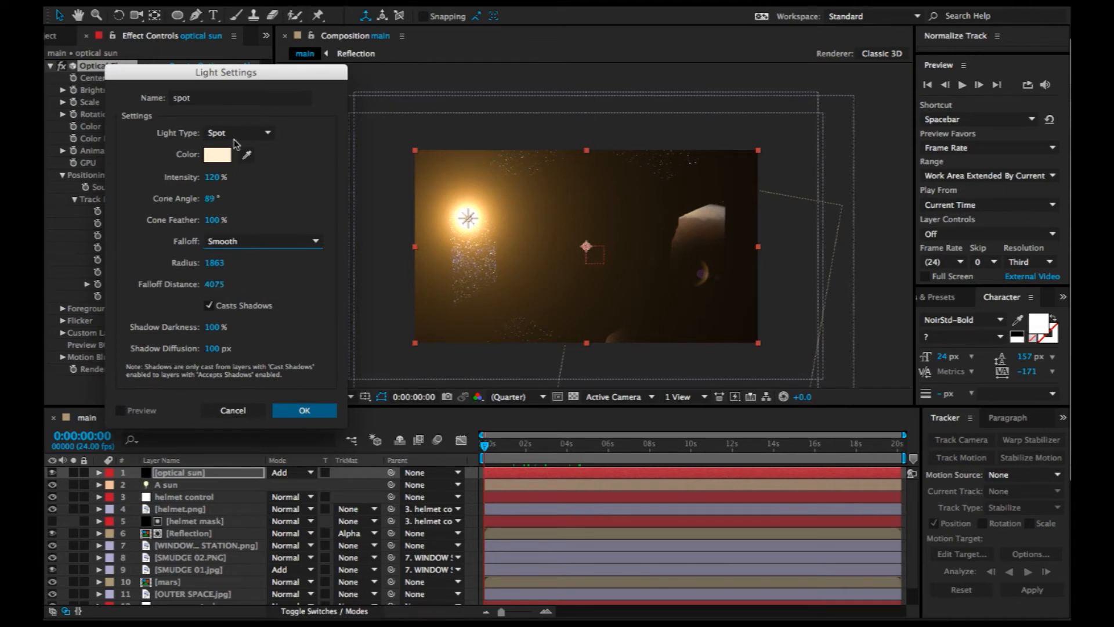
left_click(308, 413)
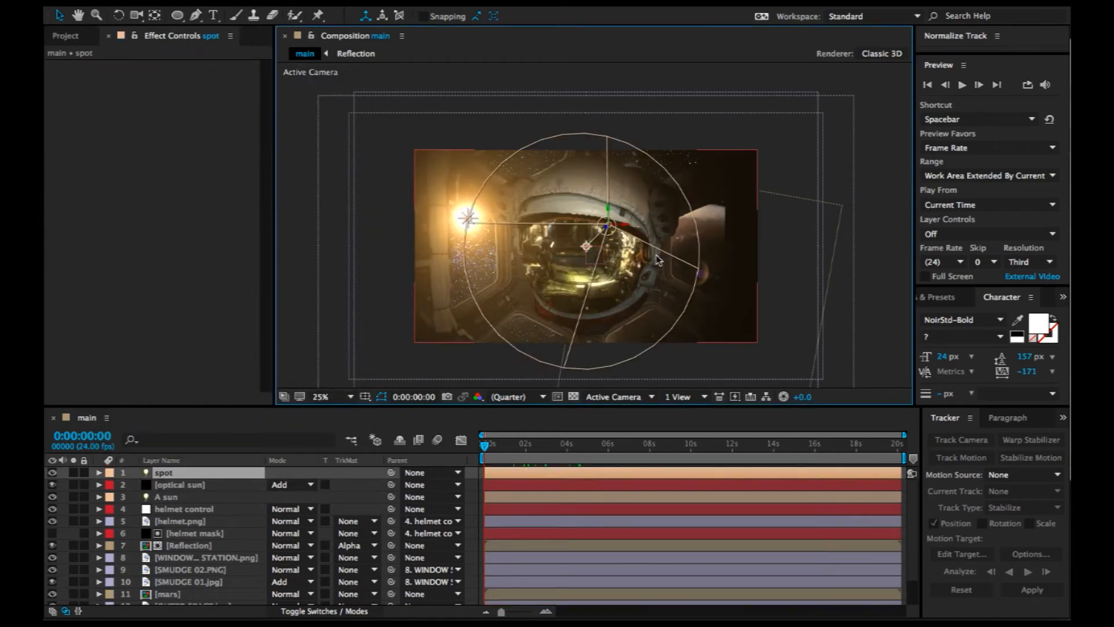
Position the spot light above the helmet's upper-right side and aim its point of interest at the visor's right edge.
left_click_drag(608, 226, 682, 146)
left_click_drag(586, 249, 612, 242)
left_click_drag(685, 149, 716, 151)
left_click(871, 164)
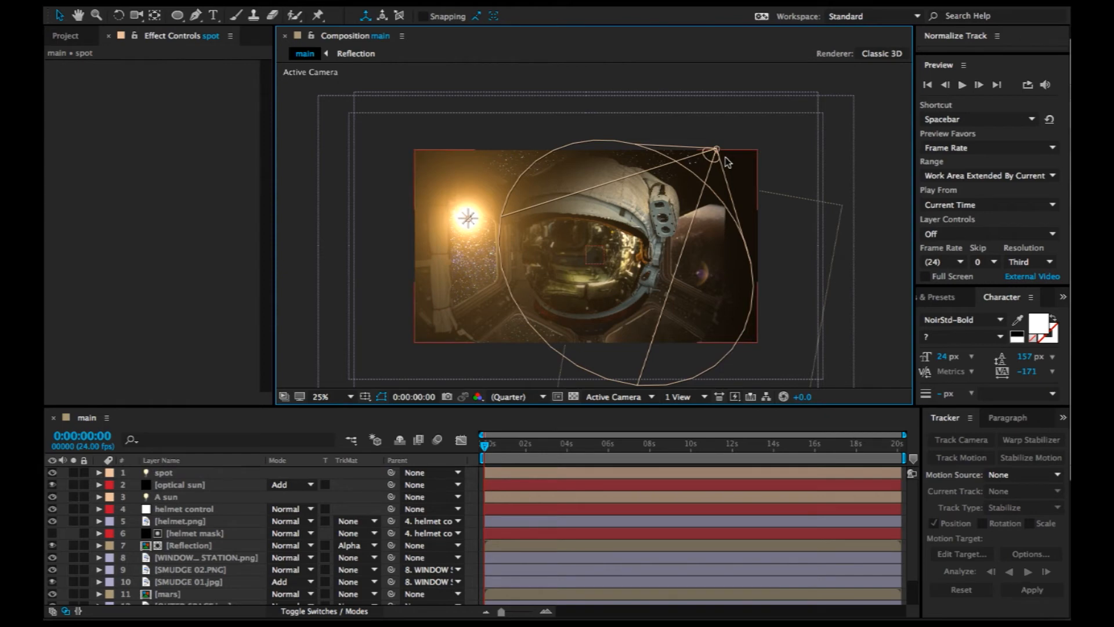
left_click_drag(715, 150, 728, 125)
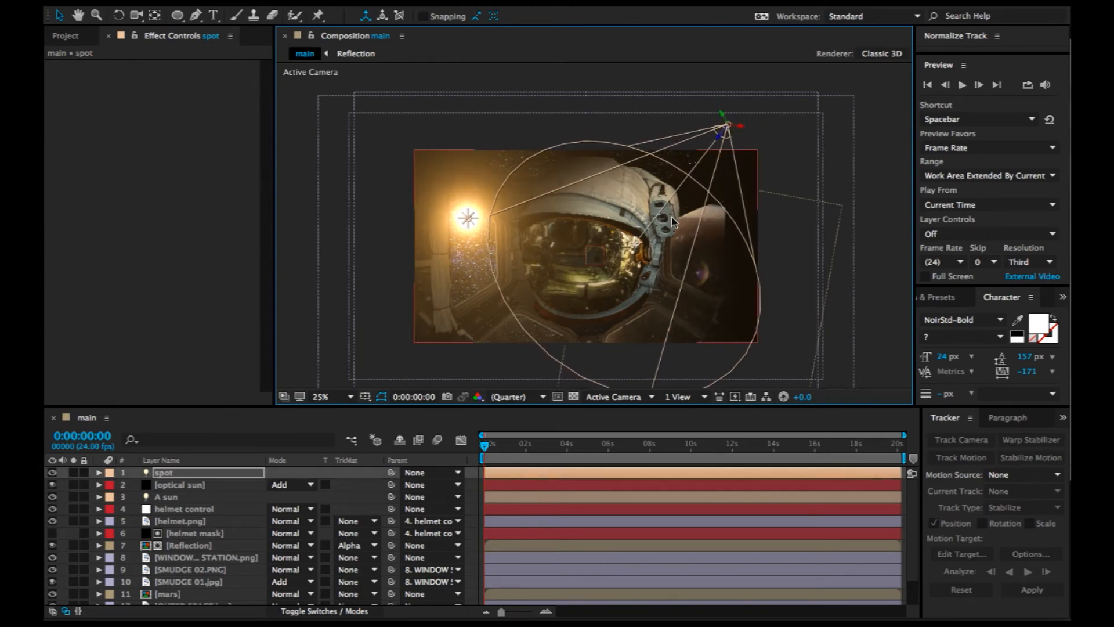
left_click_drag(633, 246, 633, 229)
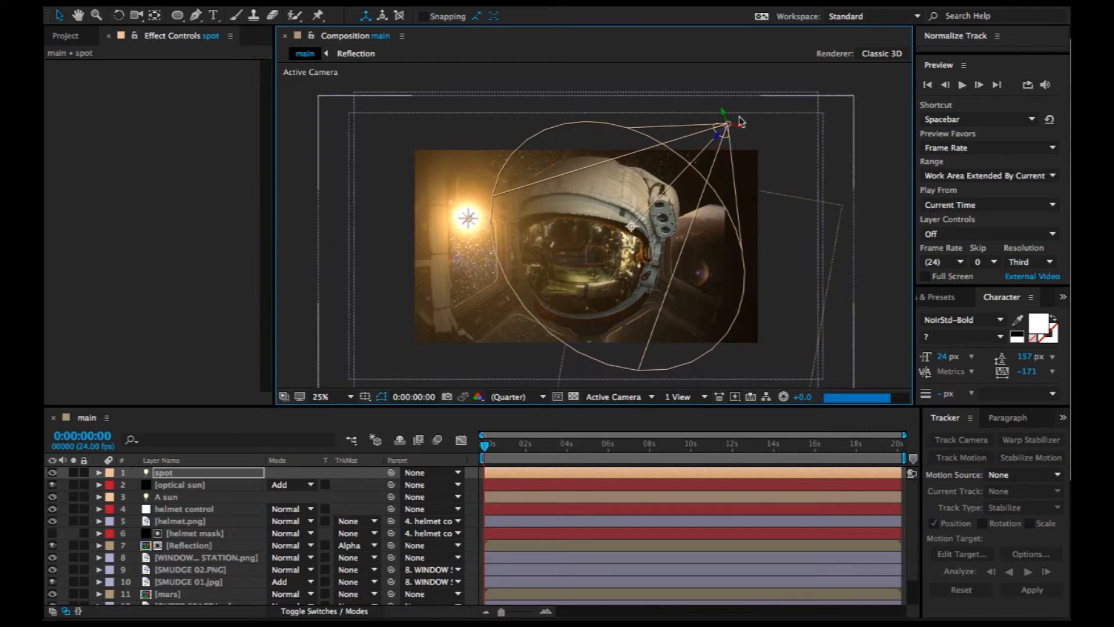
left_click(724, 133)
left_click_drag(730, 127, 715, 98)
key("Return")
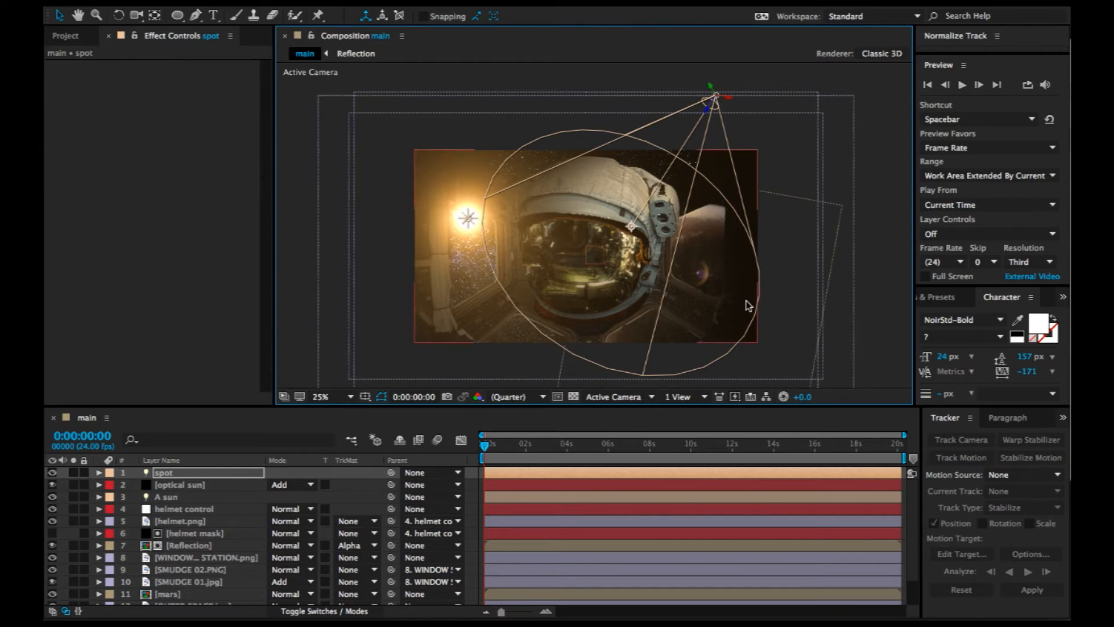
left_click_drag(491, 450, 479, 451)
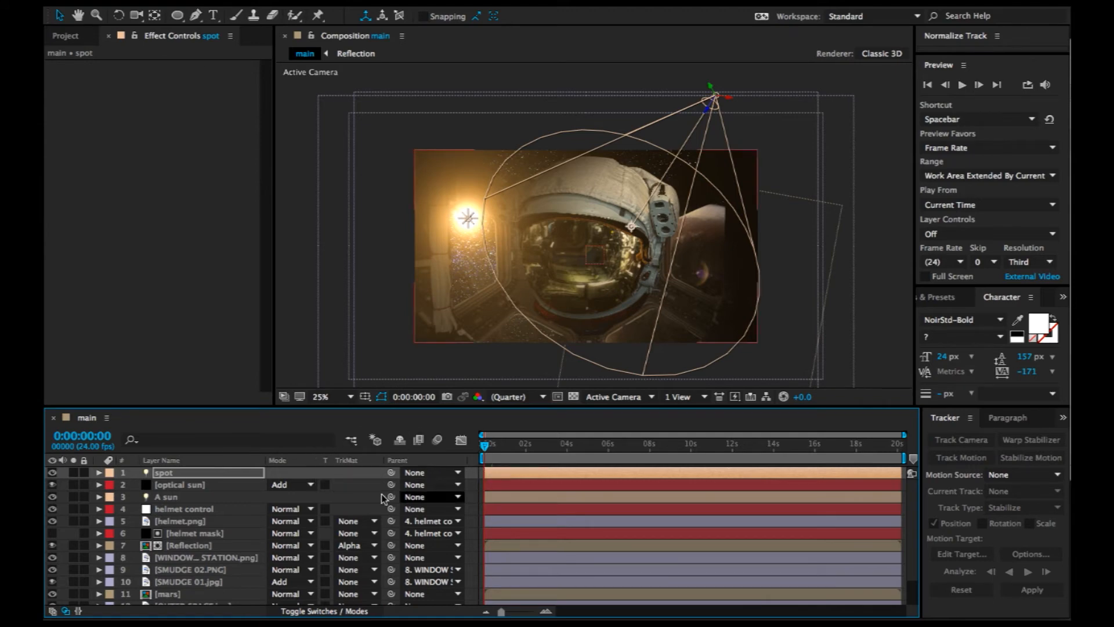
Enable keyframing on the helmet control layer's Position and Orientation at 0:00:20:04.
left_click(194, 509)
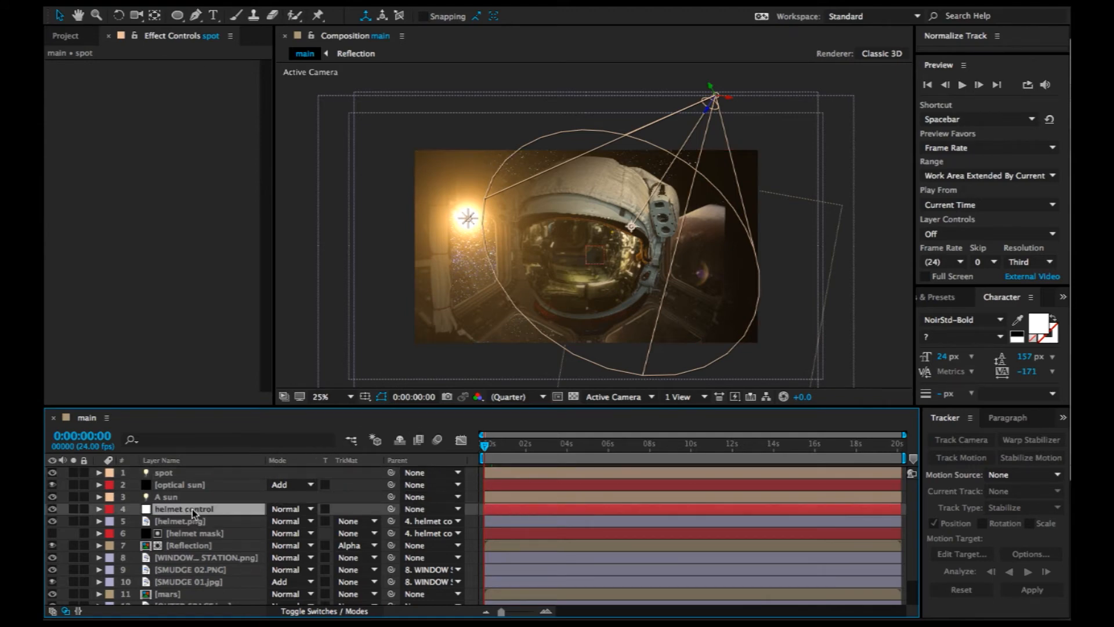
key("p")
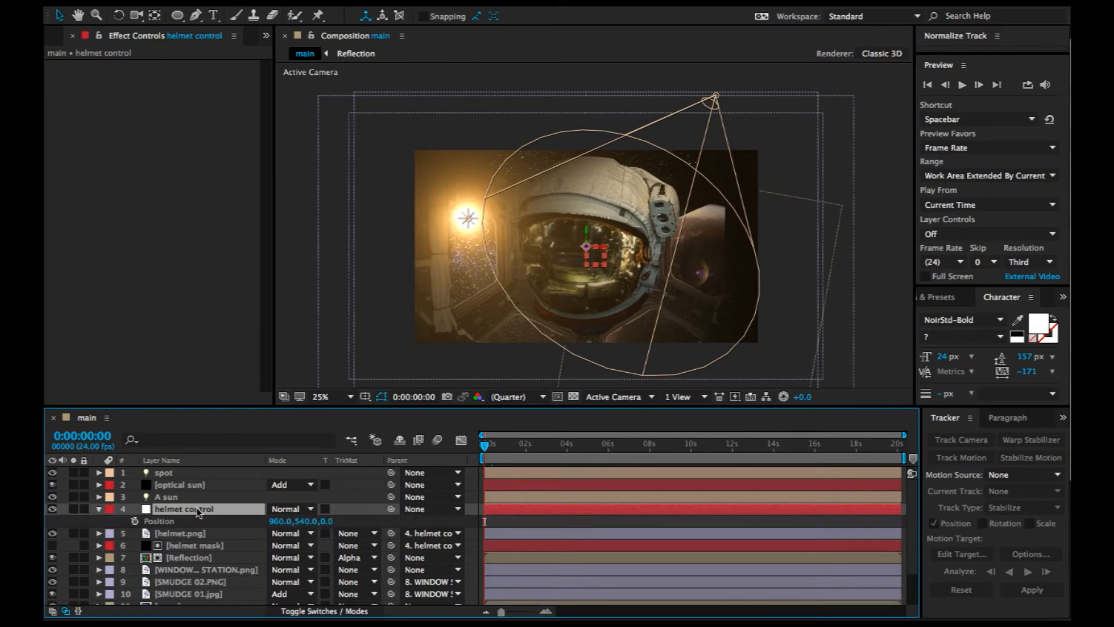
key("shift+r")
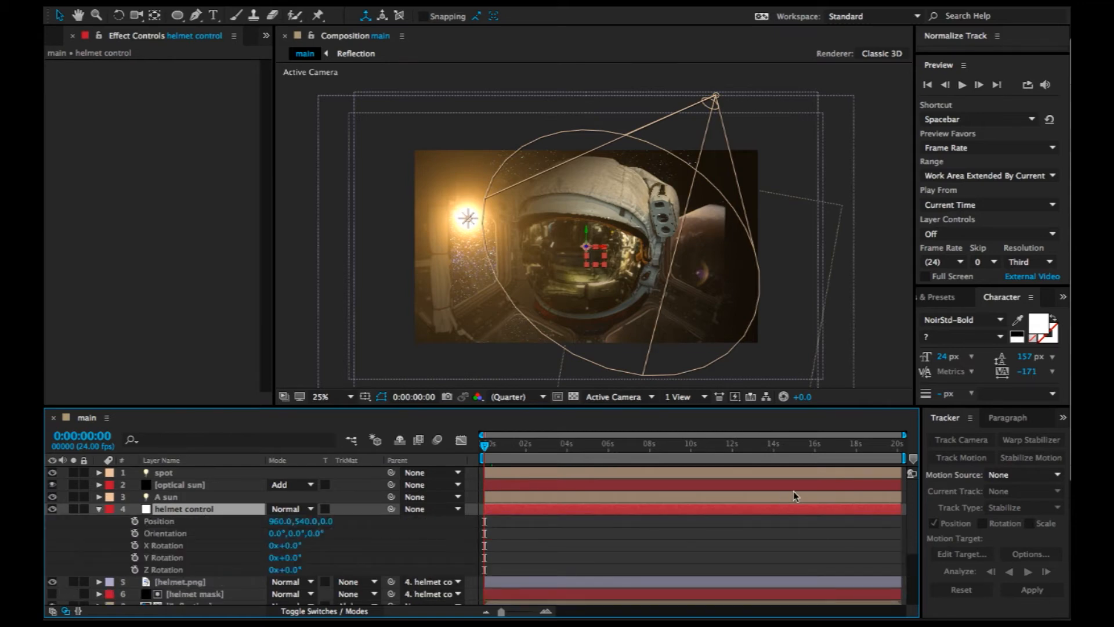
left_click_drag(819, 448, 927, 462)
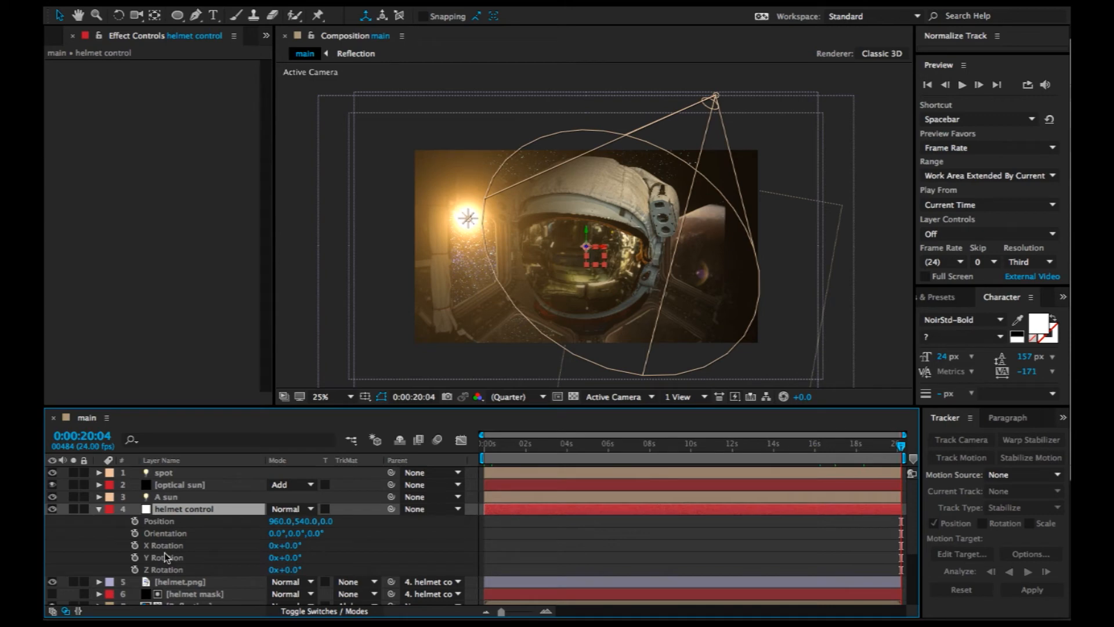
left_click(135, 521)
left_click(135, 533)
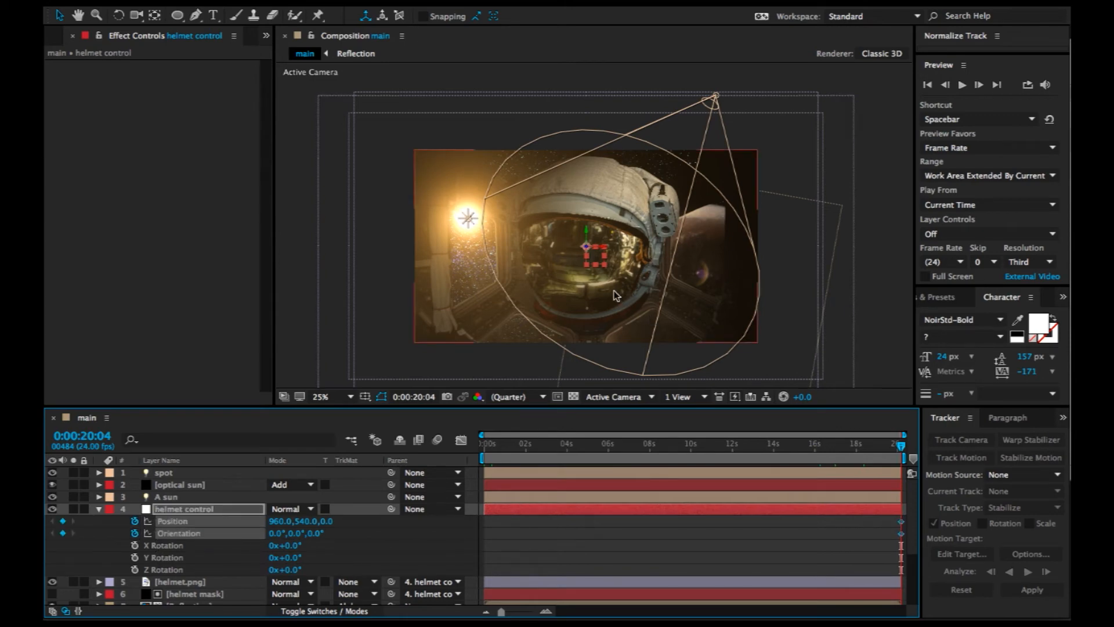
At the end keyframe, move the helmet control to about 1488, 744 and set its Z orientation to 308°.
left_click_drag(578, 266, 675, 324)
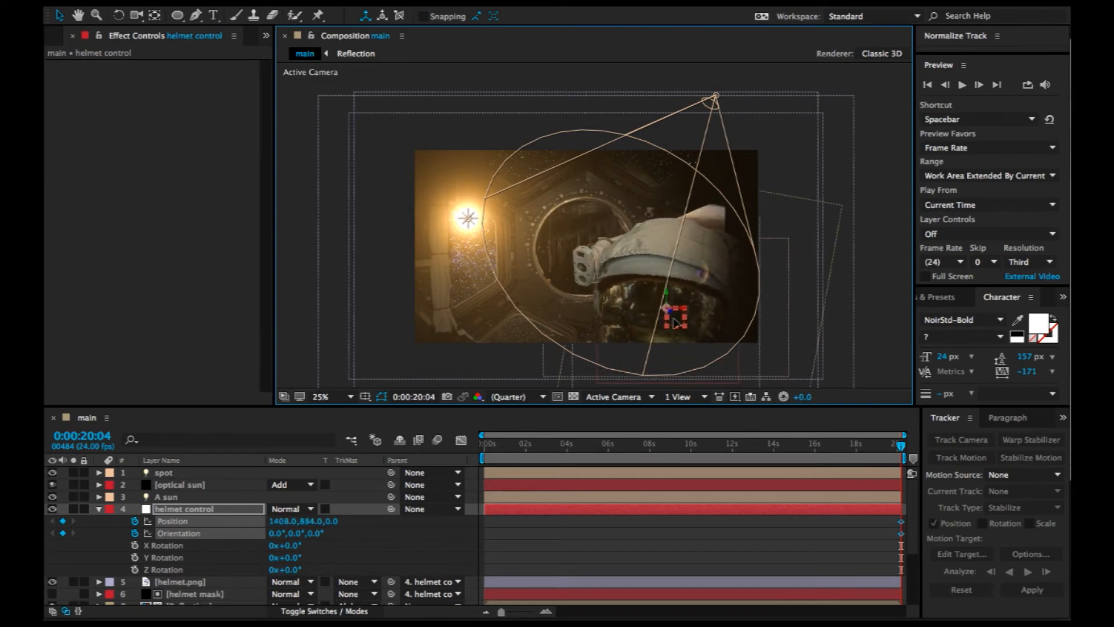
left_click_drag(313, 533, 291, 536)
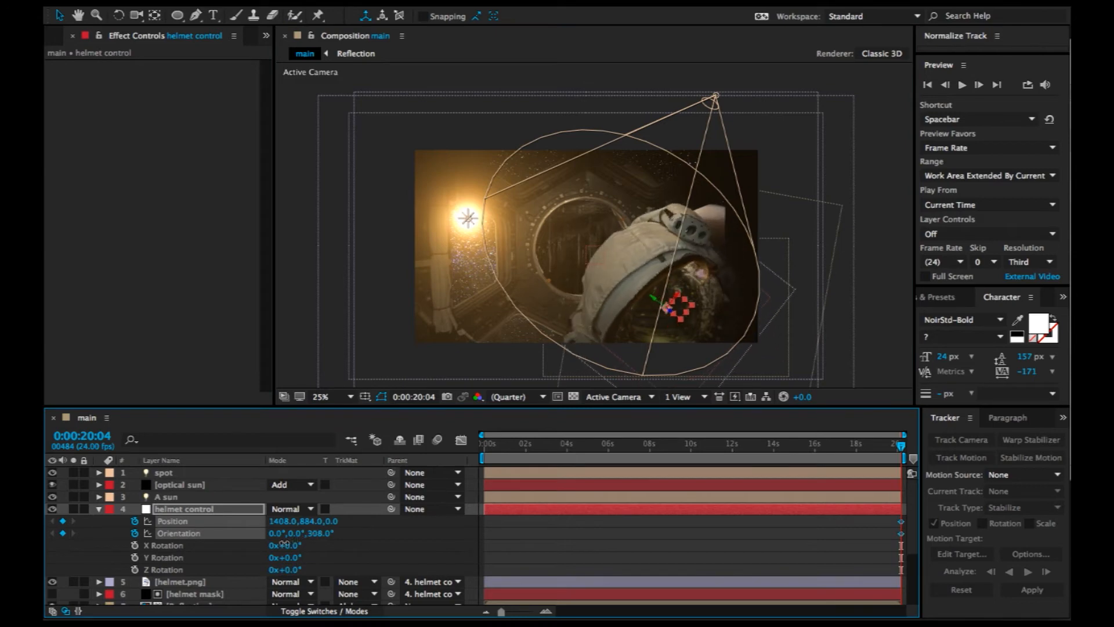
left_click_drag(680, 309, 697, 283)
At 0:00:00:00, move the helmet control to about 612, 1176 and set its Z orientation to 45°.
left_click_drag(830, 447, 386, 458)
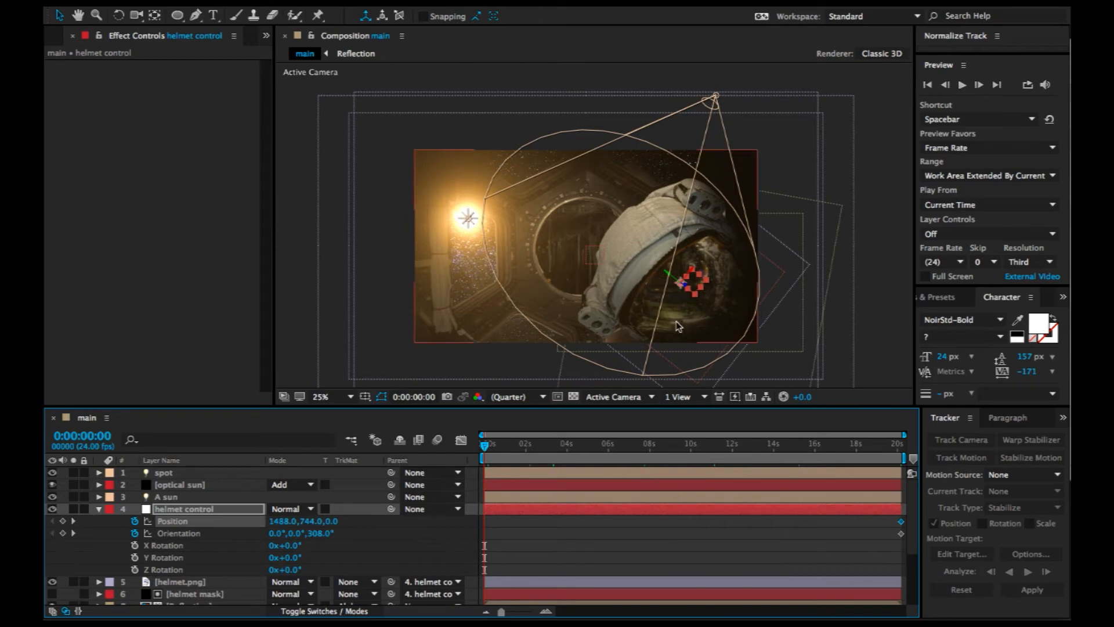
left_click_drag(692, 284, 538, 362)
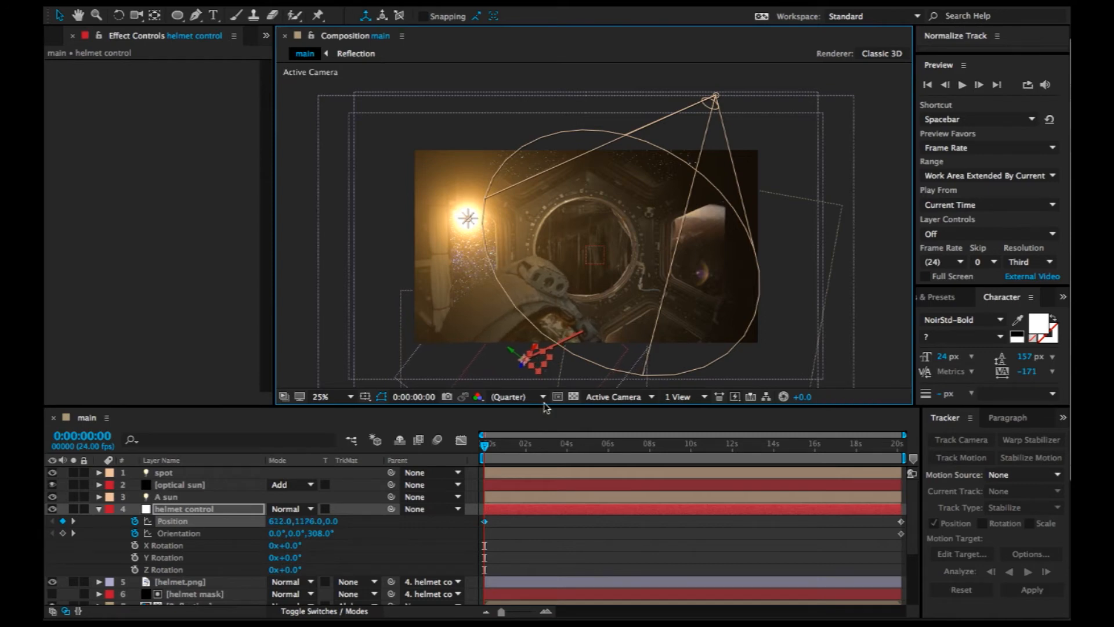
left_click(316, 533)
left_click_drag(316, 533, 396, 542)
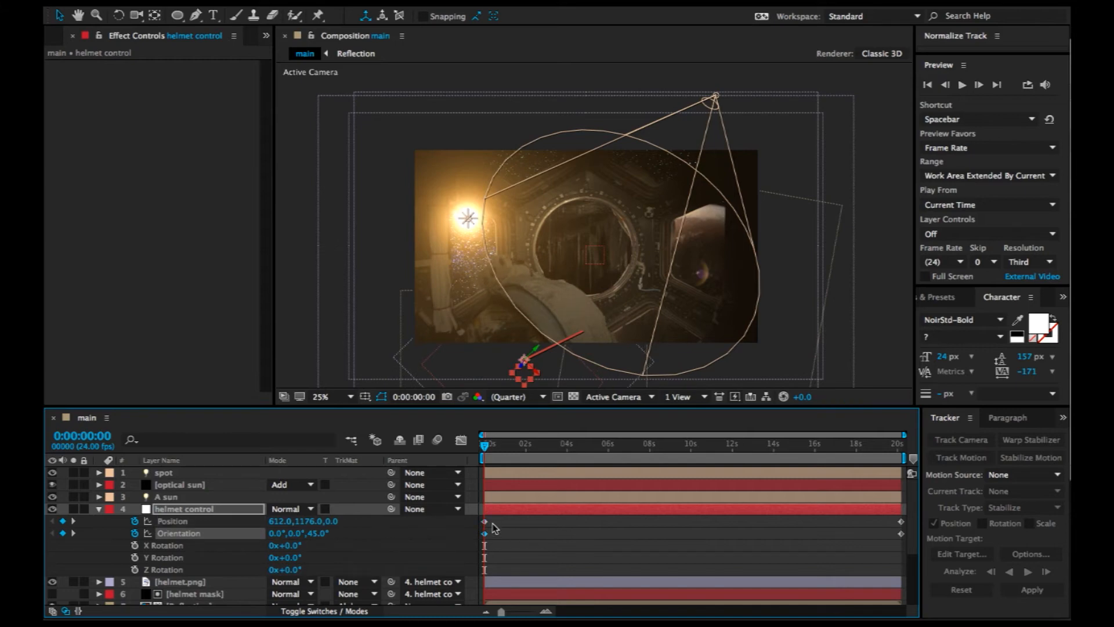
left_click_drag(485, 521, 483, 521)
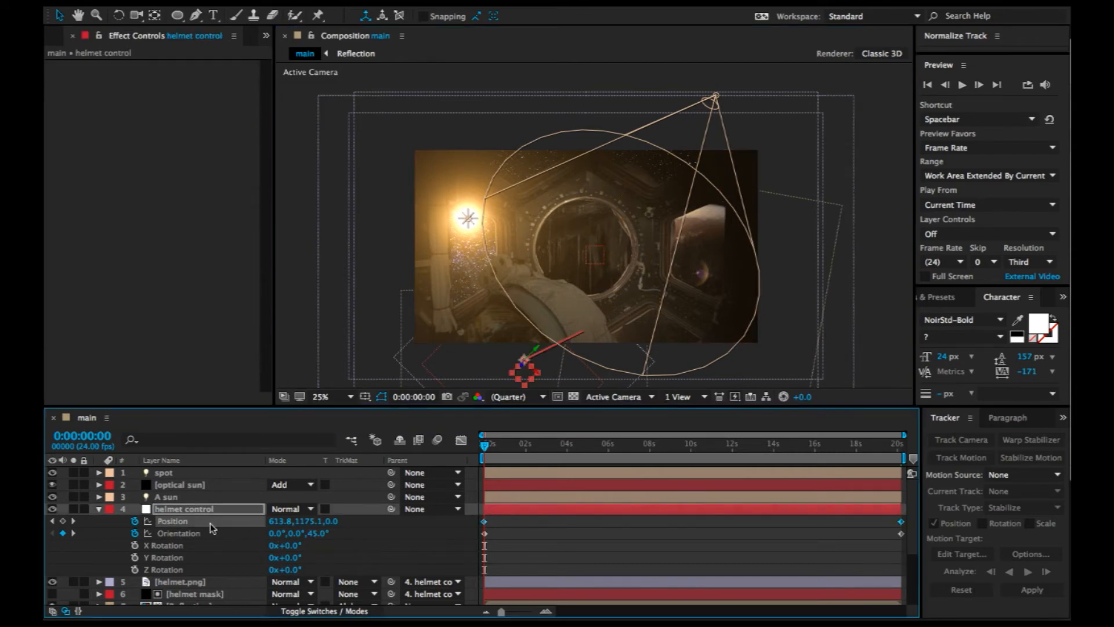
Preview the helmet's movement and bend the end of its motion path downward at the last Position keyframe.
scroll(557, 367, "up", 2)
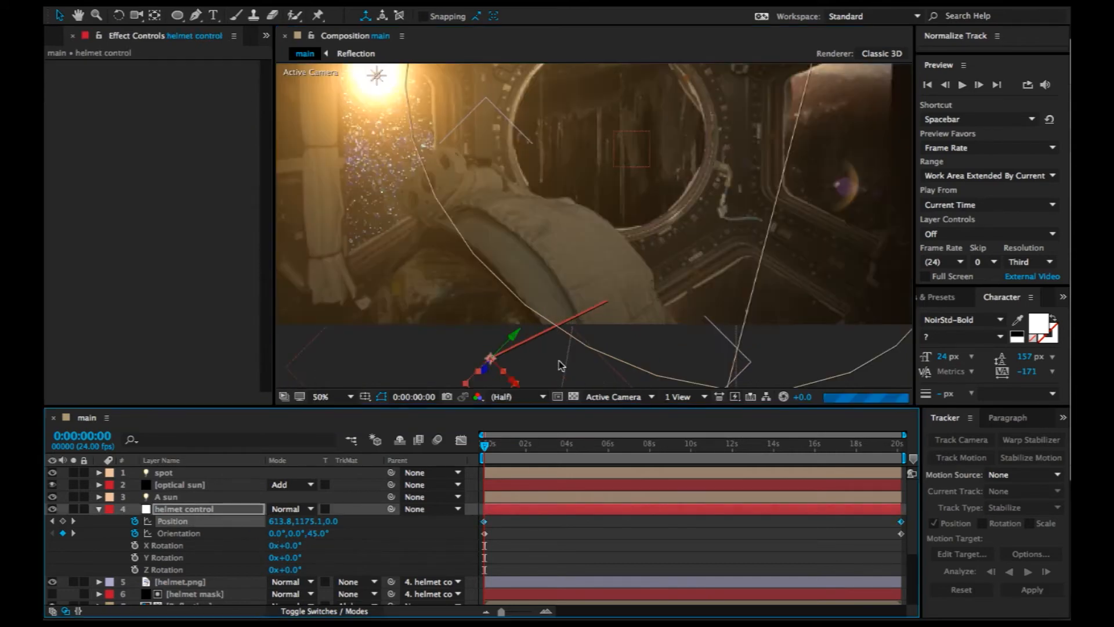
mouse_move(547, 337)
left_mouse_down()
mouse_move(540, 299)
mouse_move(536, 319)
left_mouse_up()
key("space")
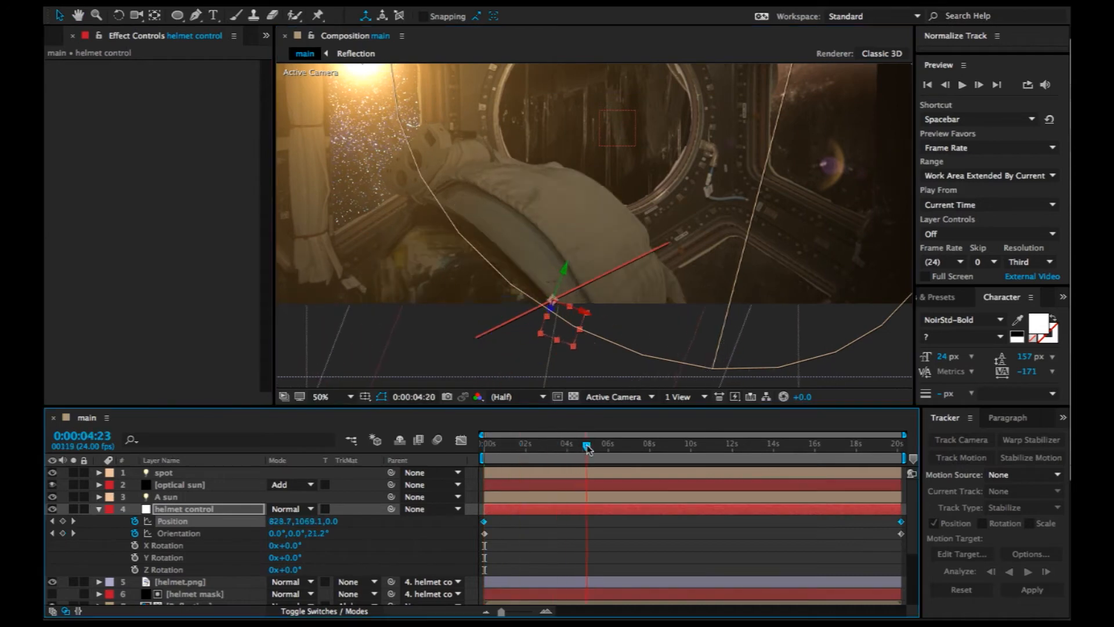
key("space")
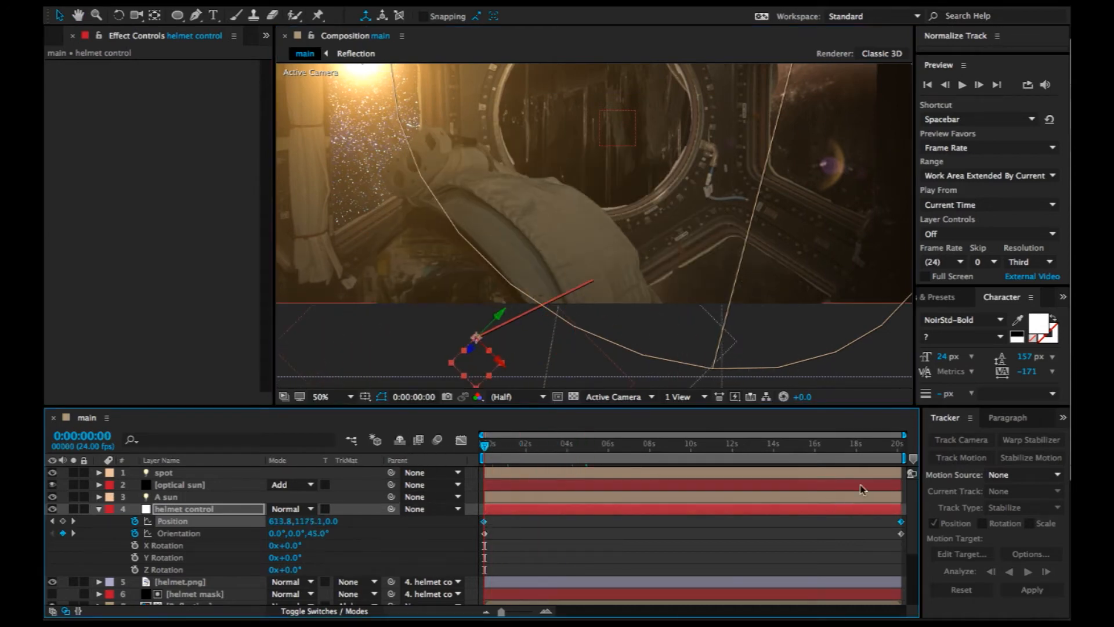
left_click_drag(882, 445, 926, 450)
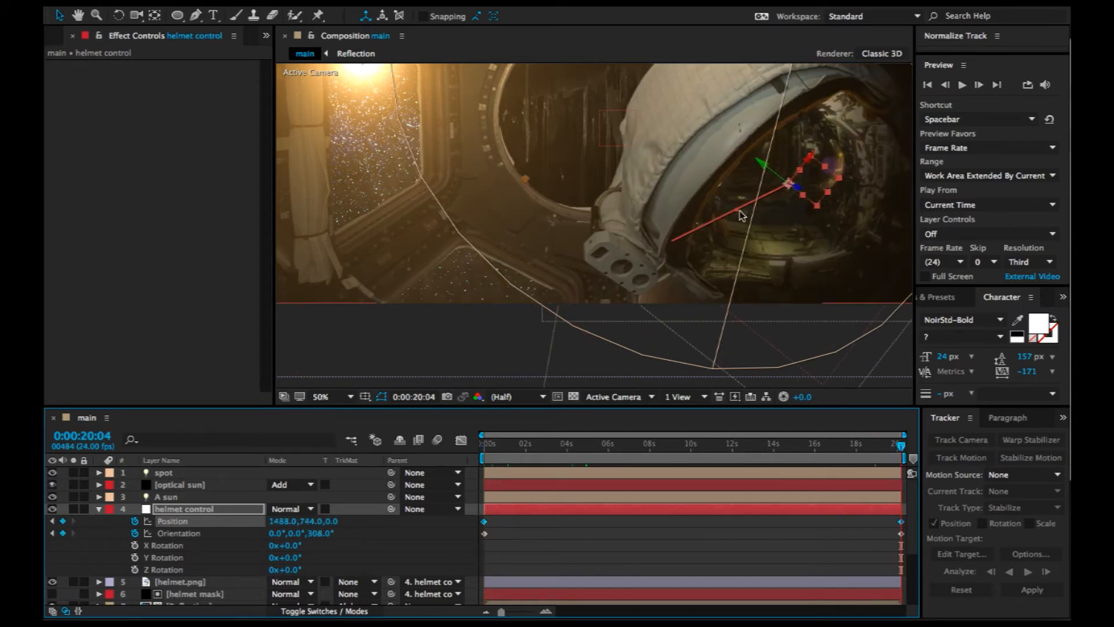
left_click_drag(737, 215, 758, 262)
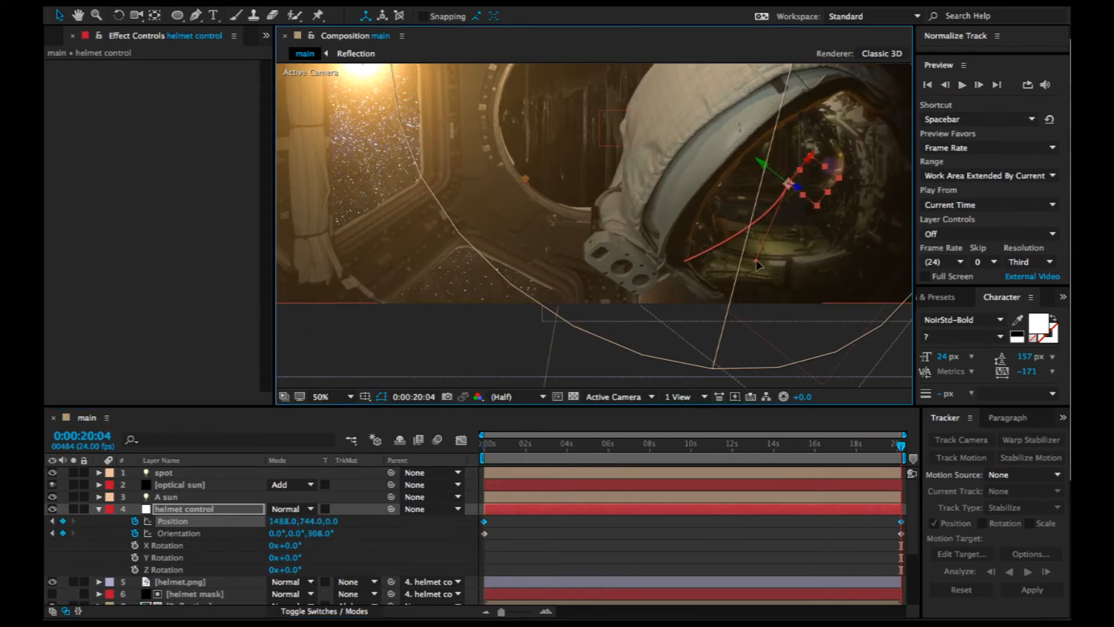
Bend the start of the helmet control's motion path into a curve at the first Position keyframe, and collapse the layer.
left_click_drag(865, 451, 528, 476)
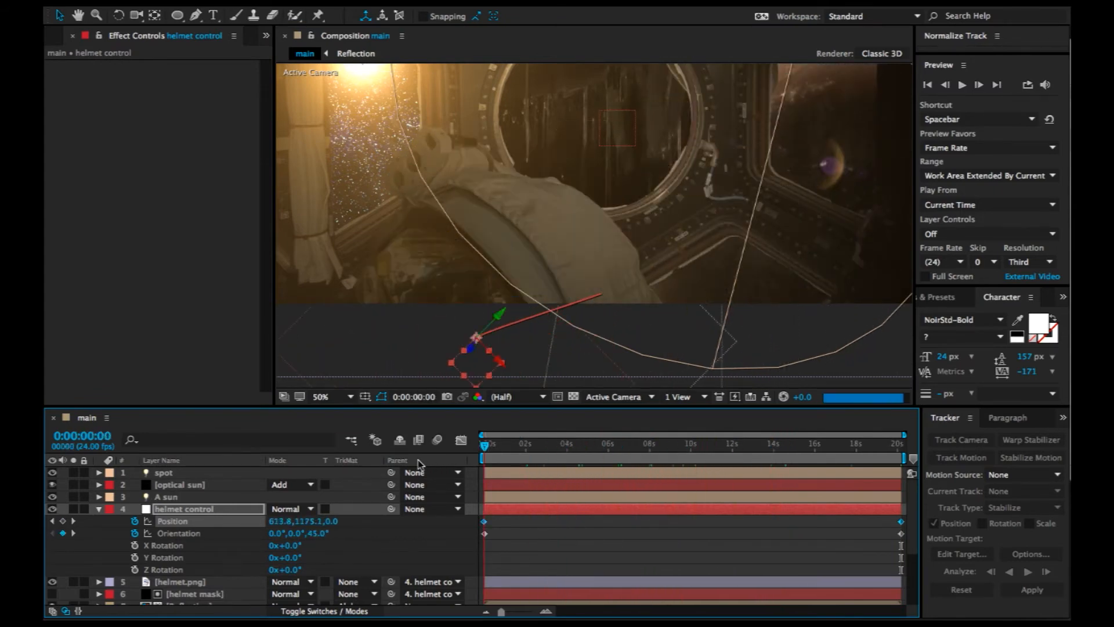
left_click(461, 440)
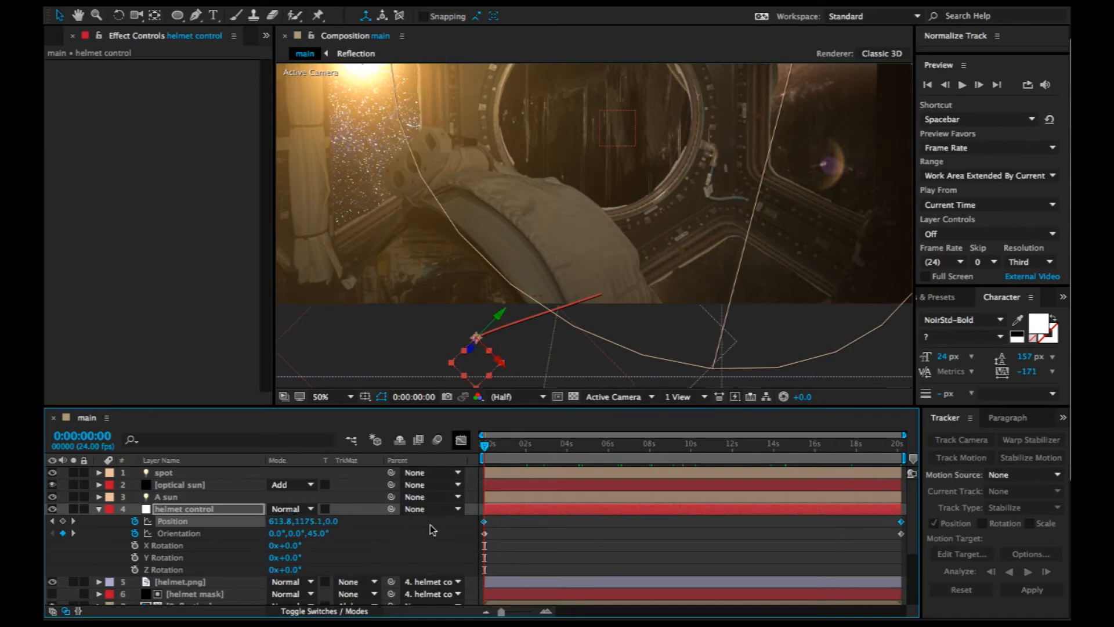
left_click(486, 522)
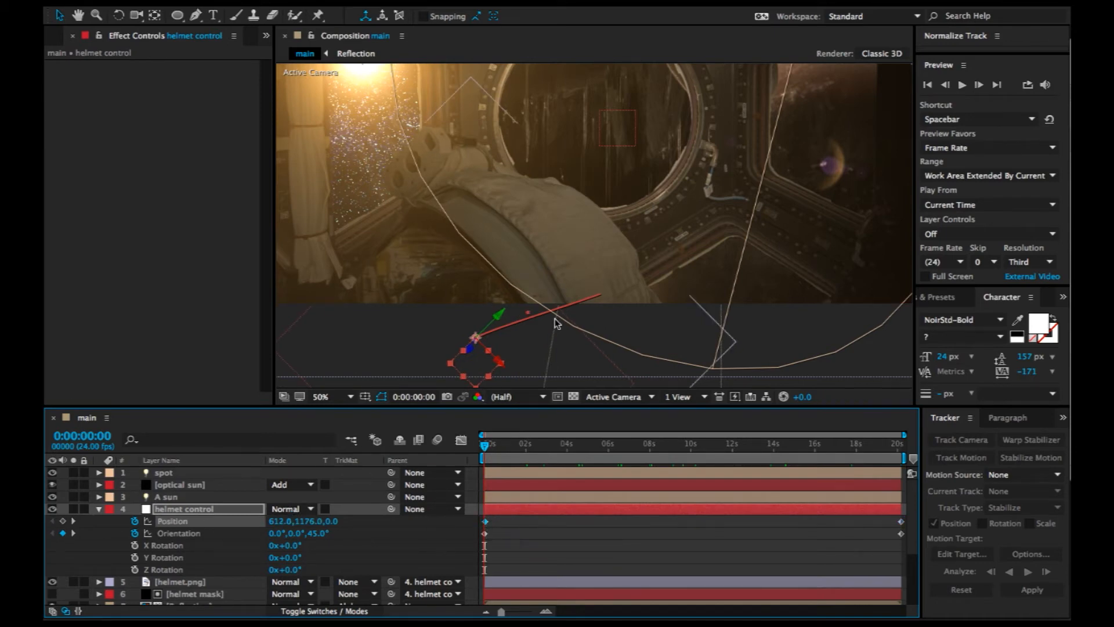
left_click_drag(534, 315, 642, 345)
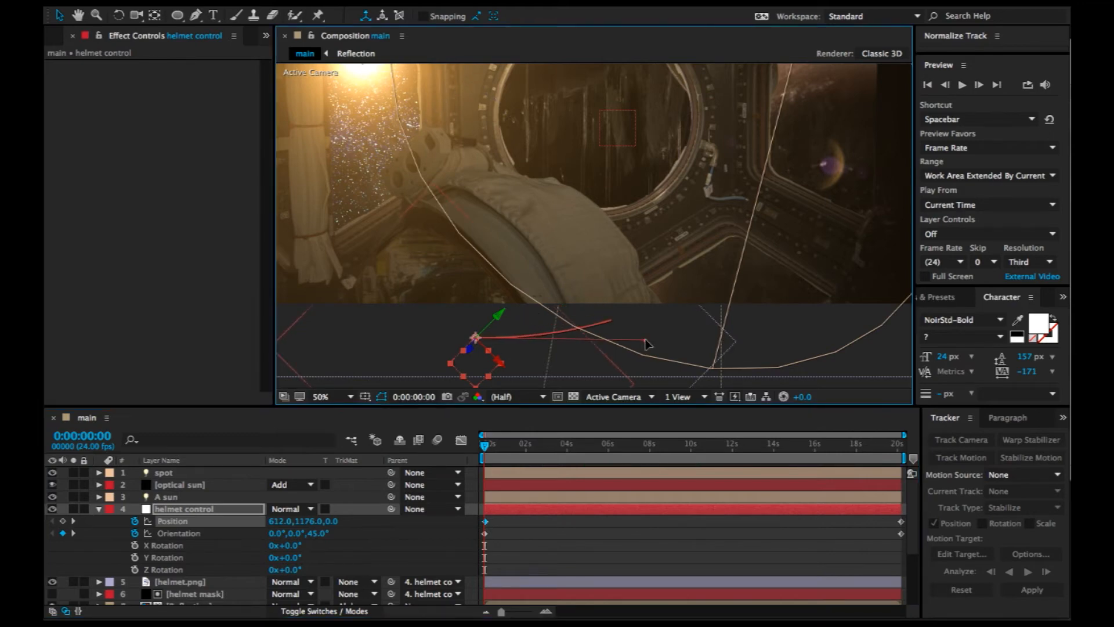
scroll(636, 263, "down", 2)
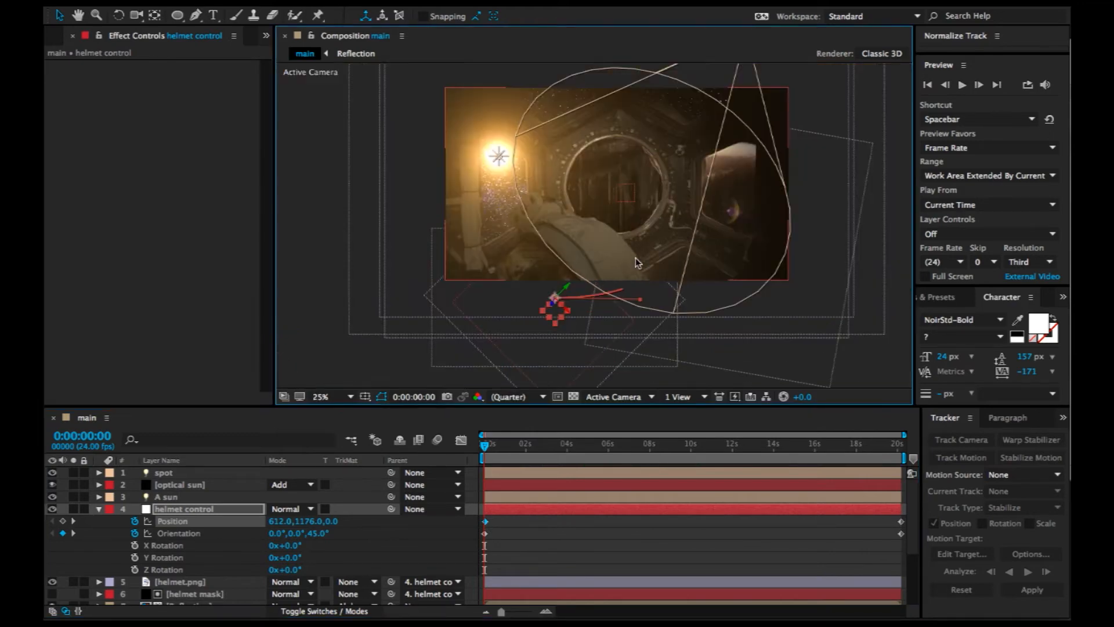
left_click(100, 509)
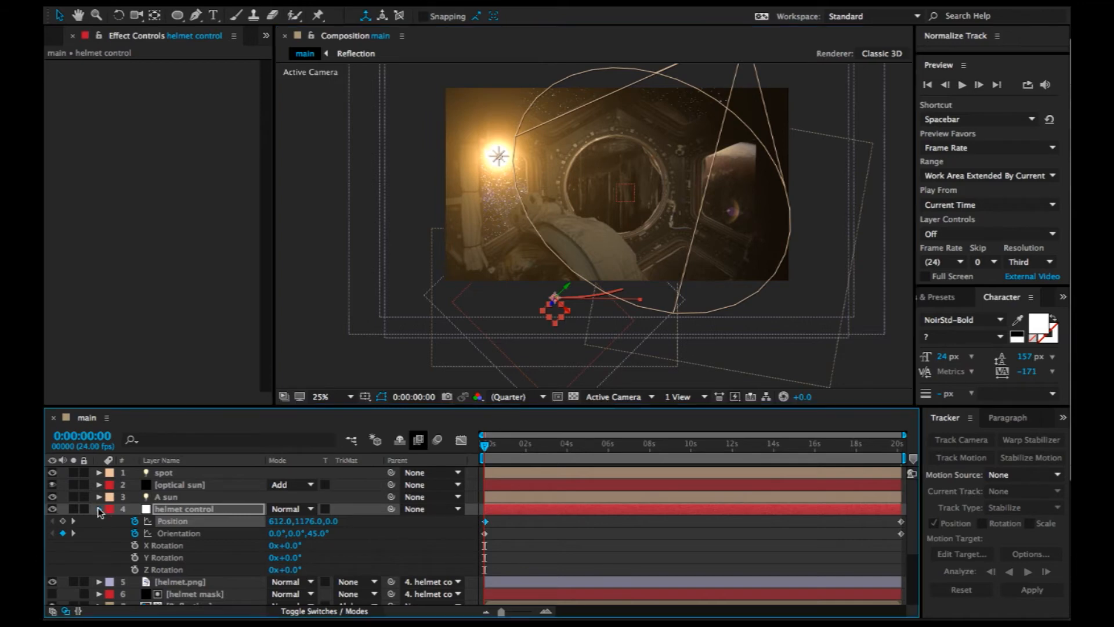
Set the SMUDGE 02.PNG layer's blending mode to Add.
scroll(175, 534, "down", 1)
left_click(193, 546)
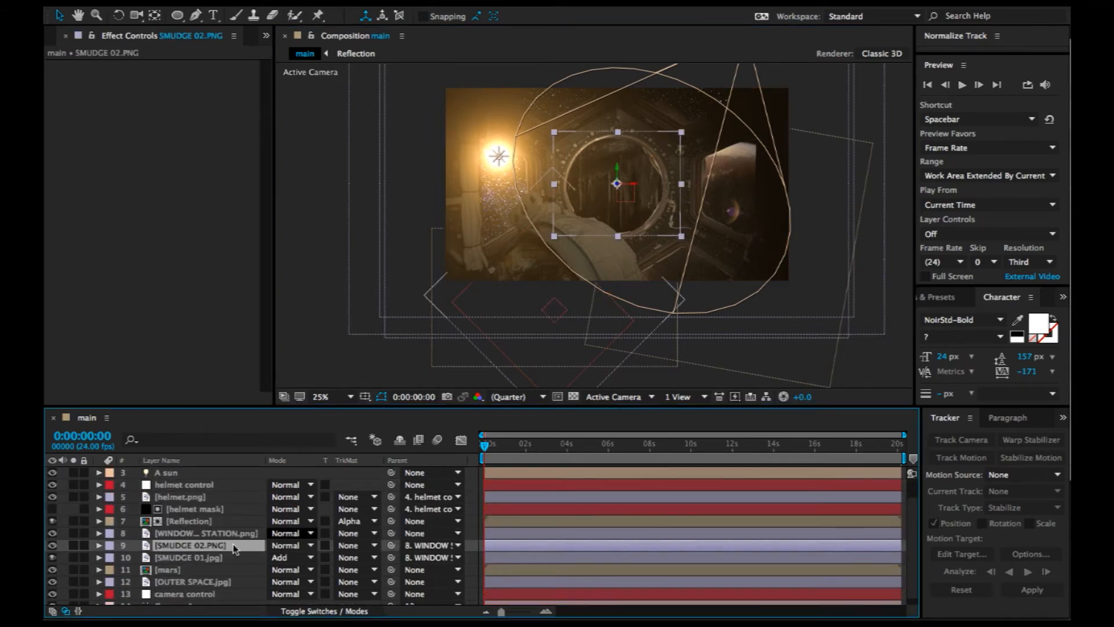
left_click(288, 558)
left_click(280, 568)
left_click(289, 545)
left_click(325, 181)
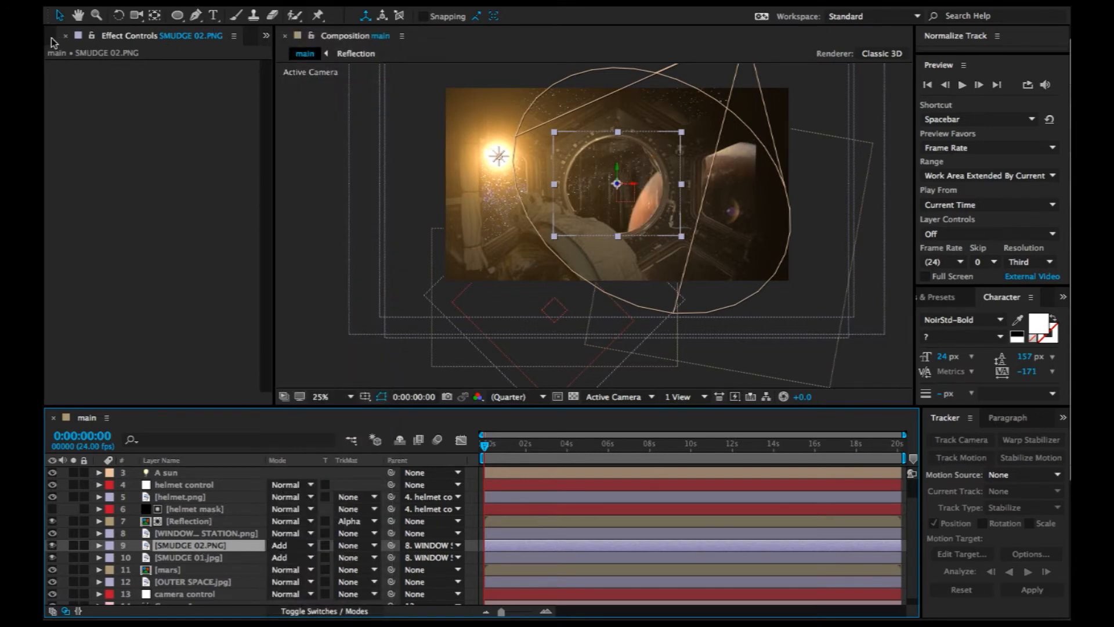
Apply a Curves effect to the SMUDGE 02.PNG layer and raise the RGB curve's midtones to brighten the smudges.
left_click(203, 533)
left_click(201, 546)
key("ctrl+space")
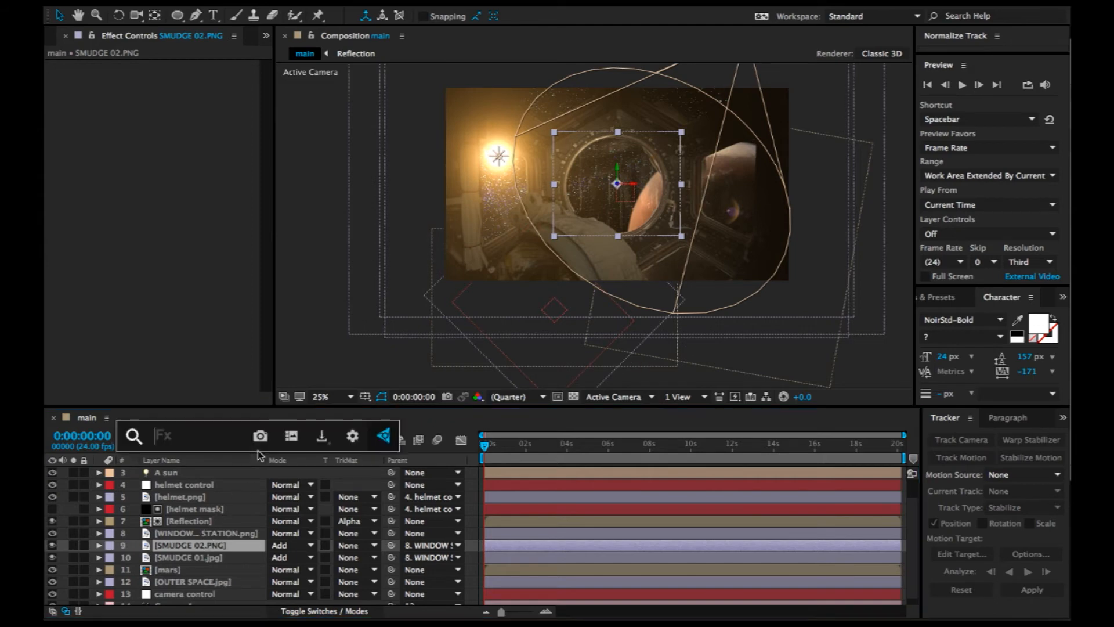
type("cu")
key("Return")
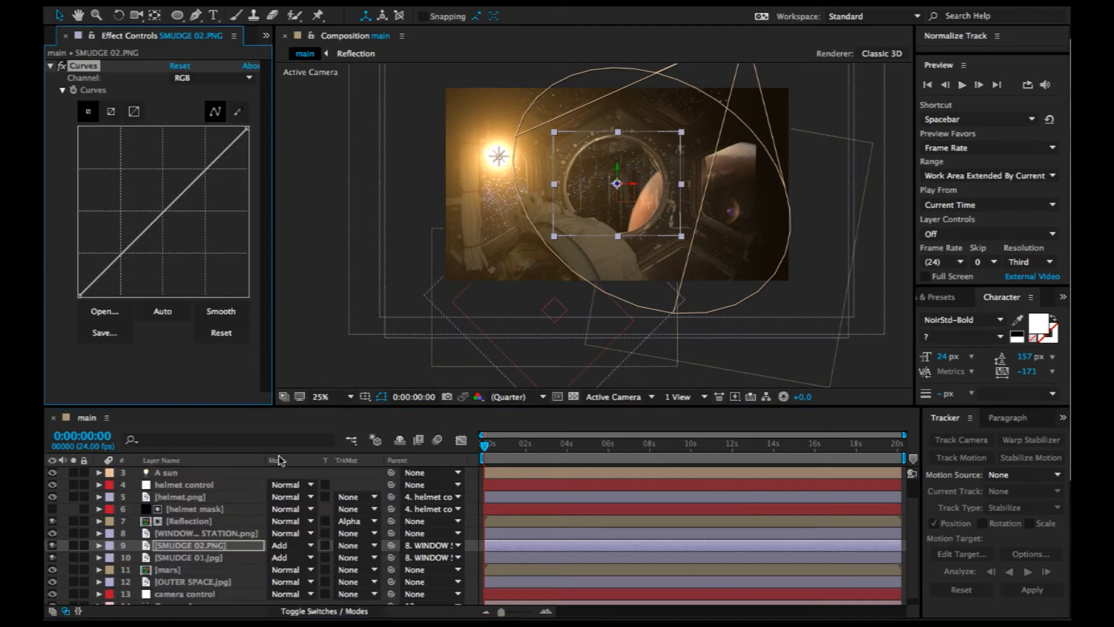
left_click_drag(173, 197, 158, 154)
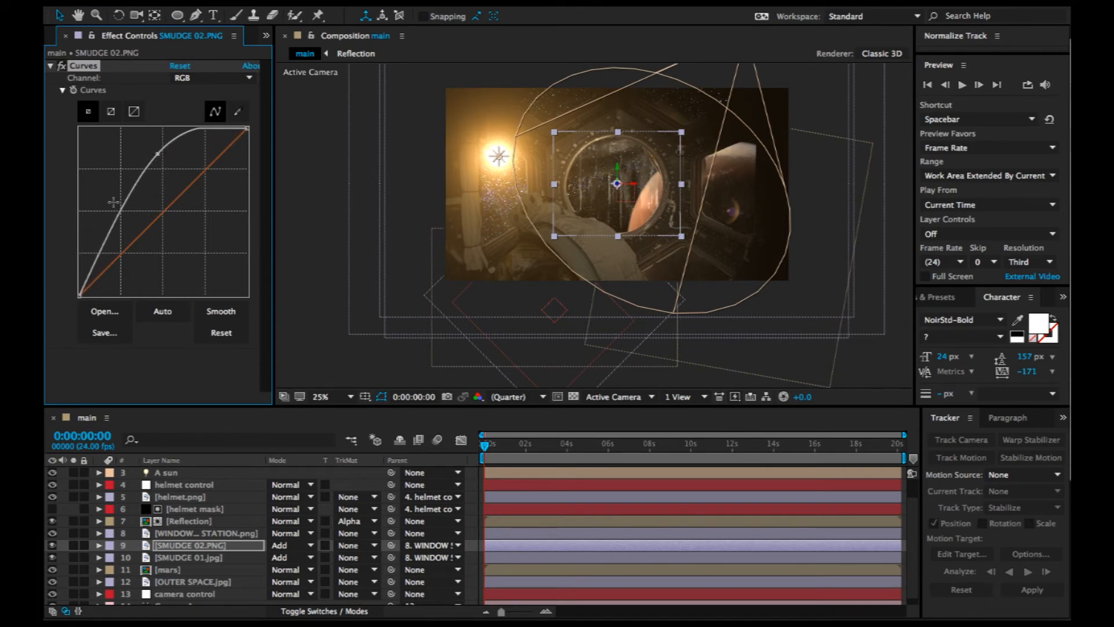
Nudge the SMUDGE 02.PNG layer slightly down and left over the round window, and check the composition at 0:00:20:04.
left_click_drag(611, 213, 608, 215)
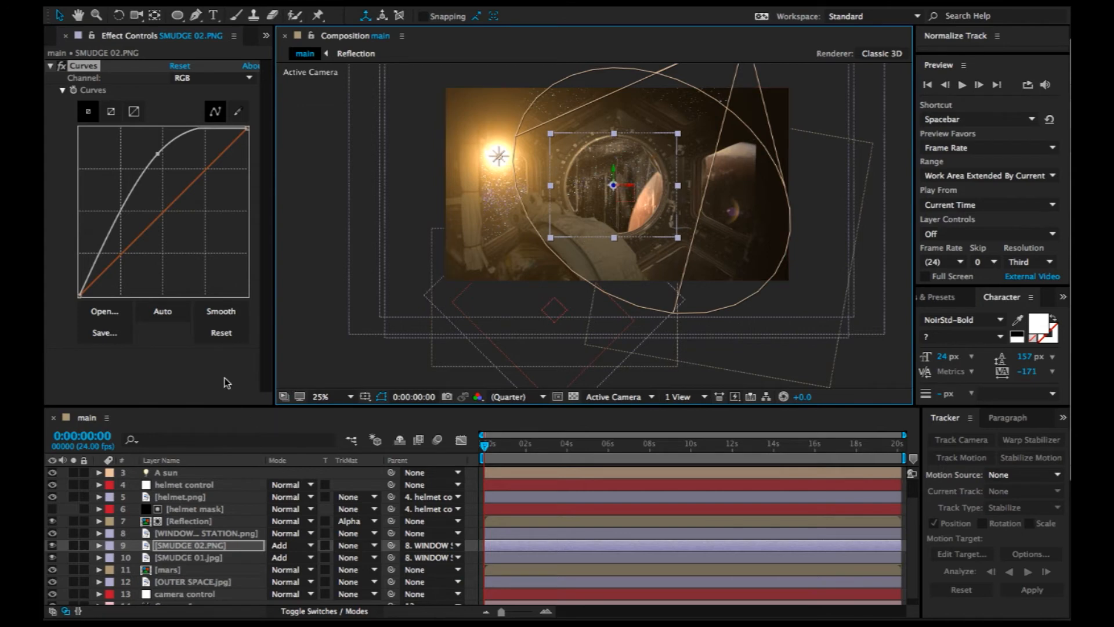
left_click_drag(524, 459, 902, 446)
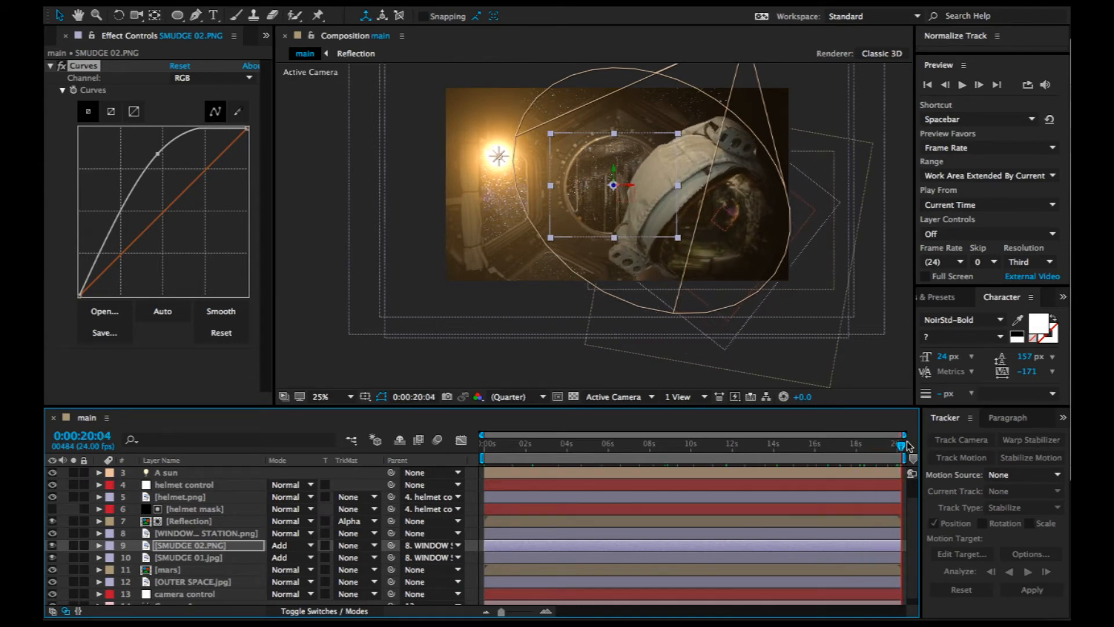
left_click(339, 396)
left_click(358, 406)
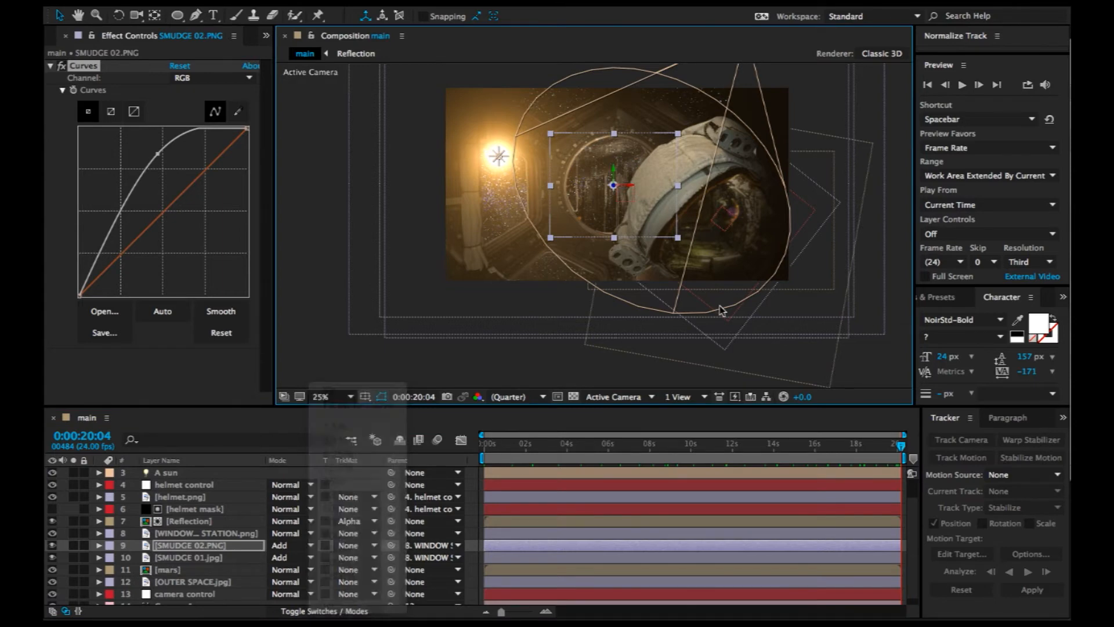
Apply a Curves effect to the Reflection layer in the helmet visor.
key("h")
left_click_drag(759, 305, 601, 258)
scroll(582, 251, "up", 1)
key("v")
scroll(111, 520, "down", 1)
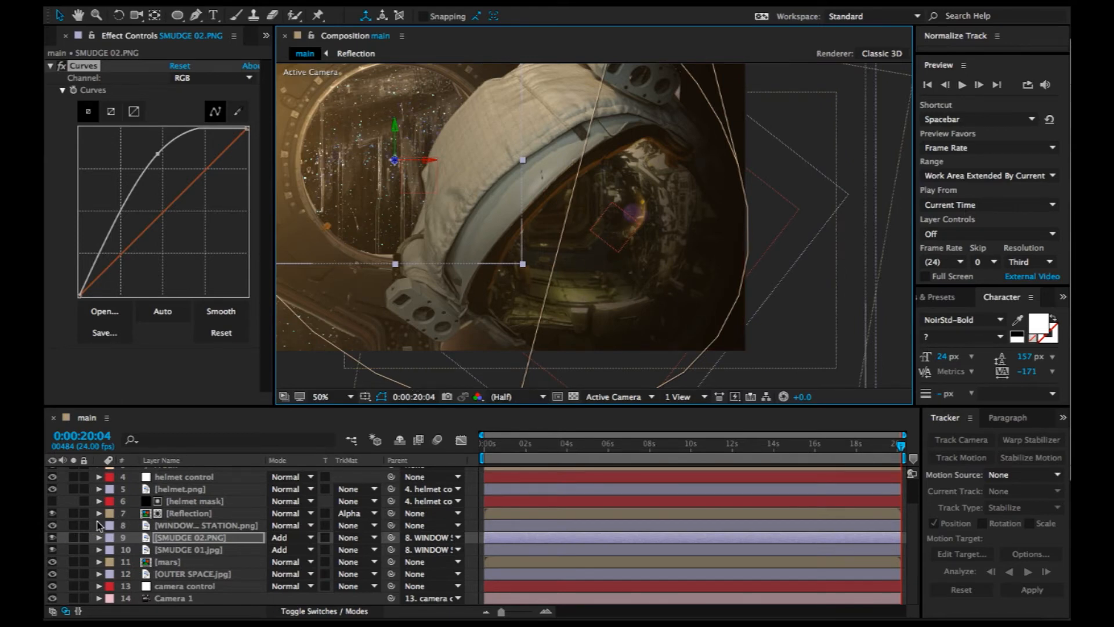
left_click(193, 514)
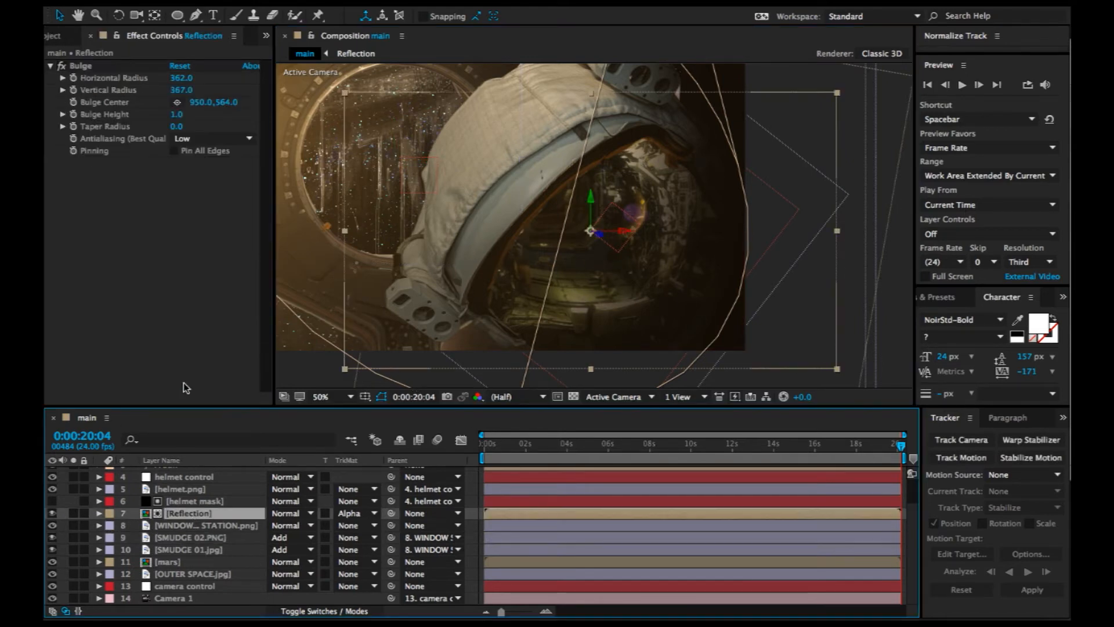
key("ctrl+space")
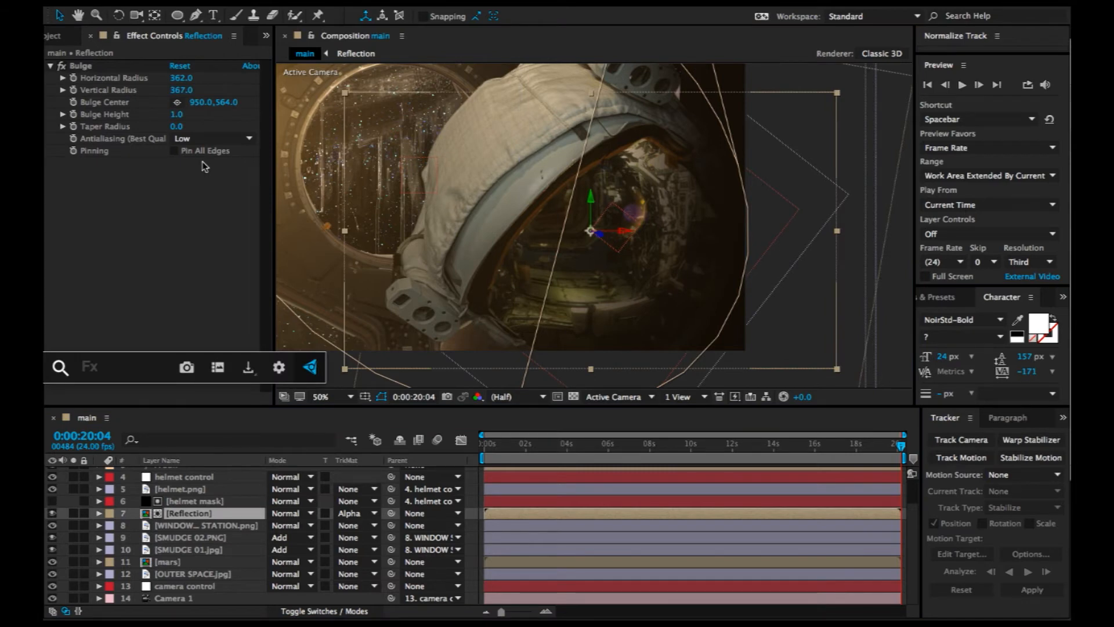
type("cur")
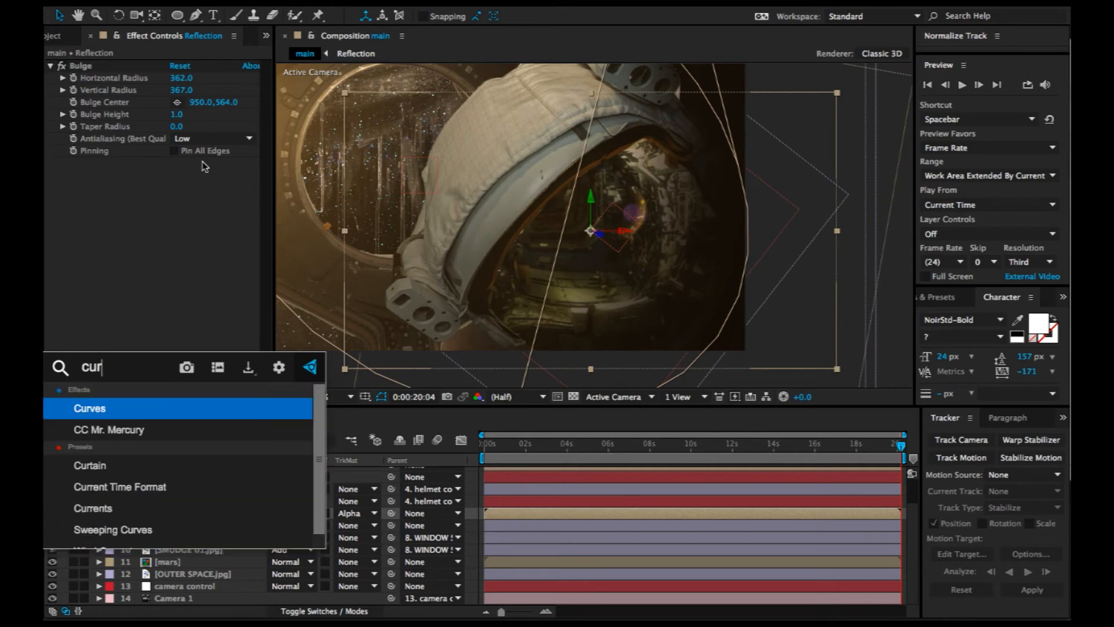
key("Return")
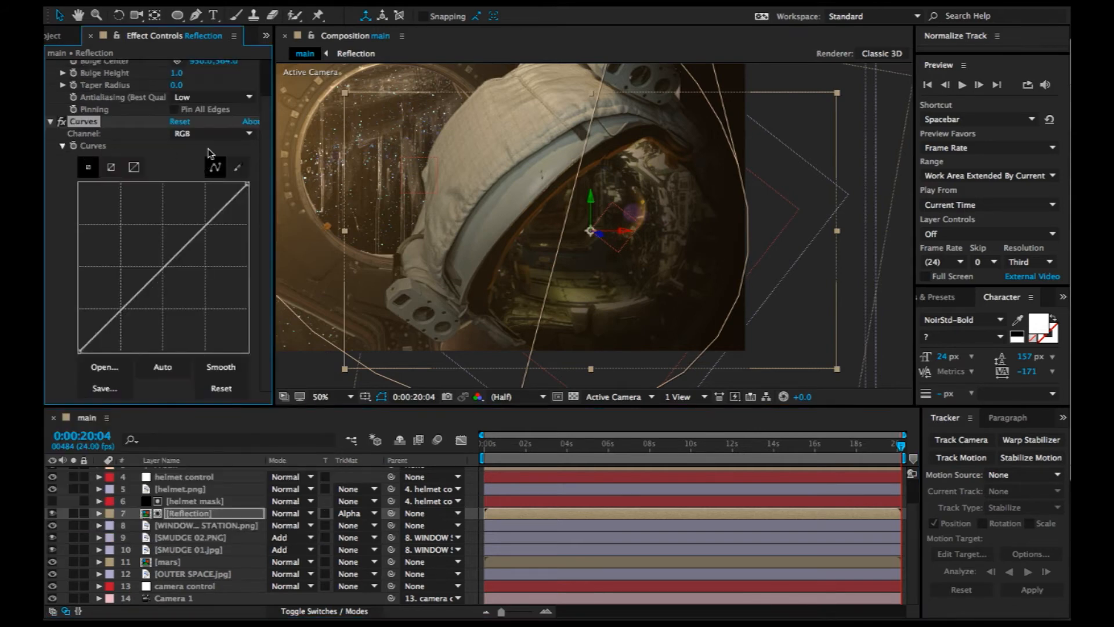
Raise the midtones of the Red curve, and of the Green curve slightly less, in the Reflection layer's Curves effect.
left_click(207, 134)
left_click(198, 162)
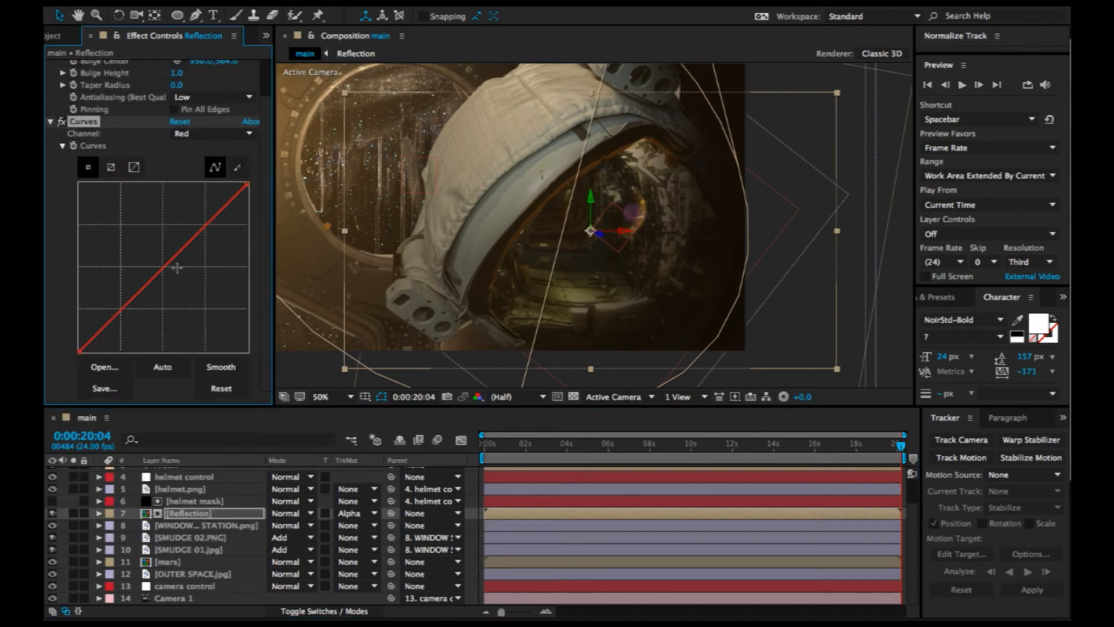
left_click_drag(170, 263, 149, 247)
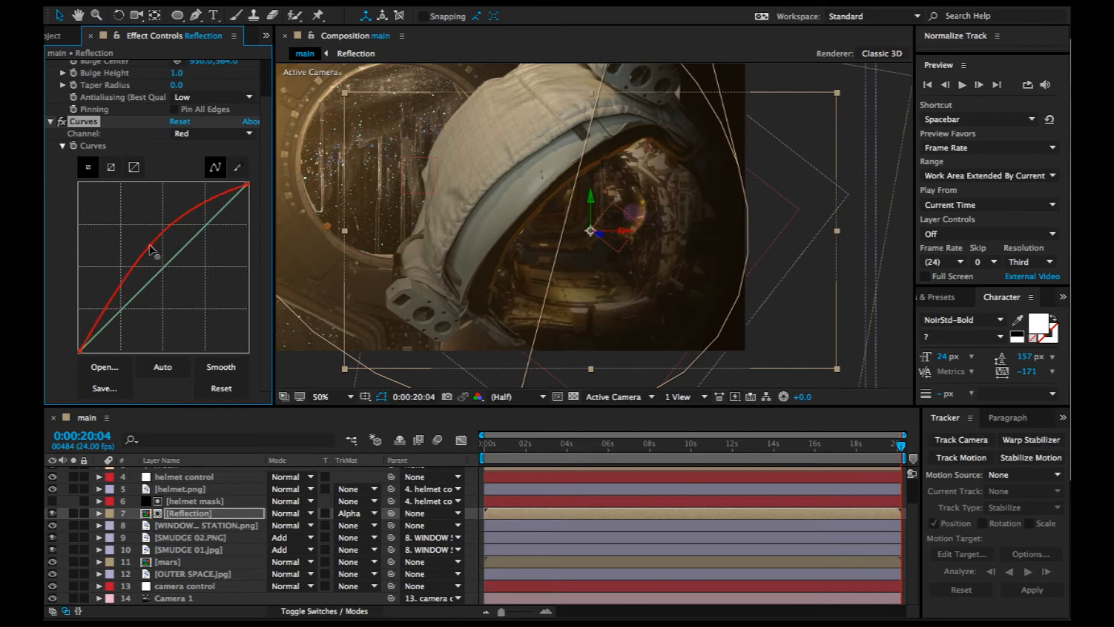
left_click(197, 133)
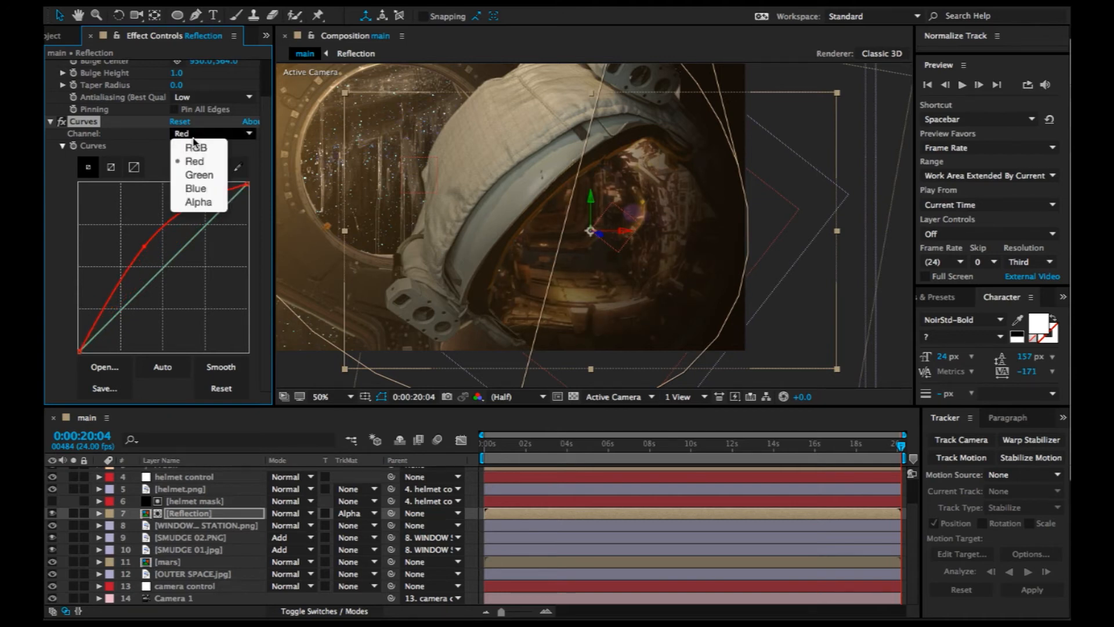
left_click(199, 175)
left_click_drag(174, 264, 161, 247)
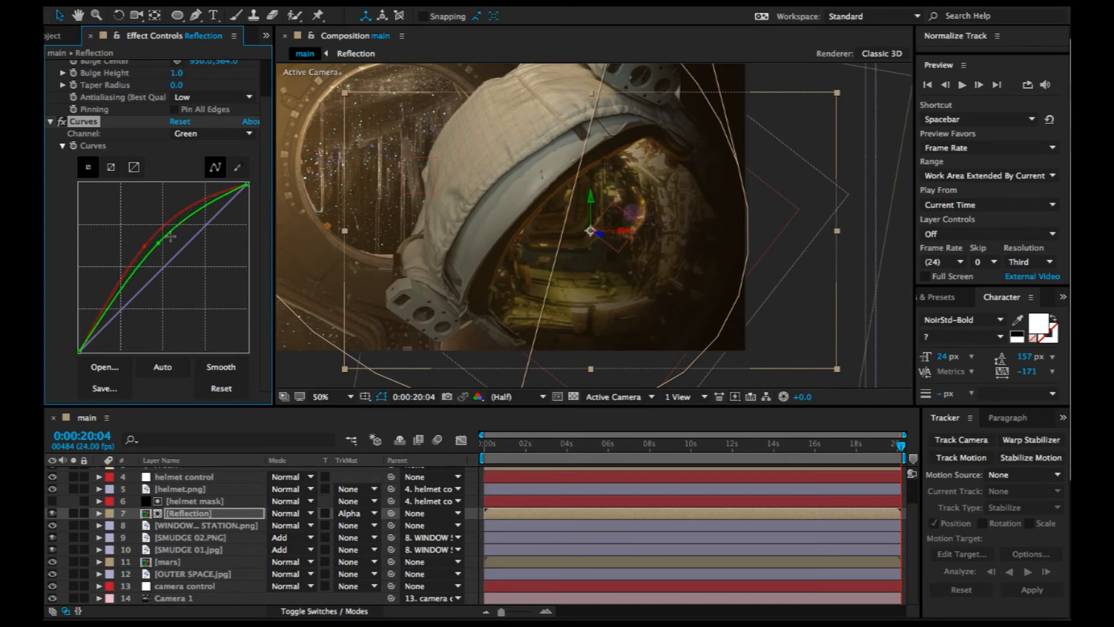
Lower the Blue curve's midtones and raise the Red curve further to give the visor reflection a golden tint.
left_click(183, 134)
left_click(195, 188)
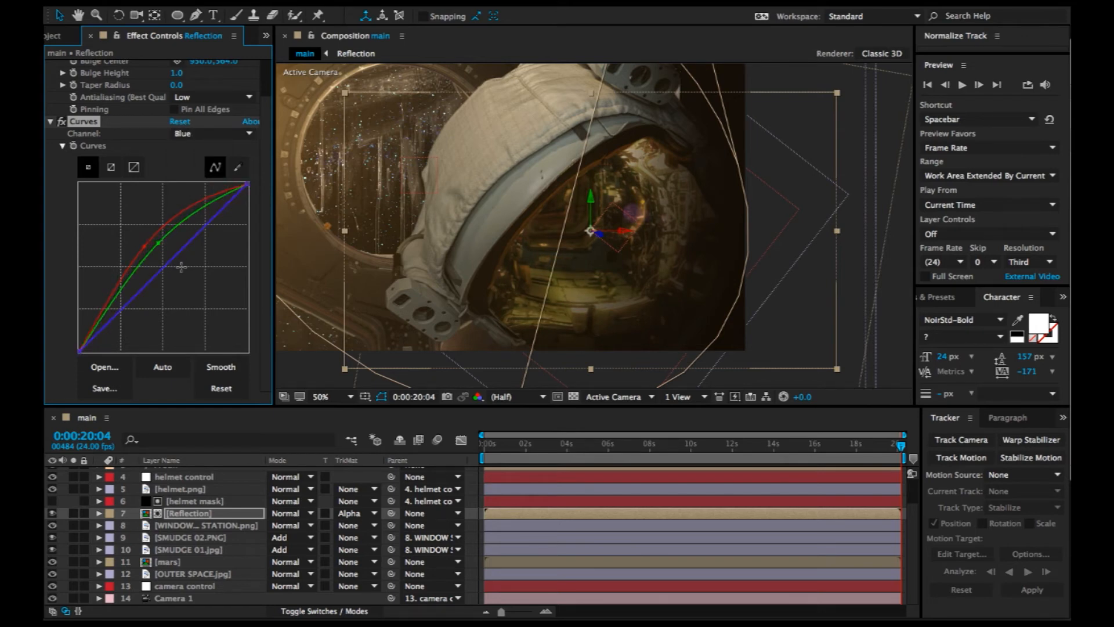
left_click_drag(174, 264, 183, 273)
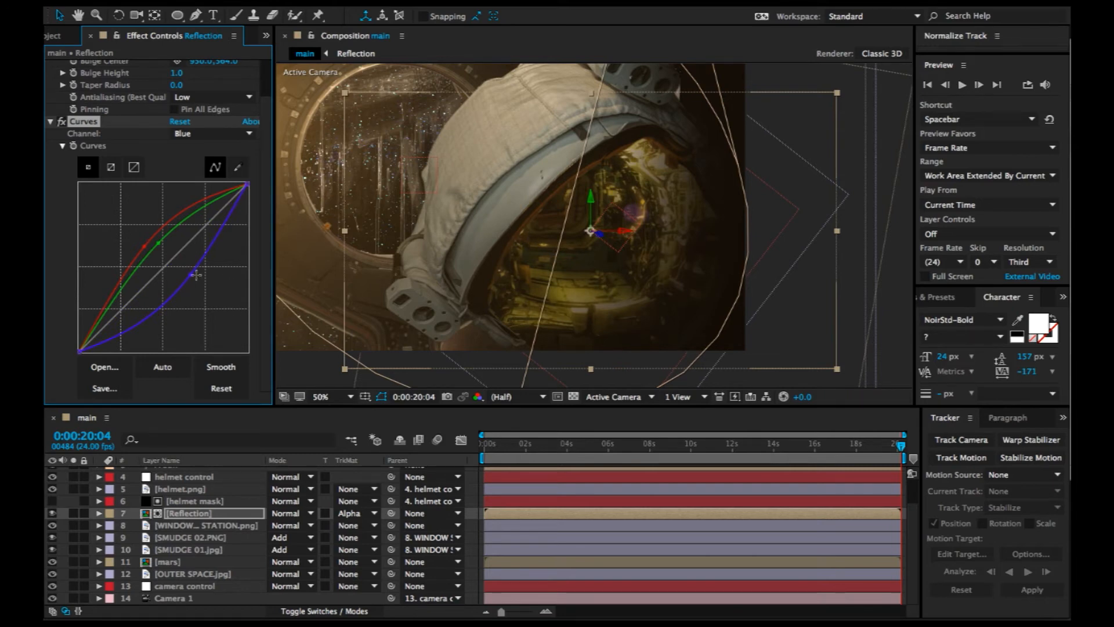
left_click(142, 244)
left_click_drag(142, 245, 138, 238)
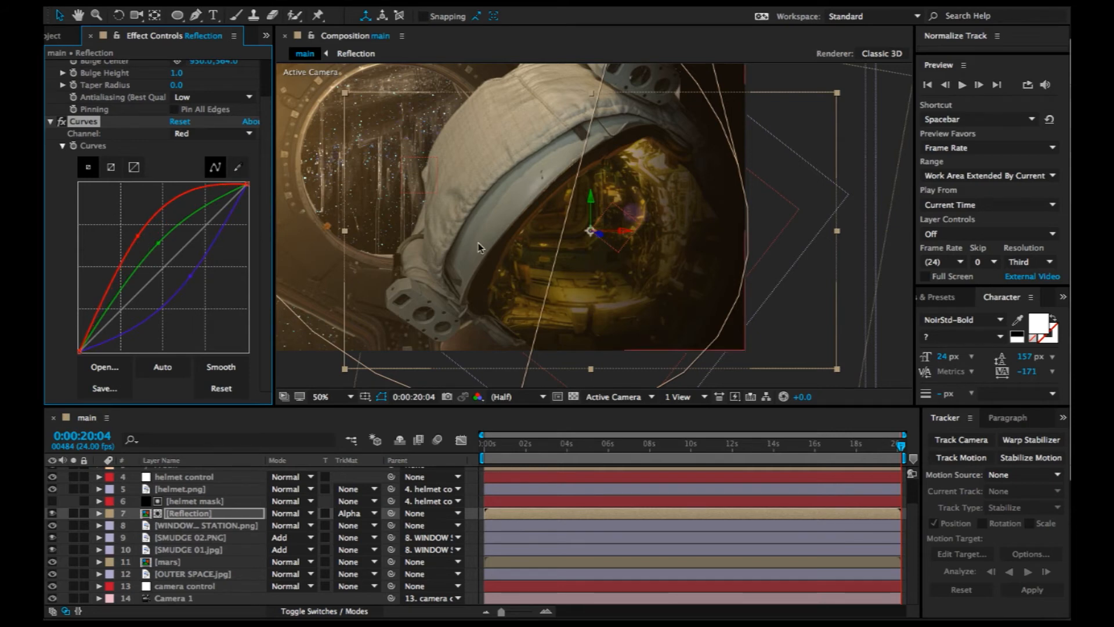
scroll(530, 241, "down", 2)
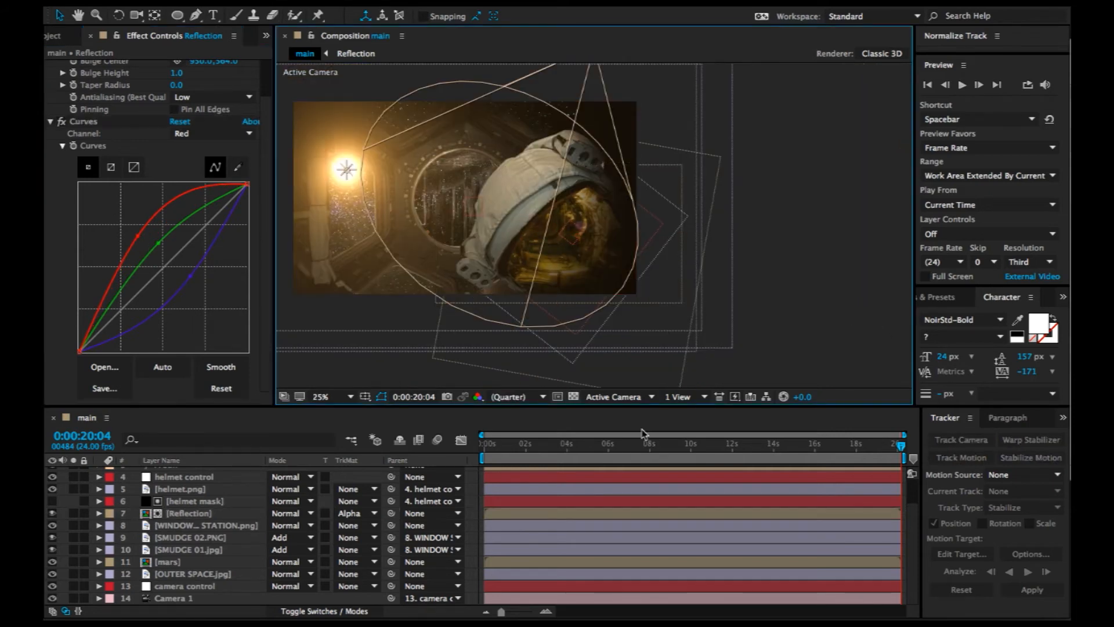
left_click_drag(841, 445, 935, 442)
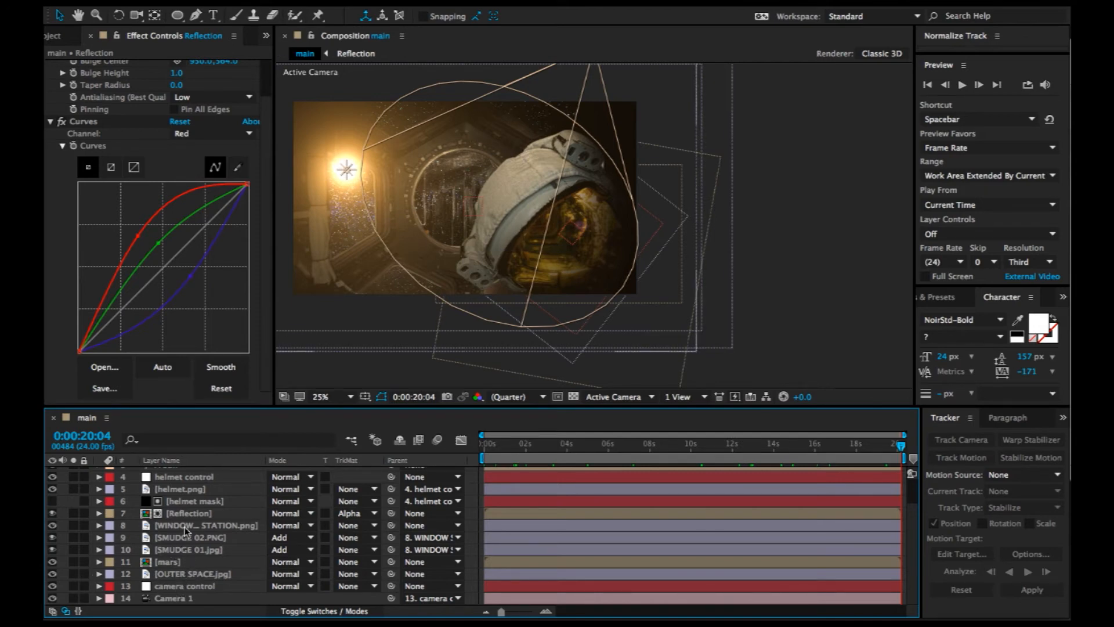
Keyframe the WINDOW SPACE STATION.png layer's Orientation at 0:00:20:04 with its Z value at 21°.
left_click(203, 526)
key("r")
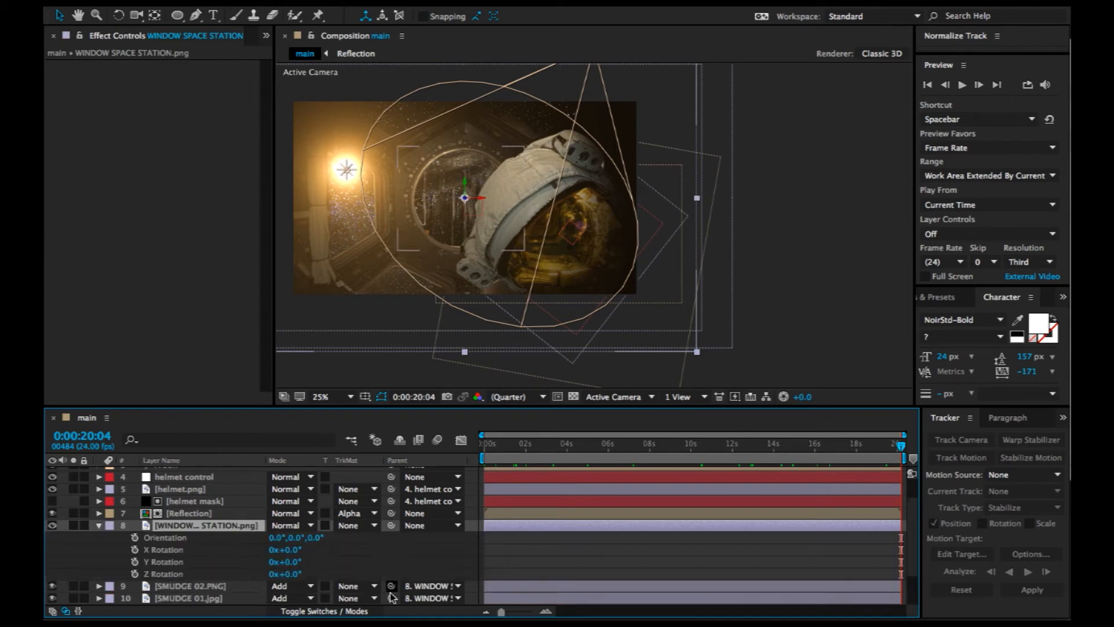
left_click(134, 537)
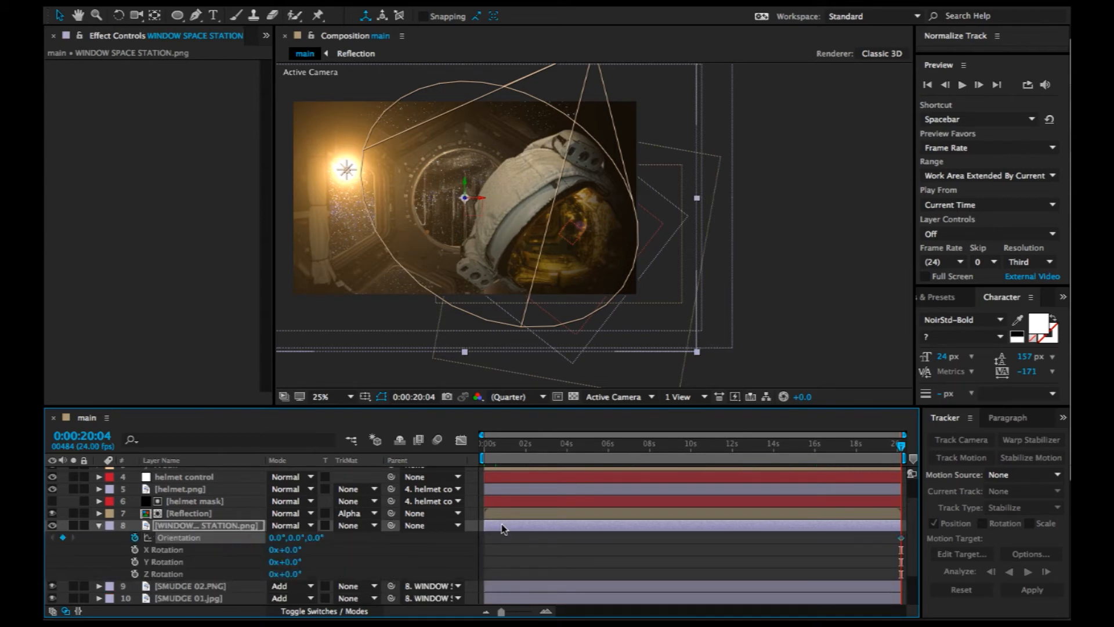
left_click_drag(632, 313, 717, 315)
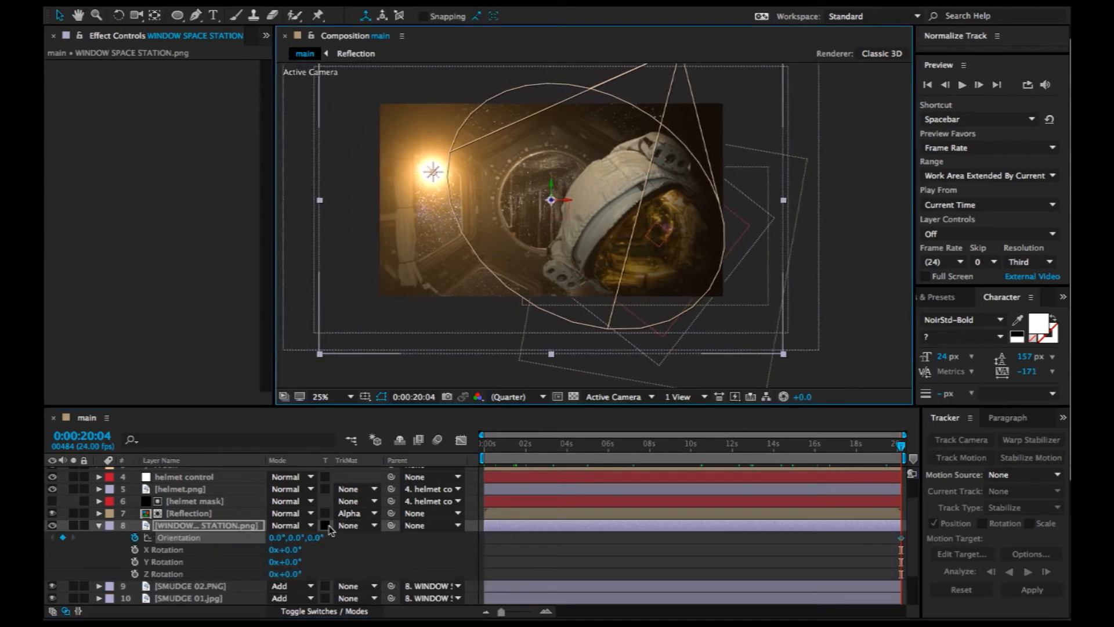
left_click_drag(314, 539, 326, 534)
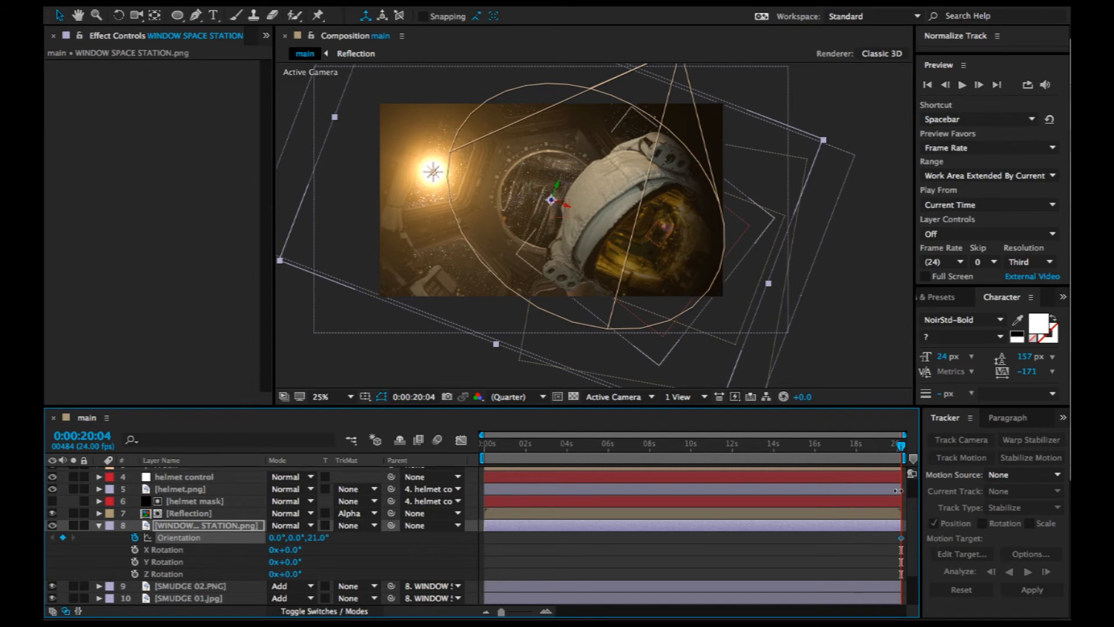
Set the window layer's Z Orientation to 340° at 0:00:00:00, check the rotation through to the end, and collapse the layer.
left_click_drag(887, 454, 357, 457)
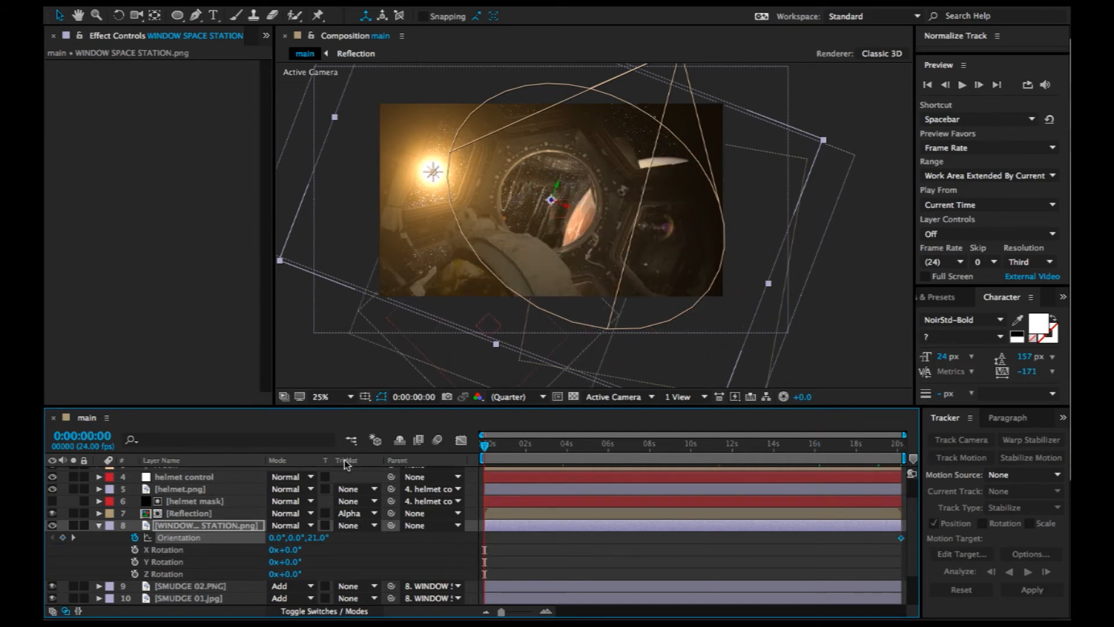
left_click_drag(314, 543, 288, 546)
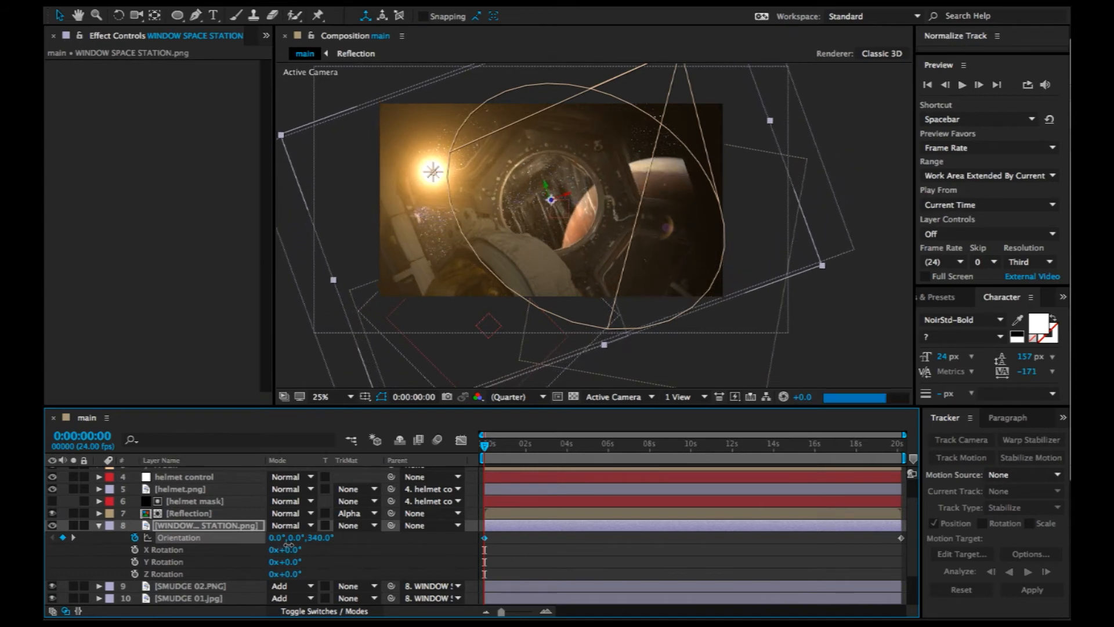
left_click_drag(499, 458, 932, 510)
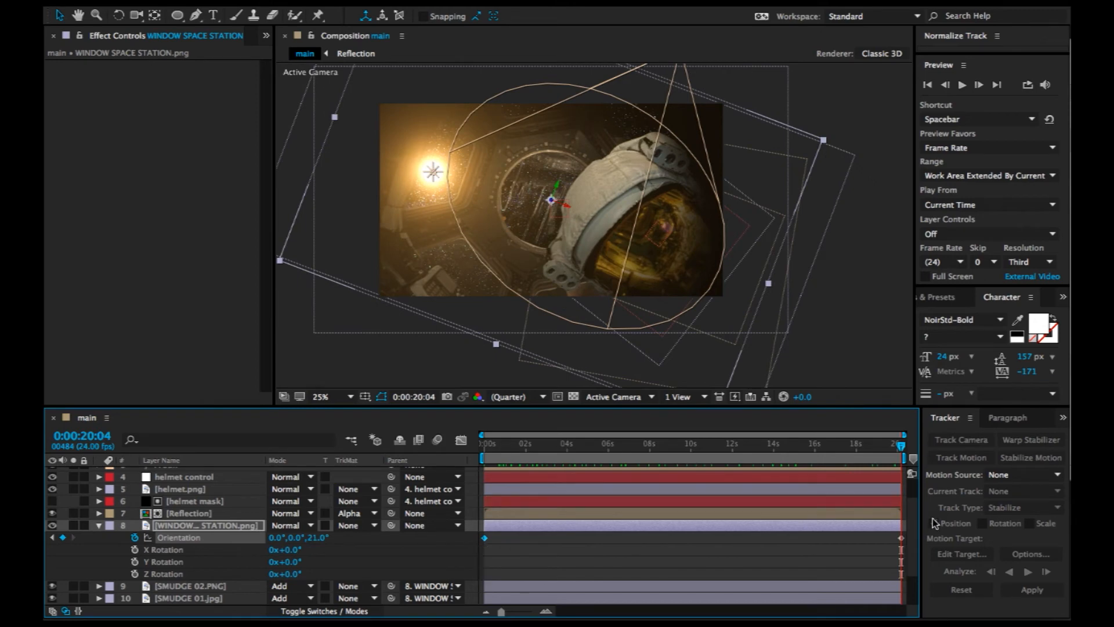
left_click(98, 525)
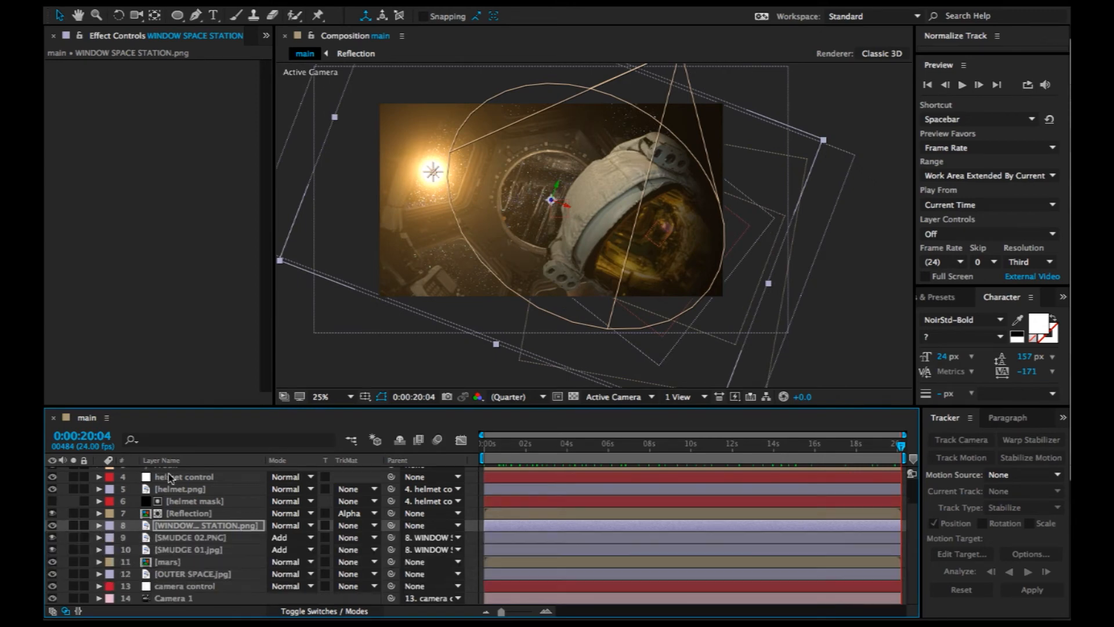
Parent the spot light to the WINDOW SPACE STATION.png layer and scrub the timeline to check that it follows the rotation.
scroll(170, 477, "up", 3)
left_click(162, 472)
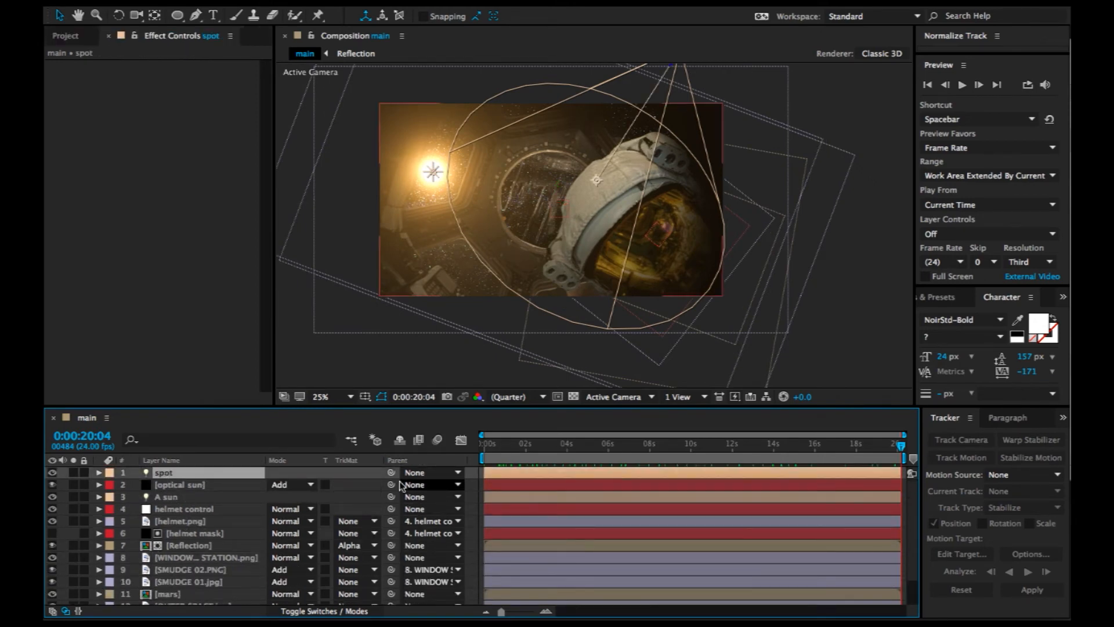
left_click_drag(391, 472, 219, 525)
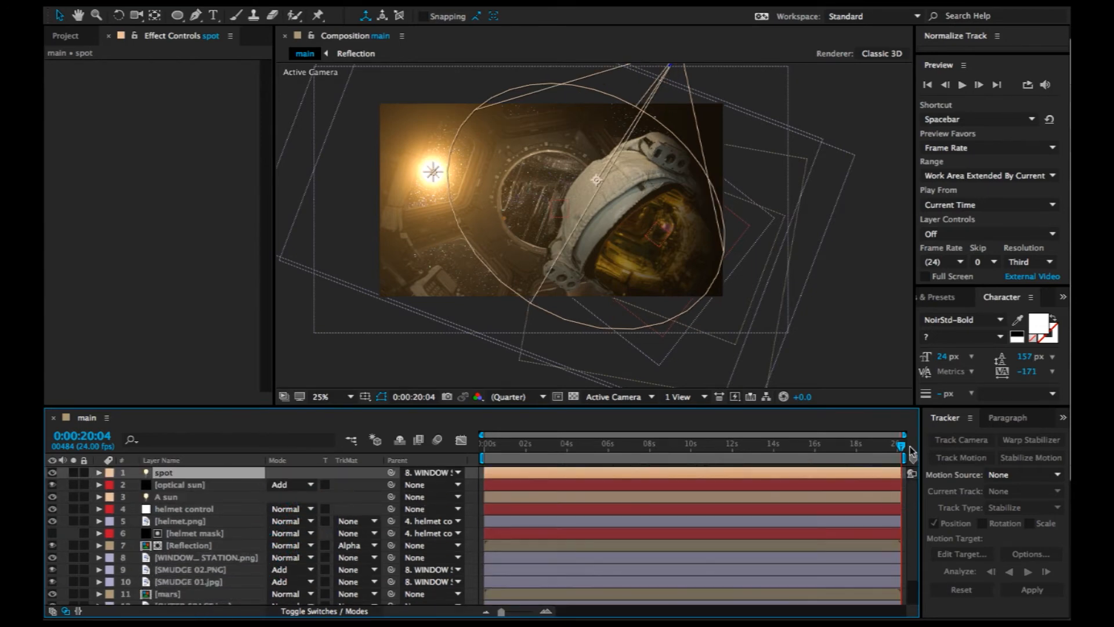
left_click_drag(892, 453, 570, 484)
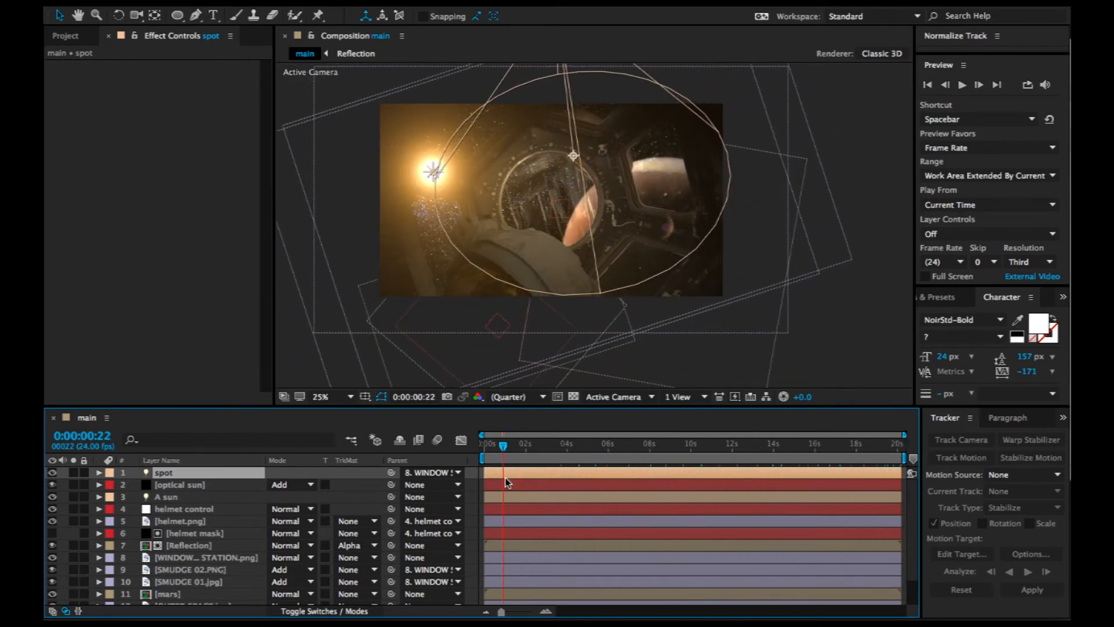
left_click_drag(716, 486, 1018, 480)
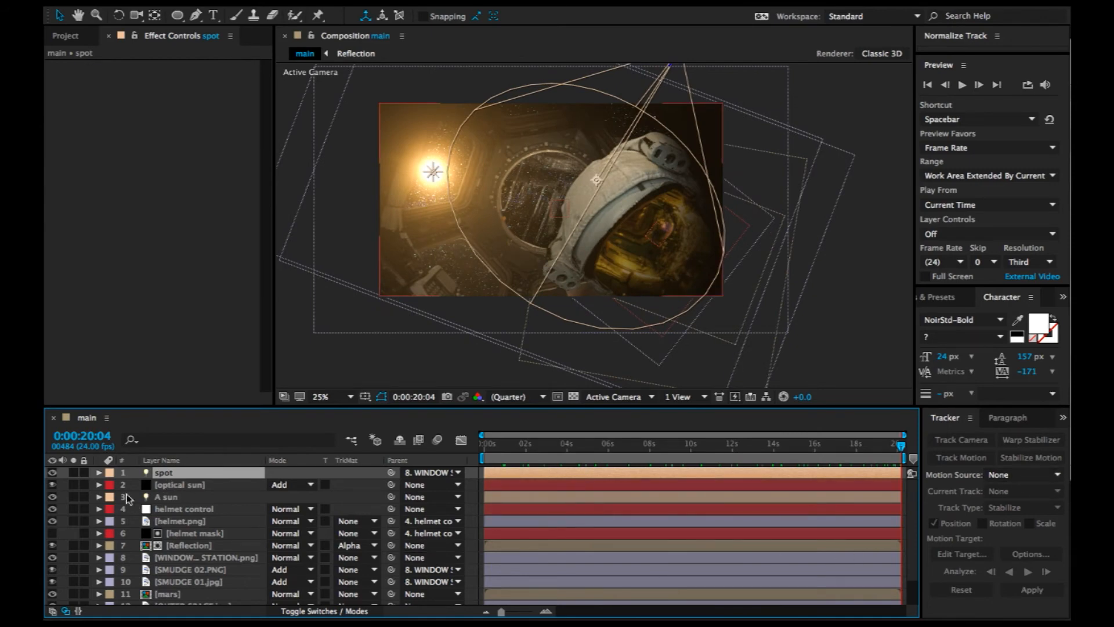
Reveal the camera control layer's Position and Orientation and add a keyframe for each at 0:00:20:04.
scroll(167, 558, "down", 3)
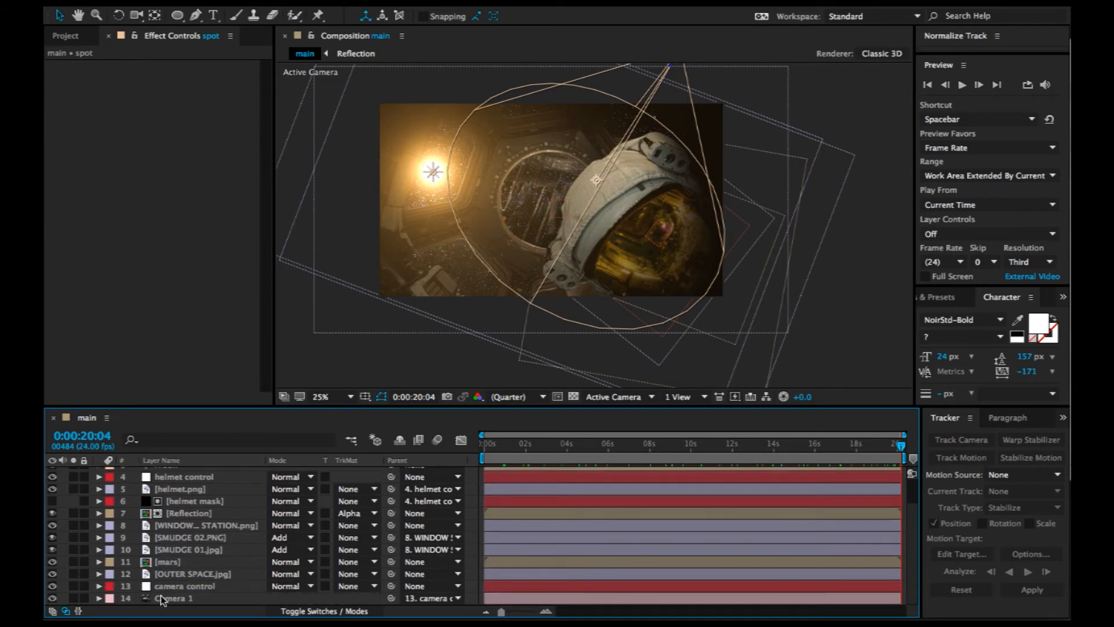
left_click(174, 586)
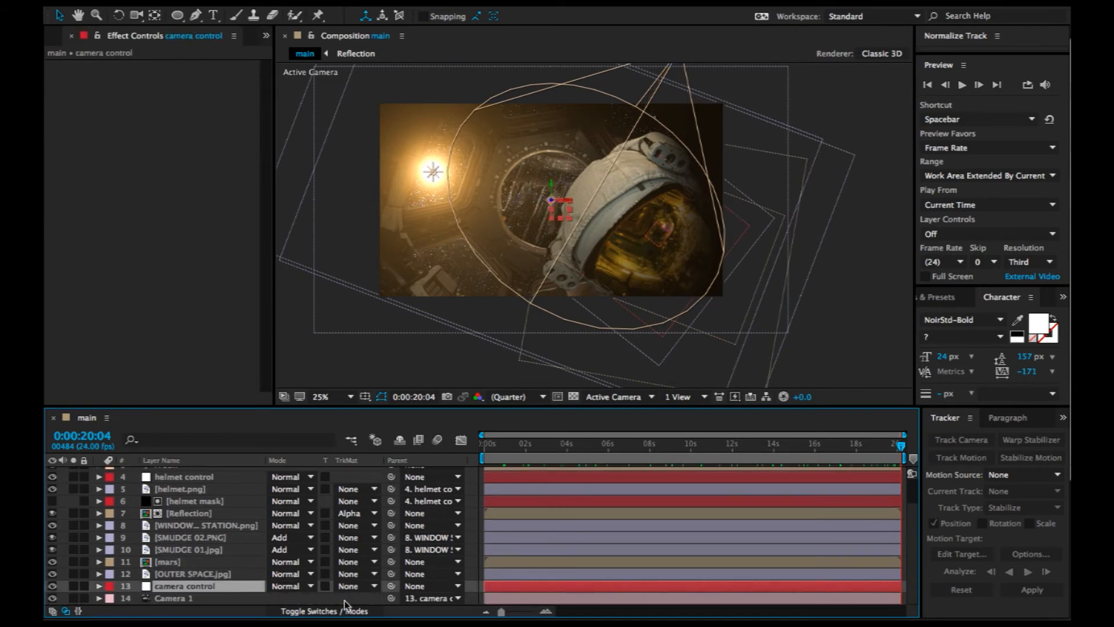
key("p")
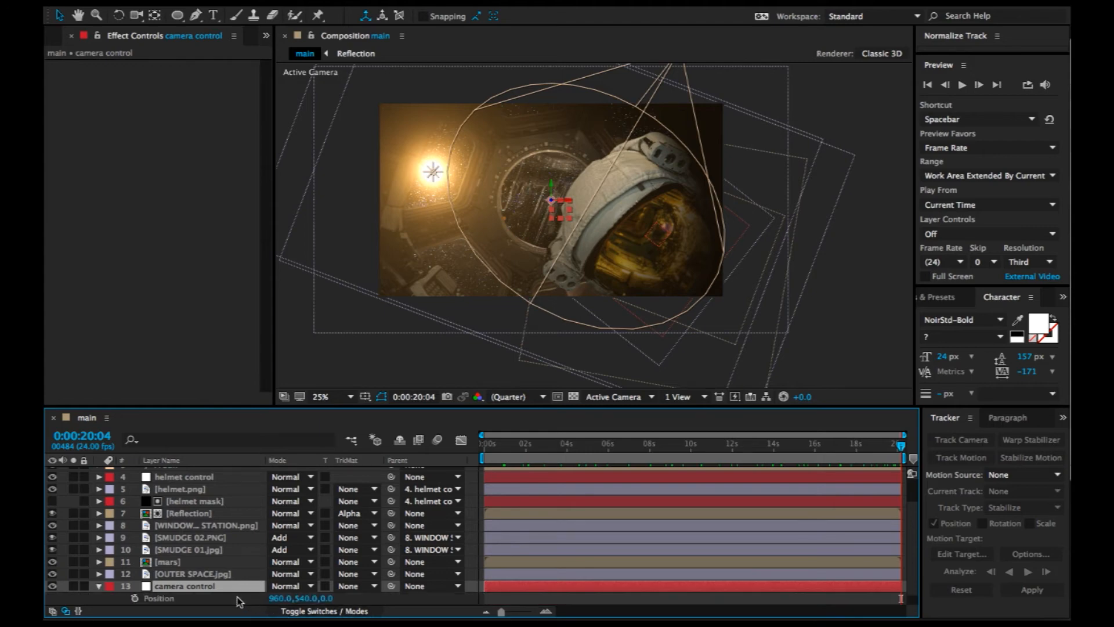
key("shift+r")
scroll(500, 550, "down", 3)
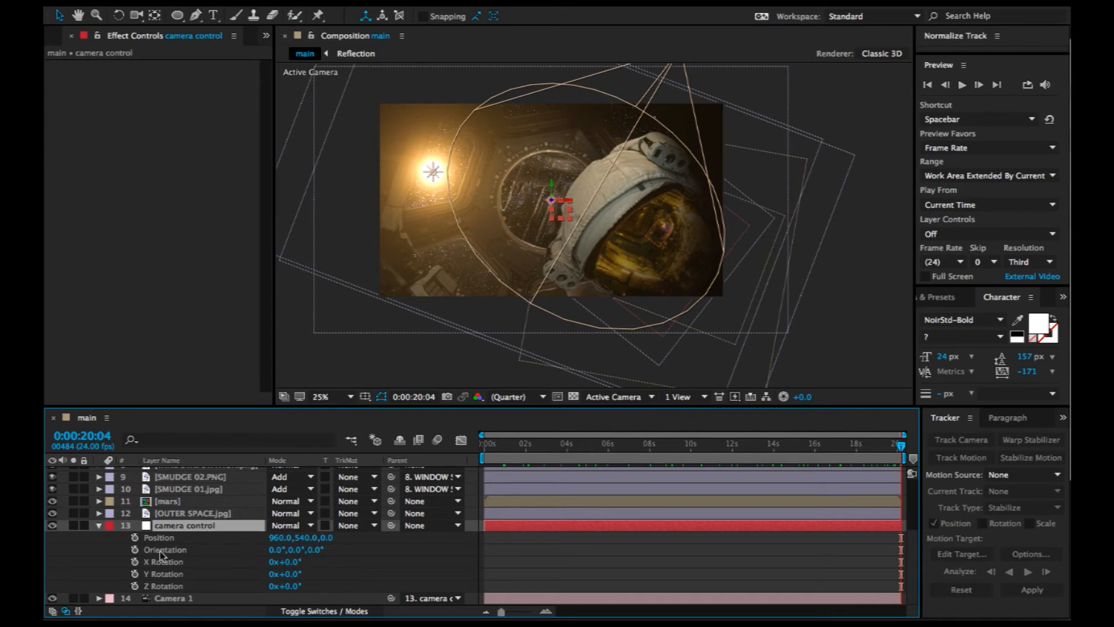
left_click(134, 537)
left_click(134, 550)
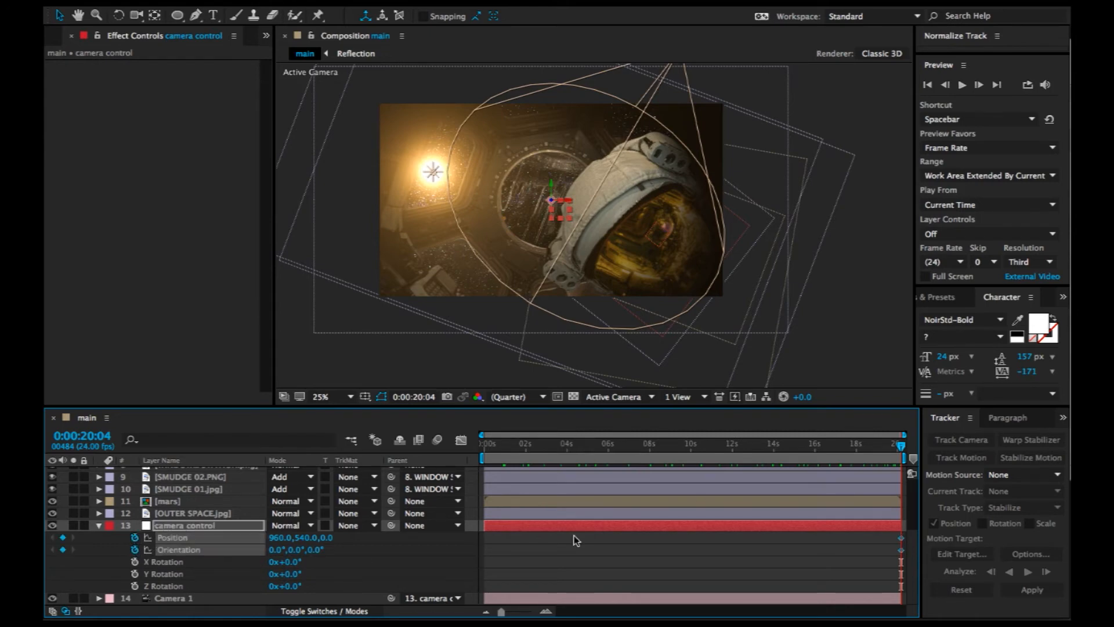
At 0:00:00:00, set the camera control's Z Position to 3800 and rotate its Z Orientation counterclockwise, then preview the move with the composition fitted.
left_click_drag(881, 448, 435, 480)
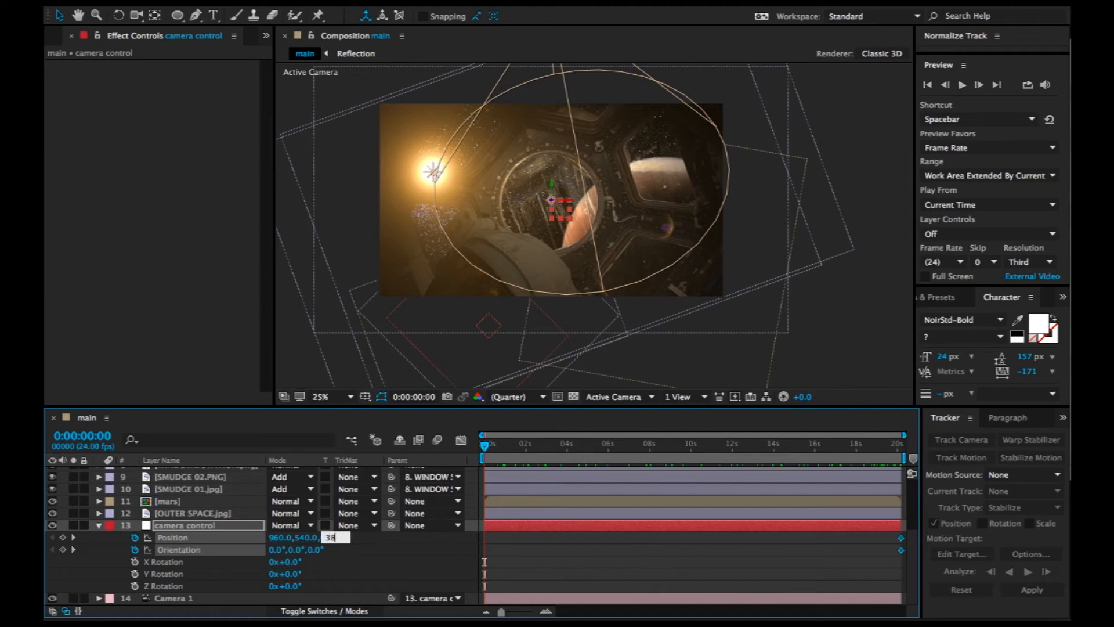
key("Return")
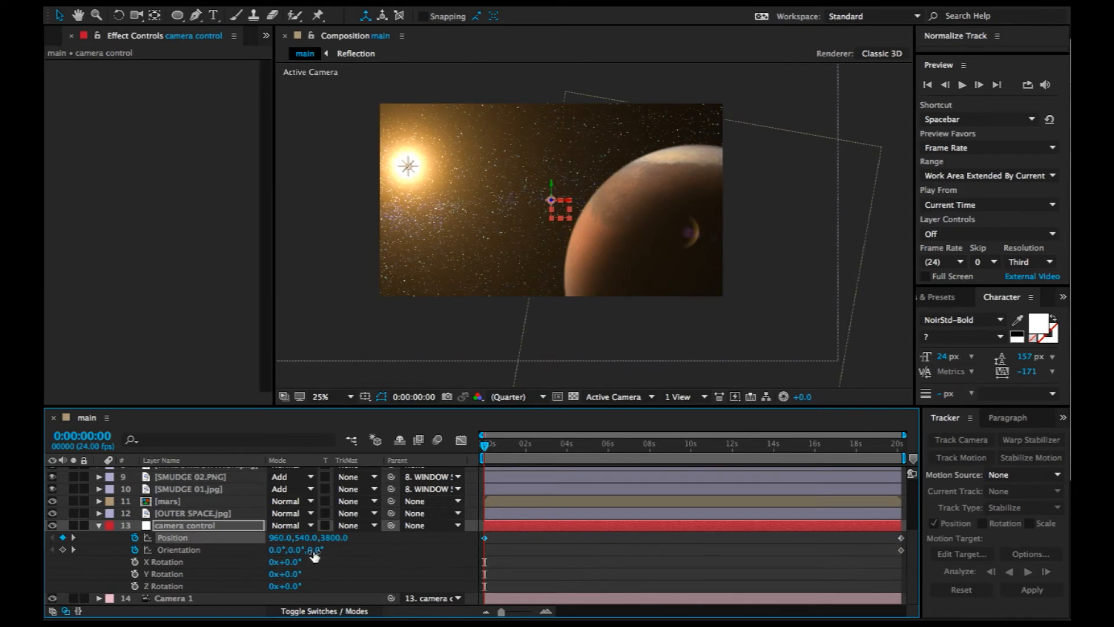
left_click_drag(314, 551, 296, 554)
mouse_move(488, 450)
left_mouse_down()
mouse_move(654, 486)
mouse_move(917, 493)
mouse_move(737, 486)
left_mouse_up()
left_click(339, 397)
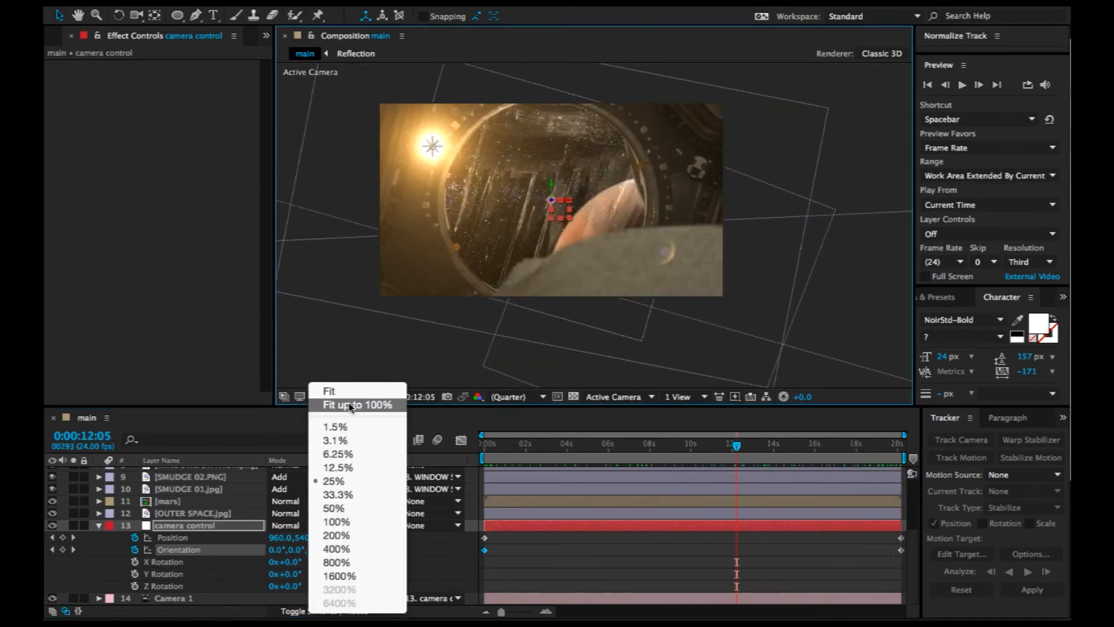
left_click(351, 404)
left_click_drag(517, 458, 462, 470)
left_click_drag(541, 480, 574, 483)
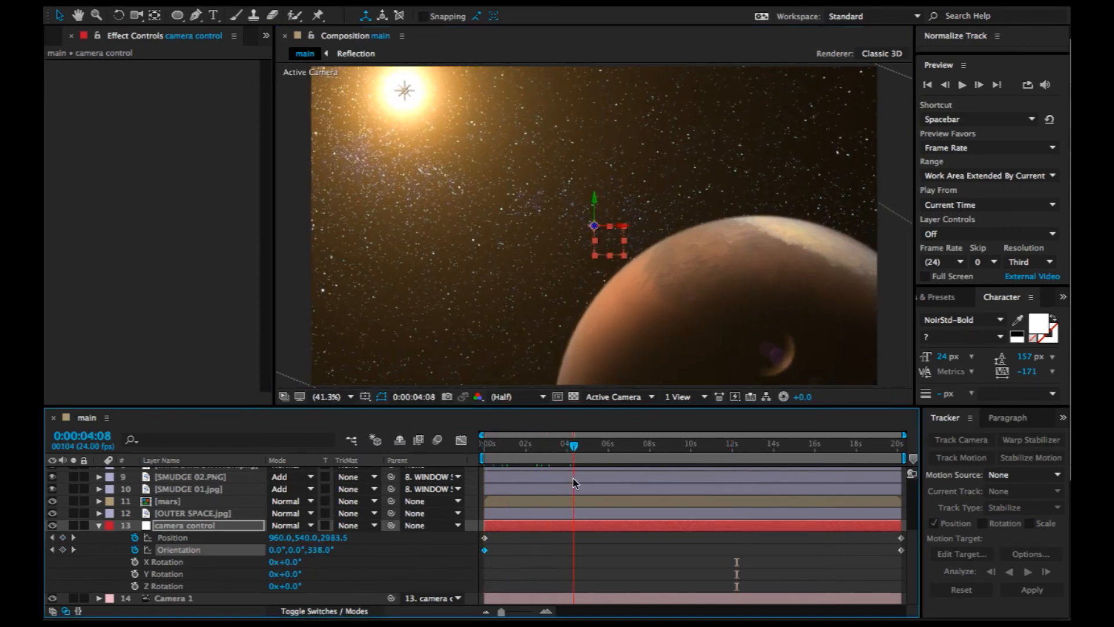
Scrub through the camera move, return to 0:00:00:00, and collapse the camera control layer.
left_click_drag(660, 494, 788, 507)
left_click_drag(831, 499, 423, 492)
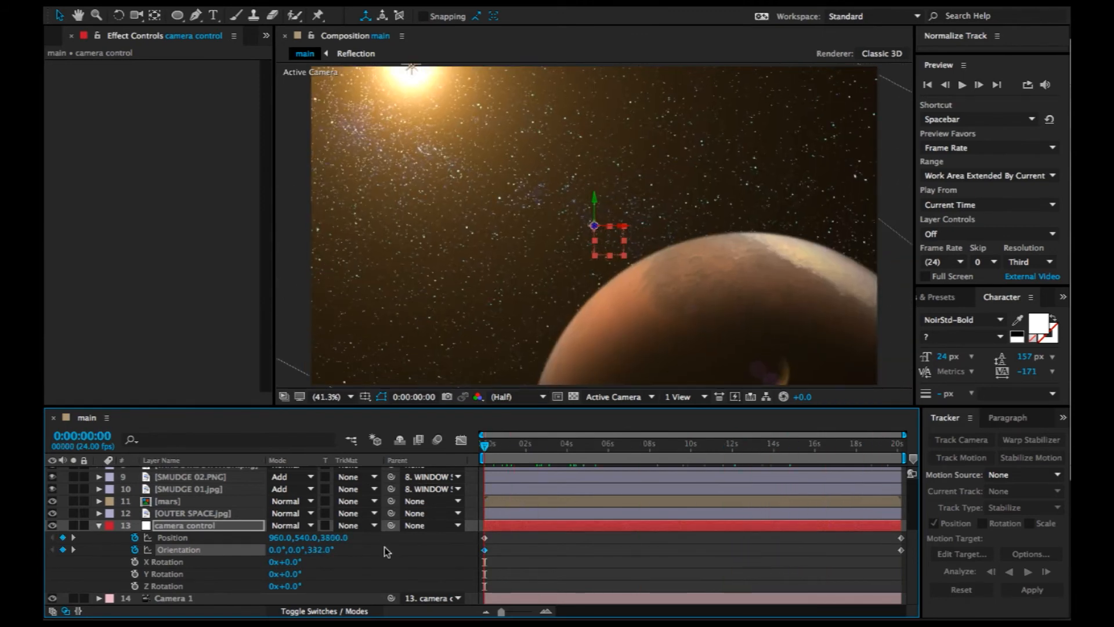
left_click(99, 524)
Set Foreground Layer 1 of the optical sun layer's Optical Flares effect to WINDOW SPACE STATION.png.
scroll(166, 509, "up", 3)
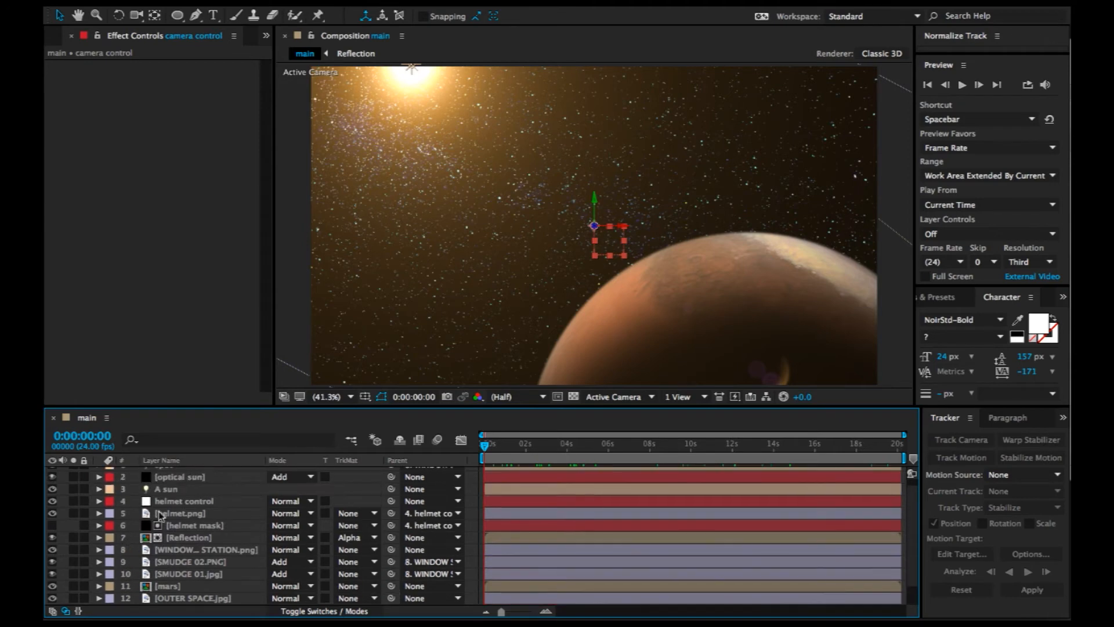
left_click(187, 490)
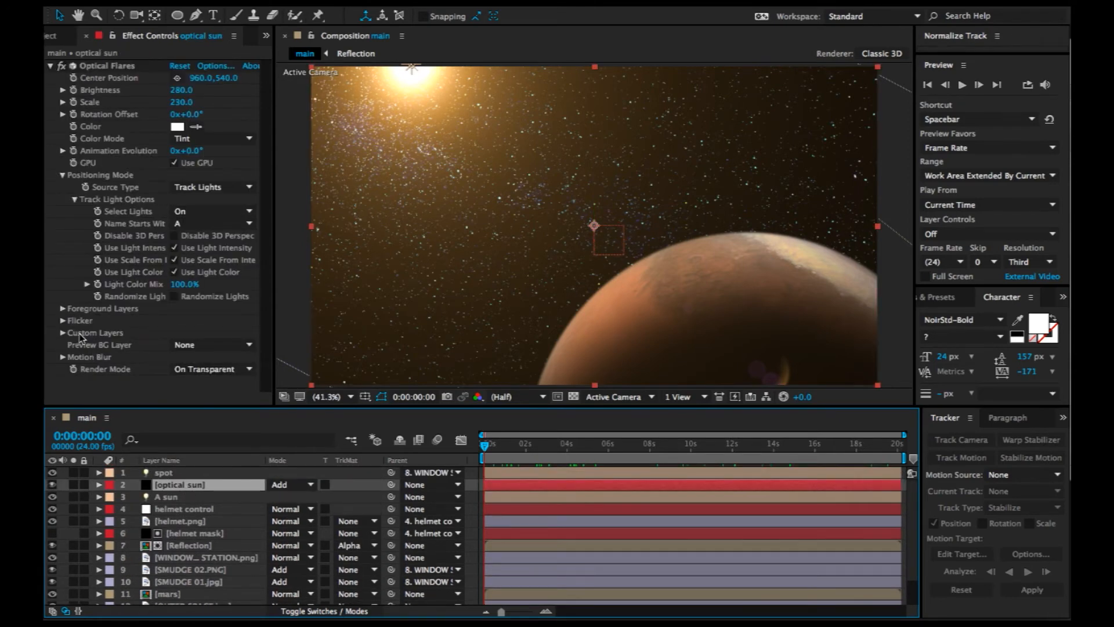
left_click(62, 308)
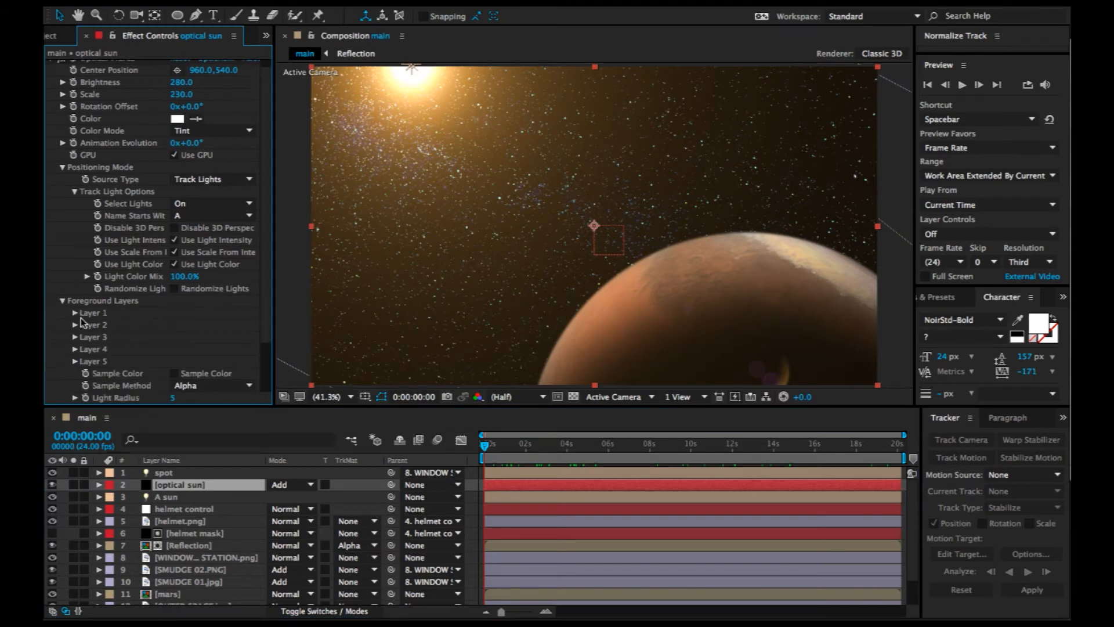
left_click(75, 314)
left_click(208, 325)
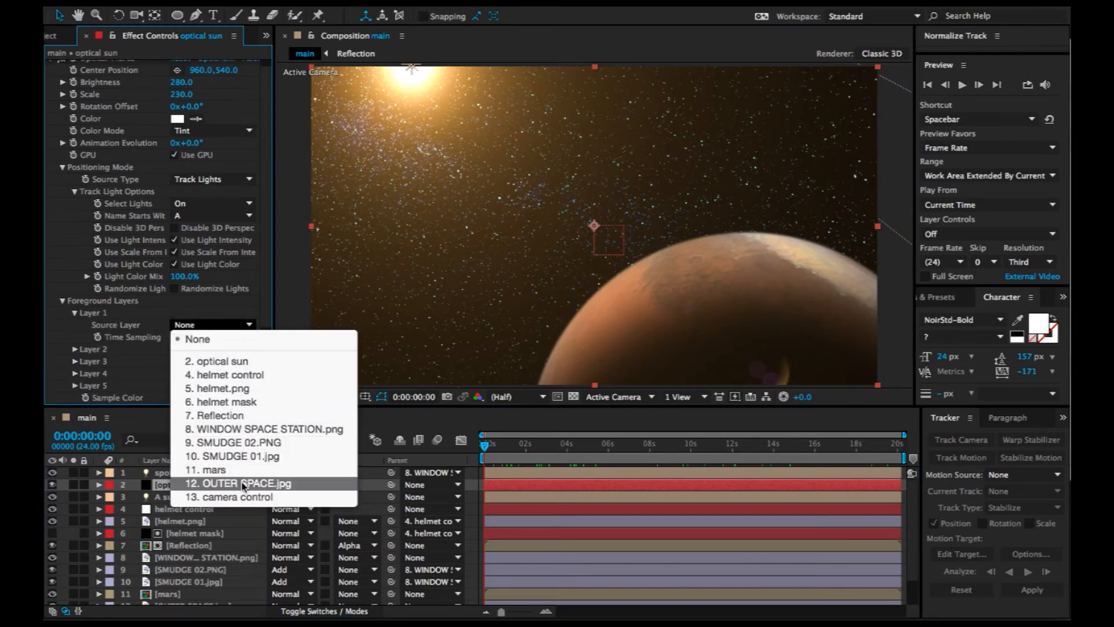
left_click(247, 430)
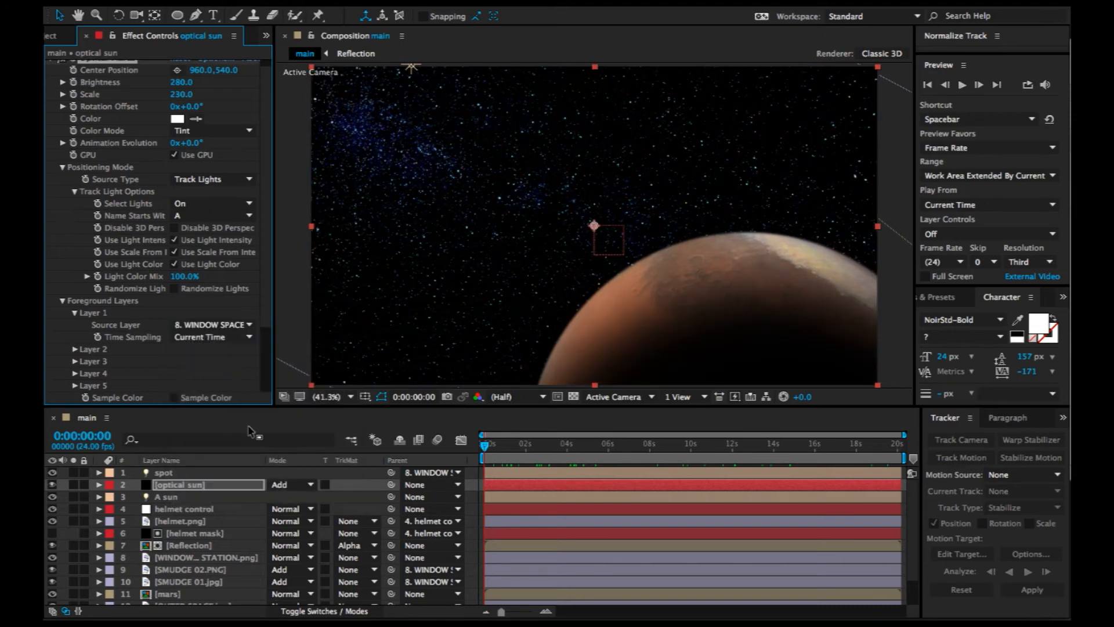
left_click_drag(510, 445, 456, 446)
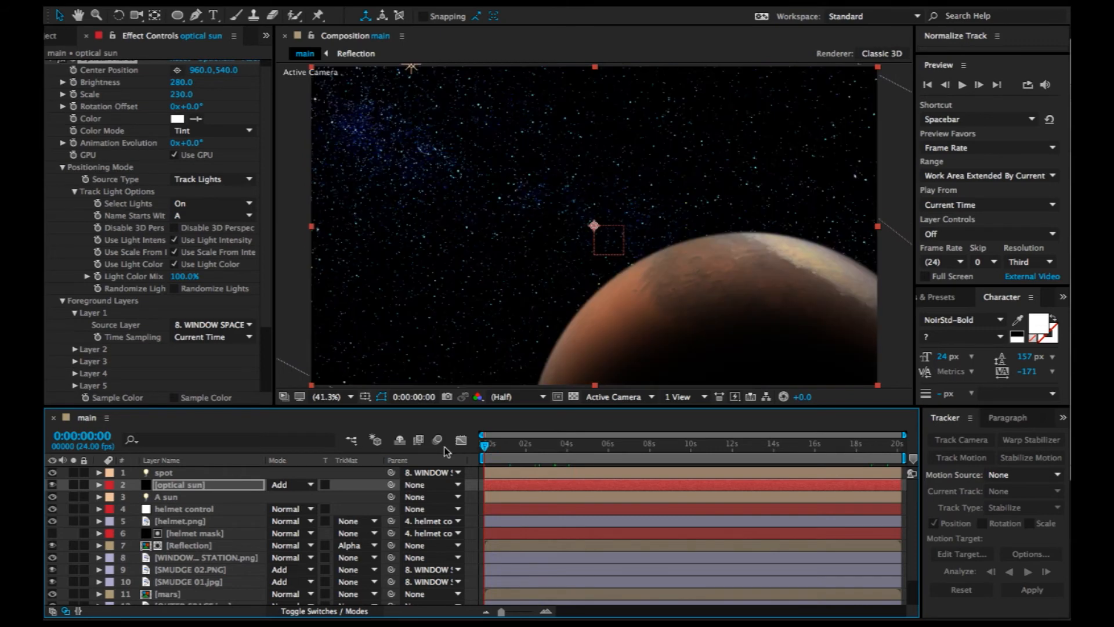
Move the A sun light slightly down into the frame at 0:00:00:00 and preview the flare's appearance.
left_click_drag(410, 65, 416, 99)
left_click_drag(505, 450, 419, 448)
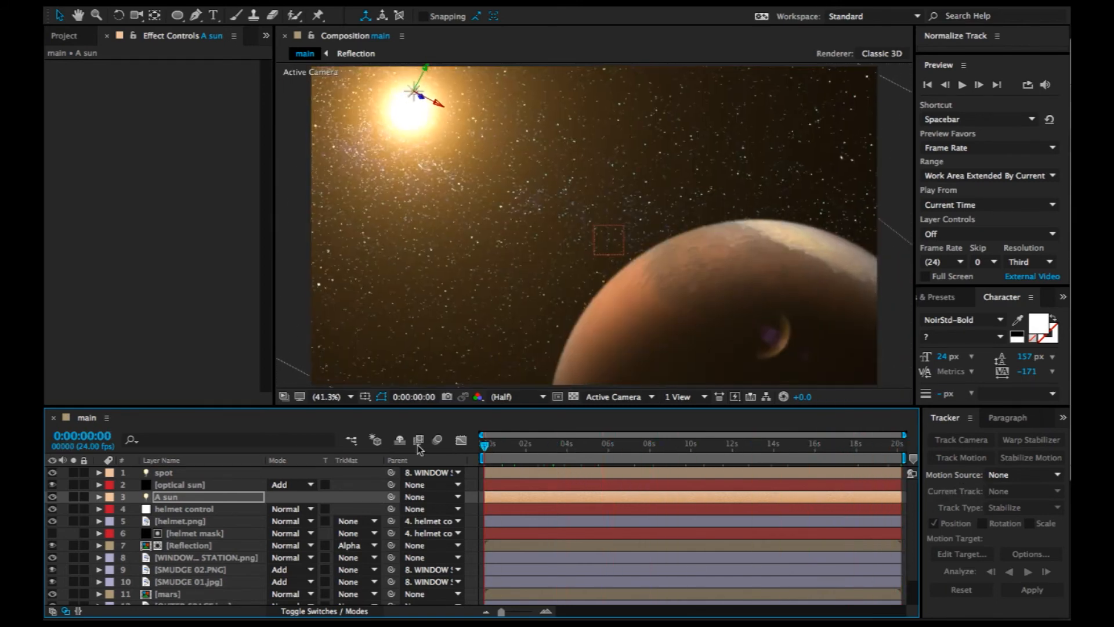
key("space")
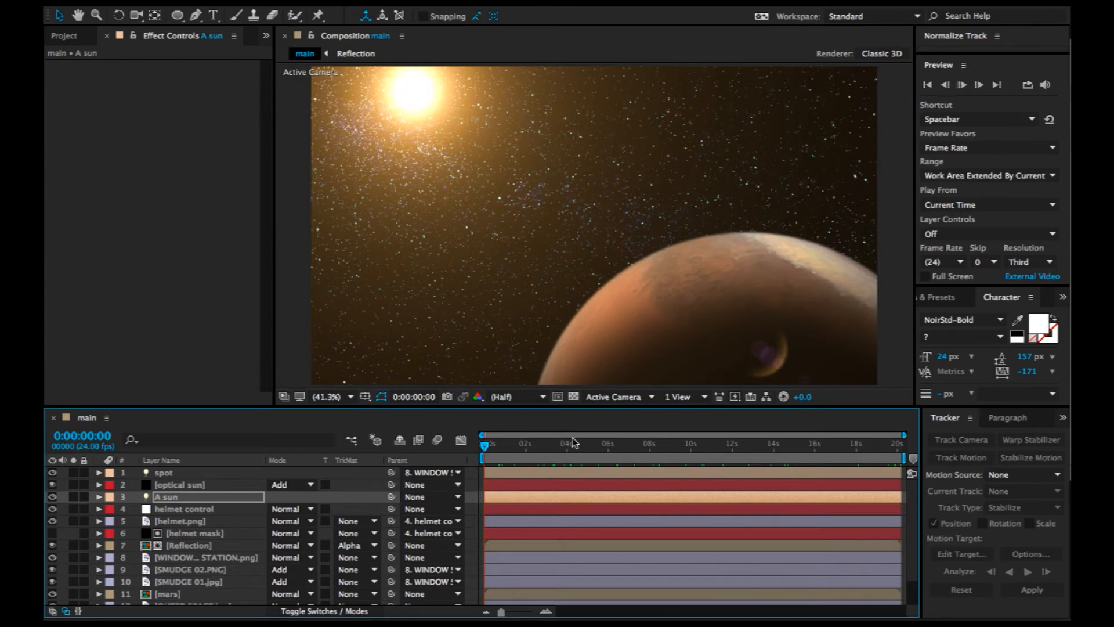
key("space")
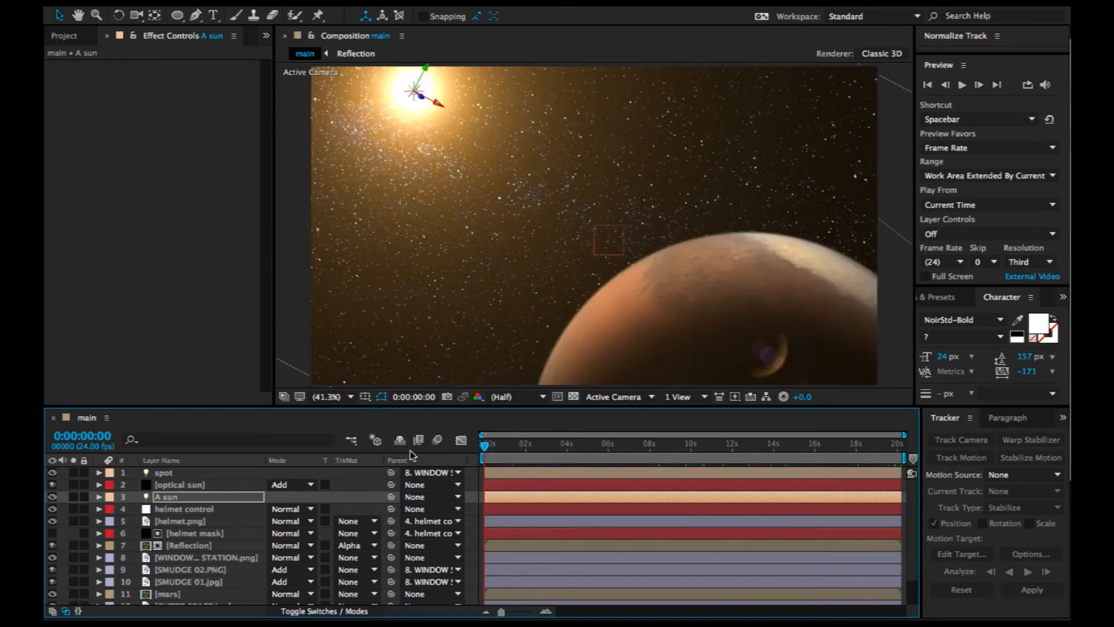
Apply Easy Ease to the camera control layer's final Position and Orientation keyframes.
scroll(176, 524, "down", 3)
left_click(171, 586)
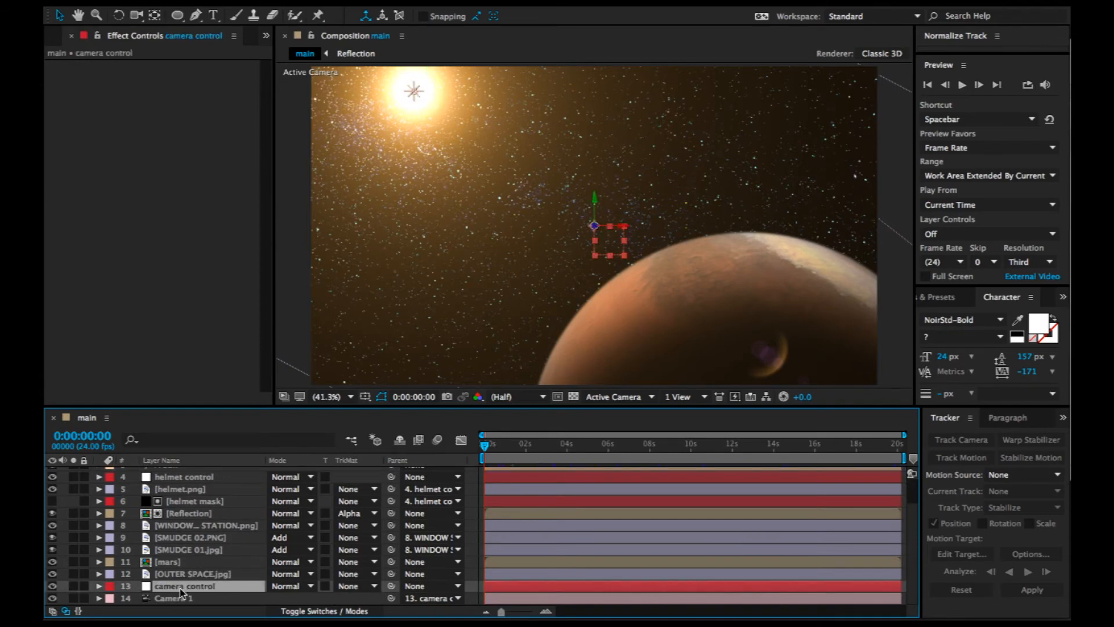
left_click(100, 586)
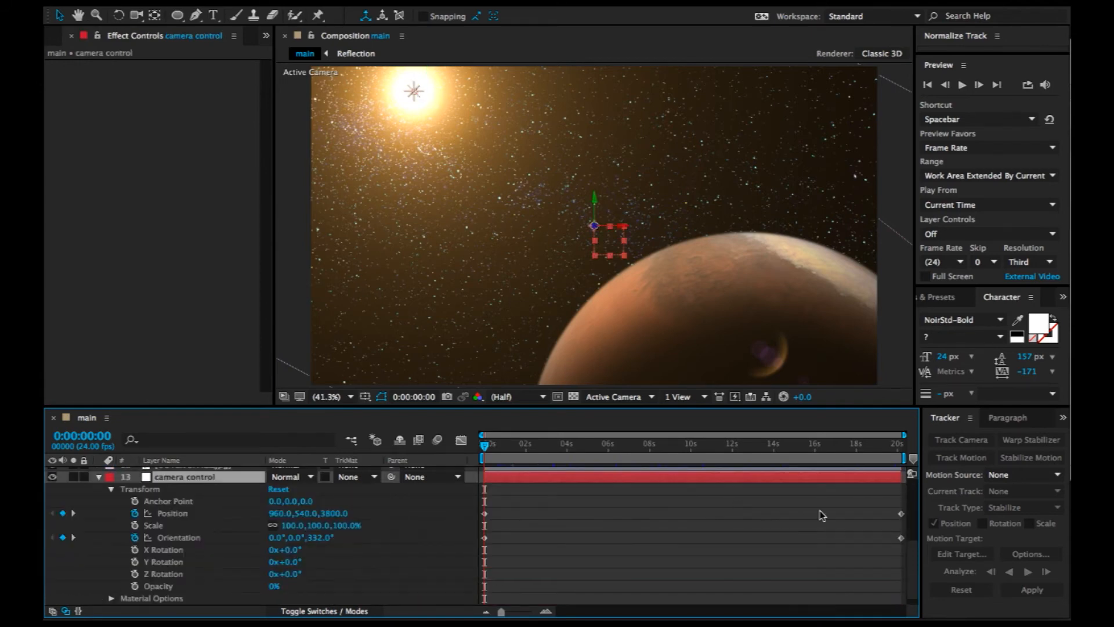
left_click_drag(844, 513, 906, 545)
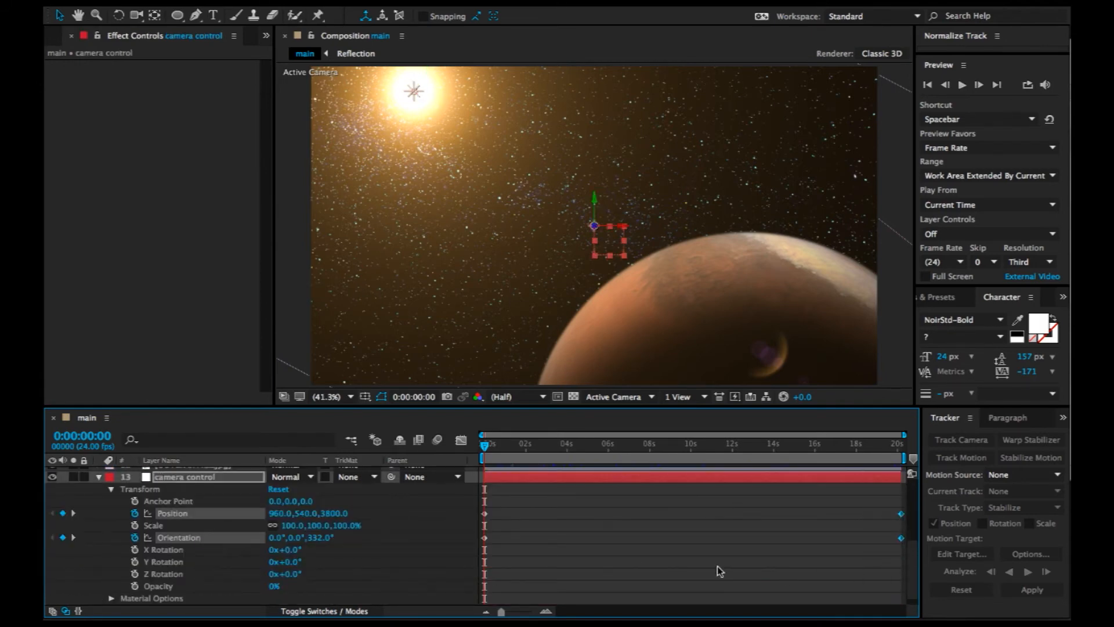
right_click(902, 540)
mouse_move(943, 604)
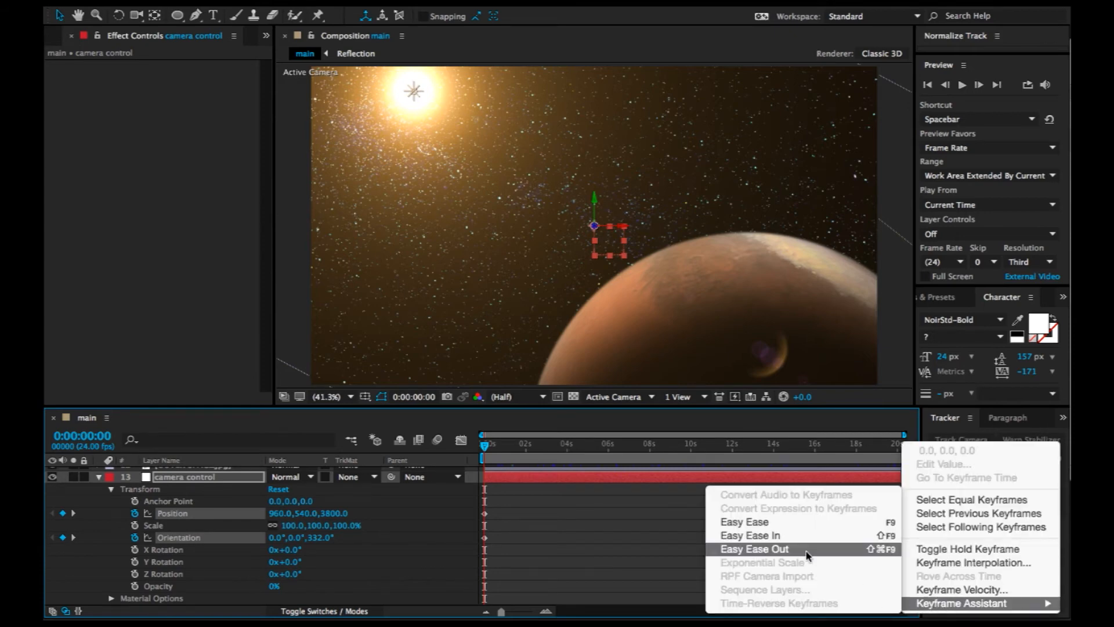
left_click(778, 523)
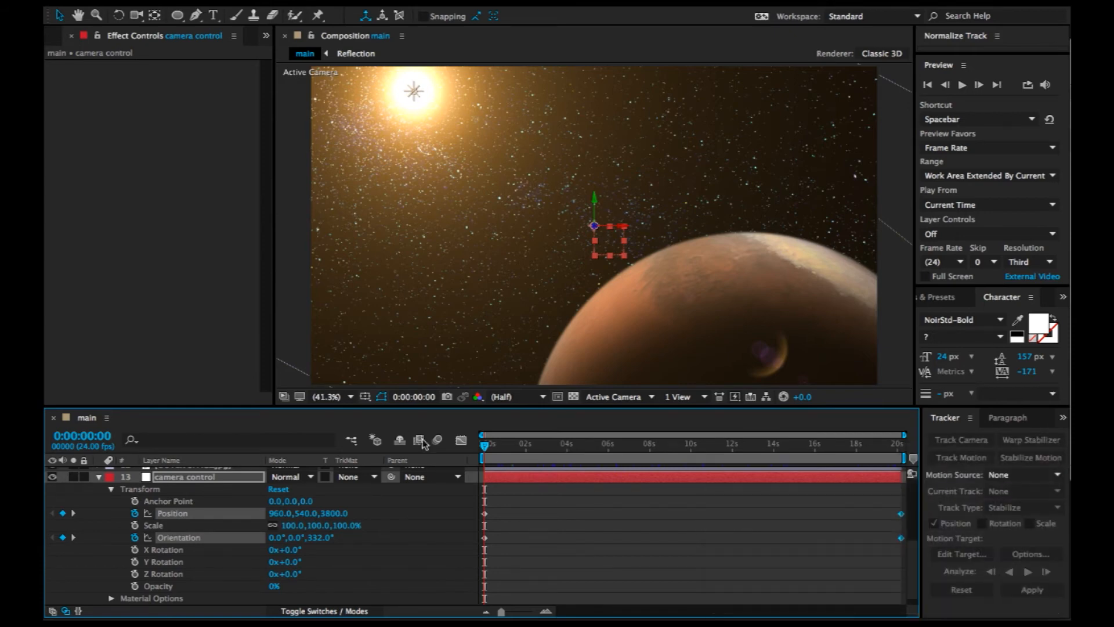
Lengthen the easing into the camera control's final keyframes in the speed graph and check the move through to 0:00:20:04.
left_click(461, 440)
left_click_drag(832, 572, 756, 582)
left_click(99, 476)
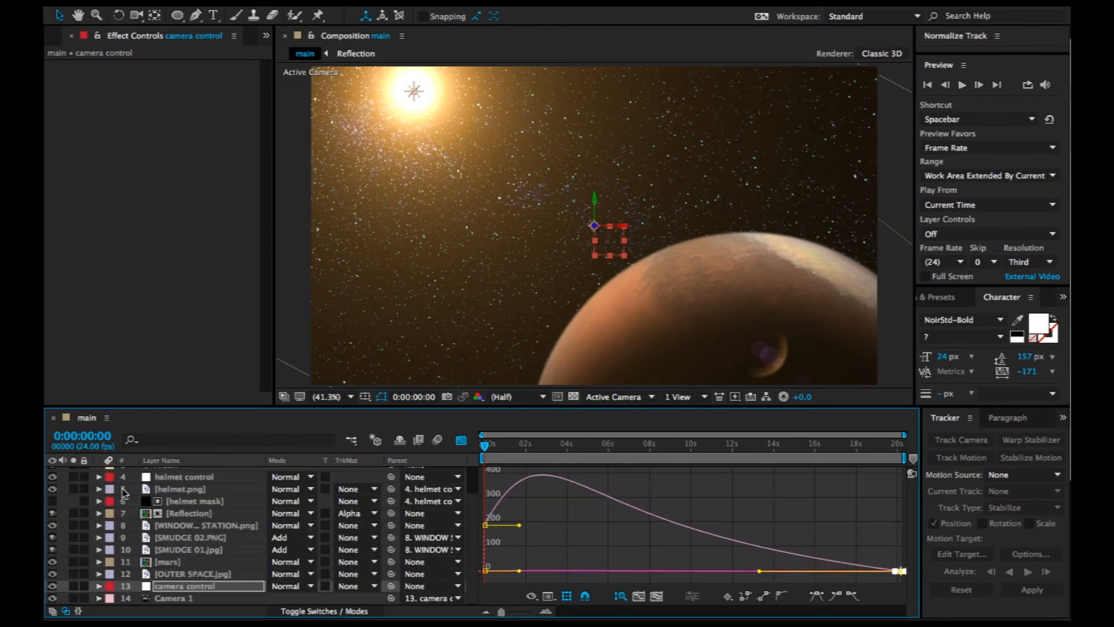
left_click_drag(491, 446, 931, 522)
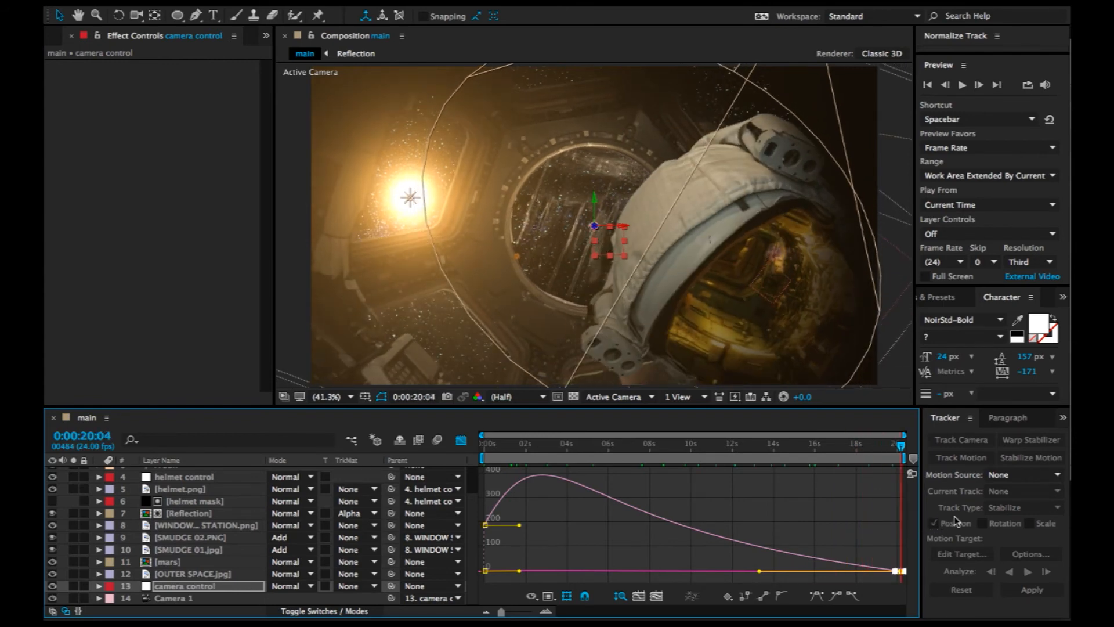
key("Home")
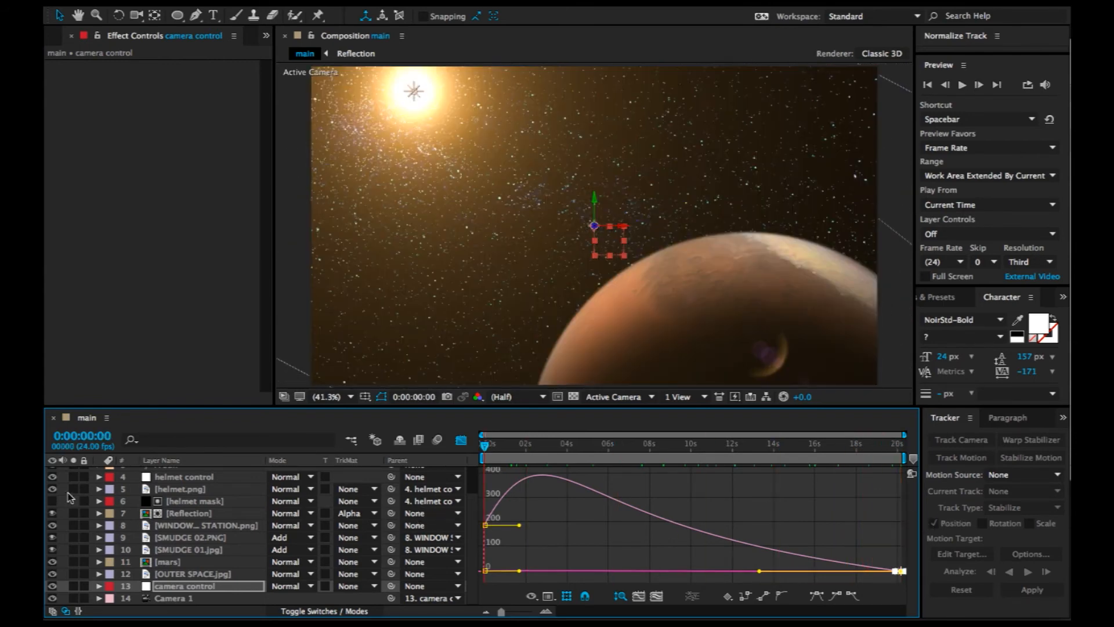
Close the graph editor and reveal Camera 1's Camera Options with the time at 0:00:20:04.
scroll(83, 505, "up", 2)
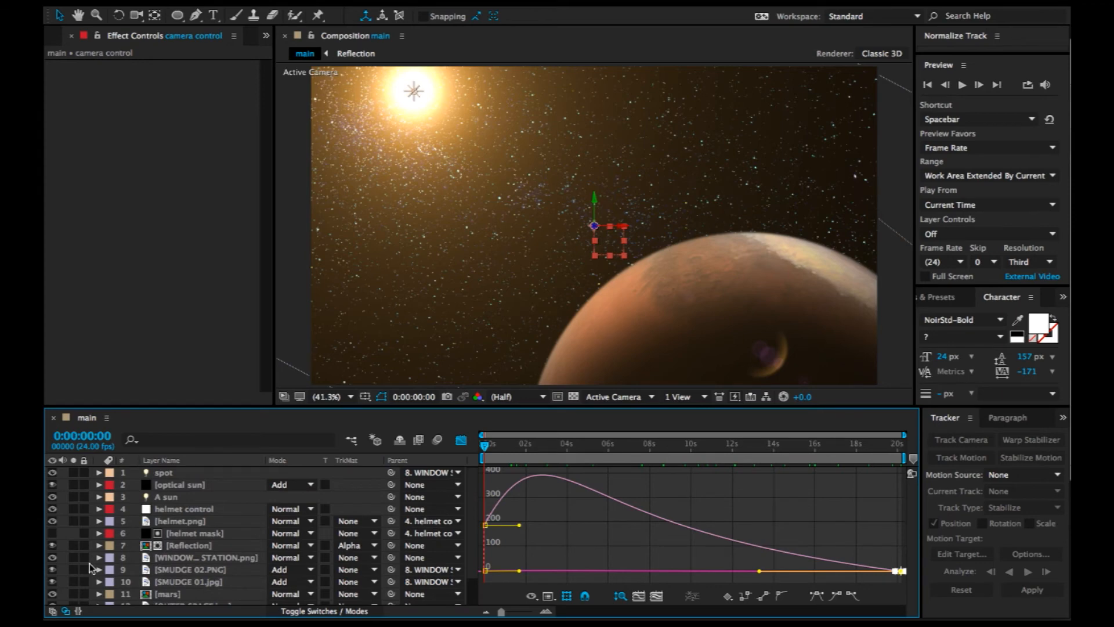
scroll(89, 565, "down", 2)
left_click(180, 598)
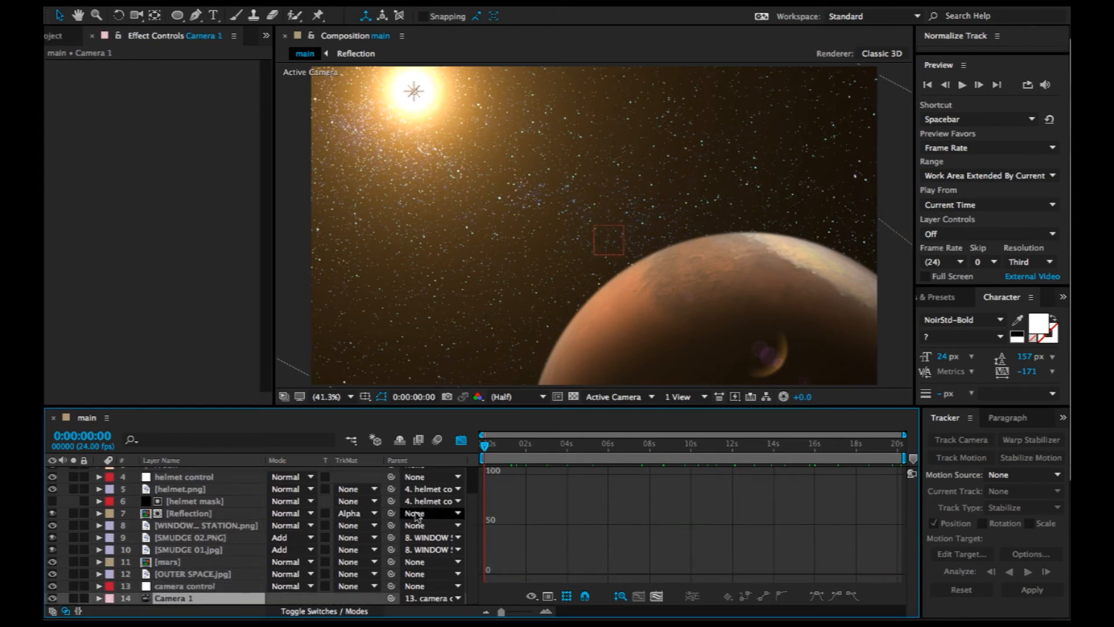
left_click(461, 440)
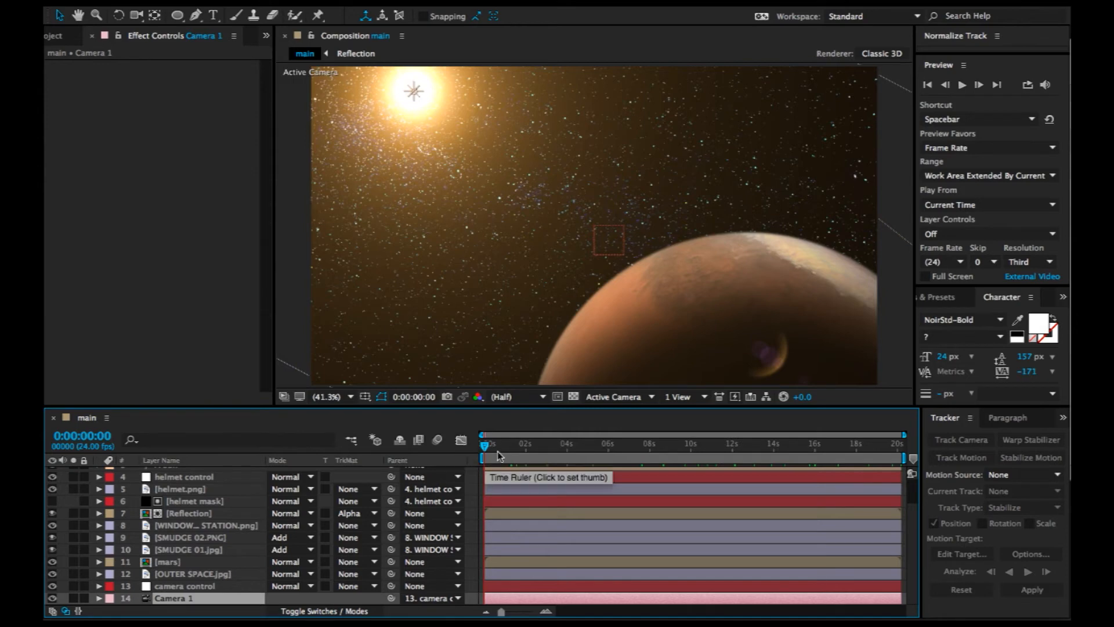
left_click_drag(818, 456, 925, 456)
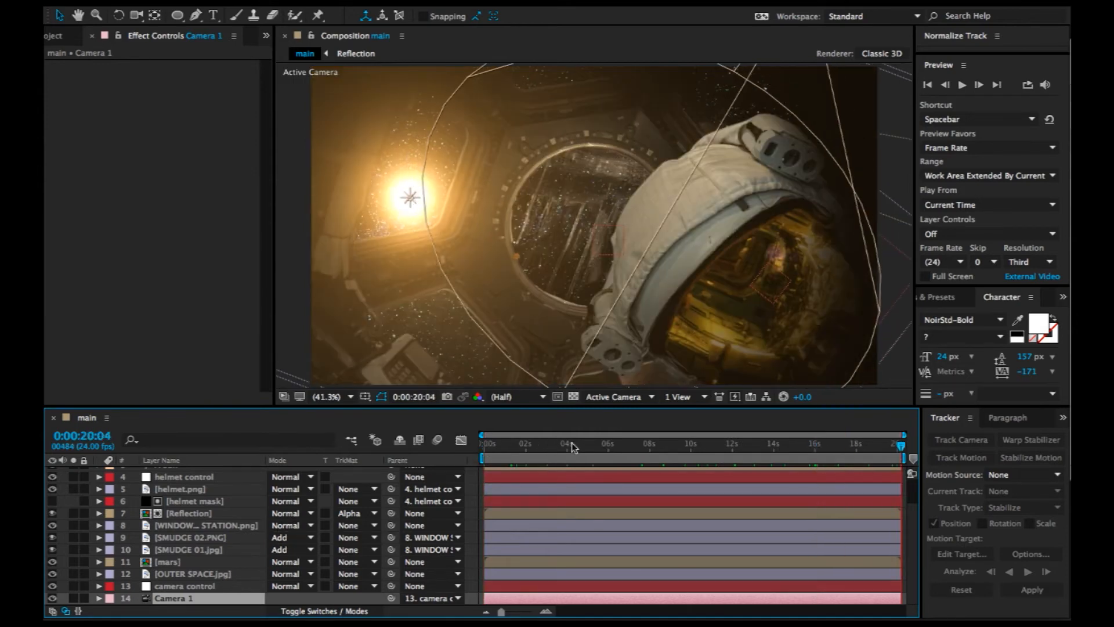
left_click(99, 598)
left_click(112, 599)
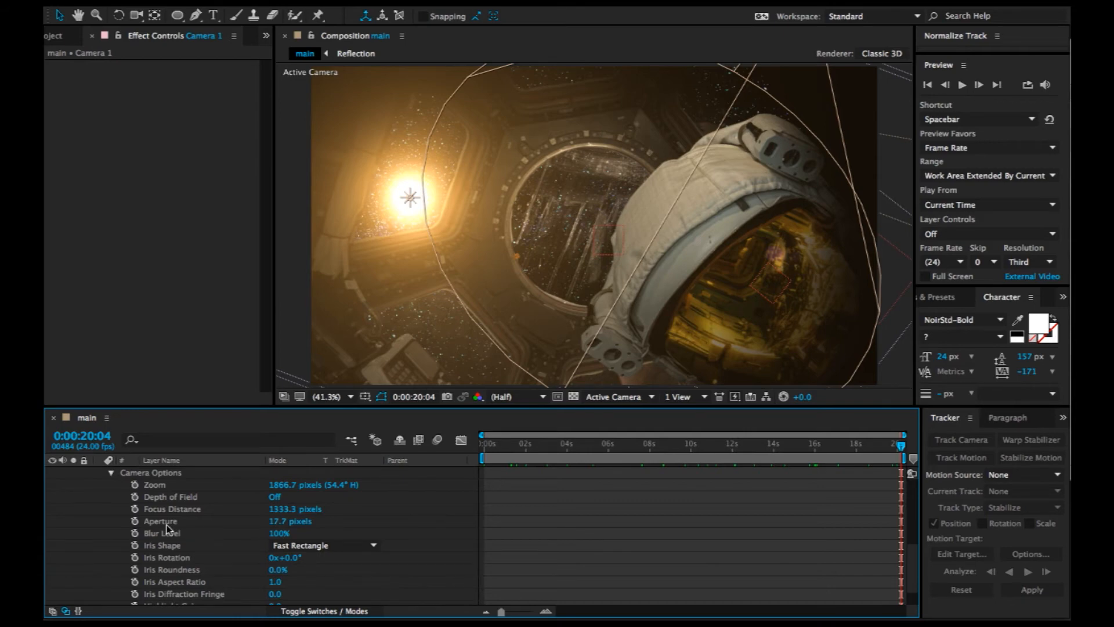
Set Camera 1's Aperture to 400 pixels and turn on Depth of Field.
left_click(275, 522)
type("400")
key("Return")
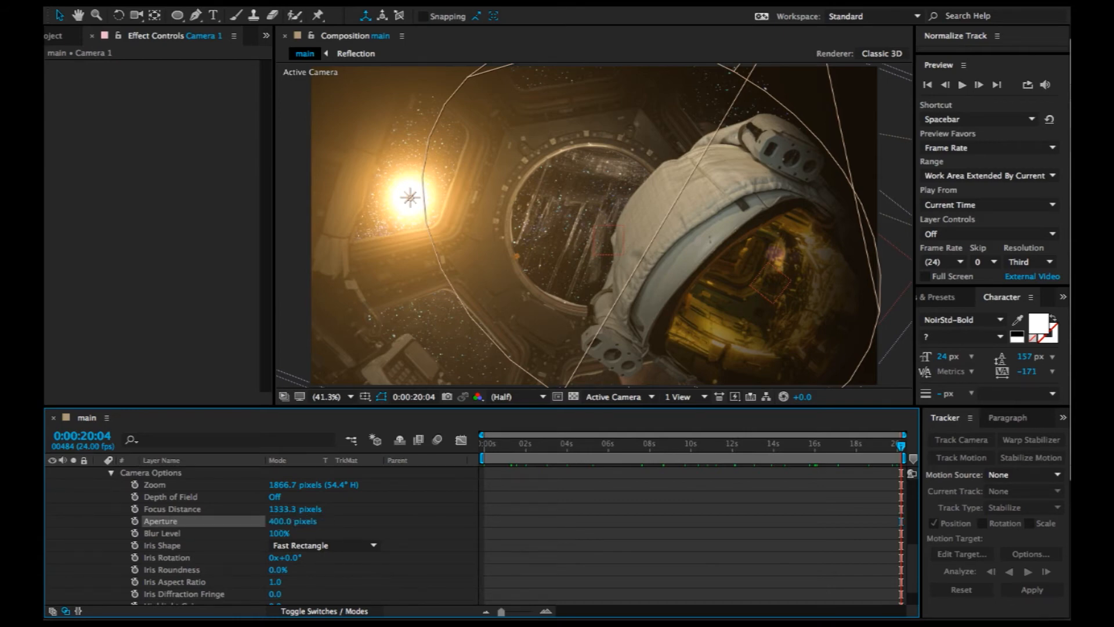
left_click(274, 497)
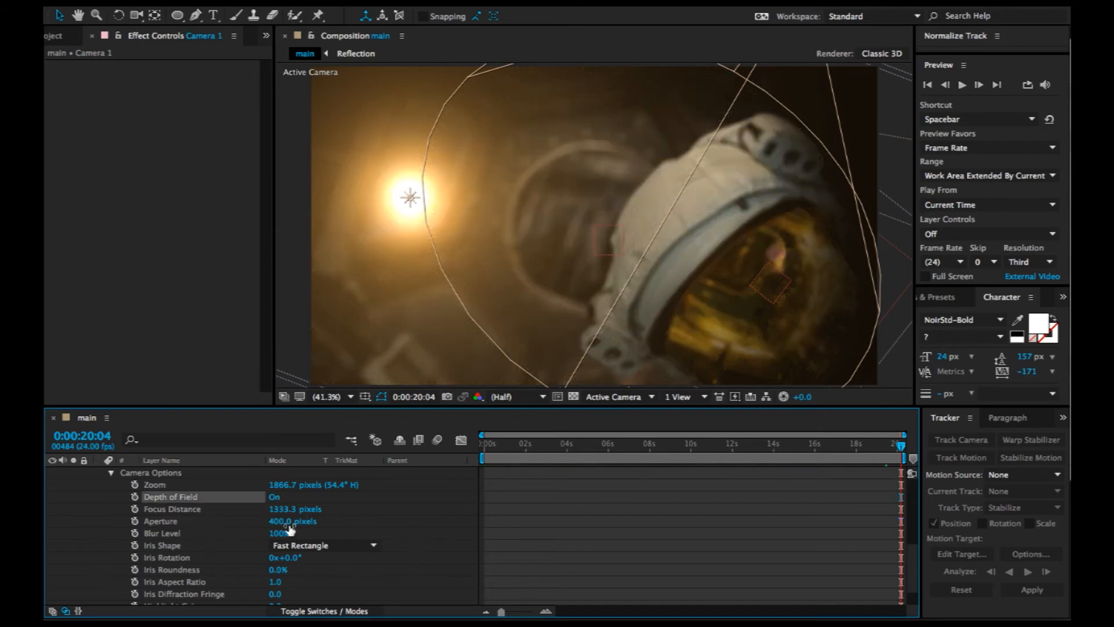
Keyframe Camera 1's Focus Distance at 0:00:20:04, and at 0:00:00:00 set its focus distance to the mars layer.
left_click(135, 509)
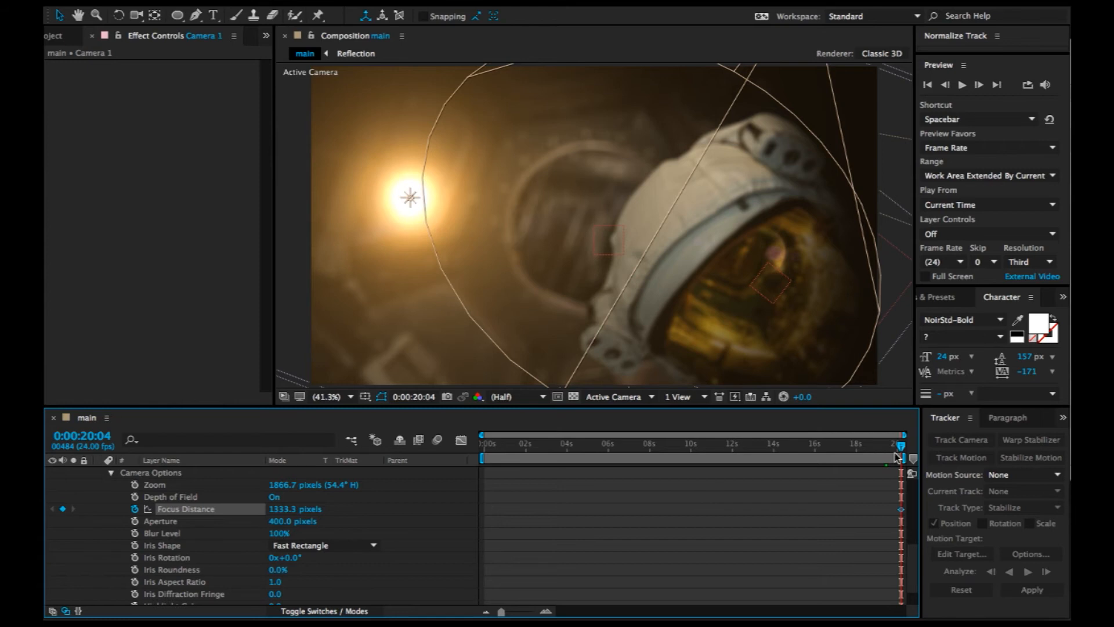
left_click_drag(902, 447, 427, 496)
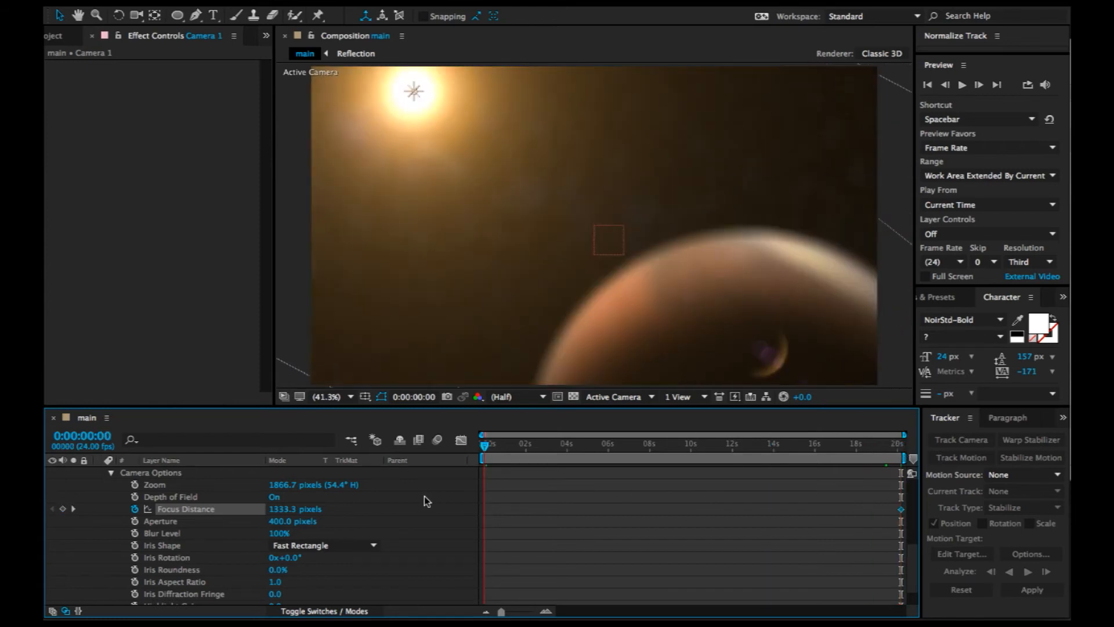
scroll(467, 503, "up", 4)
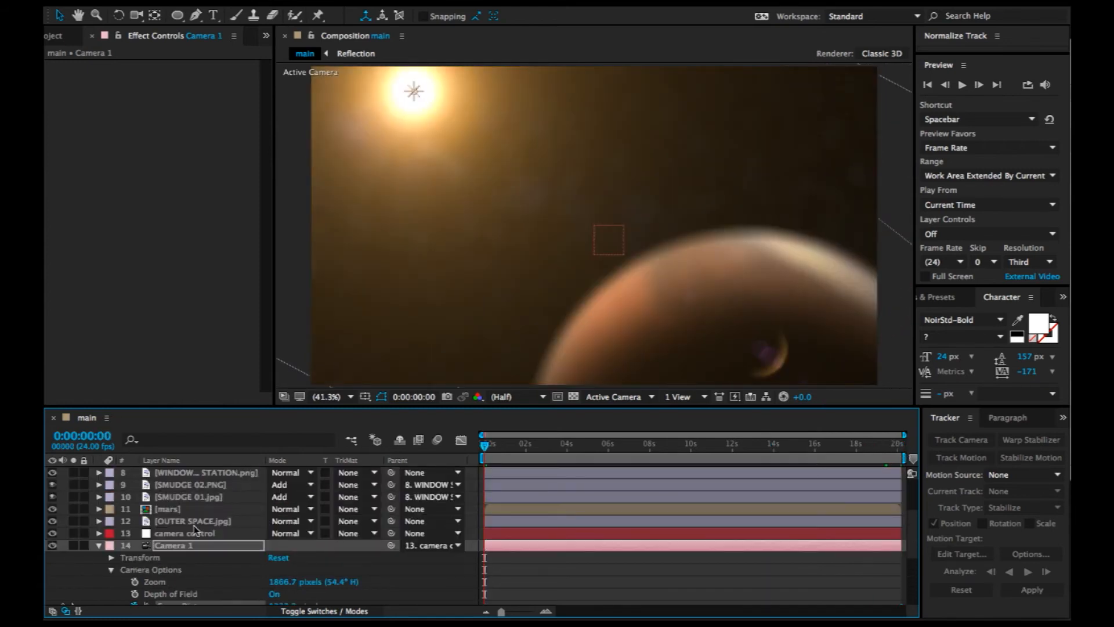
left_click(180, 544)
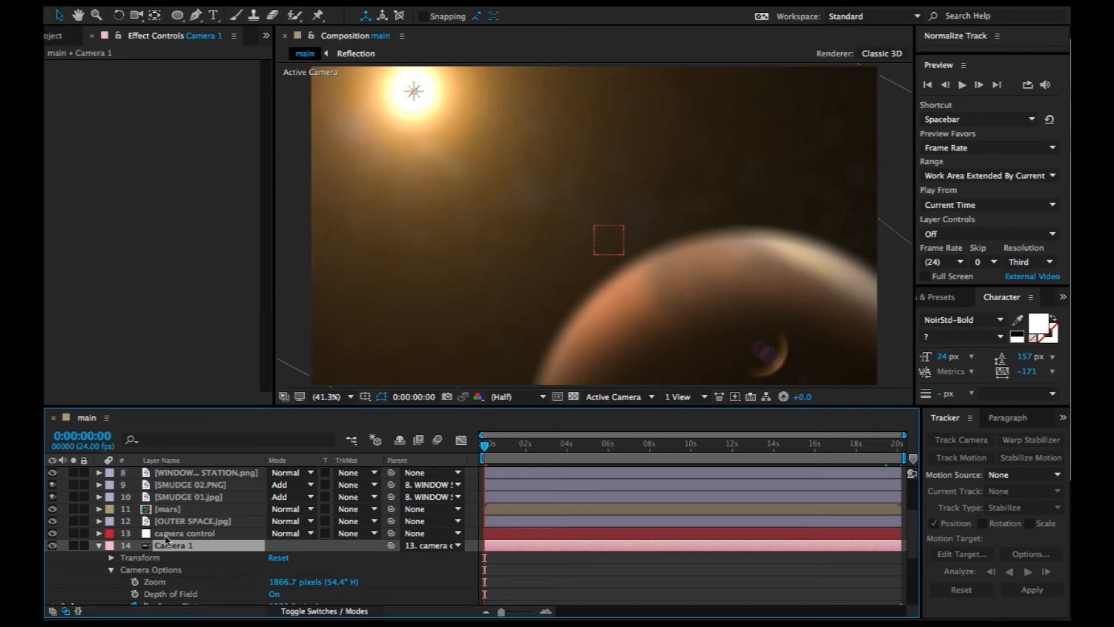
left_click(168, 511)
right_click(168, 512)
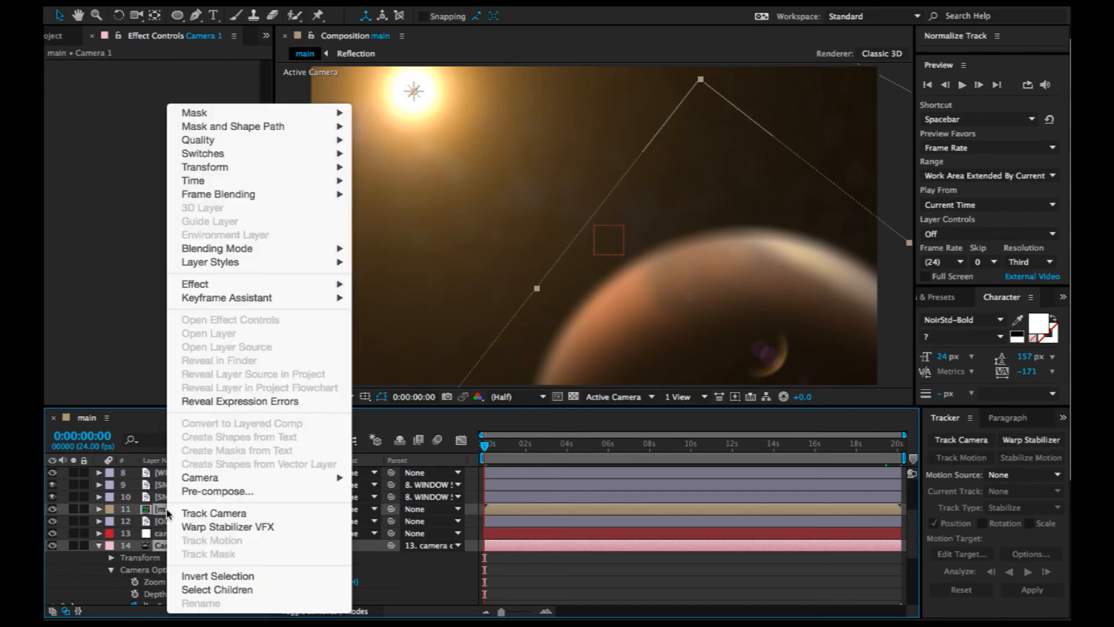
mouse_move(200, 477)
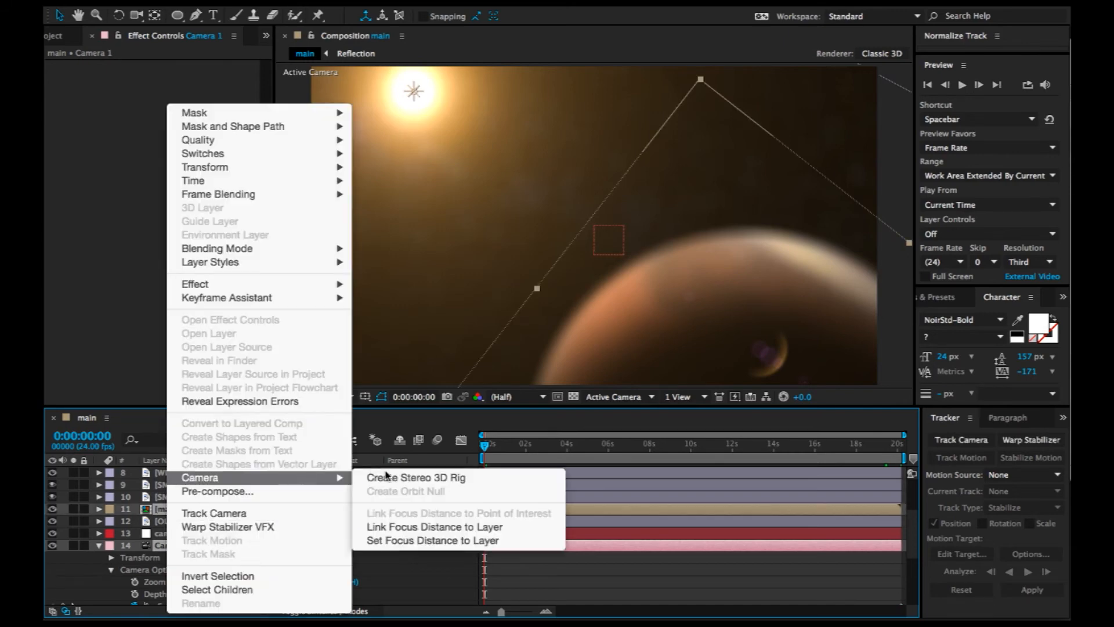
left_click(414, 541)
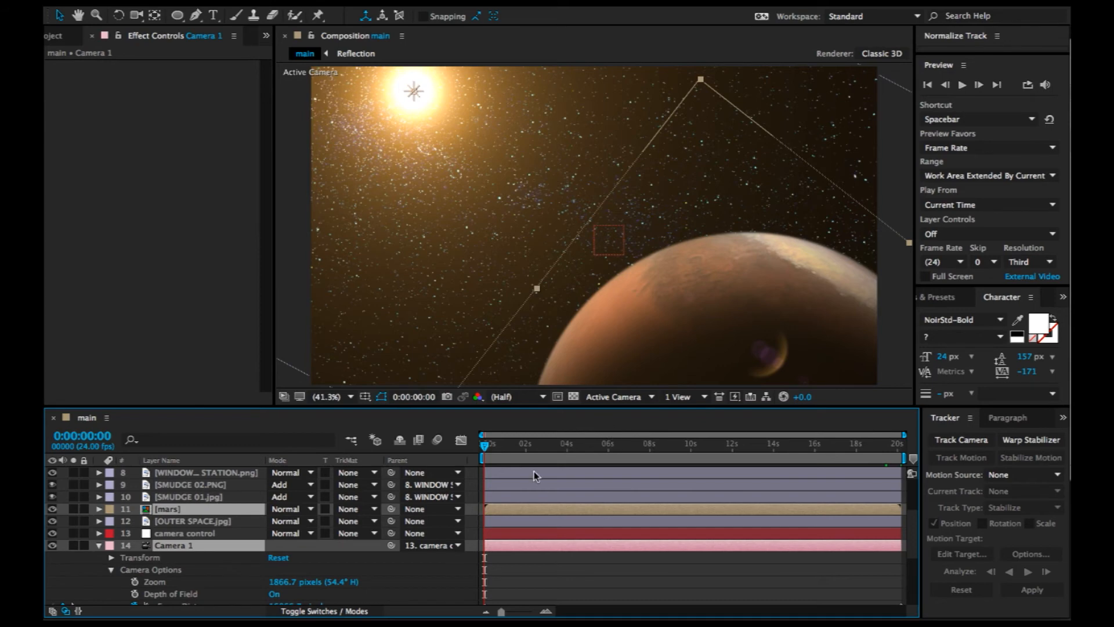
At 0:00:04:06, set Camera 1's focus distance to the SMUDGE 02.PNG layer.
left_click_drag(514, 459, 572, 471)
scroll(194, 533, "up", 1)
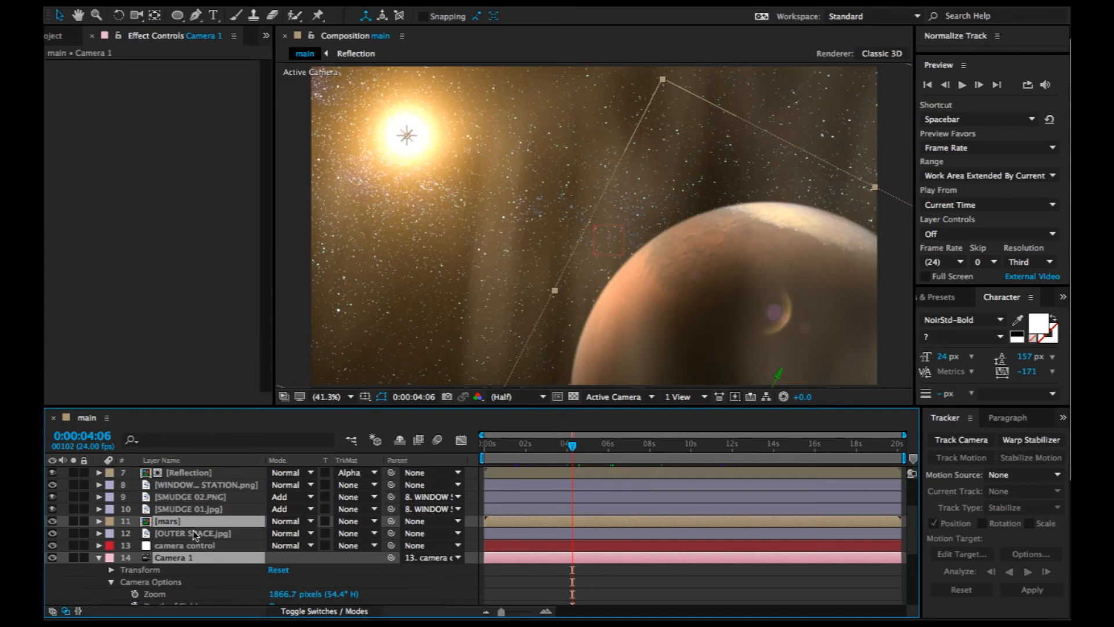
left_click(192, 497)
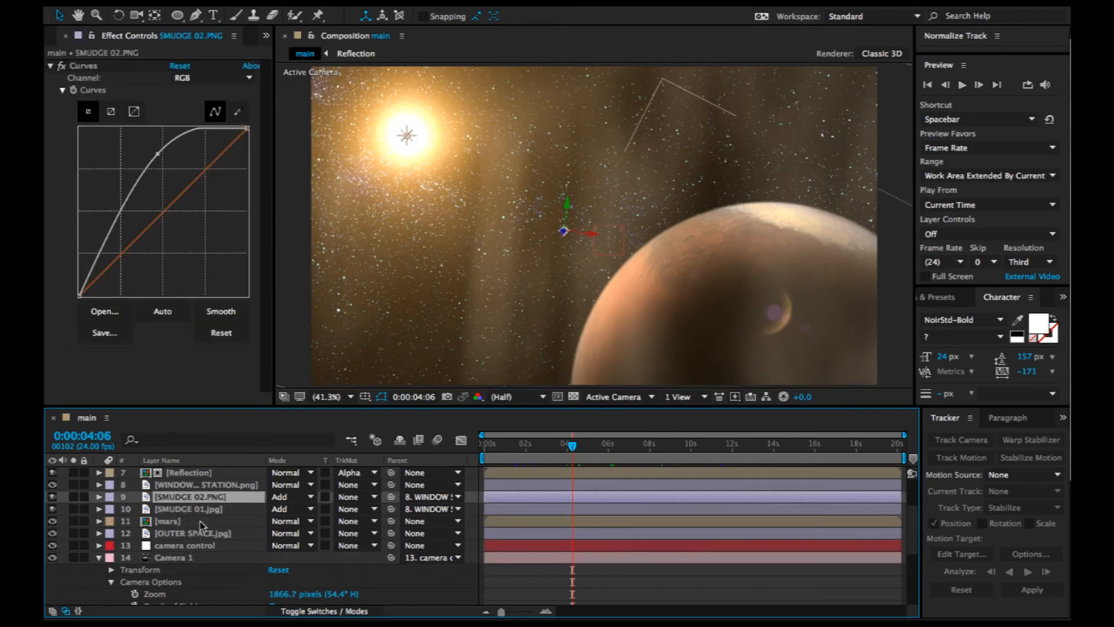
scroll(197, 526, "down", 1)
left_click(180, 546)
right_click(180, 546)
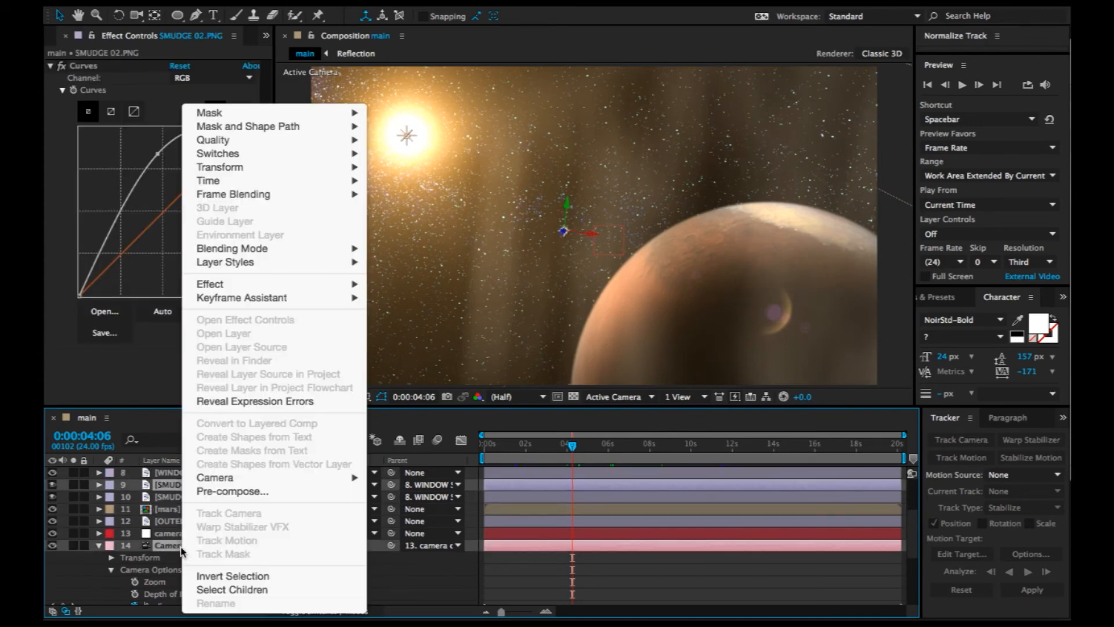
mouse_move(255, 479)
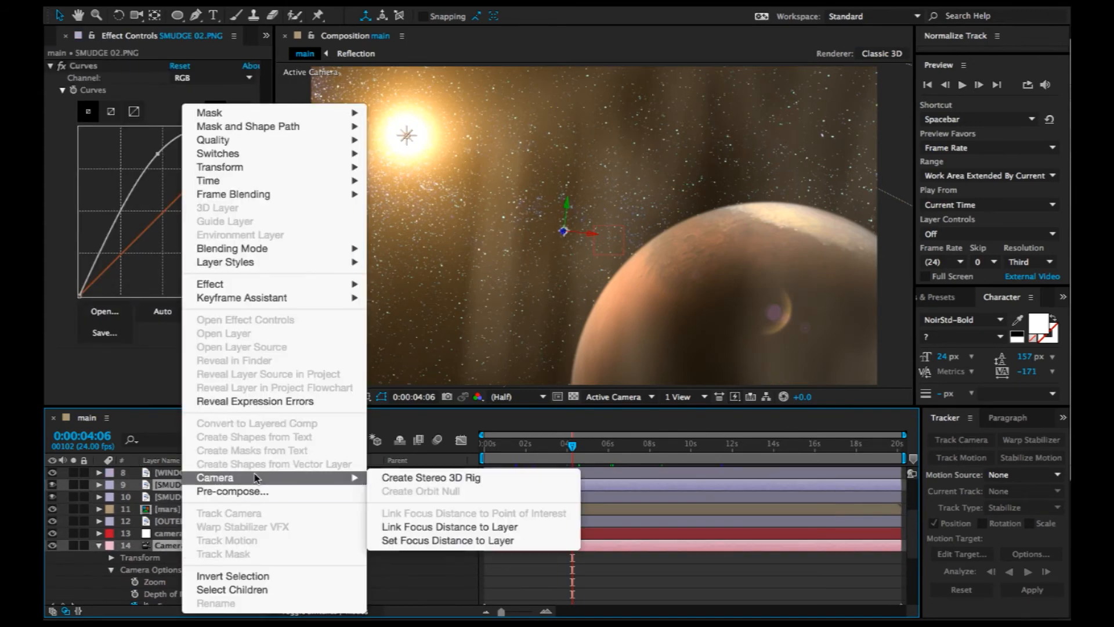
left_click(426, 540)
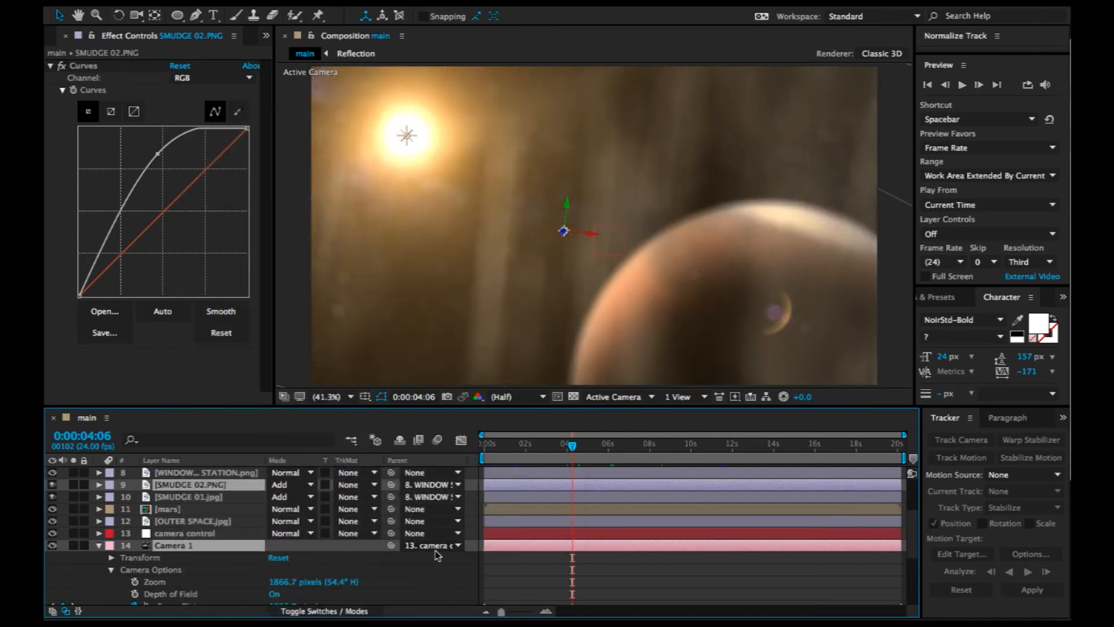
Adjust Camera 1's Focus Distance keyframe at 0:00:04:06 to 530 pixels.
scroll(308, 575, "down", 3)
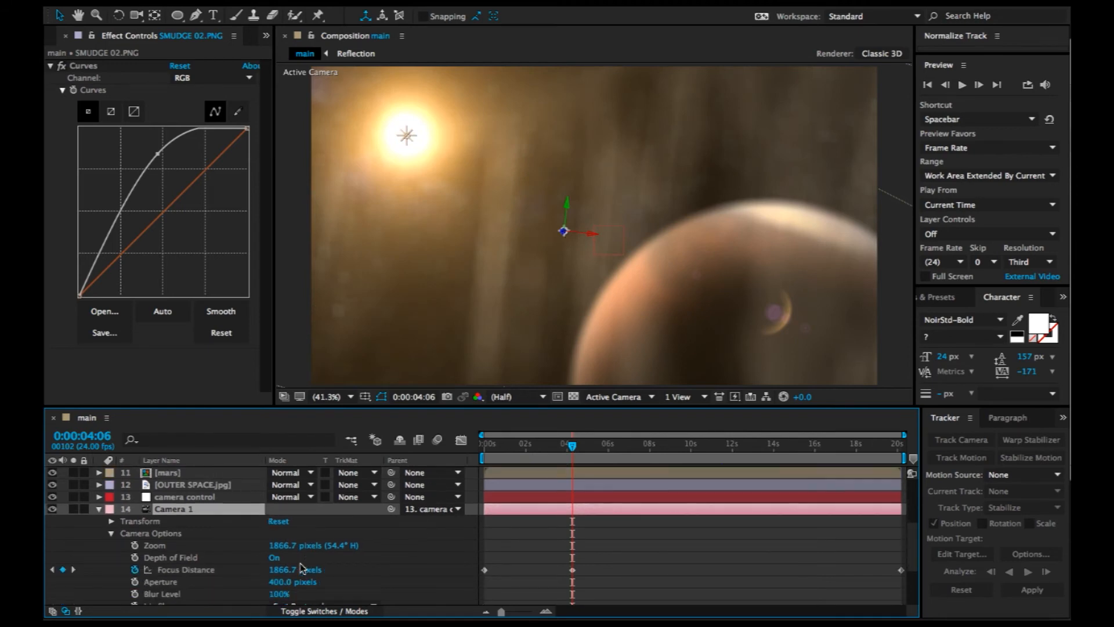
left_click_drag(282, 571, 485, 585)
left_click_drag(354, 570, 355, 571)
left_click_drag(447, 570, 94, 571)
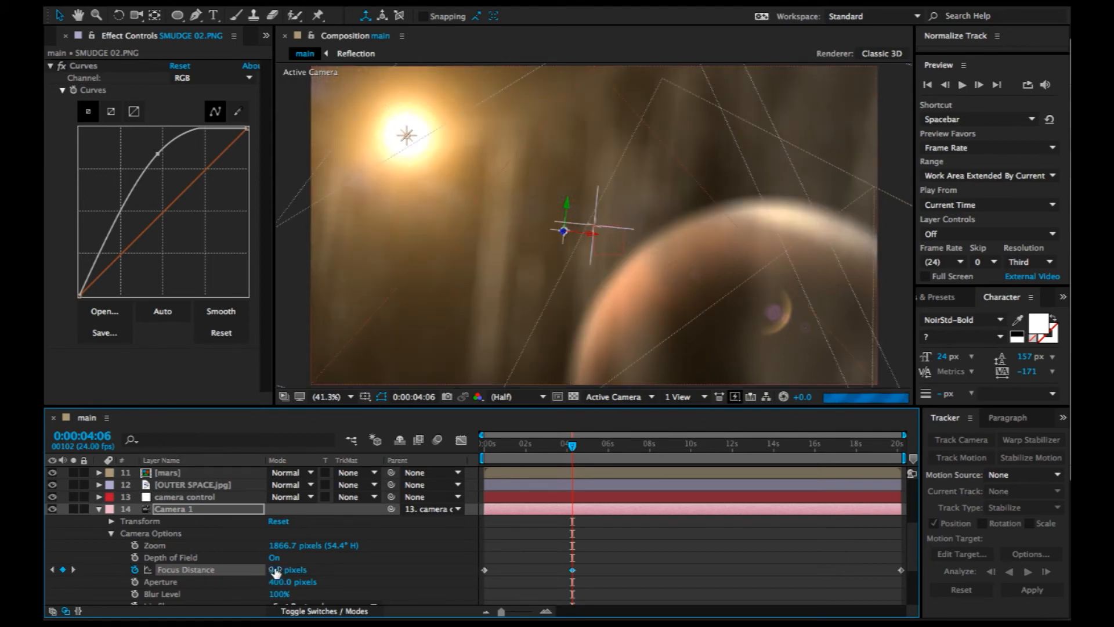
mouse_move(275, 571)
left_mouse_down()
mouse_move(357, 573)
mouse_move(287, 578)
left_mouse_up()
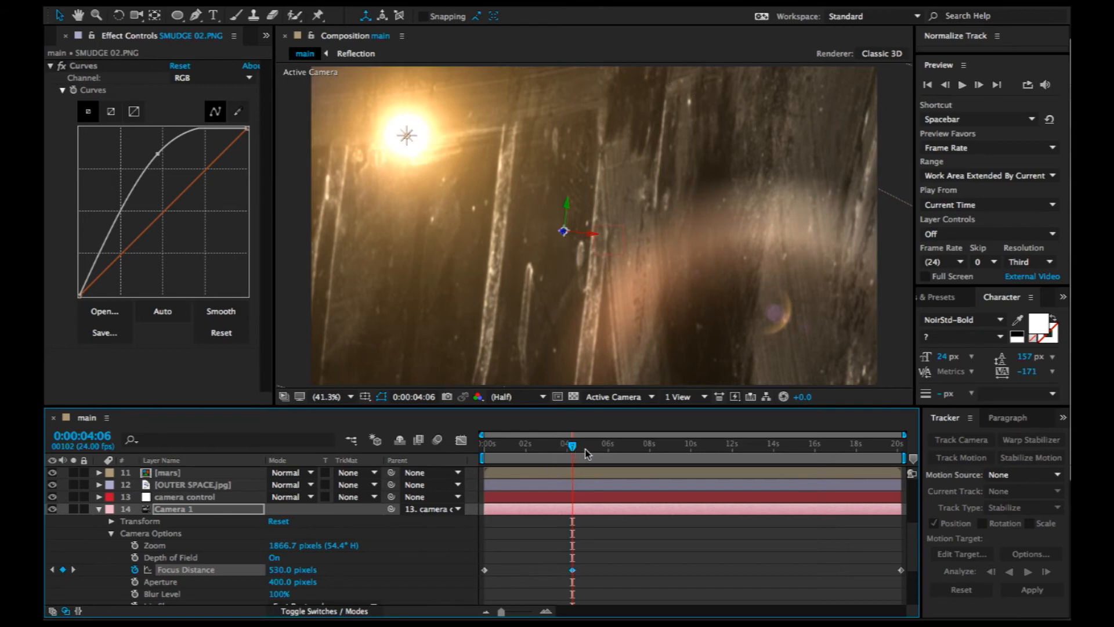
At 0:00:07:03, set Camera 1's focus distance to the SMUDGE 02.PNG layer, then lower it to 1586.7 pixels.
left_click_drag(574, 451, 634, 491)
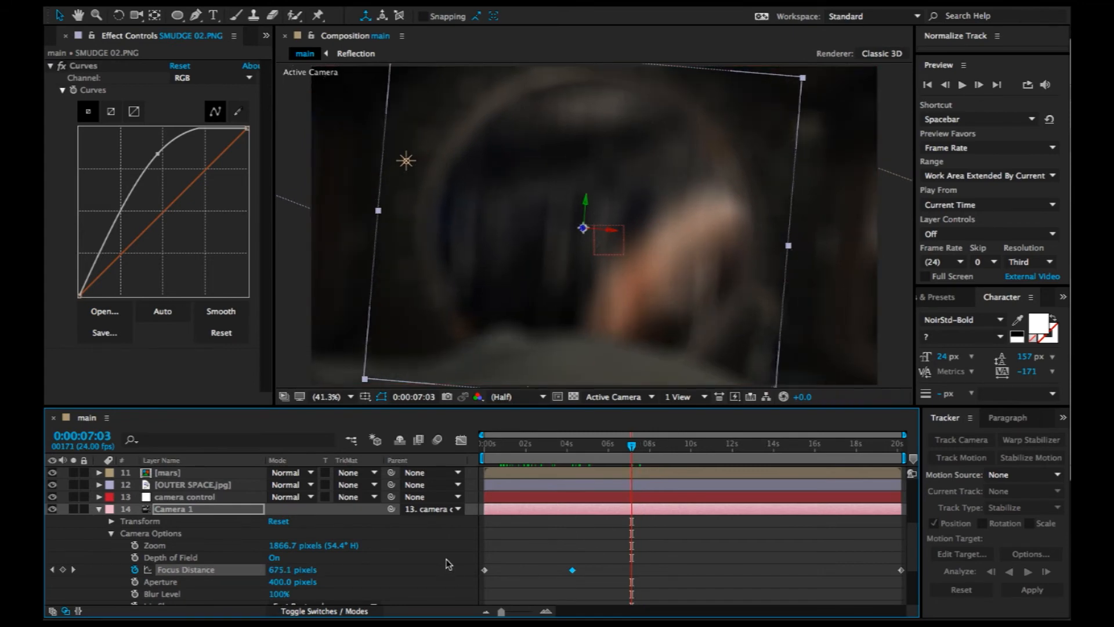
left_click(175, 513)
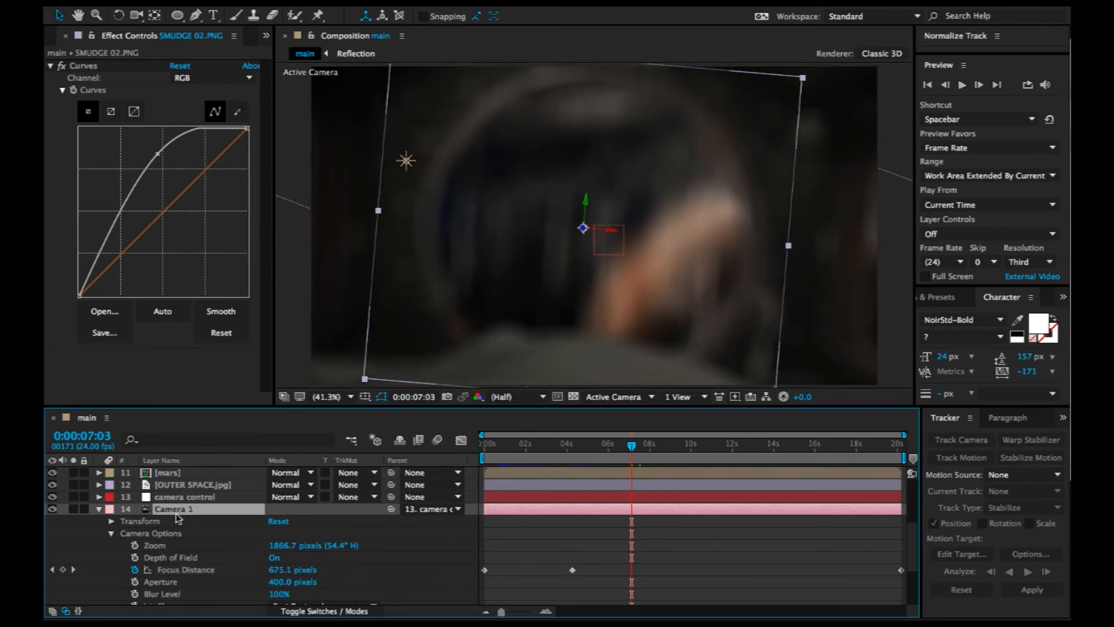
scroll(176, 497, "up", 2)
right_click(204, 477)
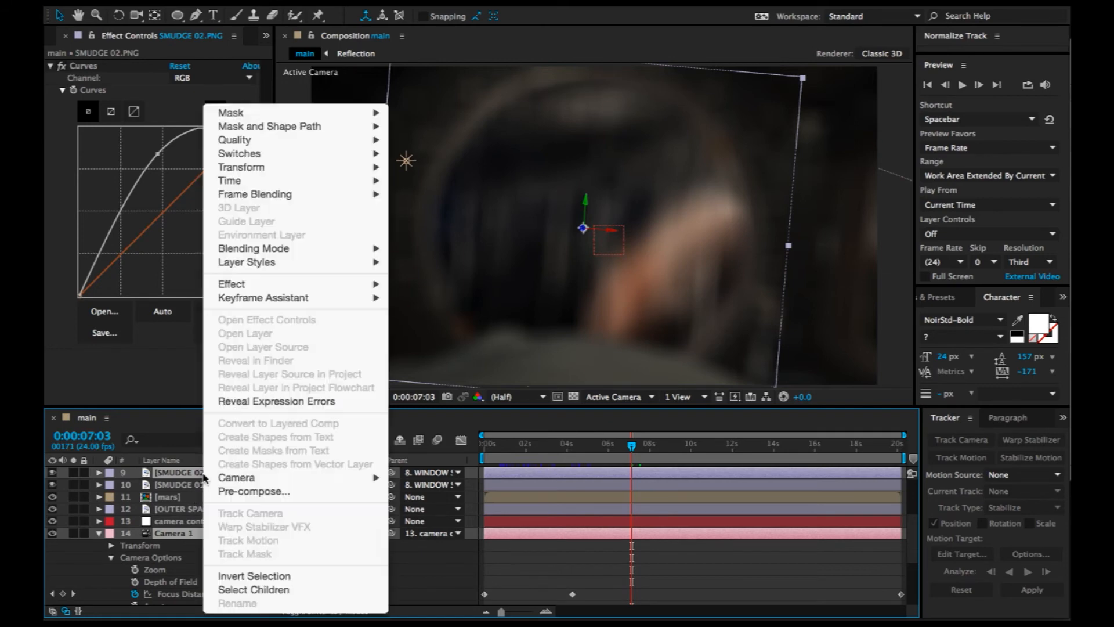
mouse_move(349, 477)
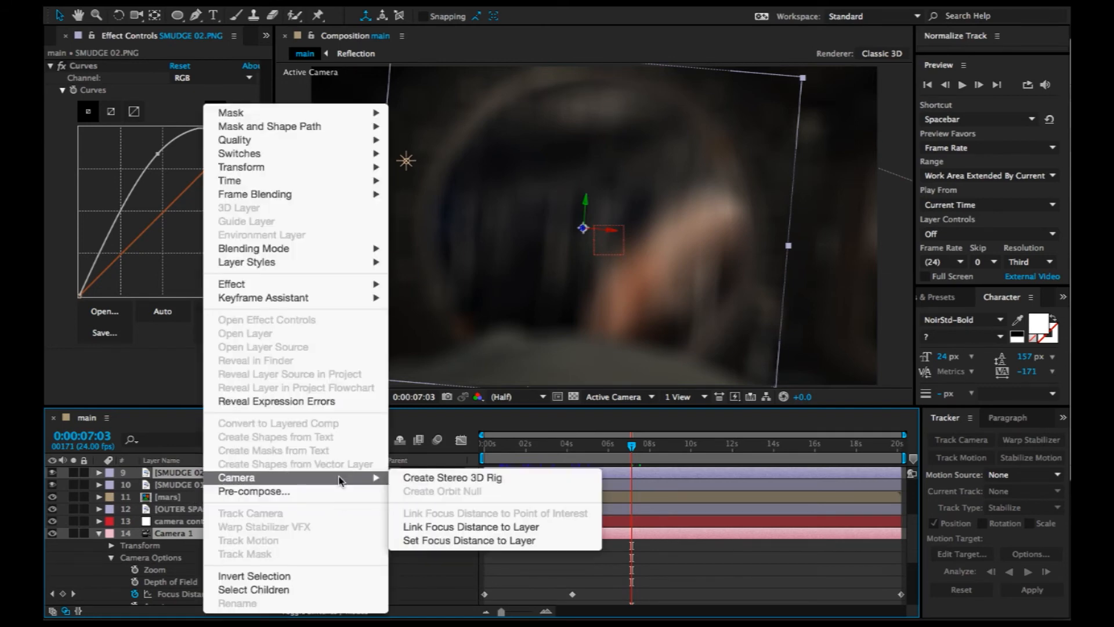
left_click(486, 543)
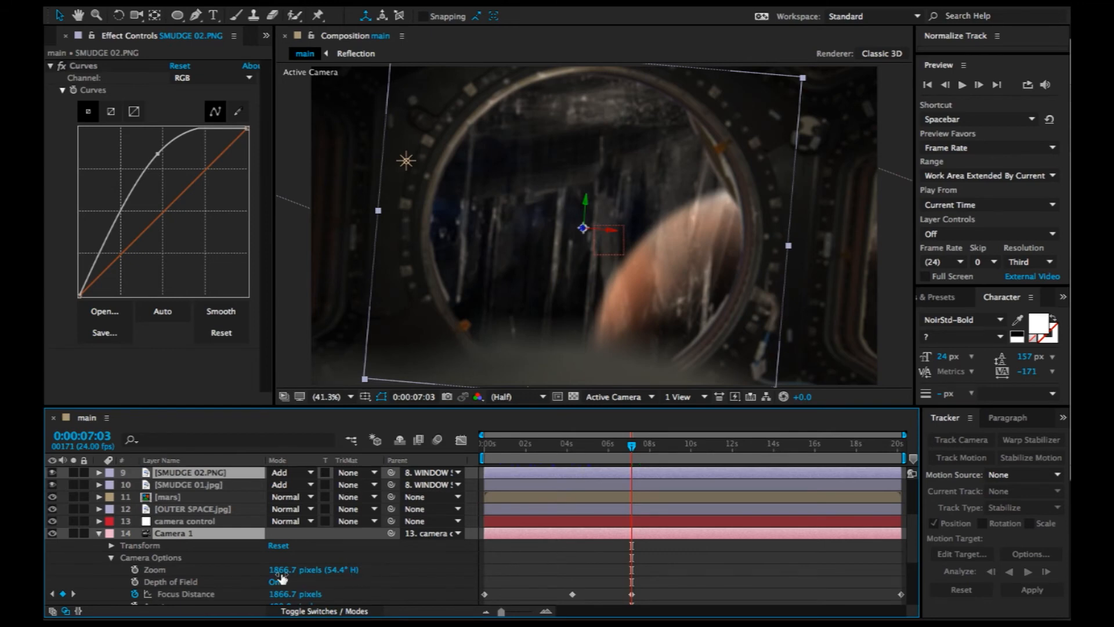
left_click_drag(283, 573, 238, 599)
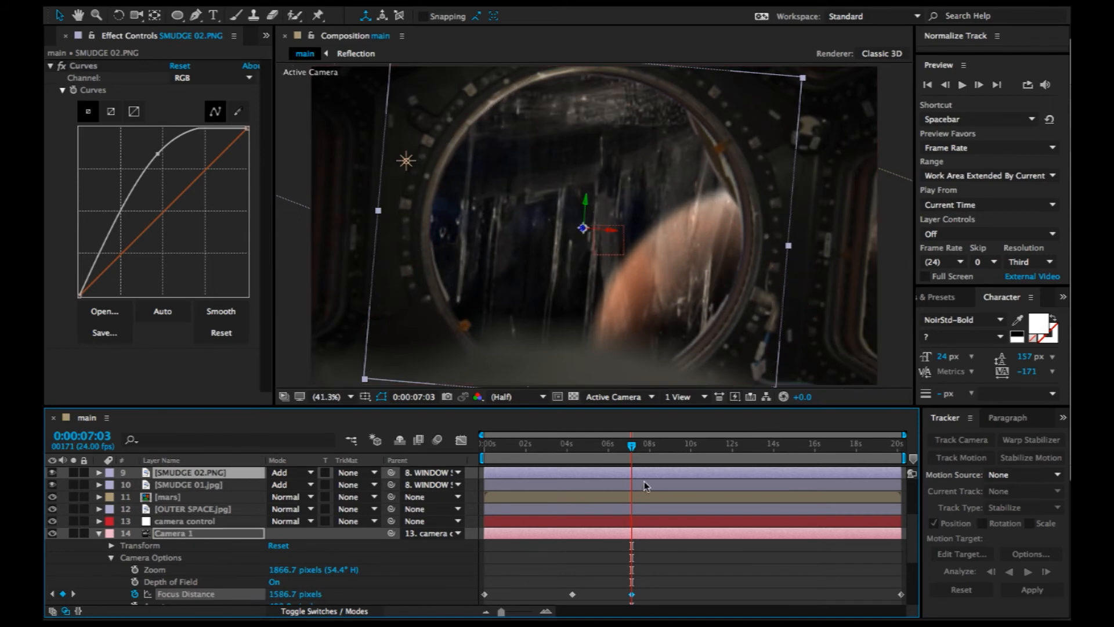
Keyframe Camera 1's Focus Distance at 0:00:12:02 and set it to the SMUDGE 01.jpg layer.
left_click_drag(633, 459, 734, 509)
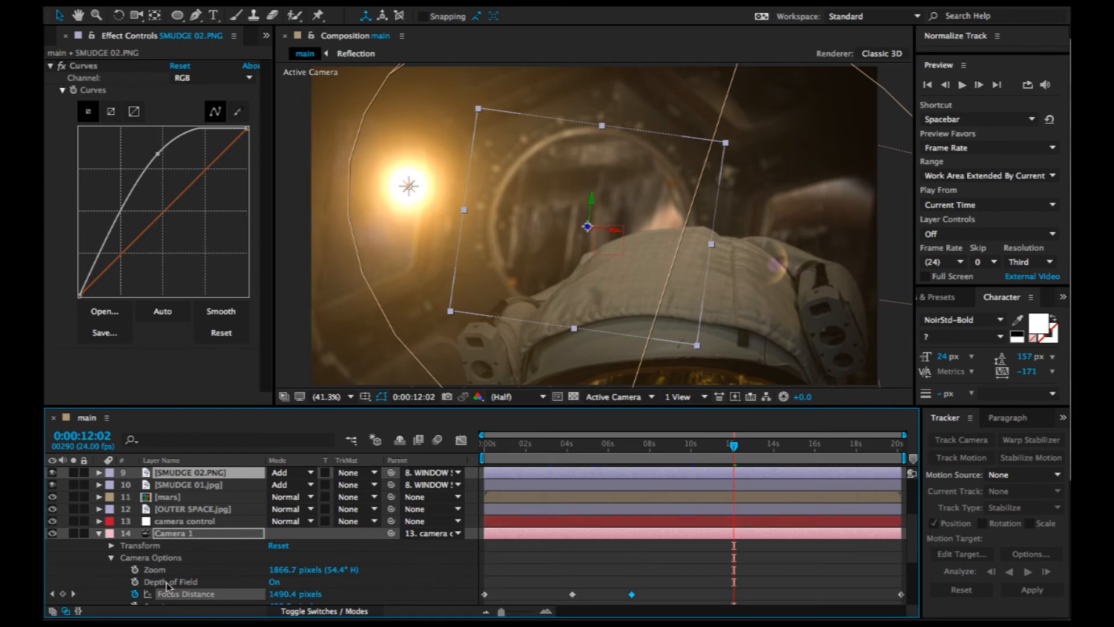
left_click(62, 593)
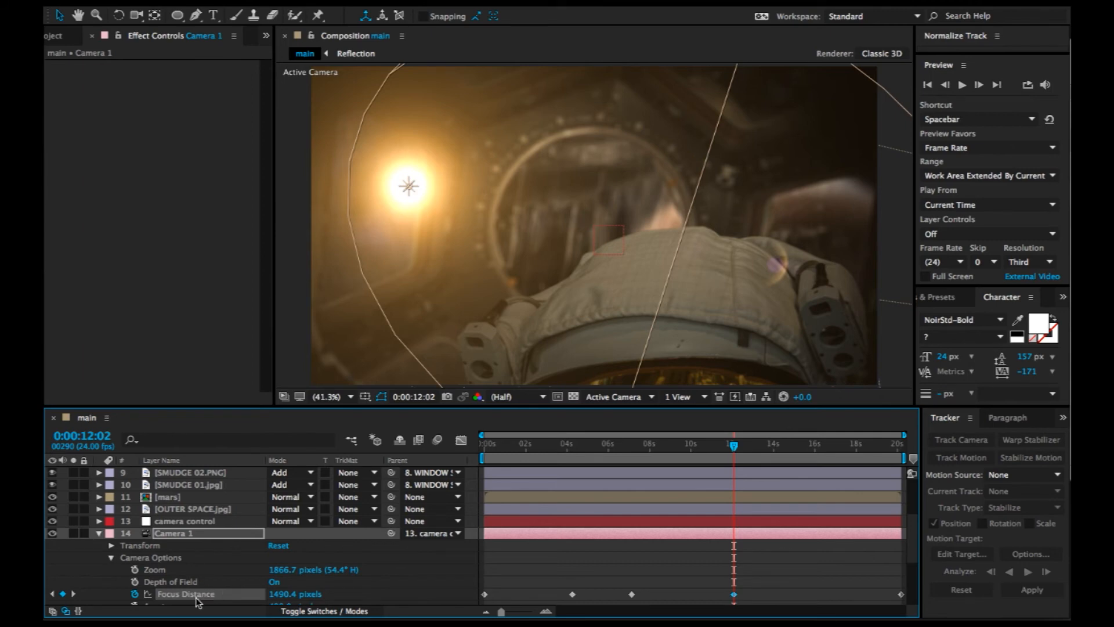
left_click(184, 538)
left_click(208, 489, "ctrl")
right_click(209, 489)
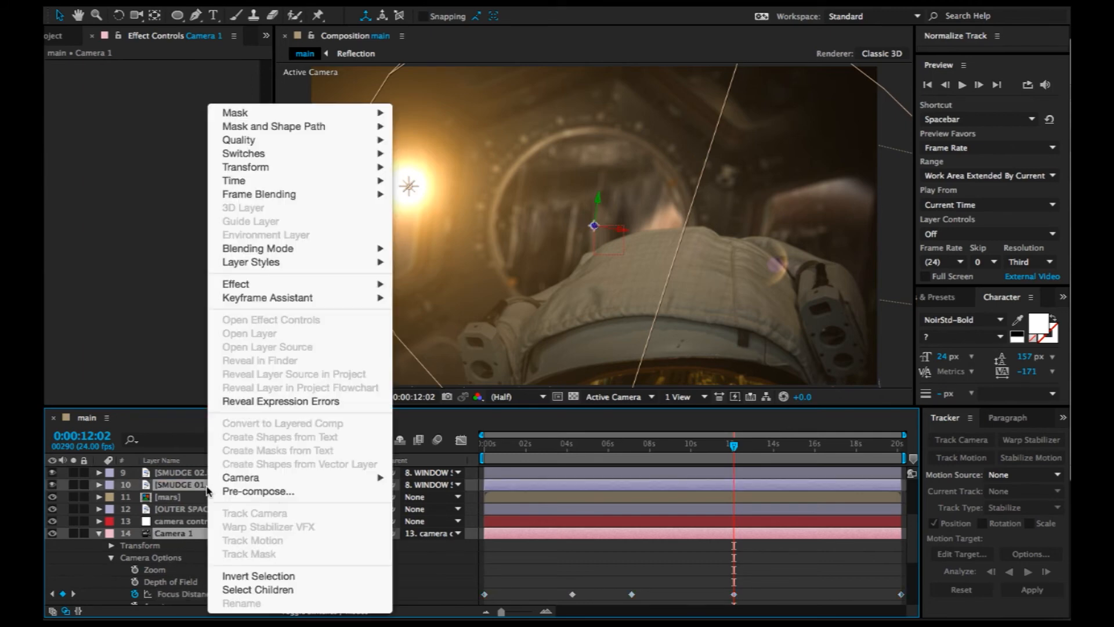
mouse_move(282, 481)
left_click(467, 540)
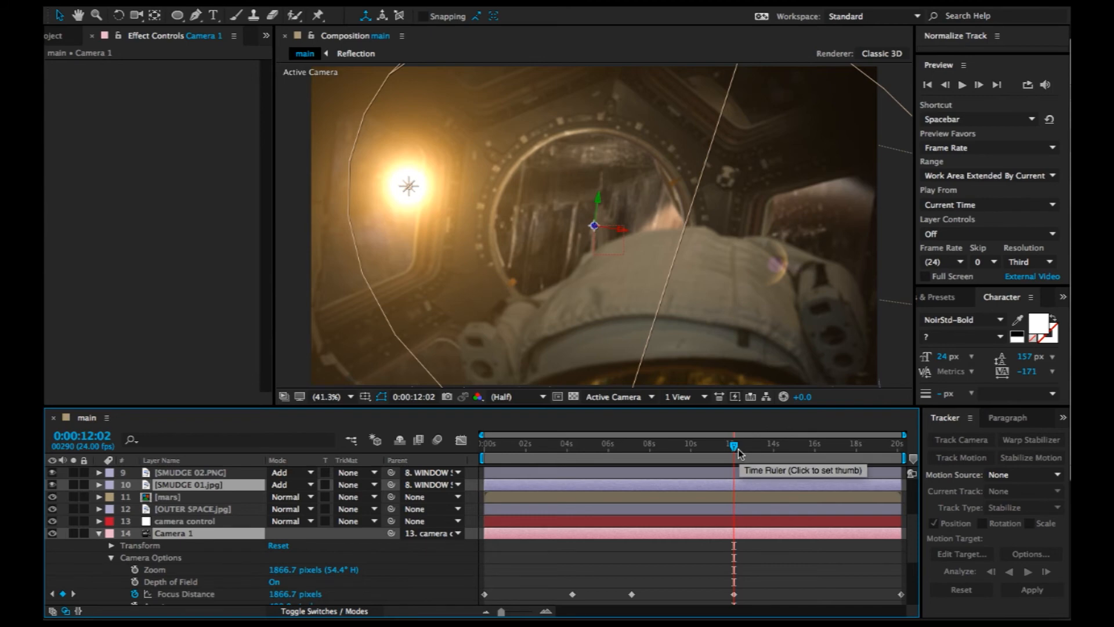
At 0:00:15:01, set Camera 1's focus distance to the Reflection layer, undoing any accidental Zoom change.
left_click_drag(741, 454, 797, 460)
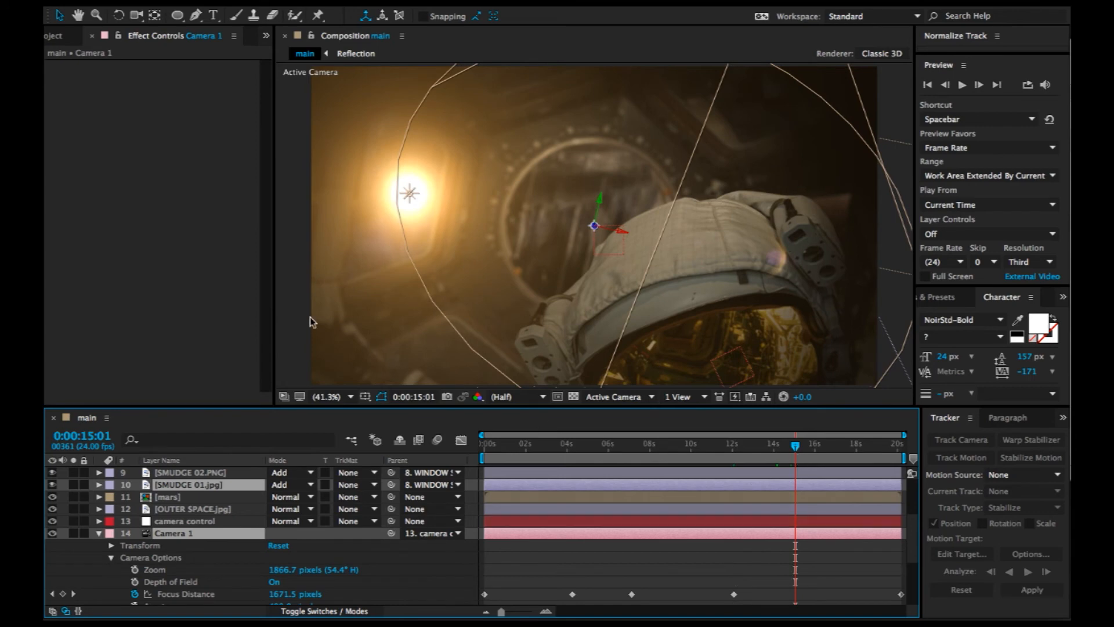
scroll(187, 523, "up", 2)
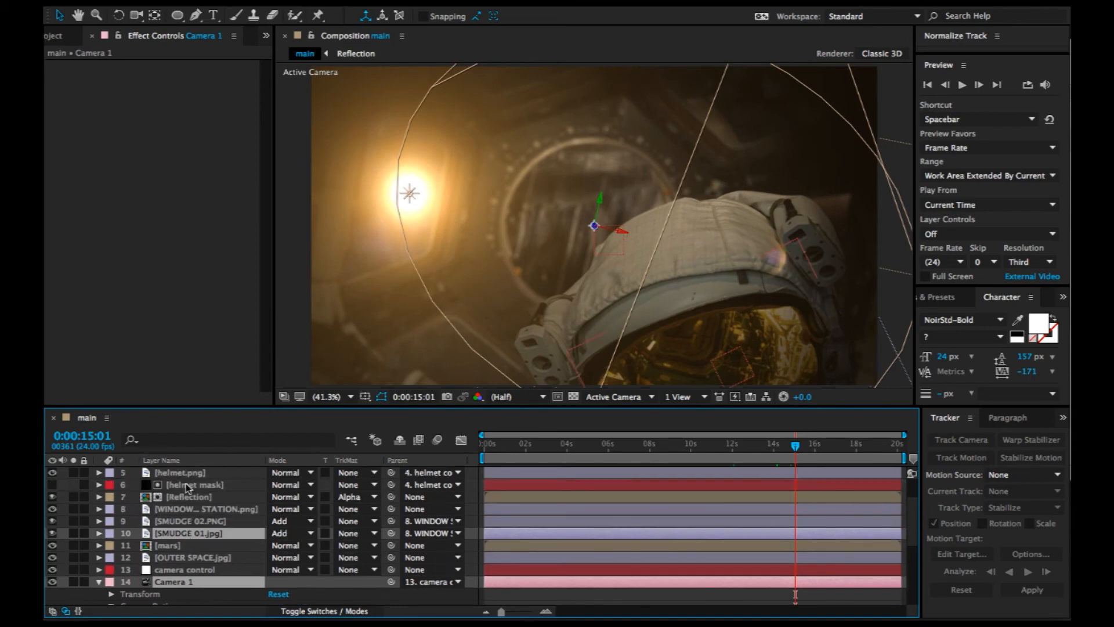
left_click(188, 485)
left_click(187, 498)
scroll(203, 517, "down", 3)
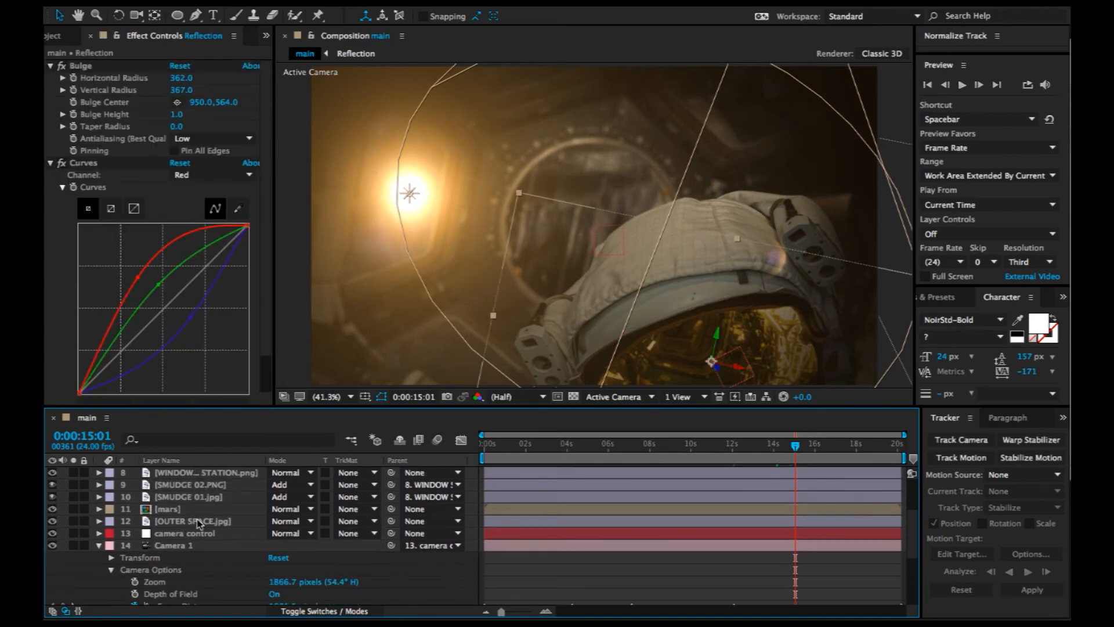
left_click(176, 545)
right_click(173, 544)
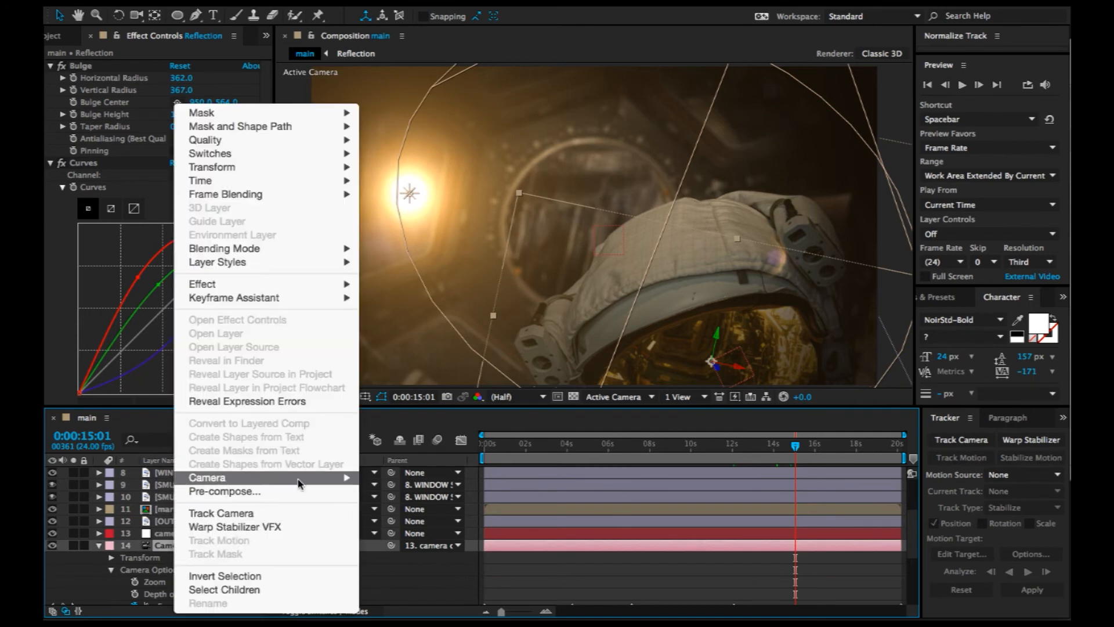
mouse_move(300, 481)
left_click(467, 541)
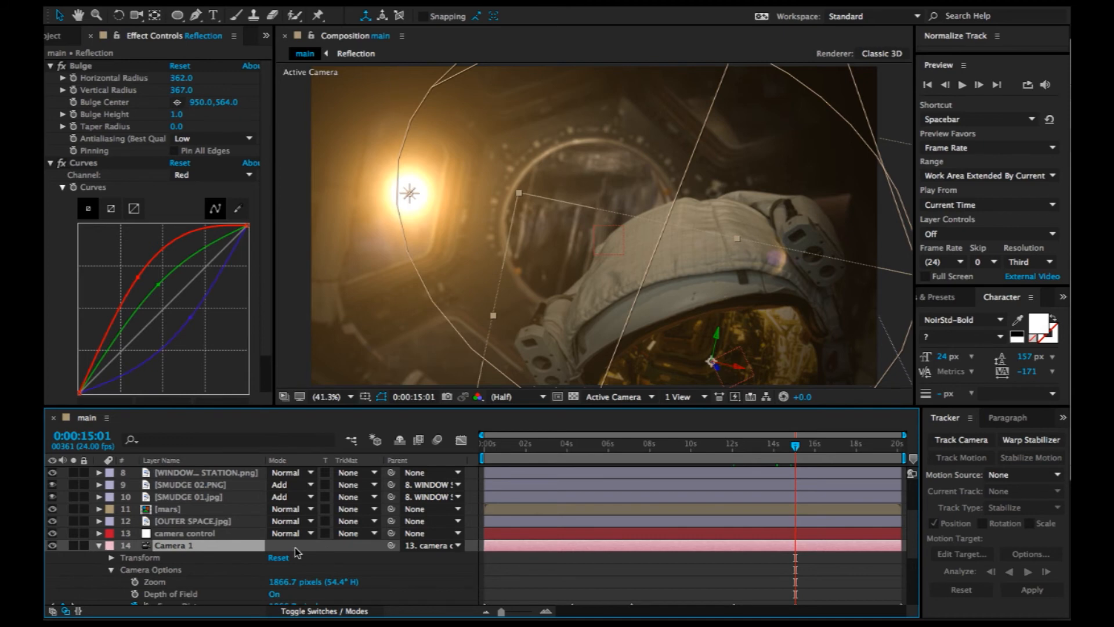
left_click_drag(284, 585, 237, 594)
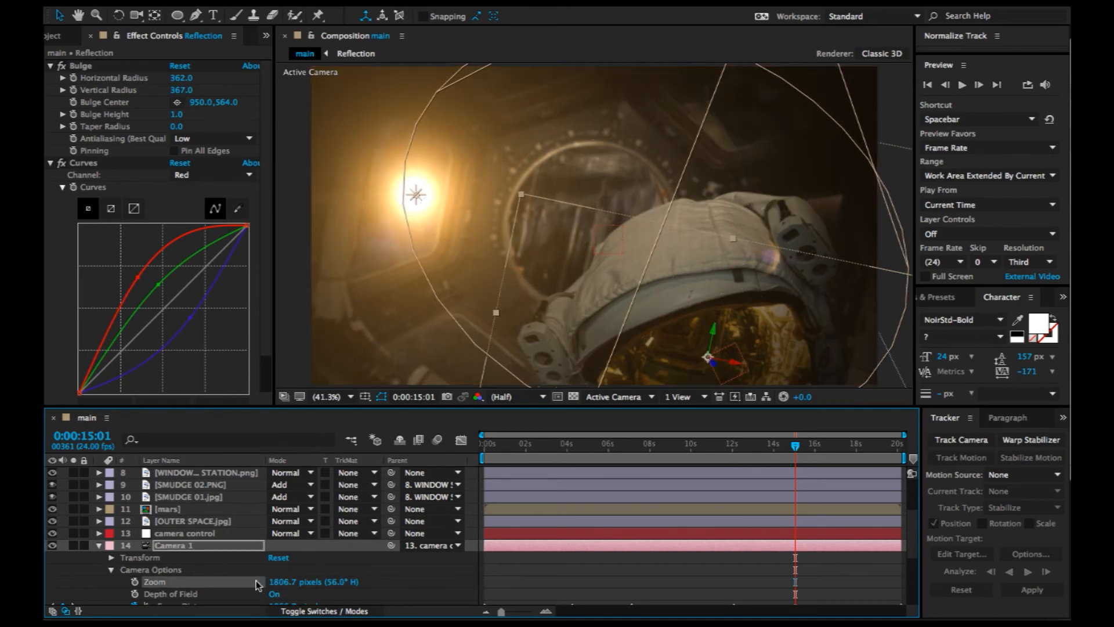
key("super+z")
scroll(273, 587, "down", 1)
Move the Focus Distance keyframe at 0:00:12:02 to 0:00:11:04 and add another keyframe at 0:00:10:11.
left_click_drag(795, 447, 712, 452)
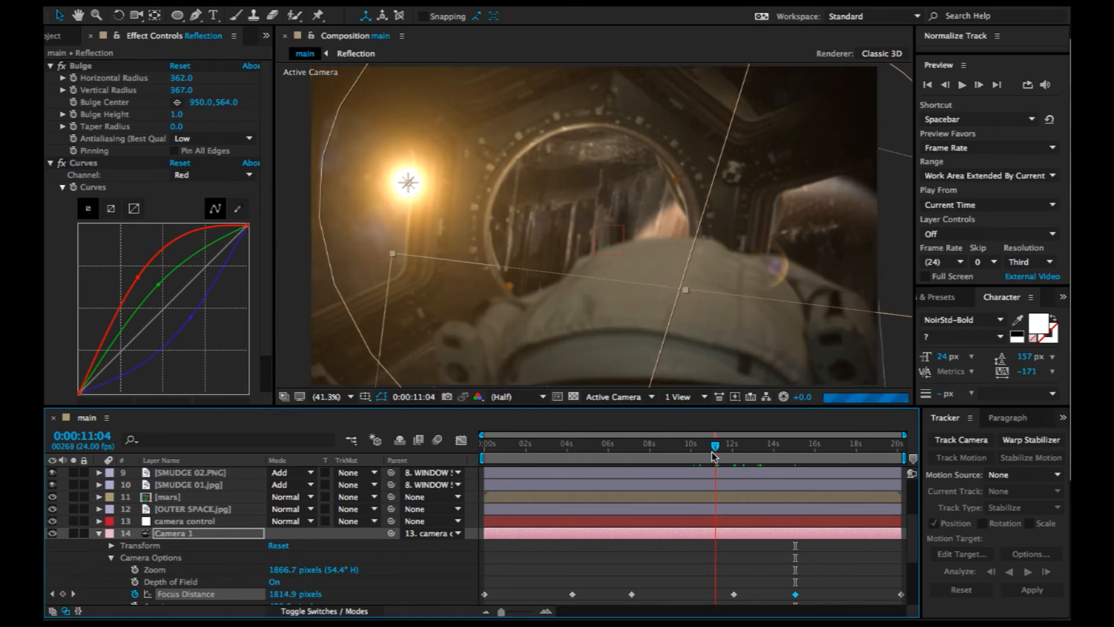
left_click_drag(733, 594, 718, 597)
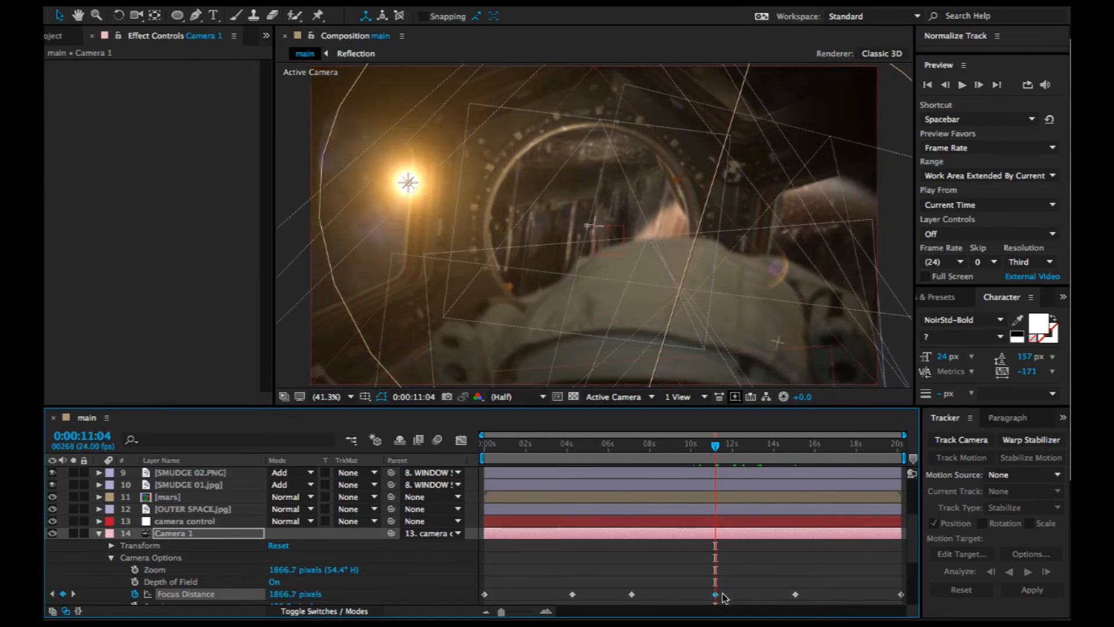
left_click_drag(716, 453, 701, 457)
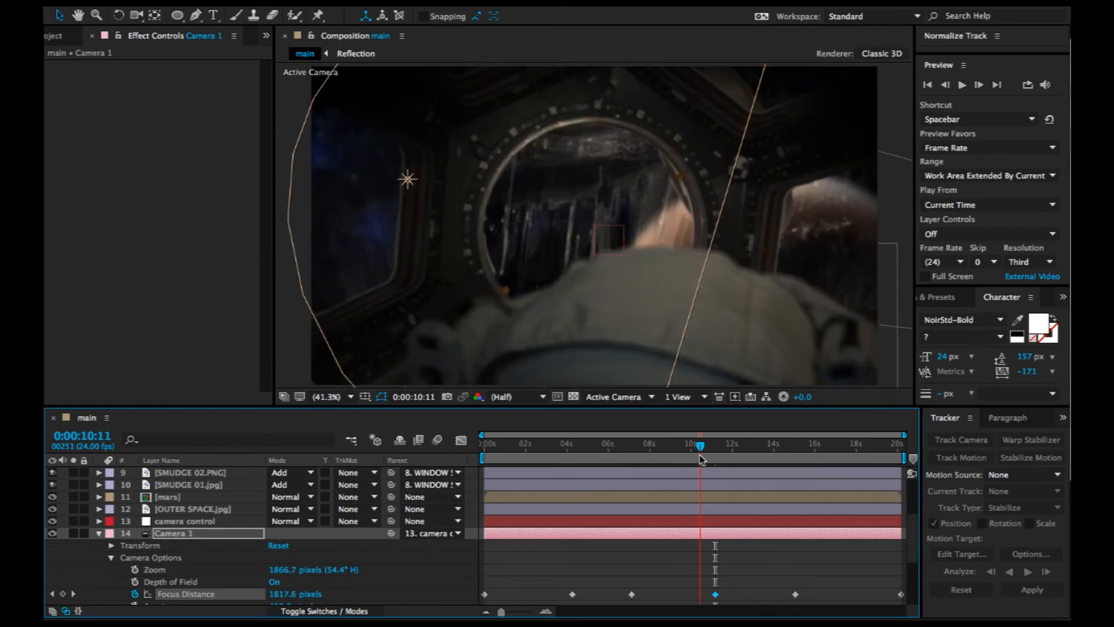
scroll(706, 580, "up", 3)
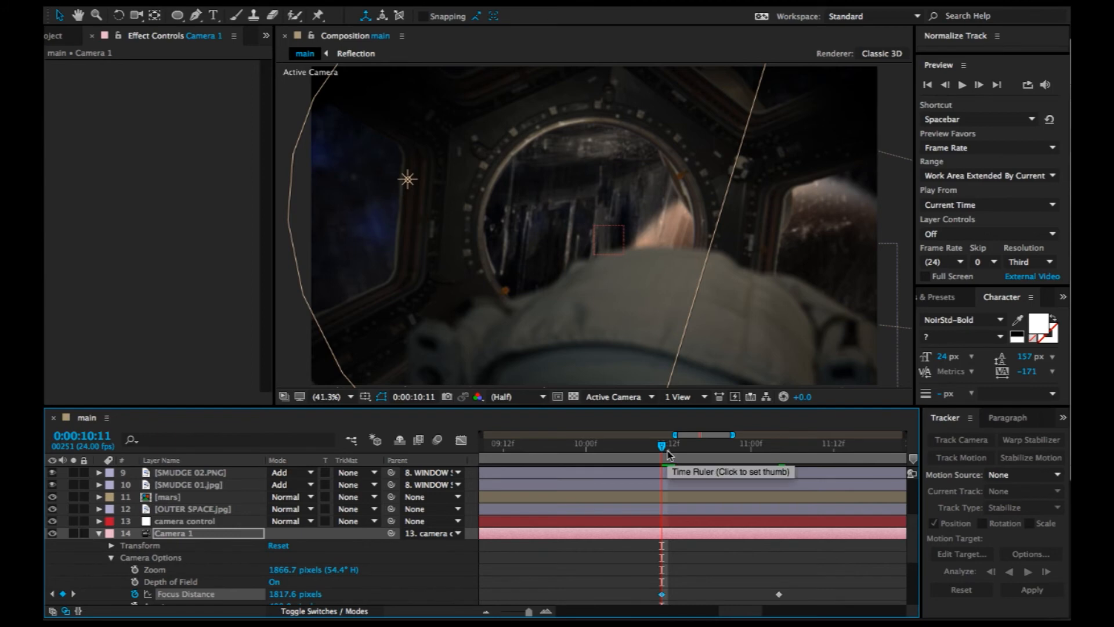
Shift the 0:00:10:11 Focus Distance keyframe to 0:00:10:13 and the following one to 0:00:11:12.
mouse_move(669, 455)
left_mouse_down()
mouse_move(744, 465)
mouse_move(673, 473)
left_mouse_up()
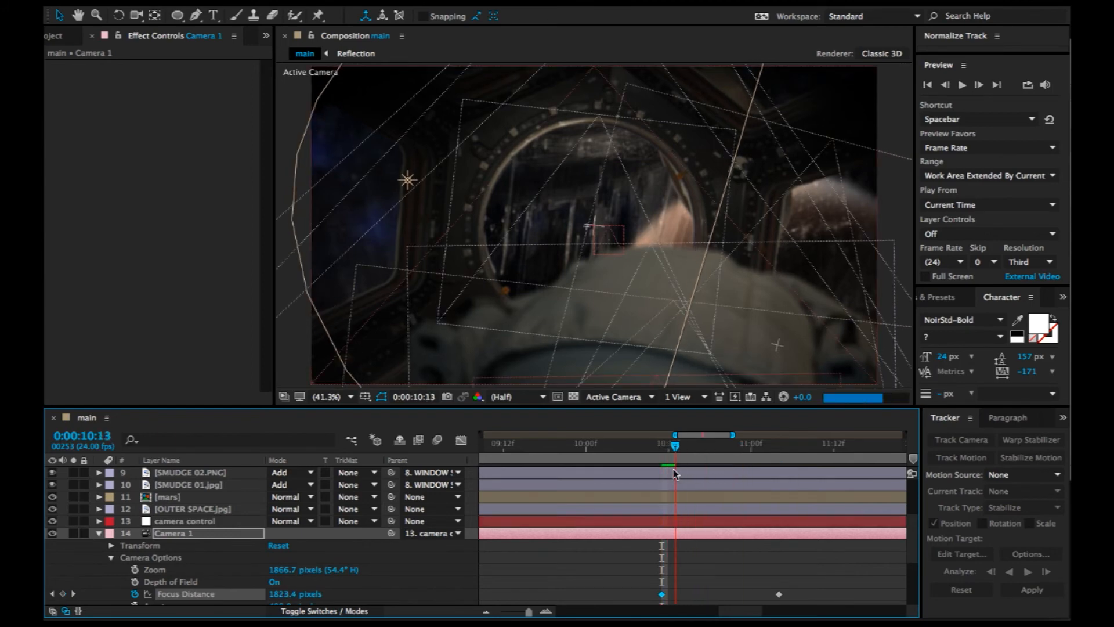
left_click(675, 595)
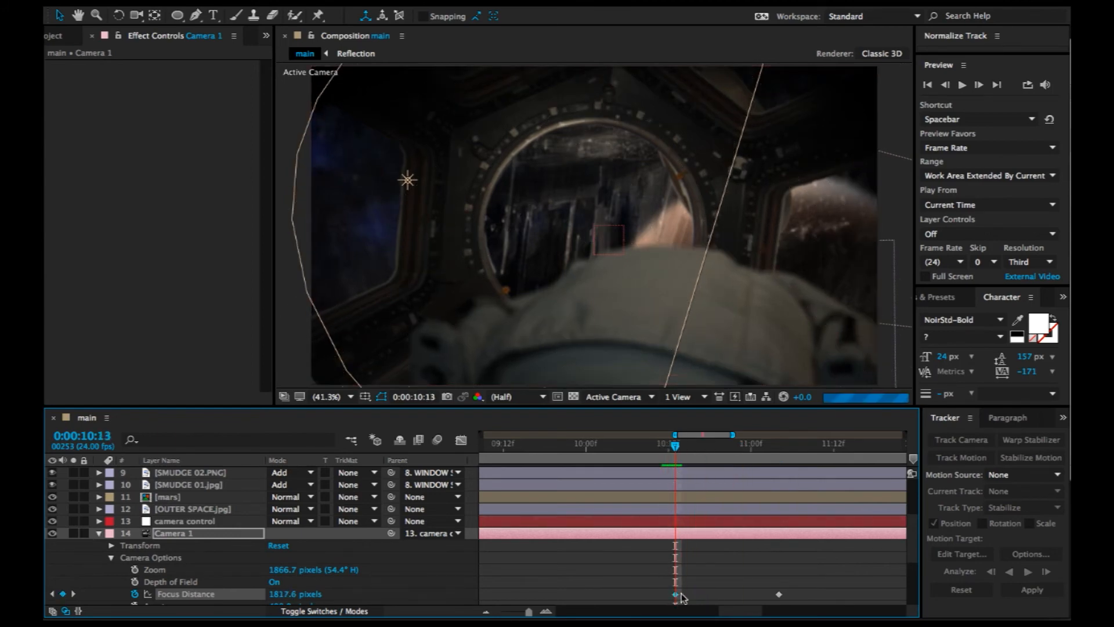
left_click_drag(785, 595, 833, 595)
Set Camera 1's Focus Distance to 1000 pixels at 0:00:11:00.
left_click(751, 451)
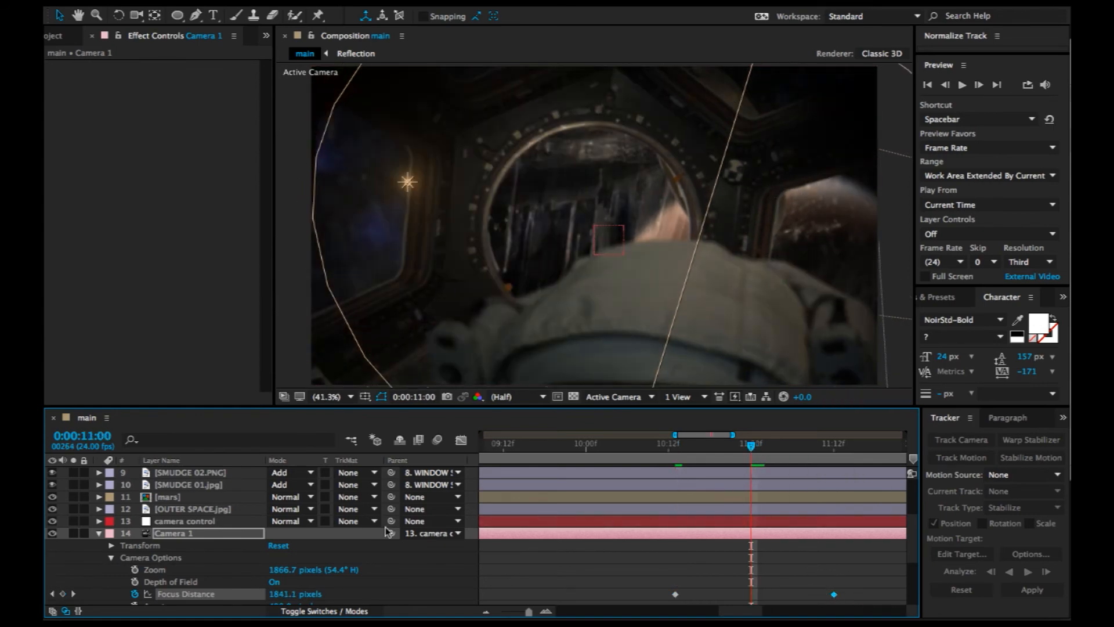
scroll(313, 594, "down", 1)
left_click(288, 582)
type("1000")
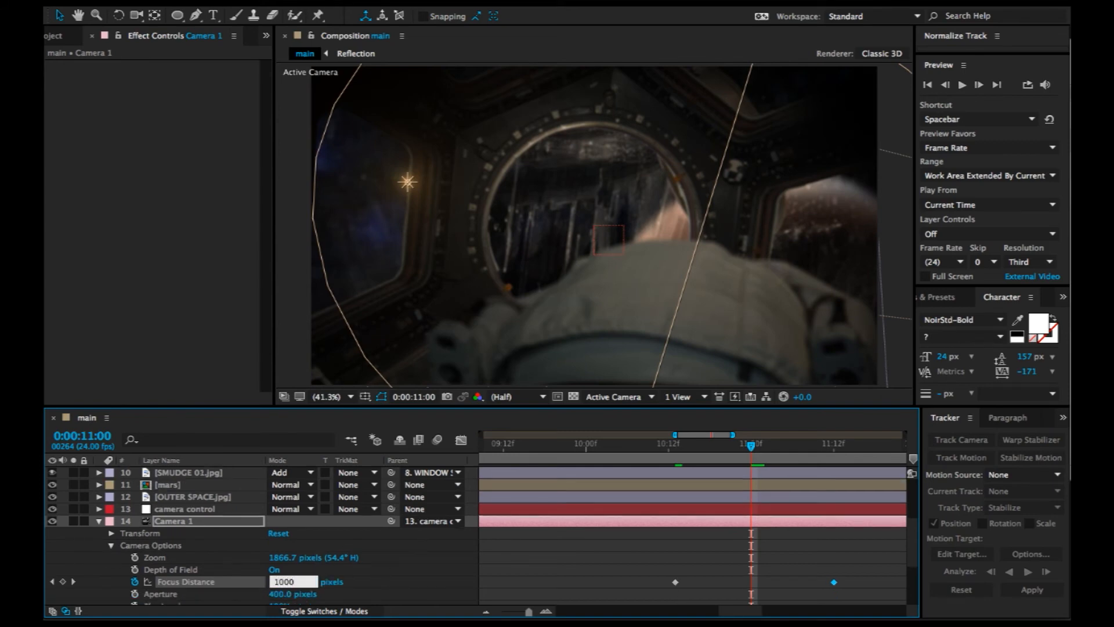
key("Return")
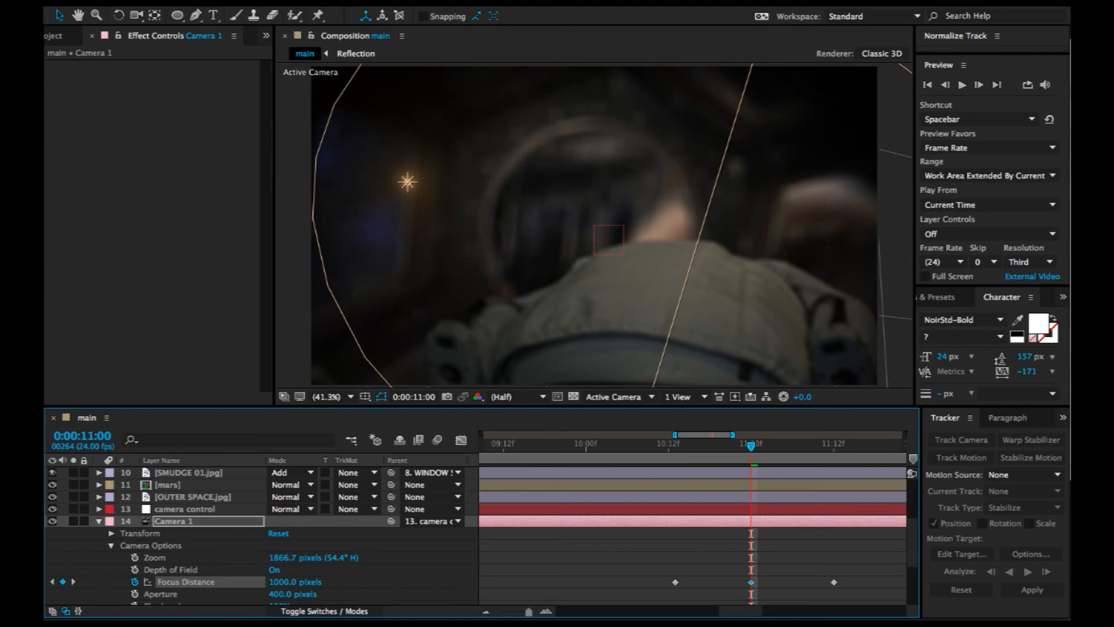
Raise Camera 1's Focus Distance keyframe at 0:00:11:12 to 2210.7 pixels.
left_click_drag(755, 454, 841, 529)
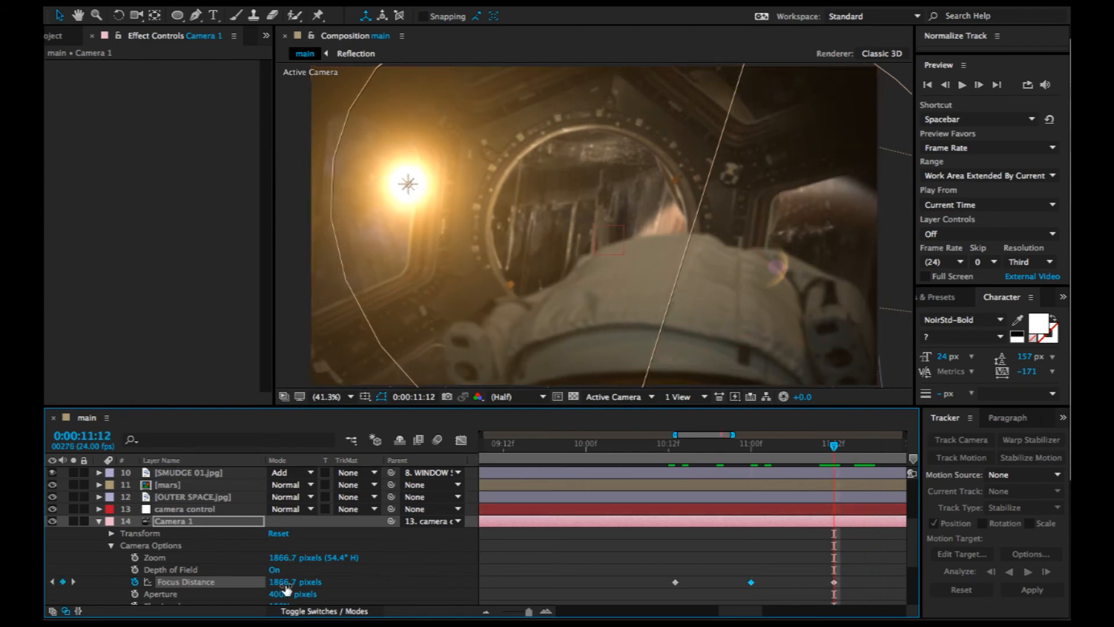
left_click_drag(278, 583, 354, 590)
scroll(643, 541, "down", 1)
scroll(550, 538, "down", 5)
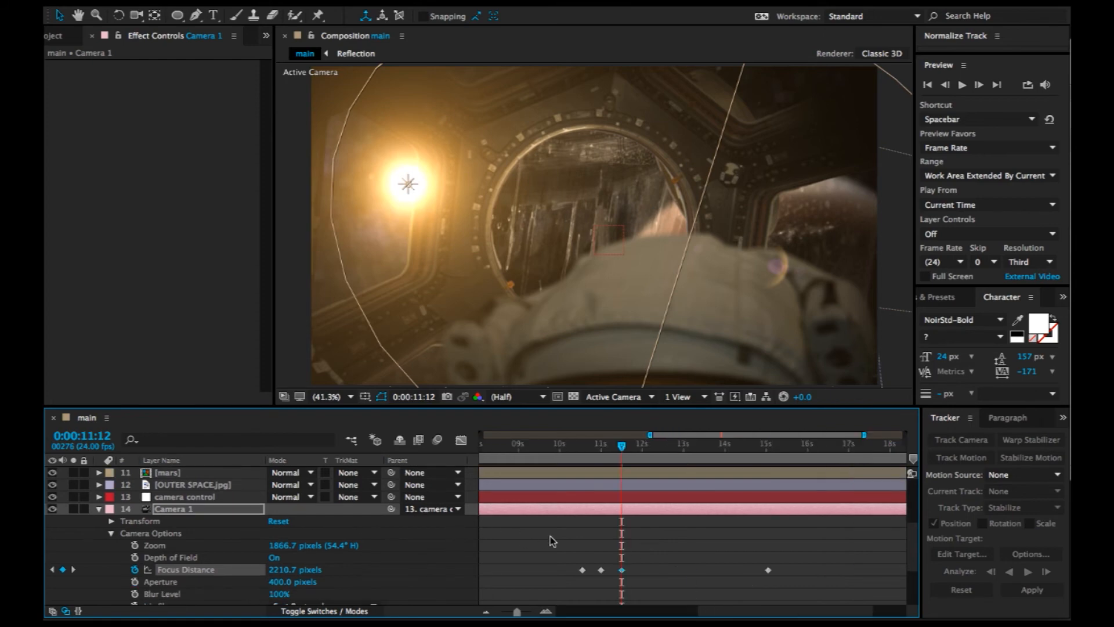
Set Camera 1's focus distance at 0:00:20:04 to match the Reflection layer using Set Focus Distance to Layer.
left_click_drag(716, 450, 940, 485)
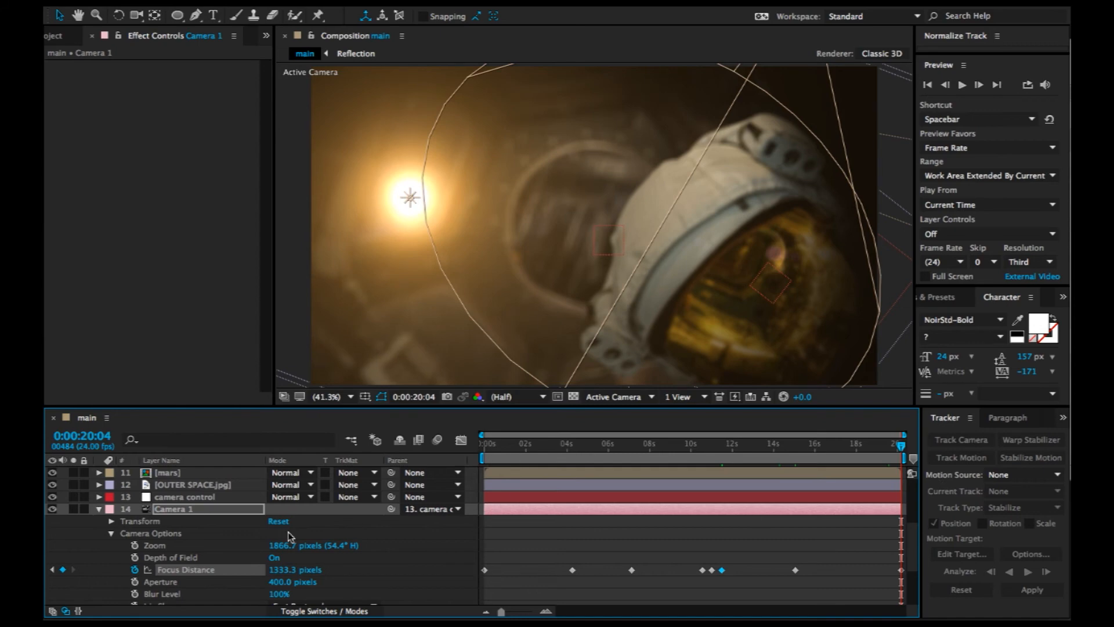
left_click(205, 513)
scroll(174, 511, "up", 2)
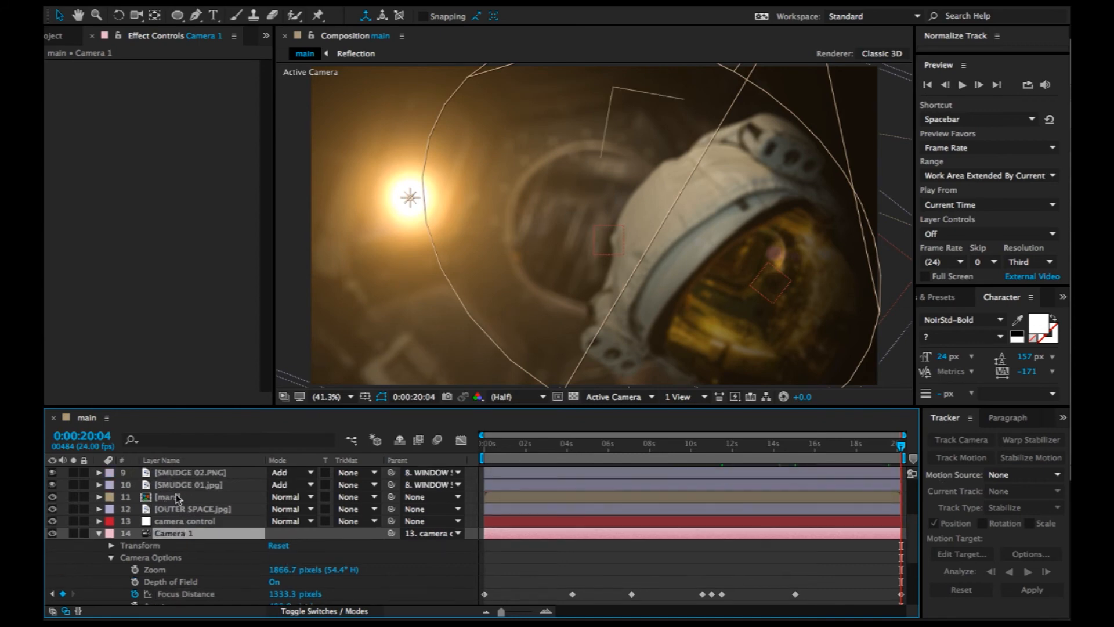
scroll(176, 493, "up", 4)
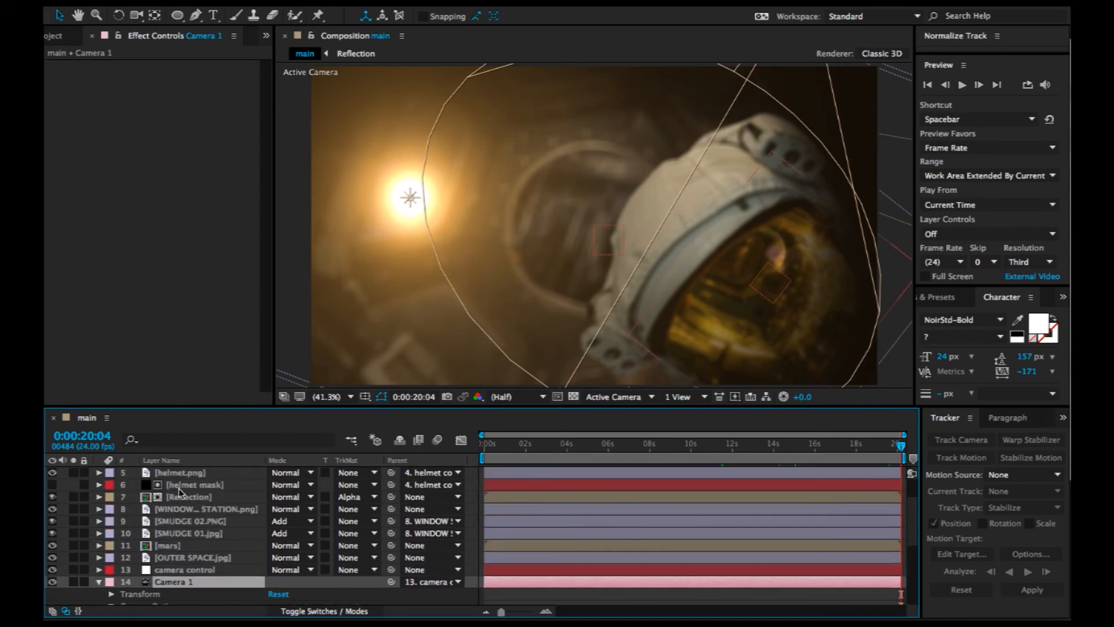
right_click(179, 499)
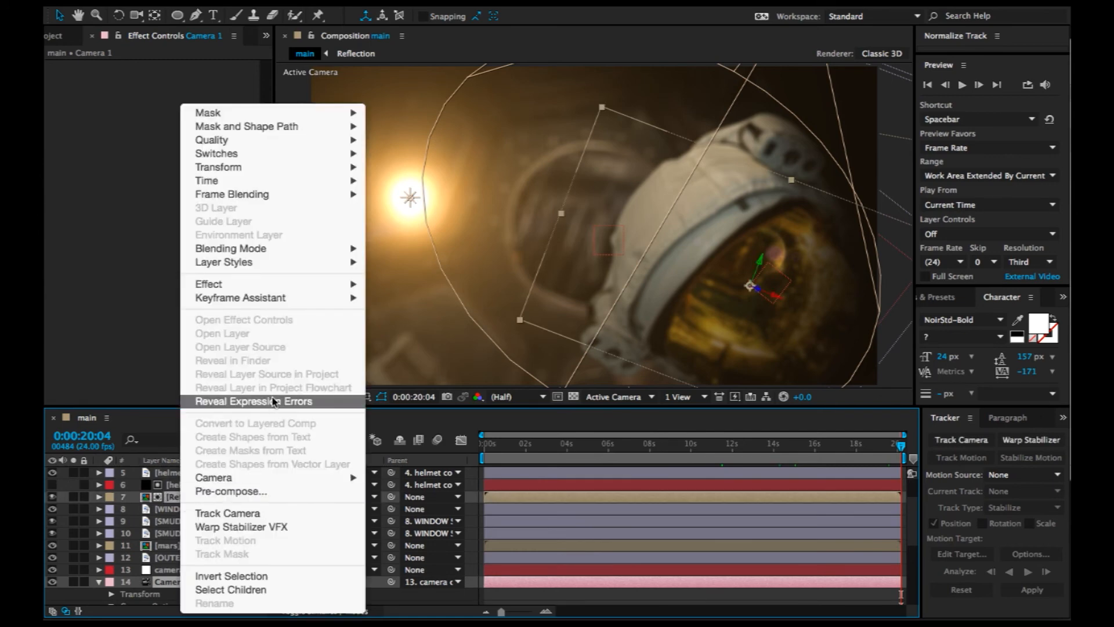
mouse_move(281, 478)
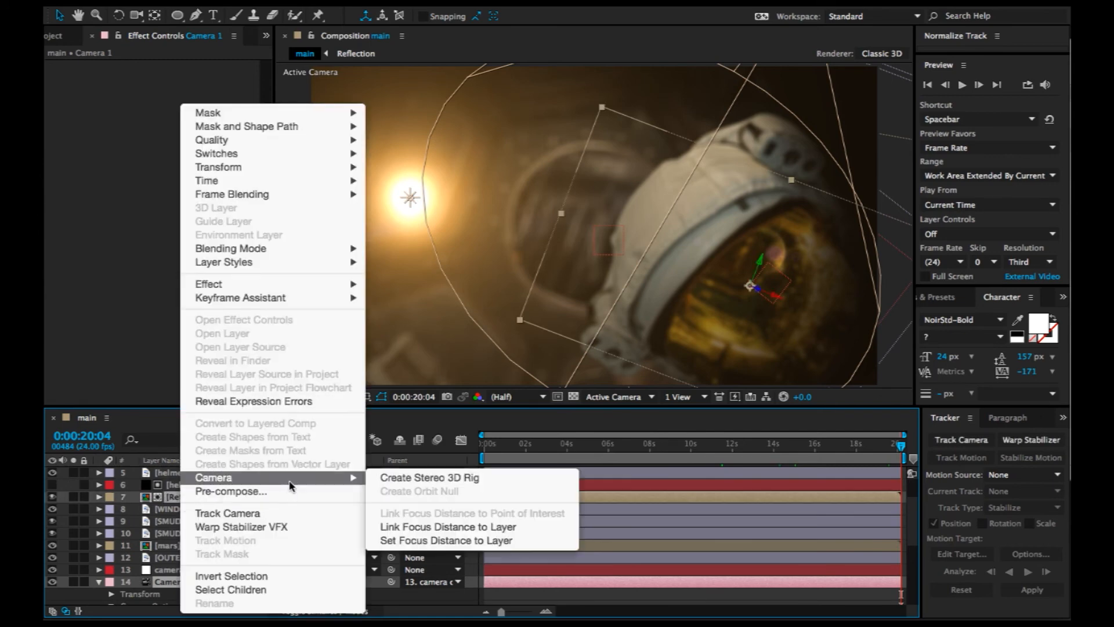
left_click(451, 540)
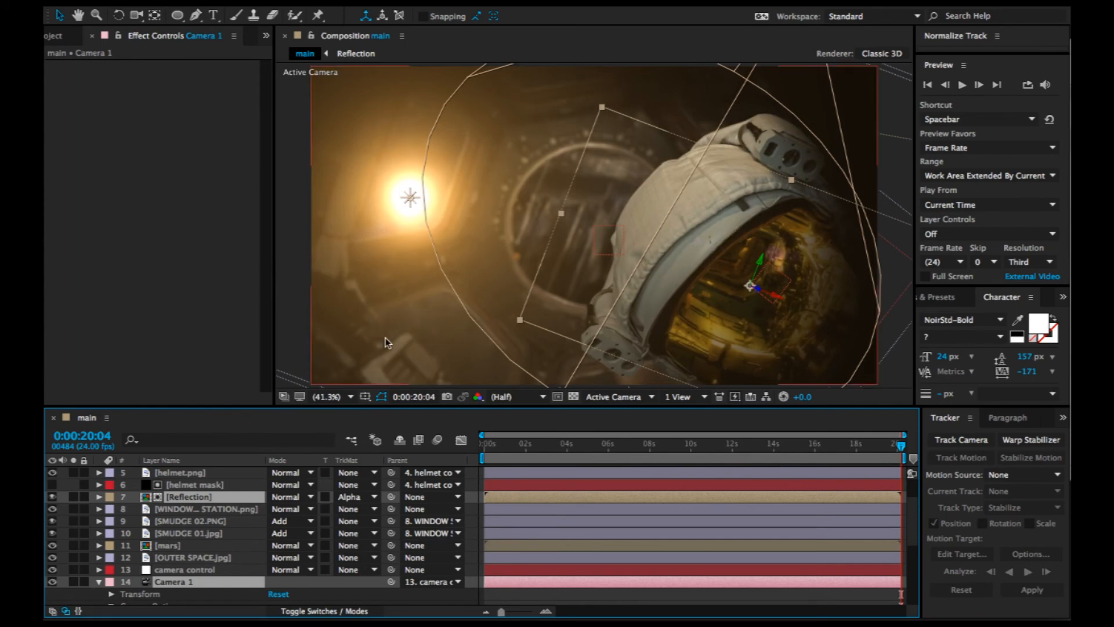
left_click_drag(582, 448, 919, 490)
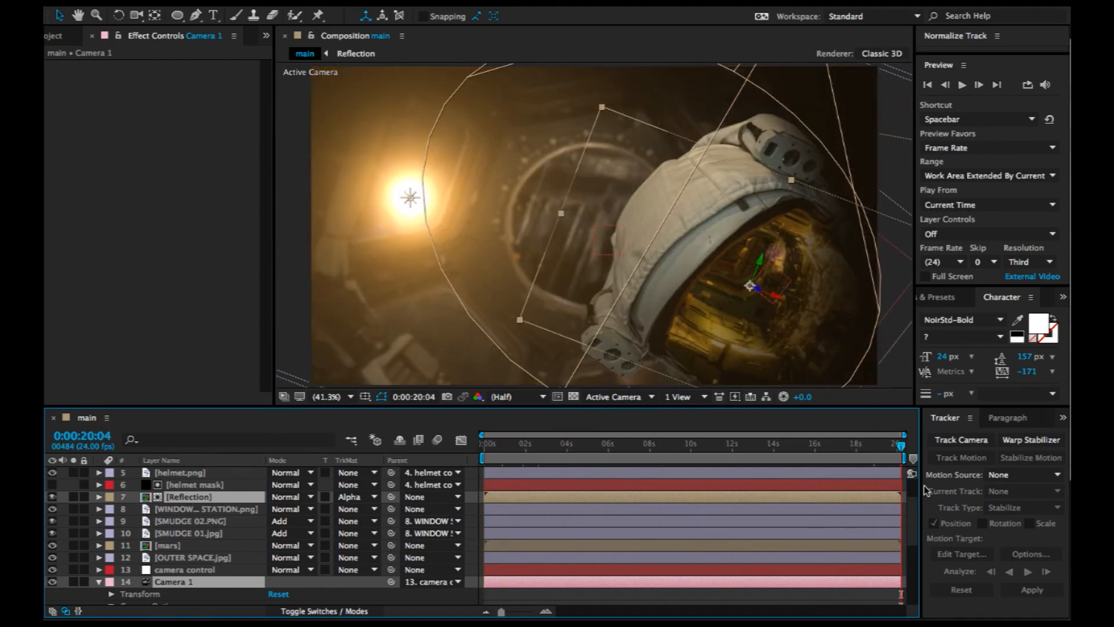
Create a black 1920 by 1080 pixel solid named vigenette in the main composition.
scroll(618, 267, "down", 2)
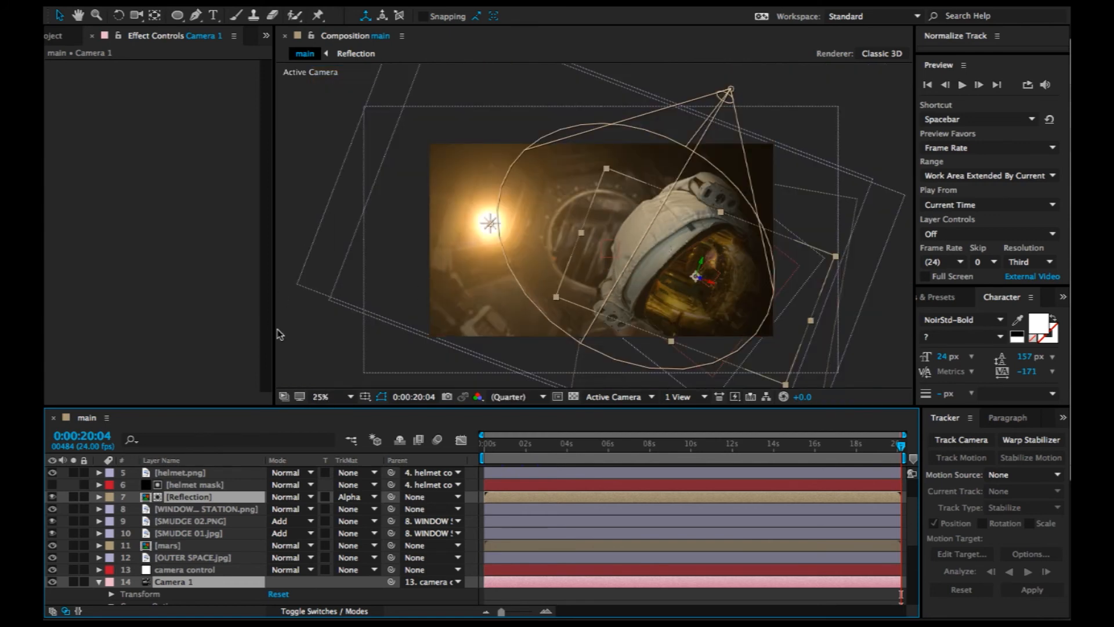
right_click(292, 343)
mouse_move(313, 347)
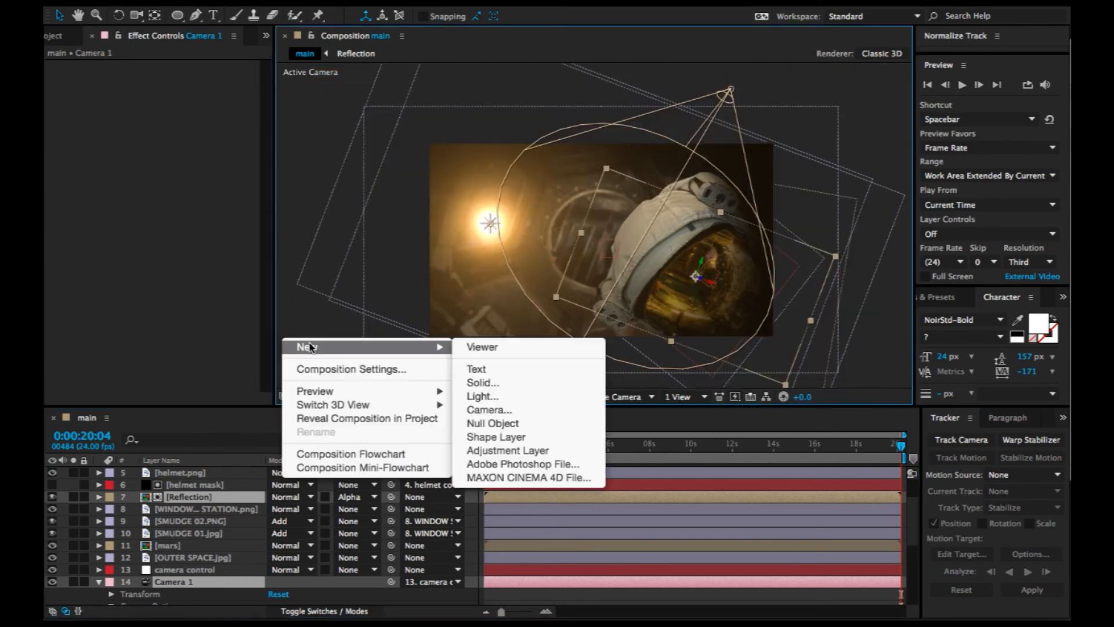
left_click(483, 382)
type("vigenette")
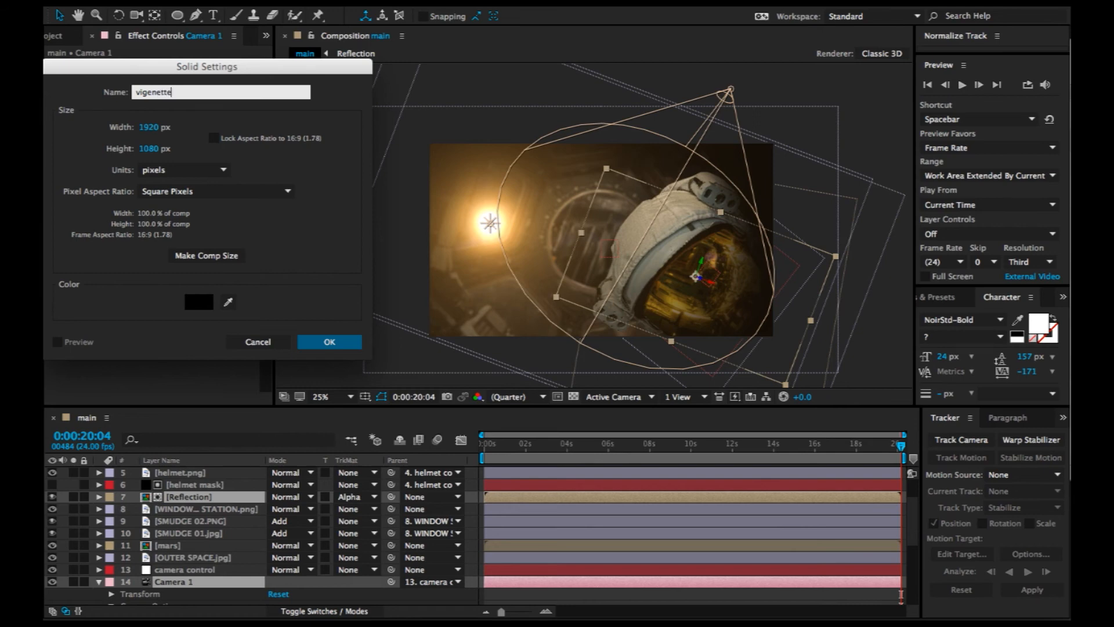
key("Return")
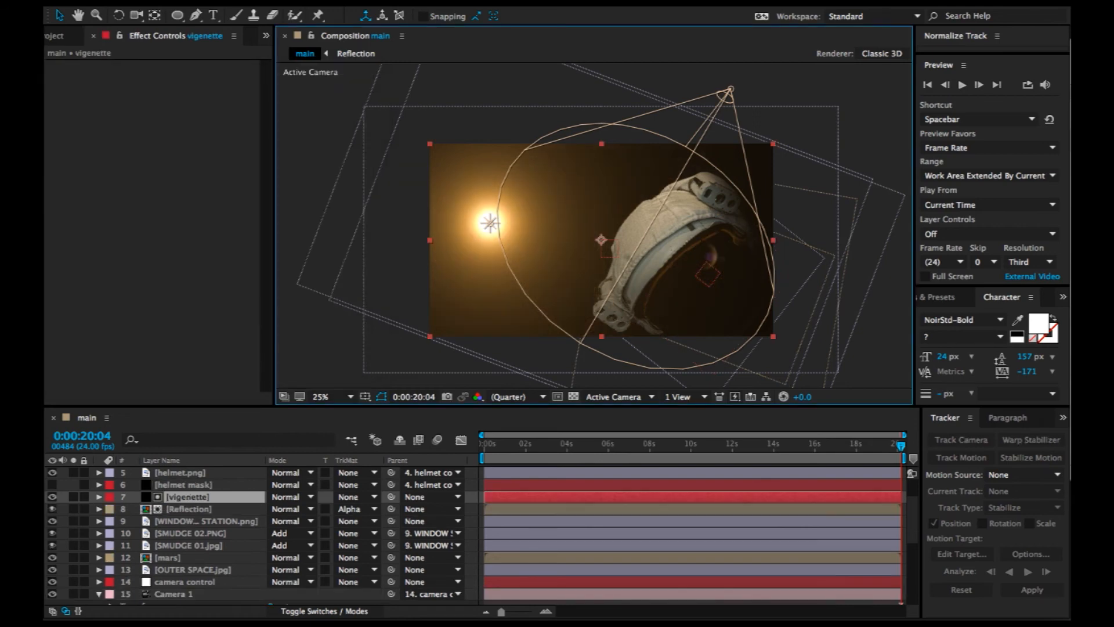
Move the vigenette solid to the top of the layer stack.
left_click(174, 495)
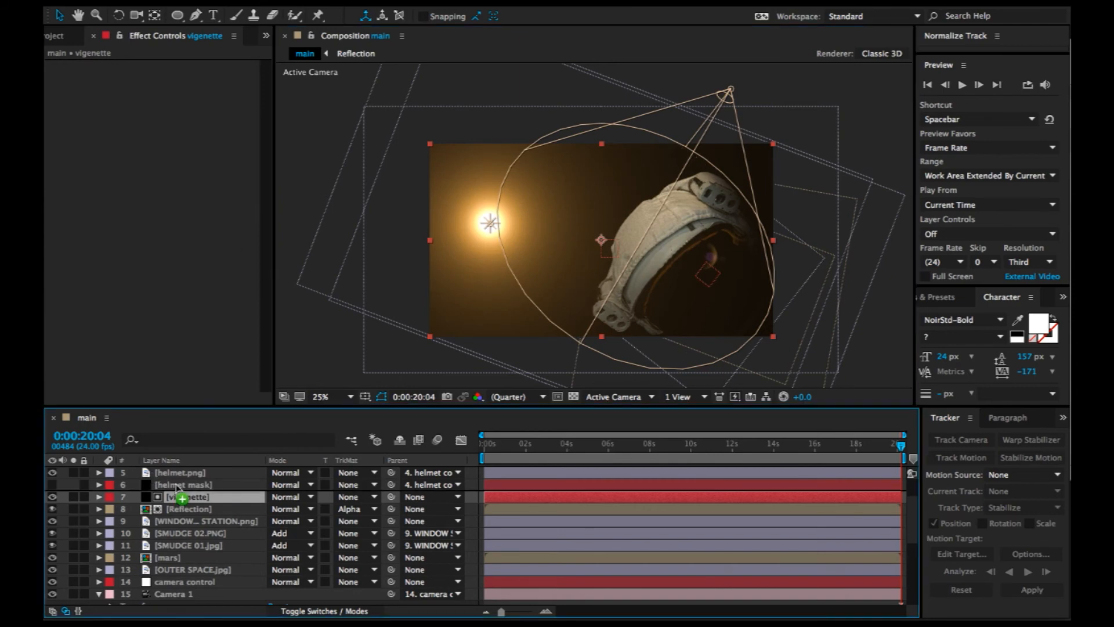
scroll(174, 487, "up", 3)
left_click_drag(174, 472, 175, 468)
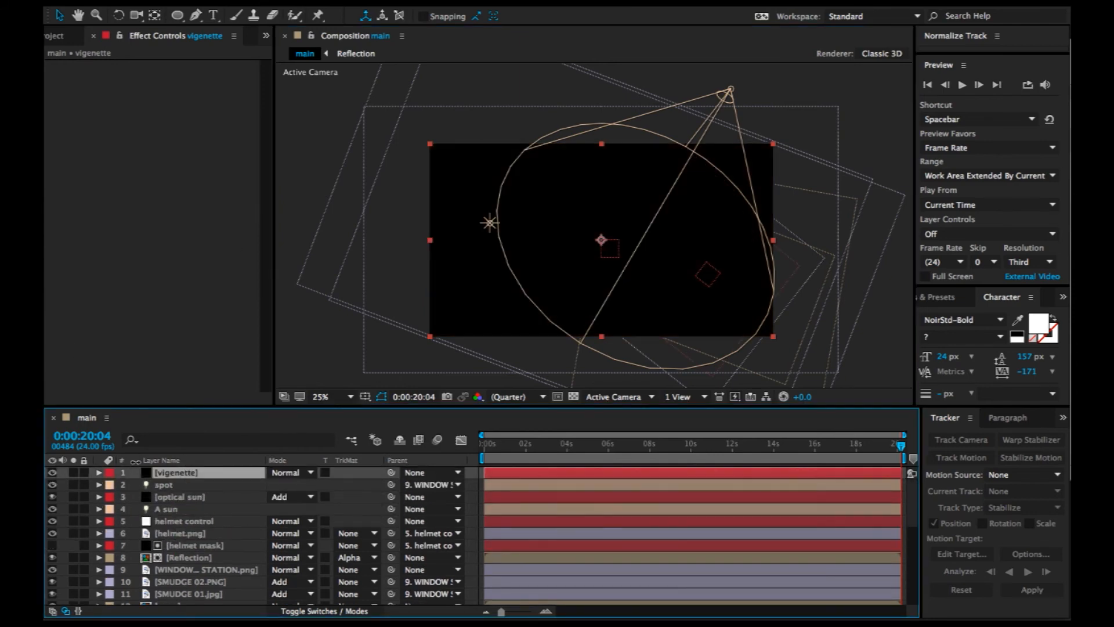
Add a full-frame elliptical mask to the vigenette solid, set it to Subtract and feather it by 549 pixels.
double_click(177, 16)
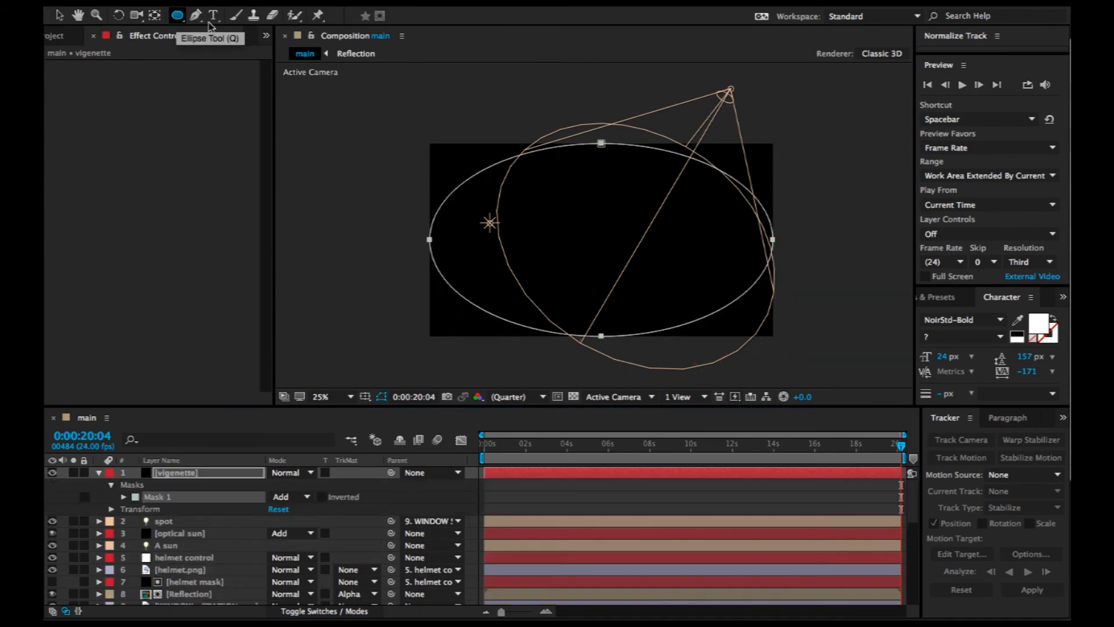
left_click(305, 498)
left_click(318, 543)
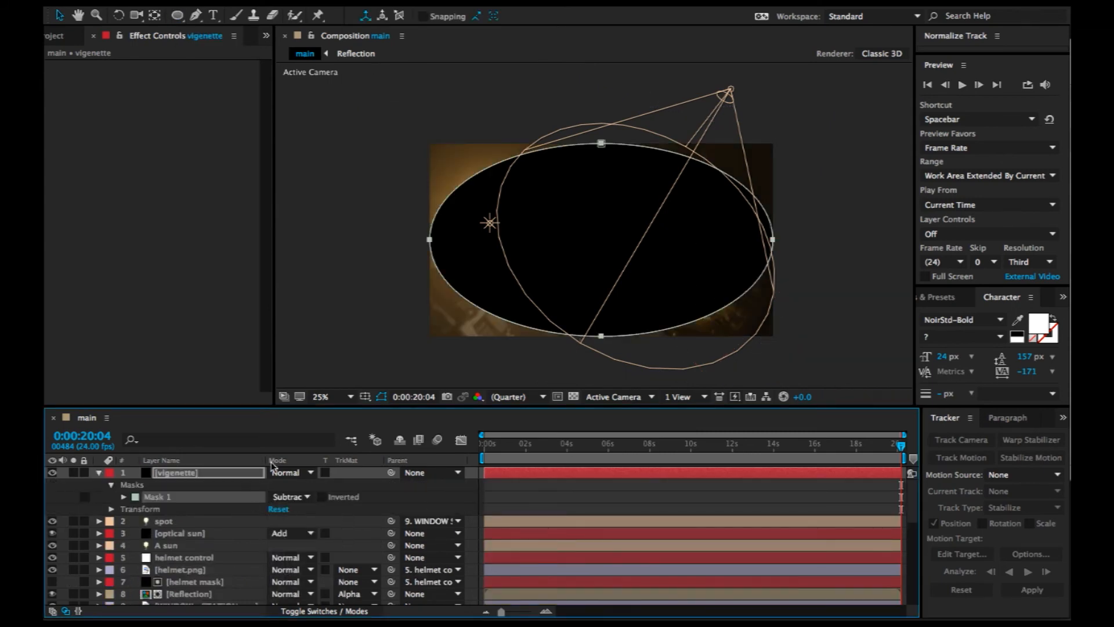
key("f")
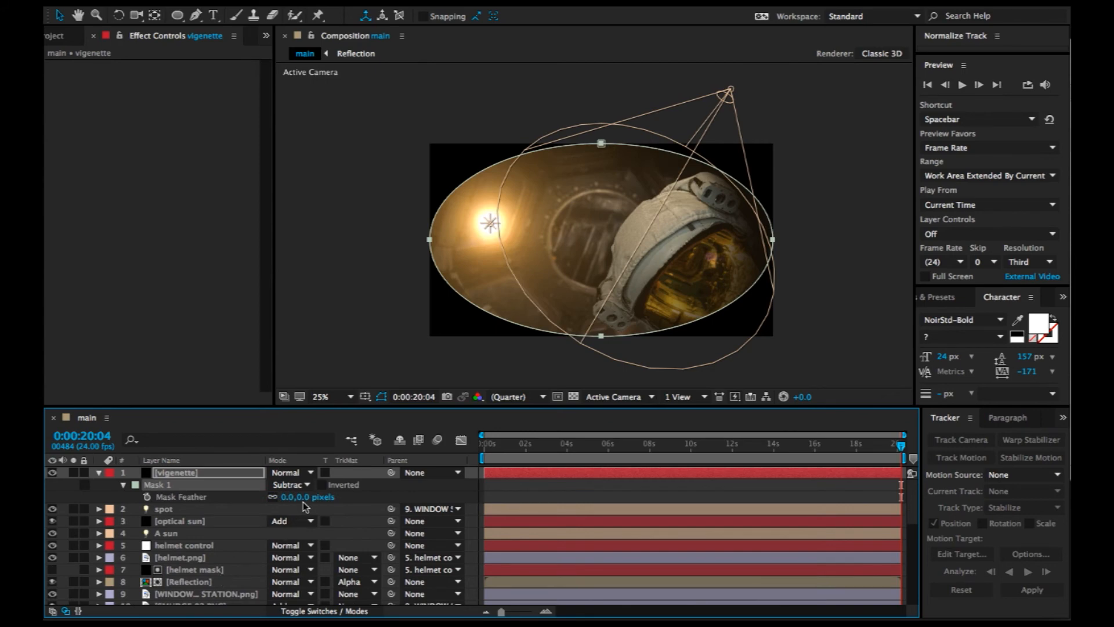
left_click_drag(298, 496, 690, 495)
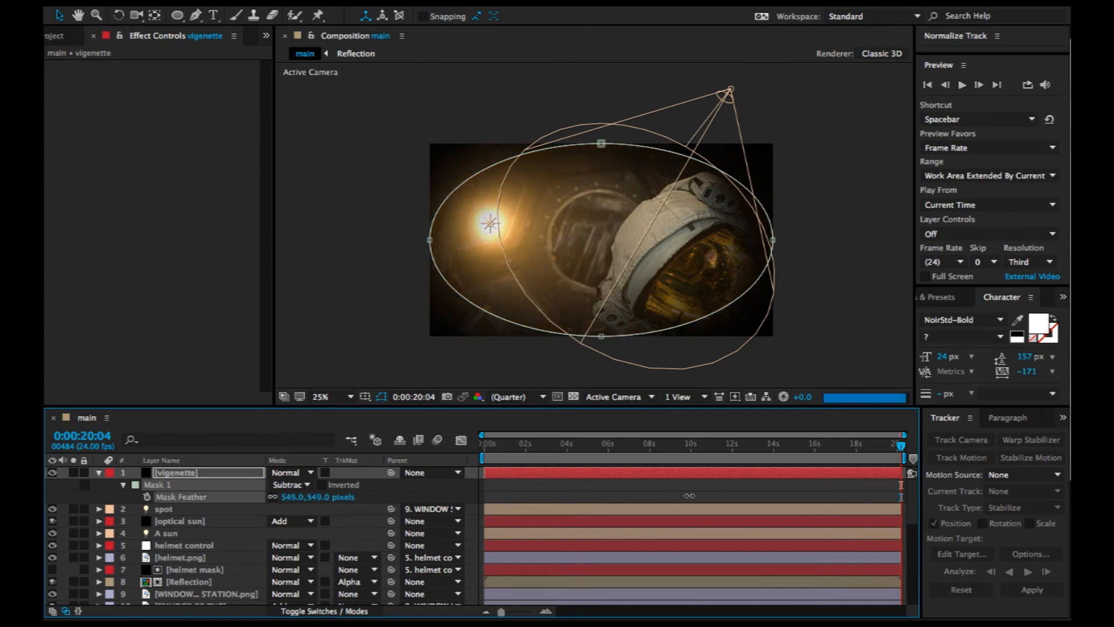
Set the vigenette layer's blending mode to Multiply and lower its opacity to 30%.
left_click(310, 473)
left_click(314, 104)
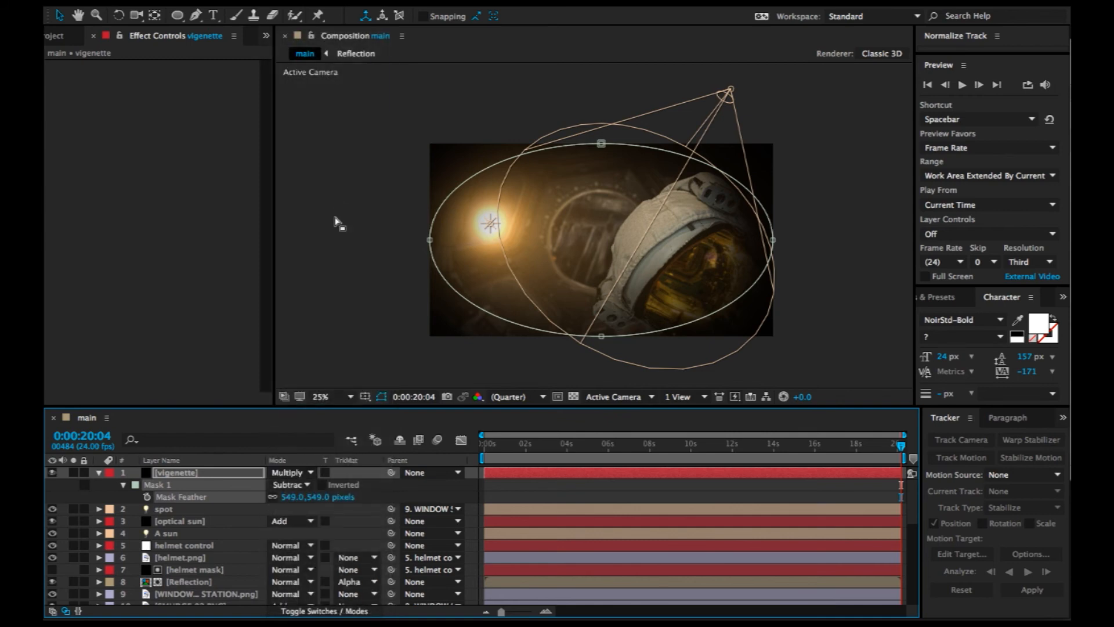
key("t")
left_click_drag(292, 485, 233, 490)
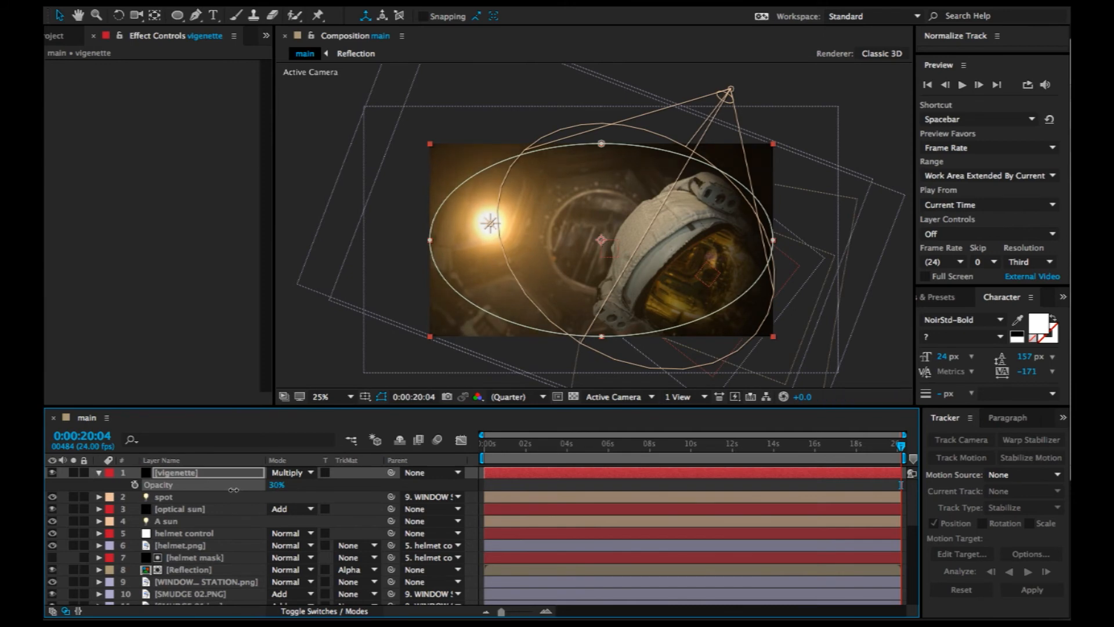
left_click(98, 473)
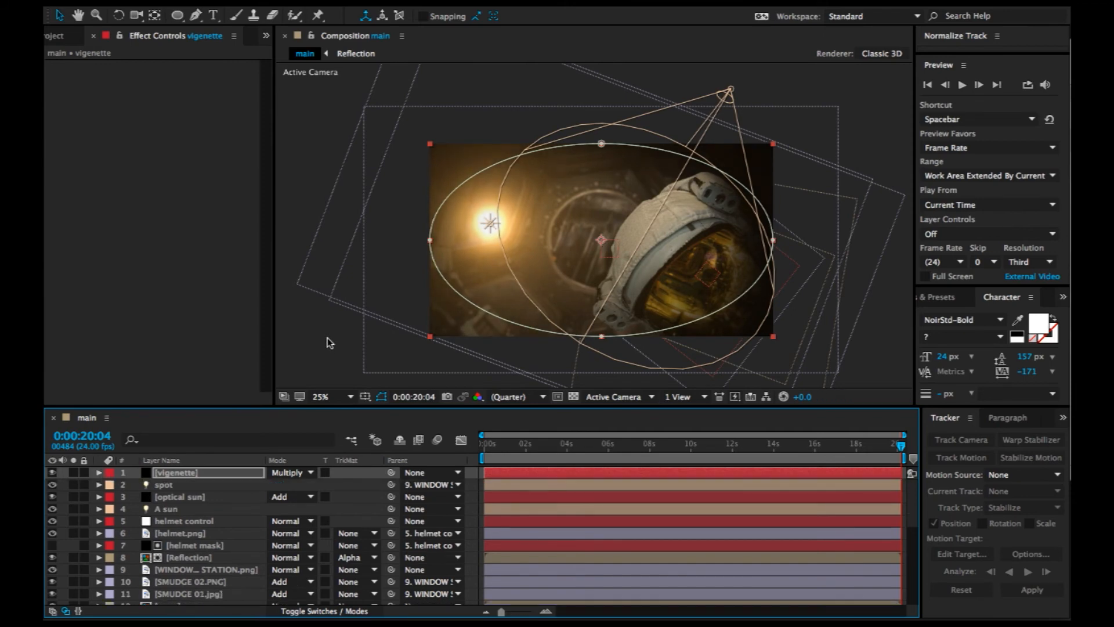
scroll(443, 246, "up", 2)
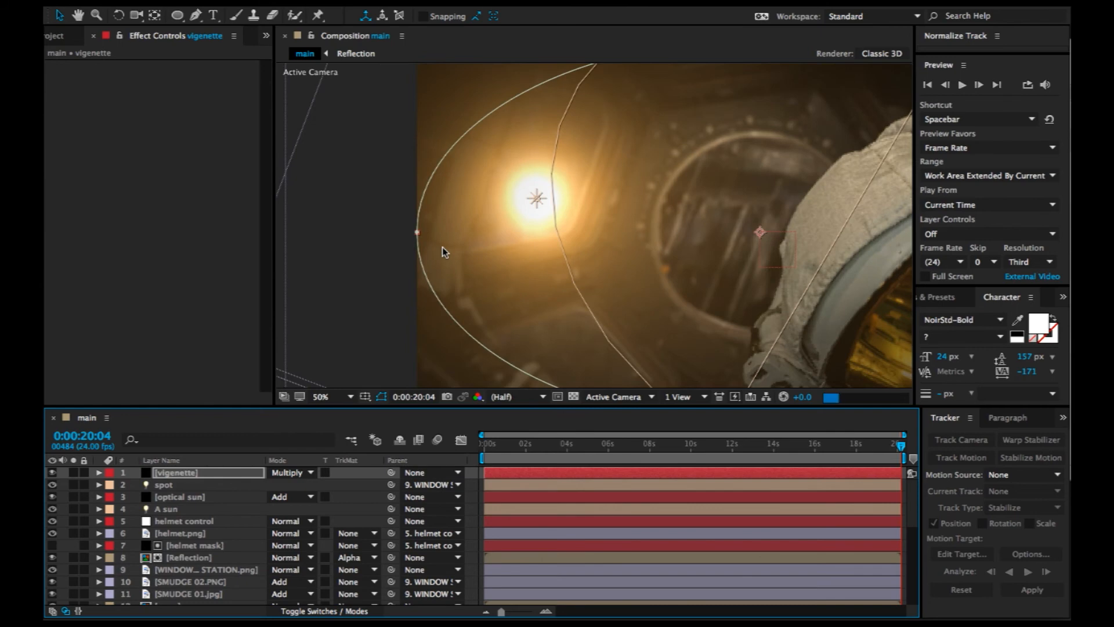
left_click(342, 397)
left_click(350, 400)
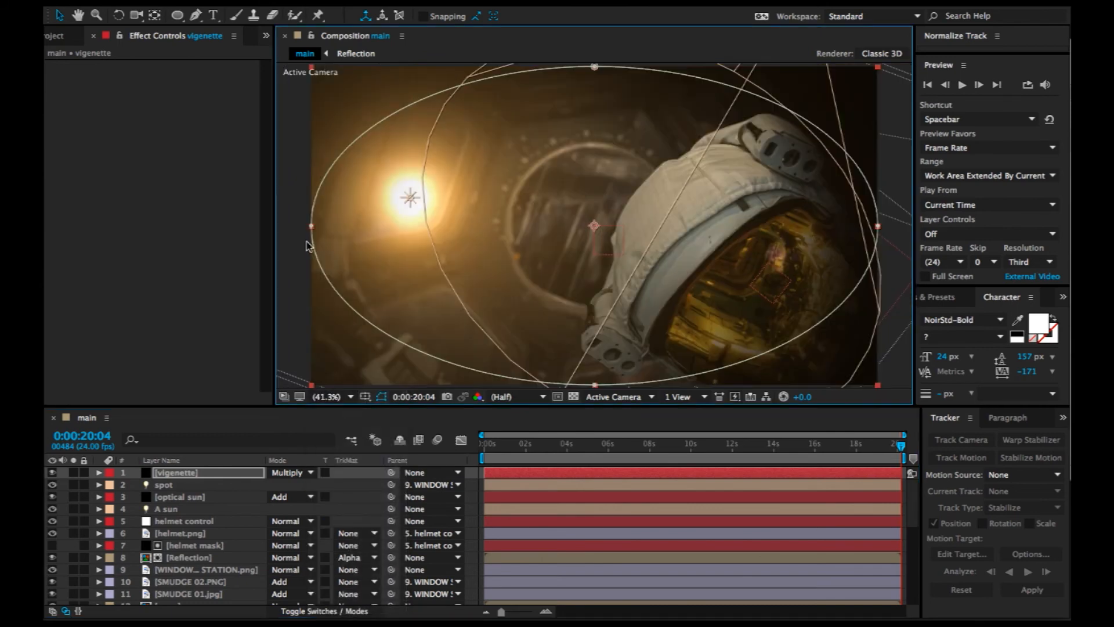
right_click(285, 384)
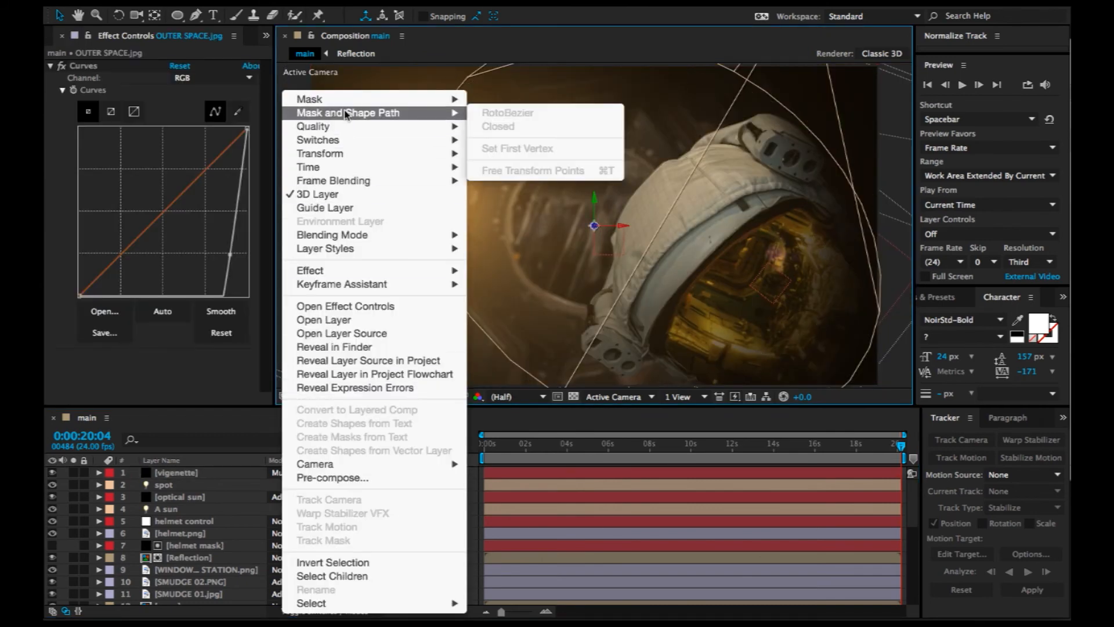
key("Escape")
left_click(311, 3)
mouse_move(354, 3)
mouse_move(310, 3)
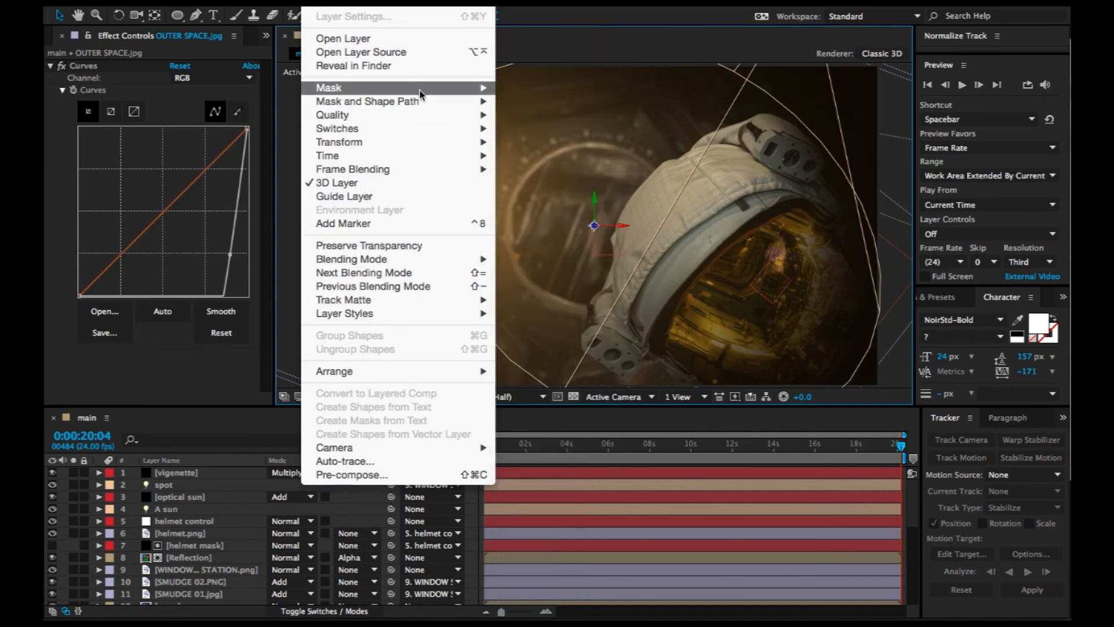
left_click(360, 52)
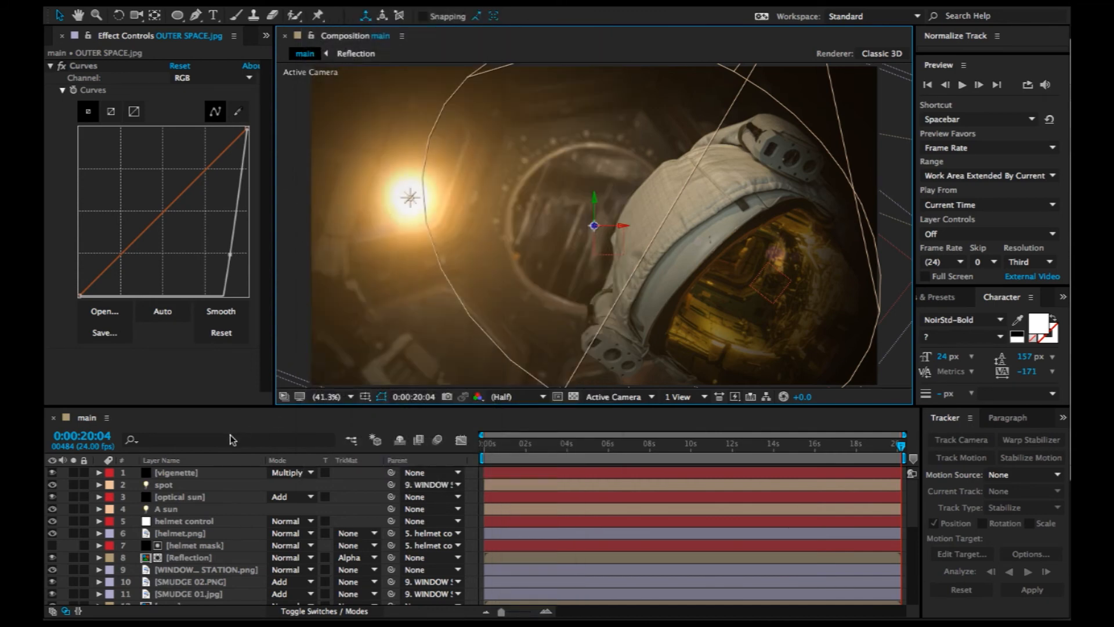
right_click(894, 376)
left_click(475, 76)
Create an adjustment layer and place it at the top of the layer stack, above the vigenette.
left_click(315, 5)
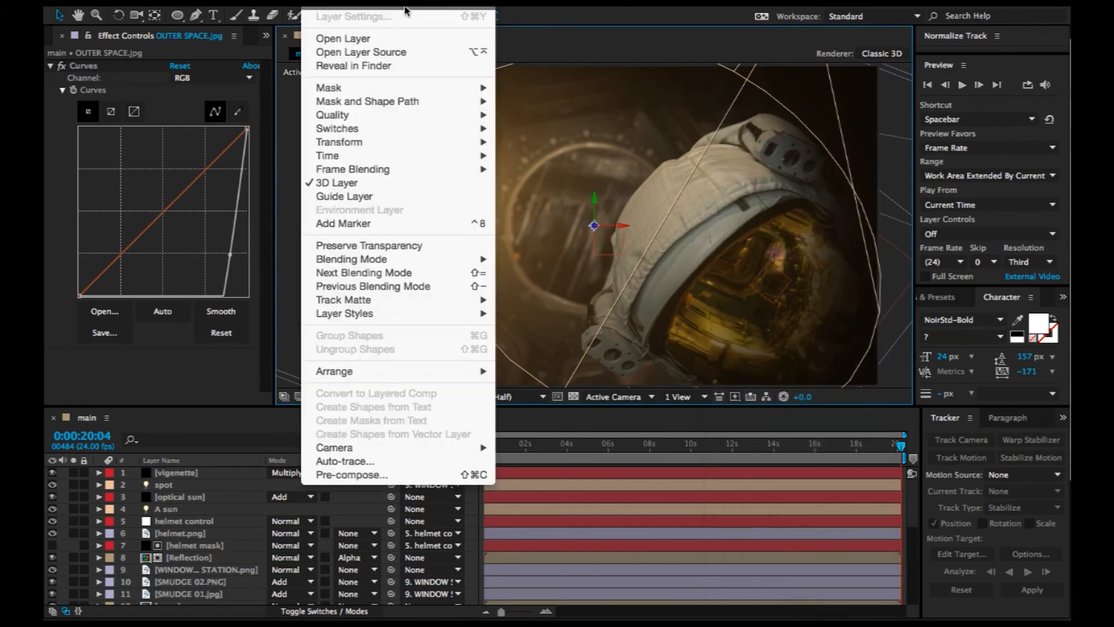
mouse_move(407, 5)
left_click(562, 92)
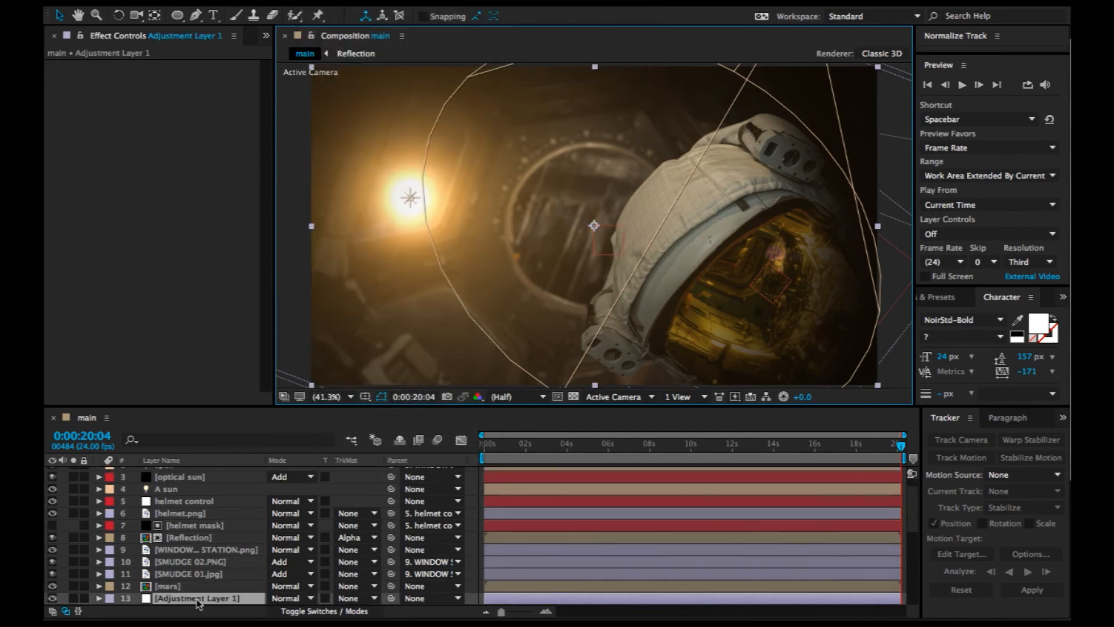
scroll(186, 482, "up", 2)
left_click_drag(185, 466, 190, 475)
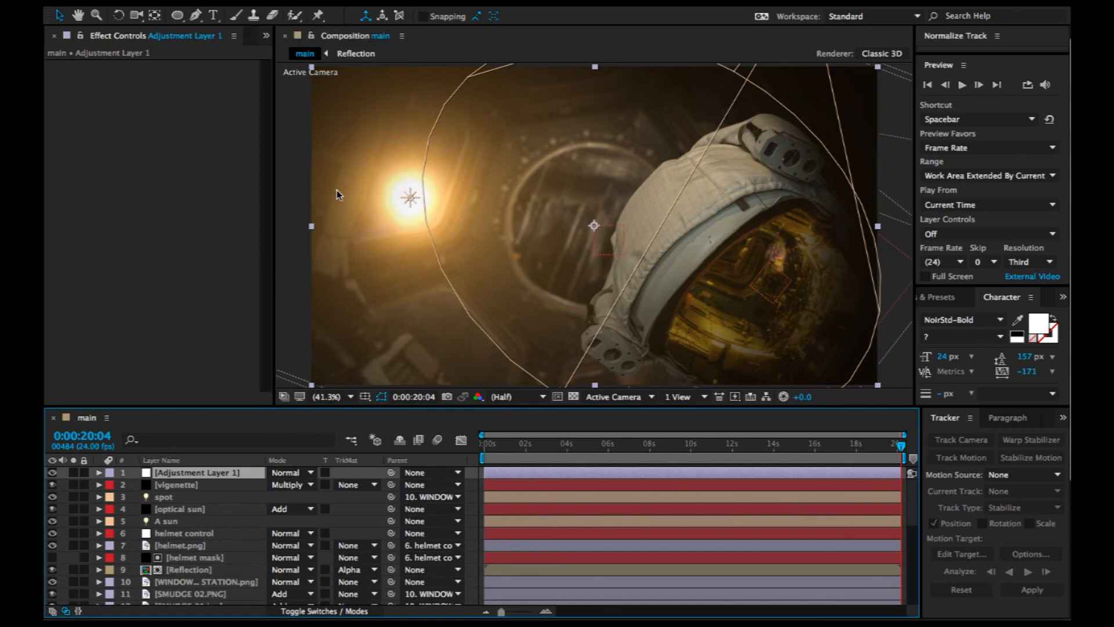
Apply the Apply Color LUT effect to the adjustment layer, loading the file 10 cloverfield late.CUBE.
key("ctrl+space")
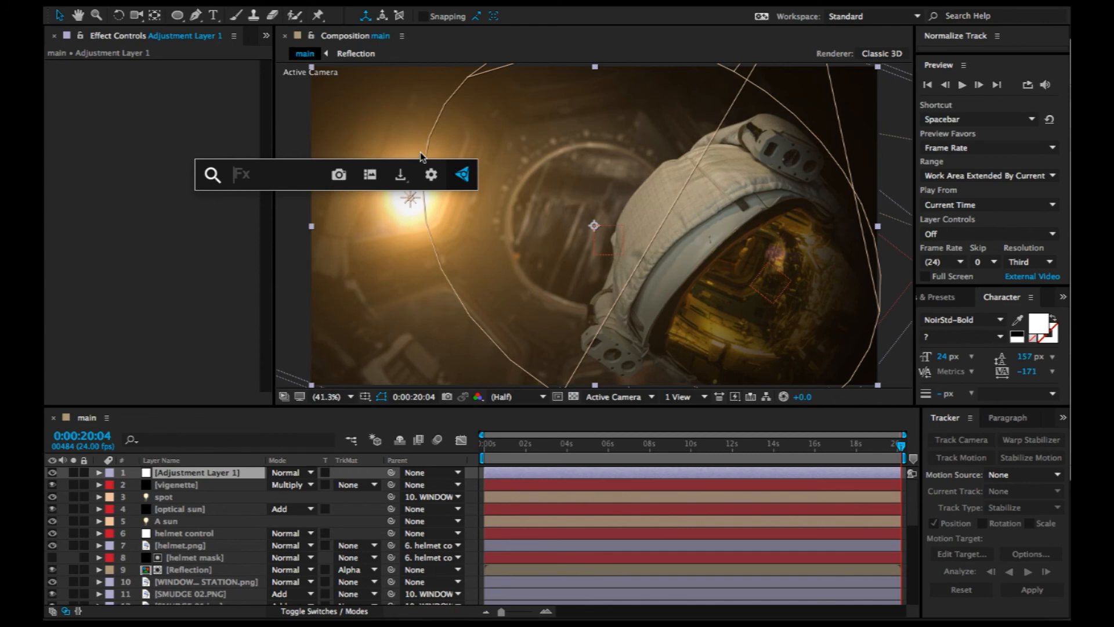
type("lut")
key("Return")
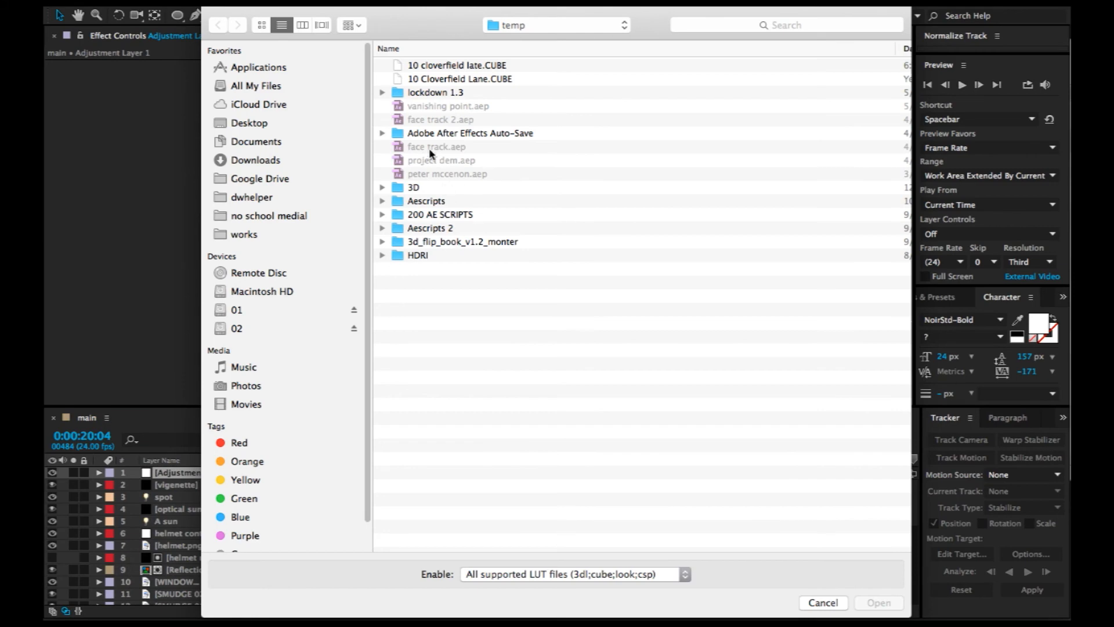
double_click(440, 66)
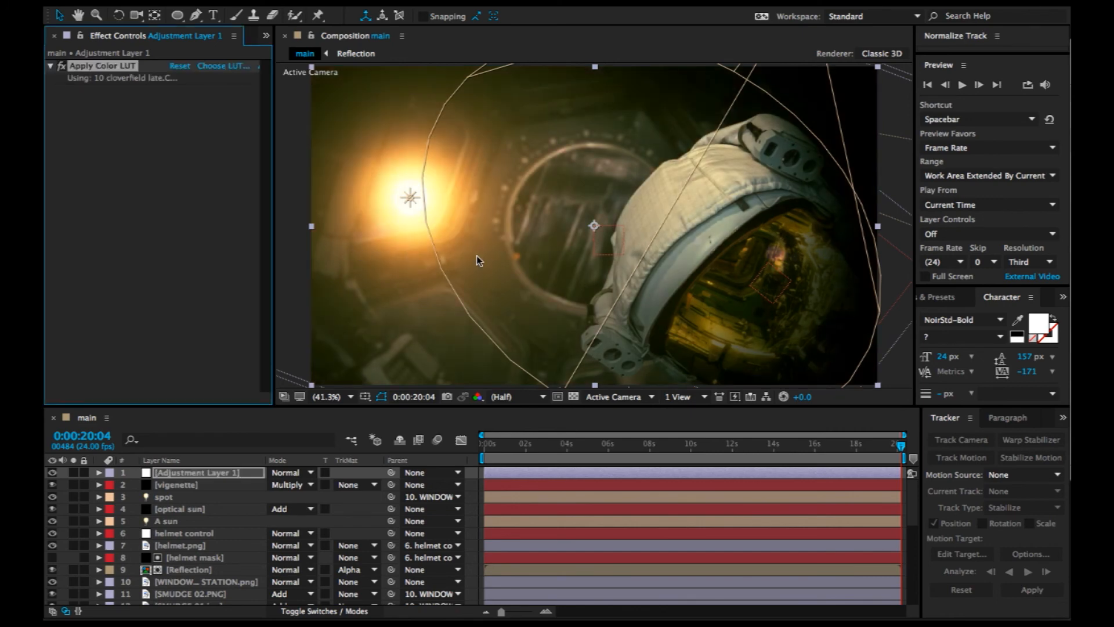
Review the graded shot over time, hide the adjustment layer and return to 0:00:00:00.
left_click(626, 447)
left_click(648, 446)
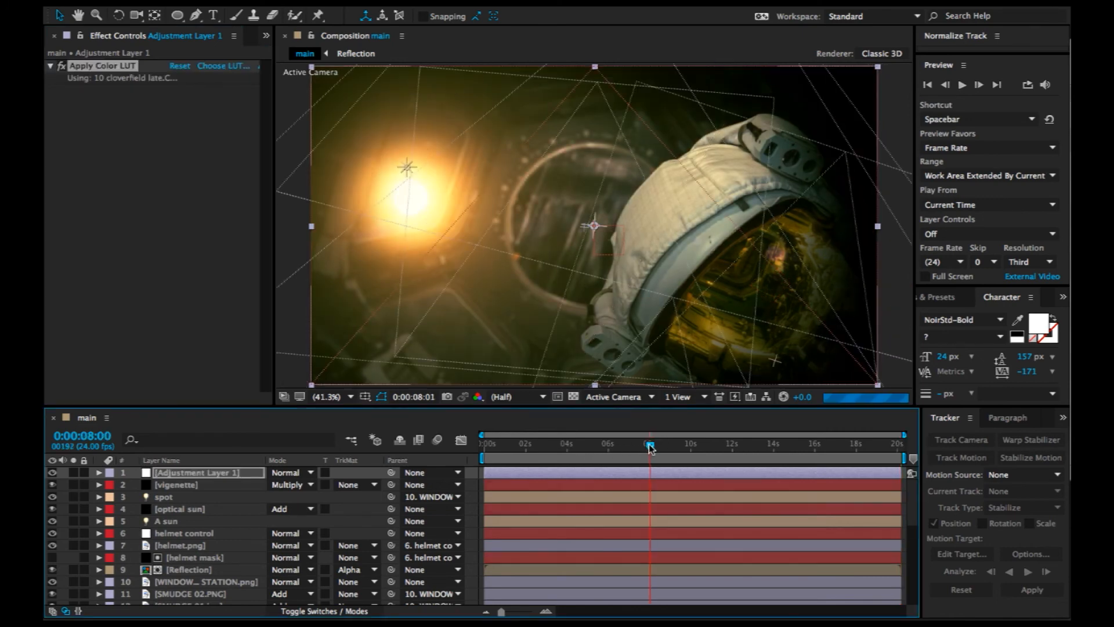
left_click_drag(647, 447, 924, 462)
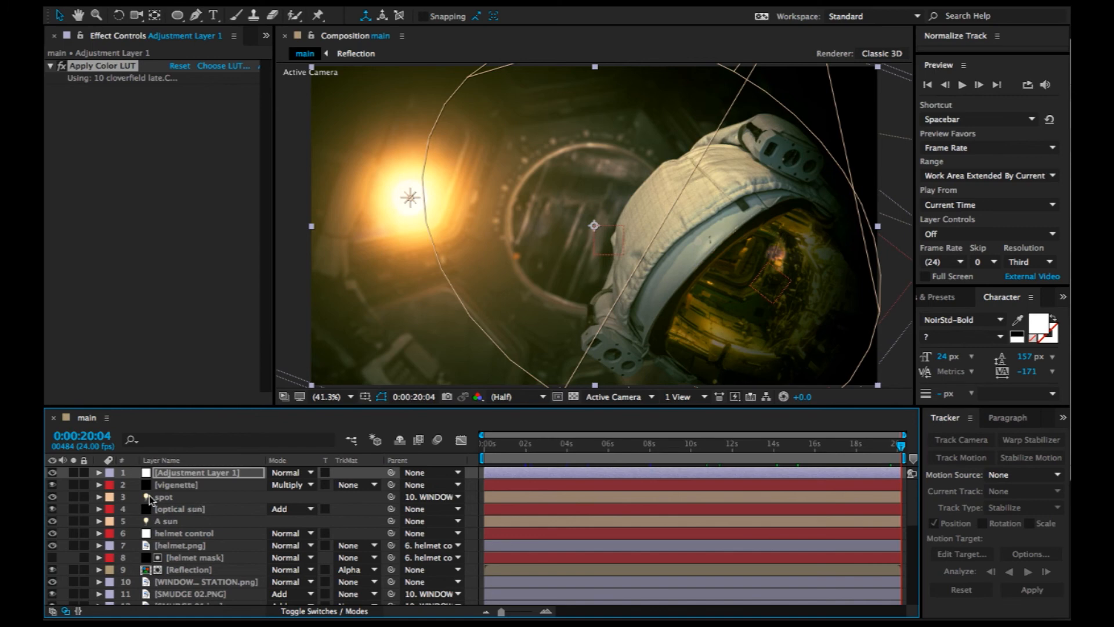
left_click(52, 472)
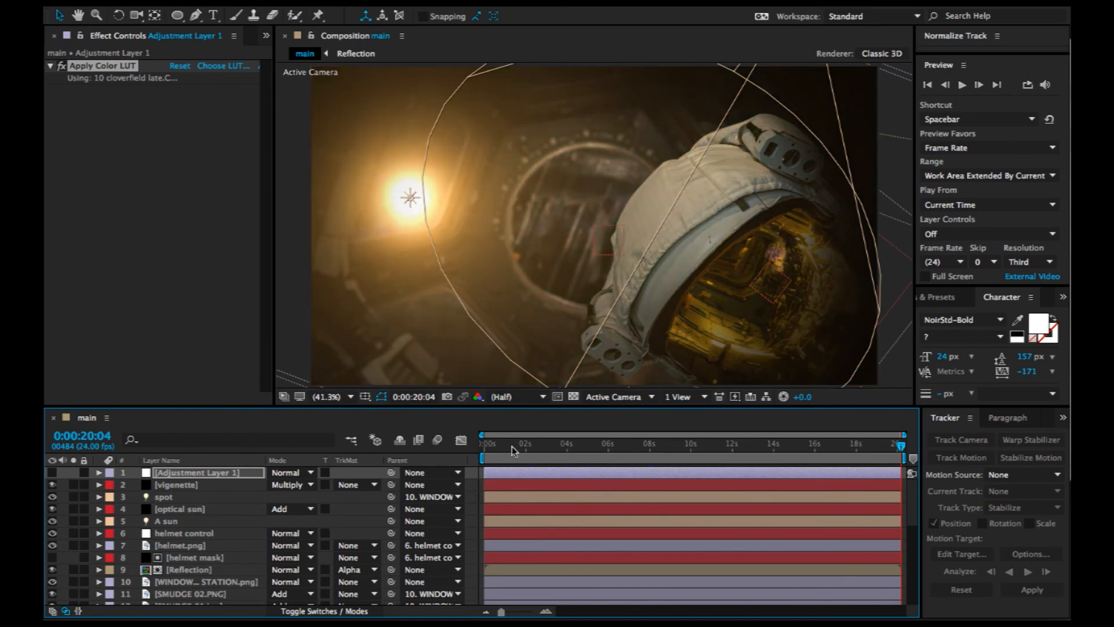
left_click_drag(514, 445, 429, 448)
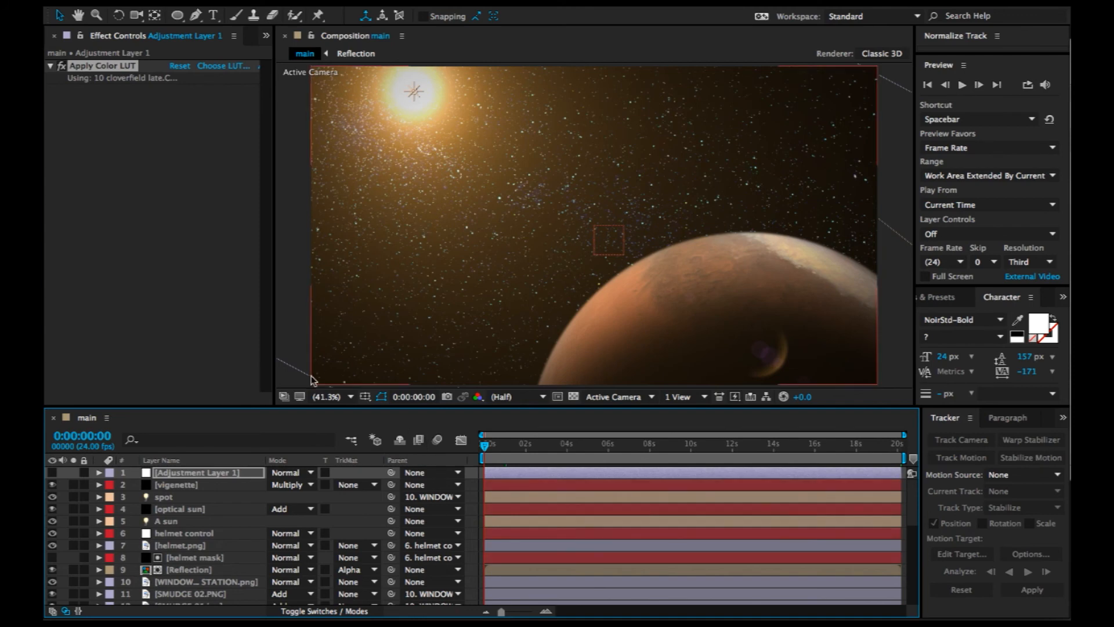
Enlarge the composition view and take a snapshot of the frame at 0:00:00:00.
left_click_drag(325, 408, 332, 484)
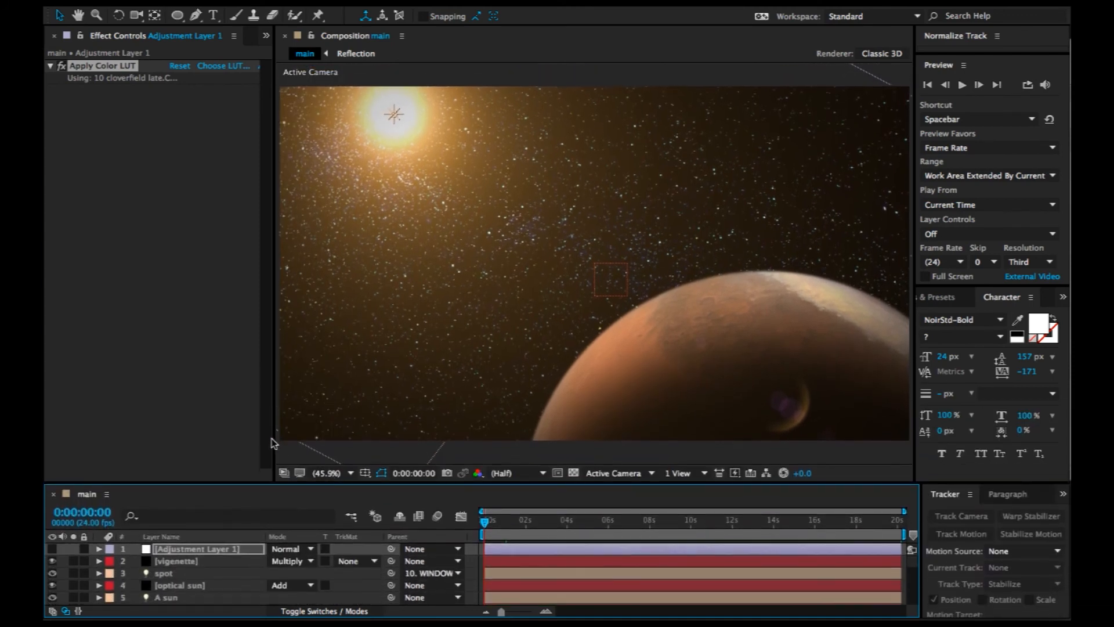
left_click(446, 474)
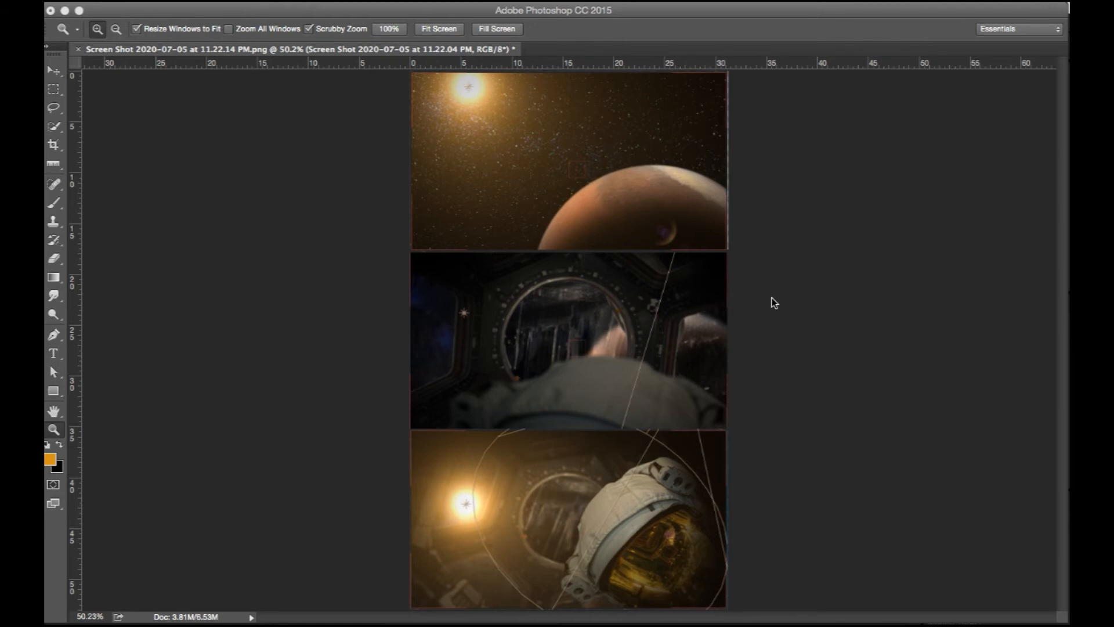
Switch to Photoshop, show the layers of the document with the three stacked screenshots, and flatten the image.
key("F7")
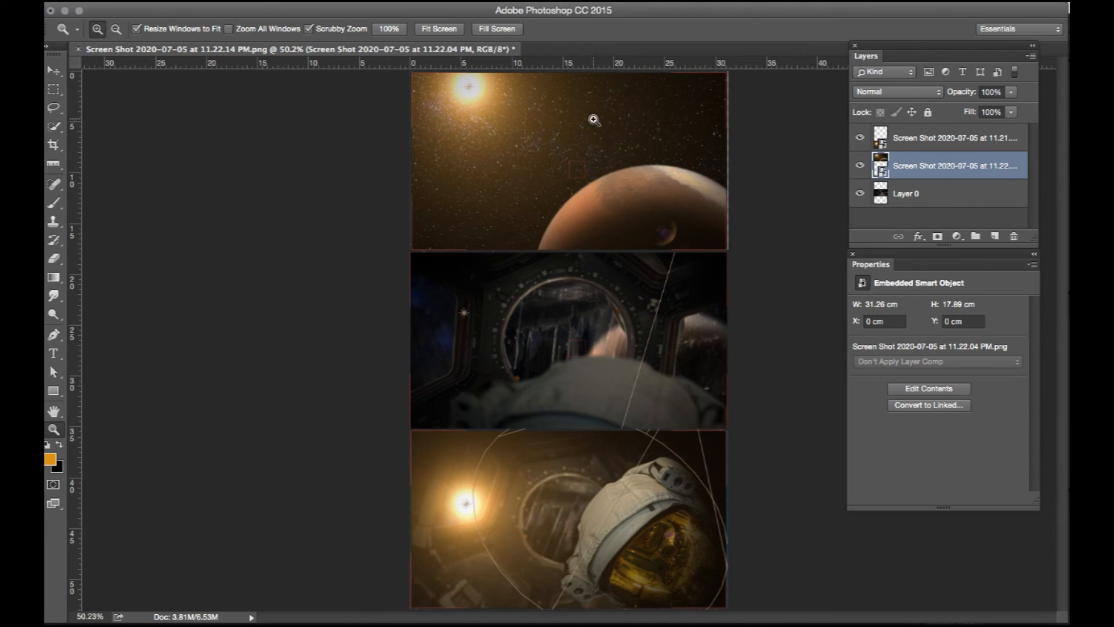
key("f")
left_click_drag(662, 166, 560, 157)
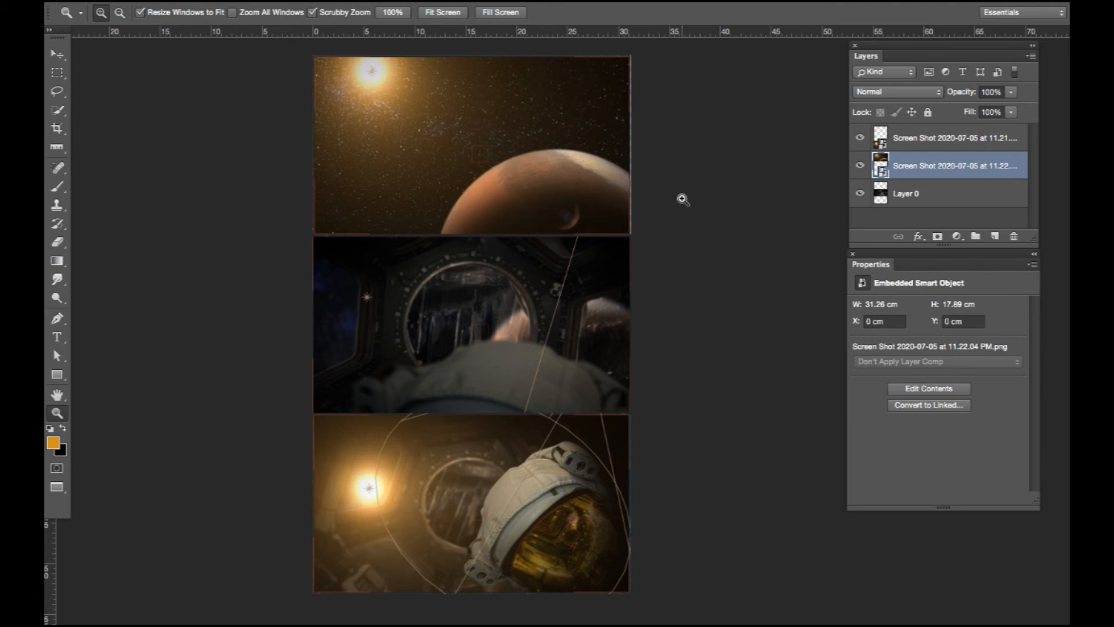
key("v")
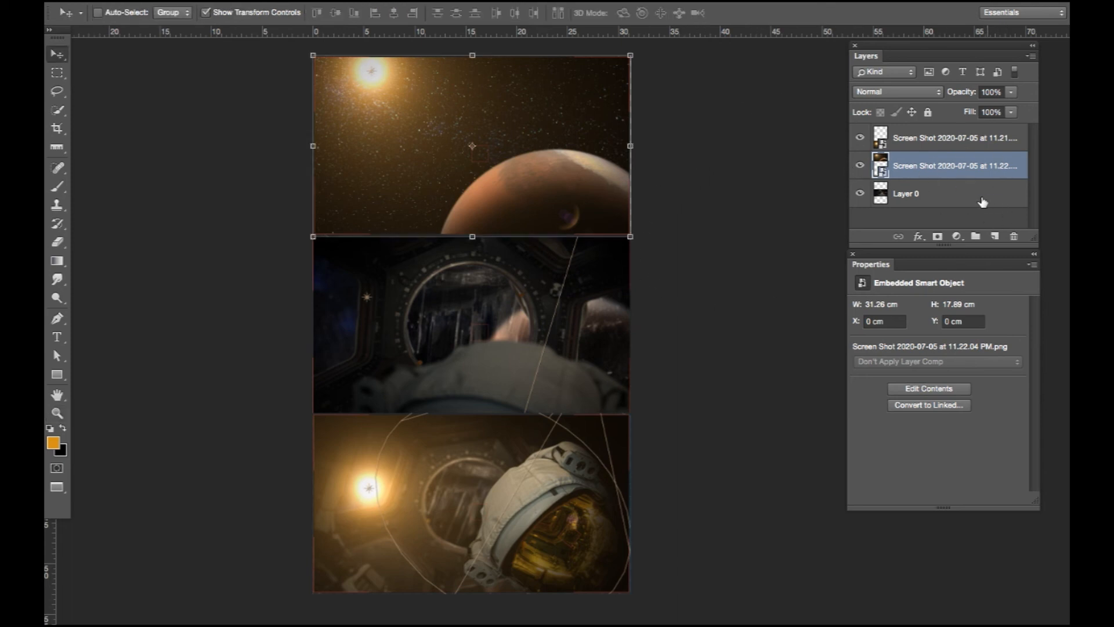
left_click(983, 201)
left_click(926, 143, "shift")
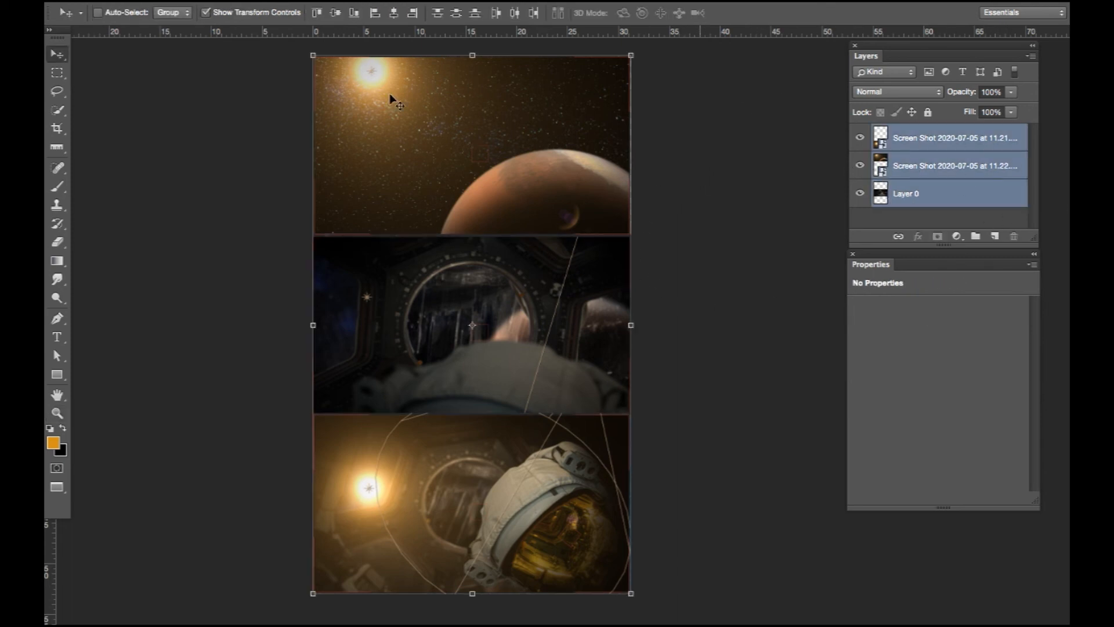
left_click(284, 6)
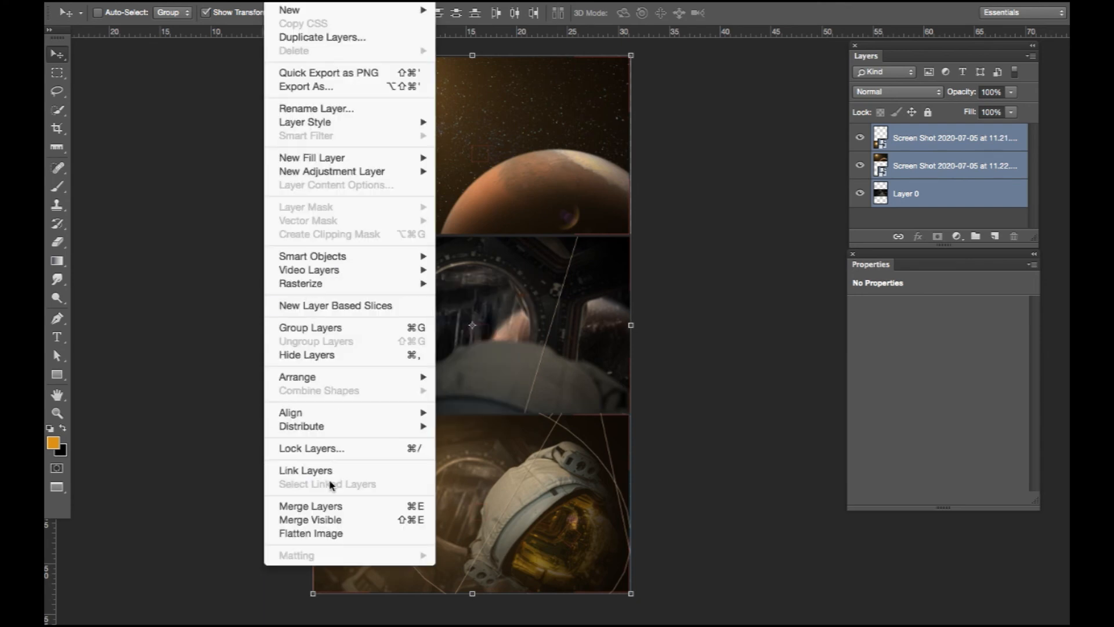
left_click(338, 535)
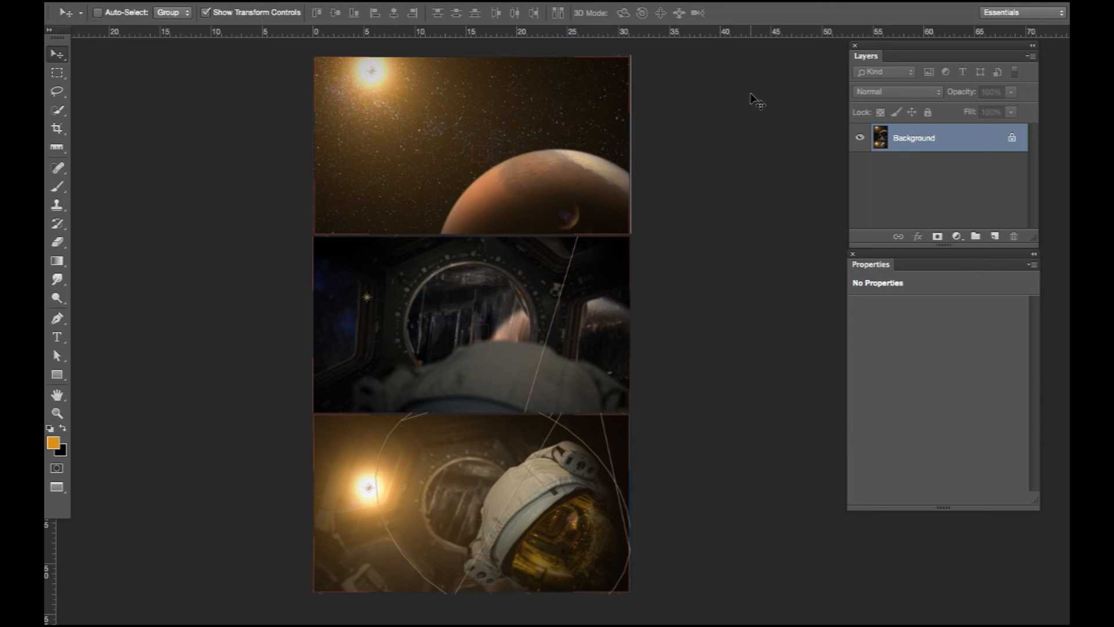
Add a Curves adjustment layer and lift the green channel's shadows, anchoring its midtones and highlights near the diagonal.
left_click(957, 236)
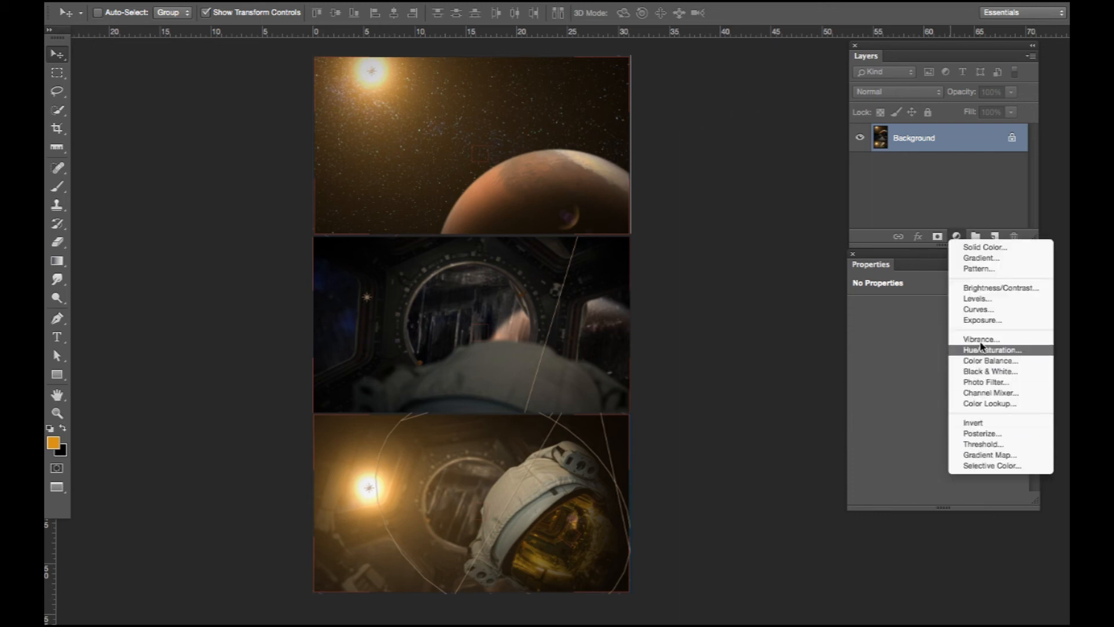
left_click(987, 309)
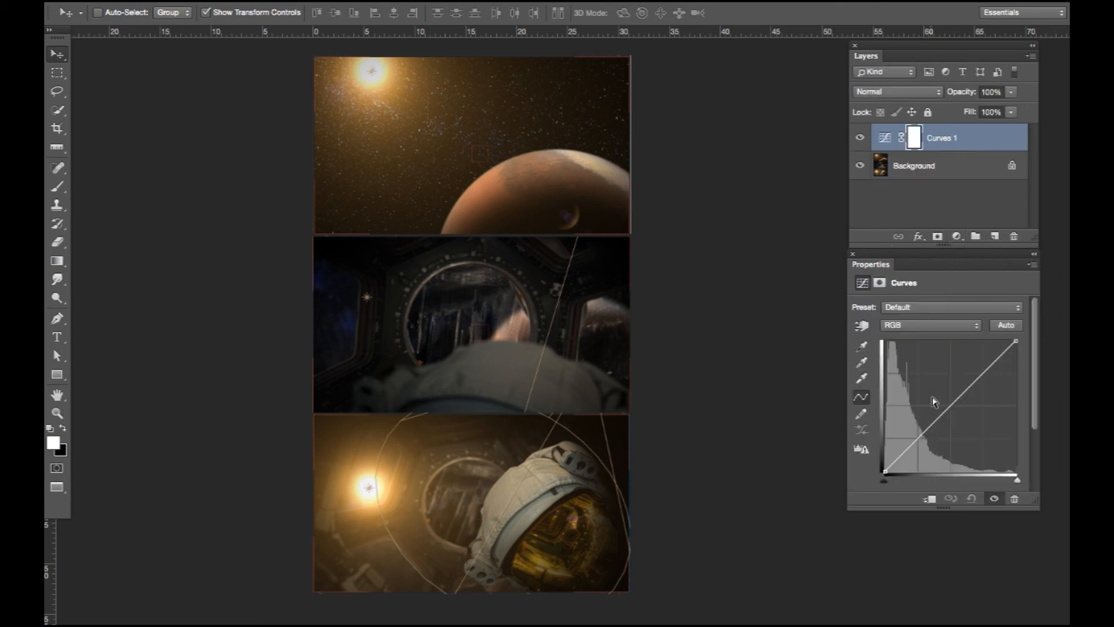
left_click(917, 325)
left_click(917, 343)
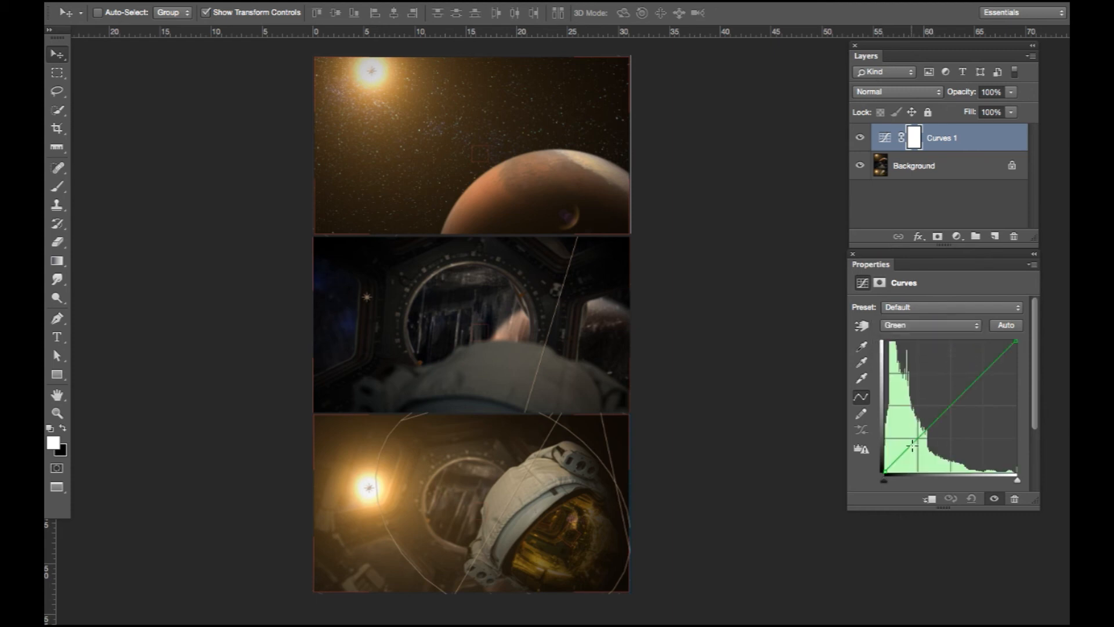
mouse_move(917, 439)
left_mouse_down()
mouse_move(906, 436)
mouse_move(922, 422)
mouse_move(906, 440)
mouse_move(927, 431)
left_mouse_up()
left_click_drag(975, 401, 970, 386)
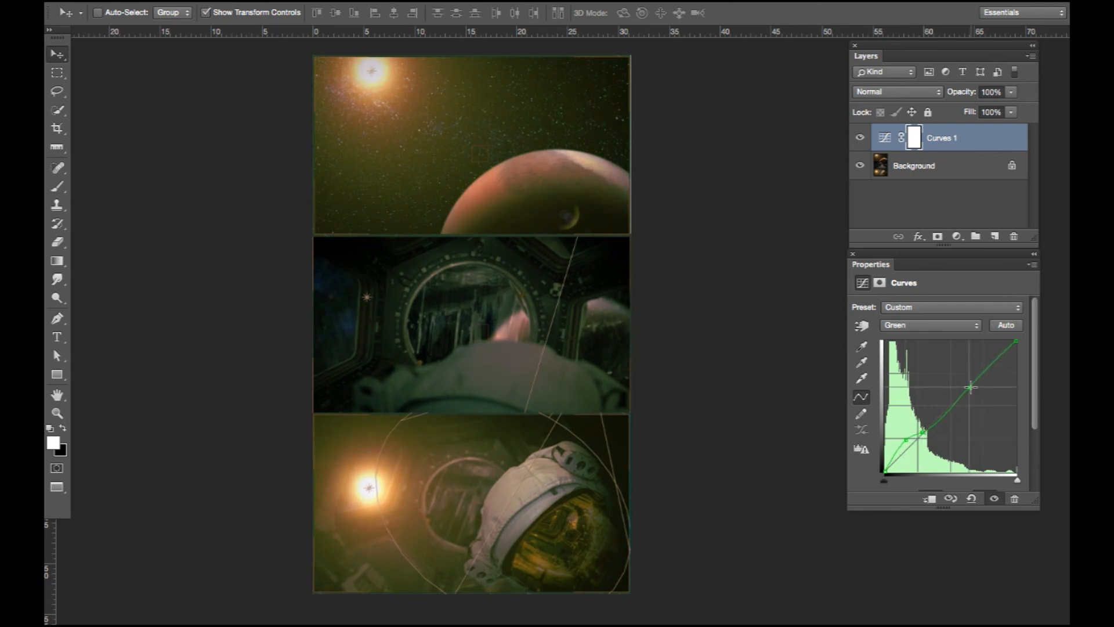
left_click_drag(923, 433, 901, 444)
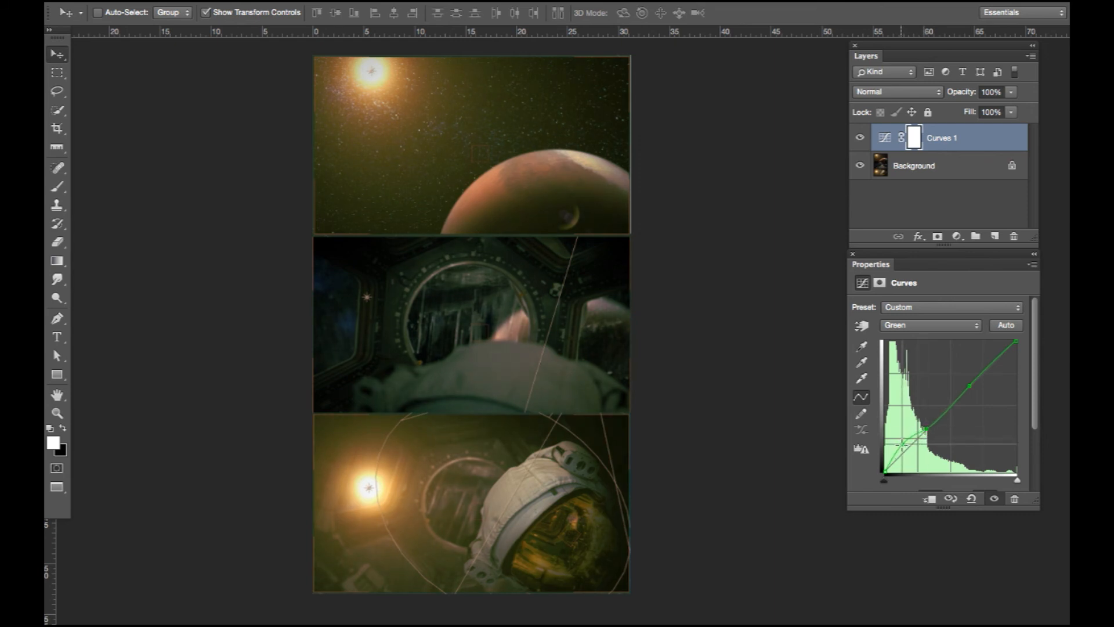
left_click_drag(901, 445, 902, 446)
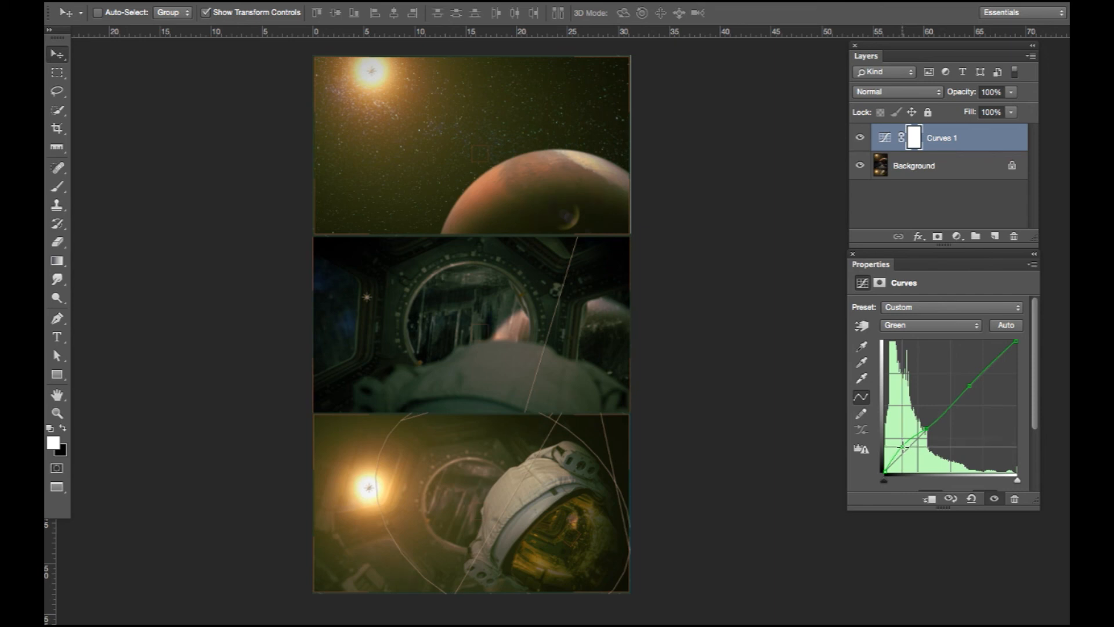
Add a second Curves adjustment layer and raise the red channel's highlights, anchoring the upper and lower midtones.
left_click(956, 237)
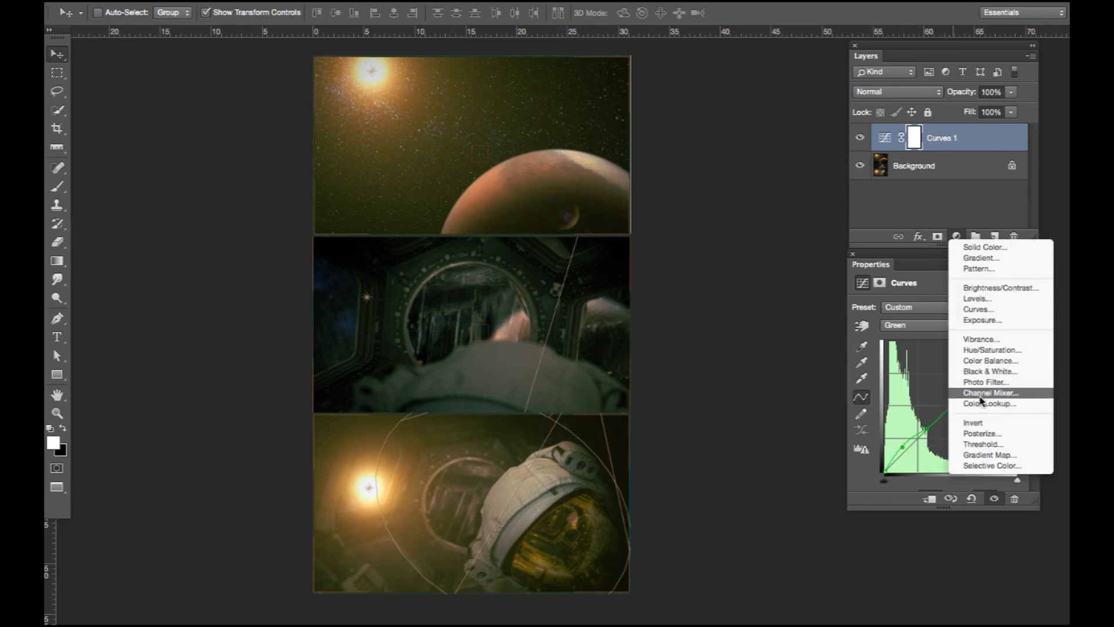
left_click(986, 311)
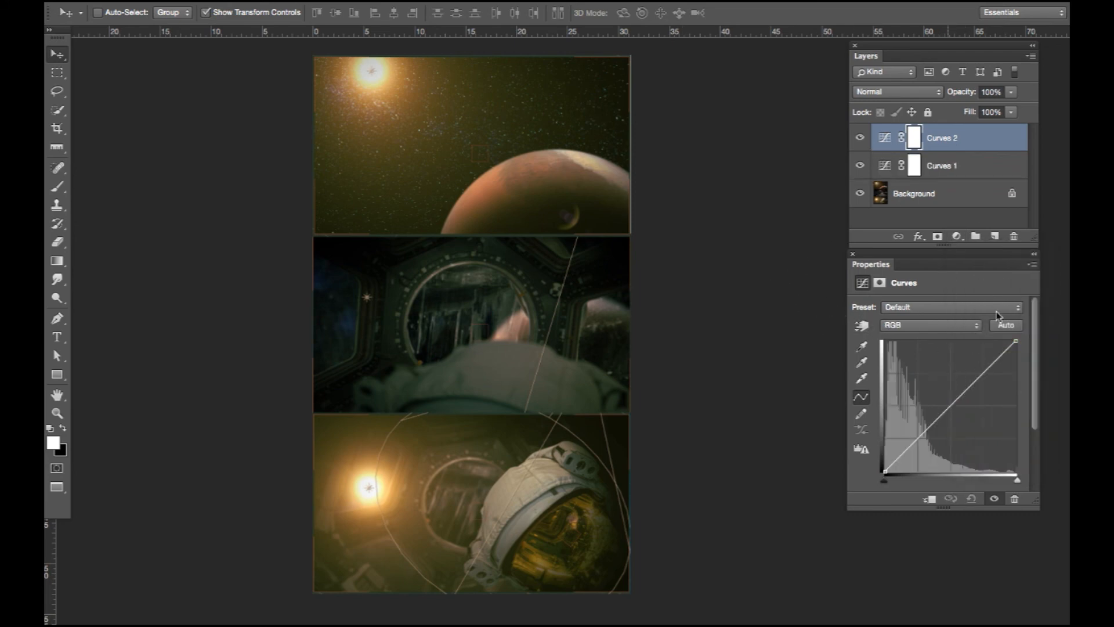
left_click(948, 310)
key("Escape")
left_click(901, 329)
left_click(911, 337)
left_click_drag(998, 366, 971, 383)
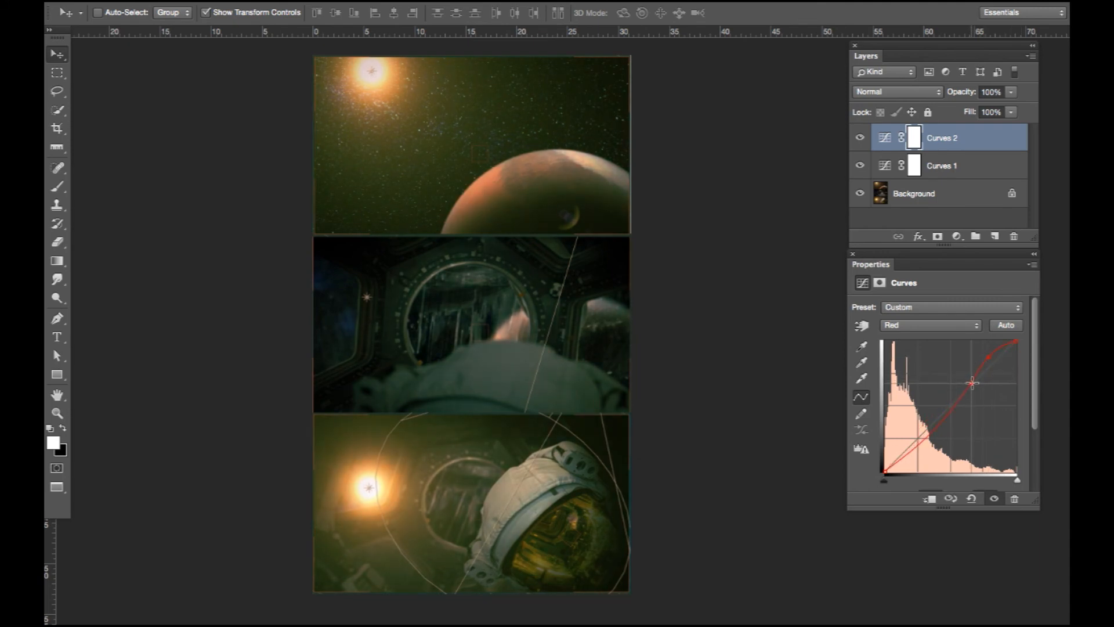
left_click_drag(940, 432, 935, 423)
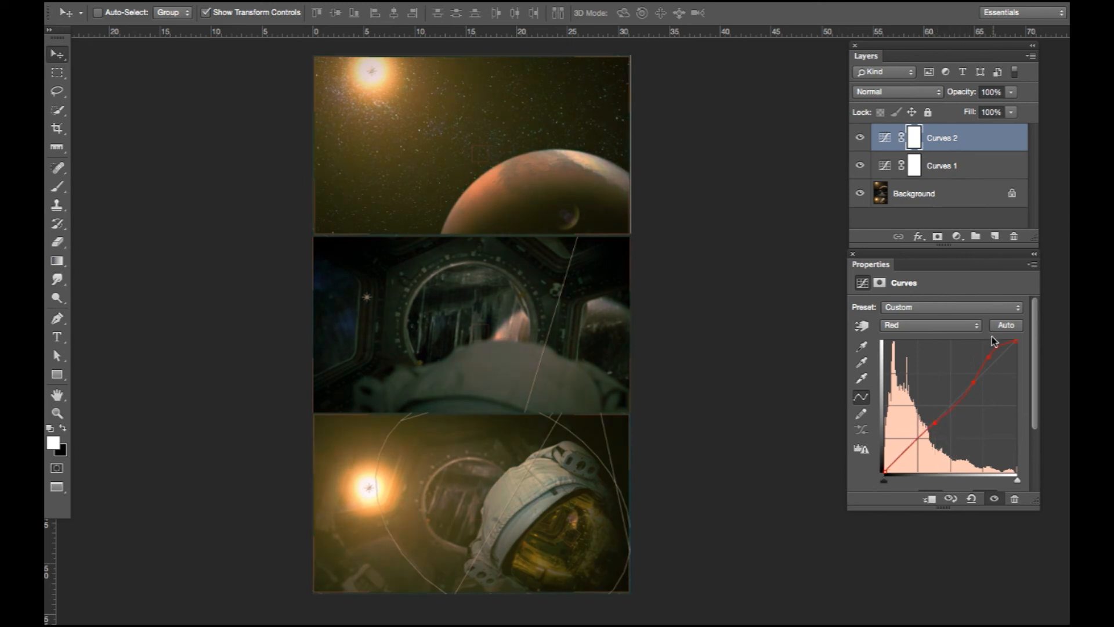
Raise the green channel's highlights in Curves 2, holding the upper and lower midtones near the diagonal.
left_click(934, 325)
left_click(931, 335)
left_click_drag(990, 365, 973, 381)
left_click_drag(943, 426, 938, 420)
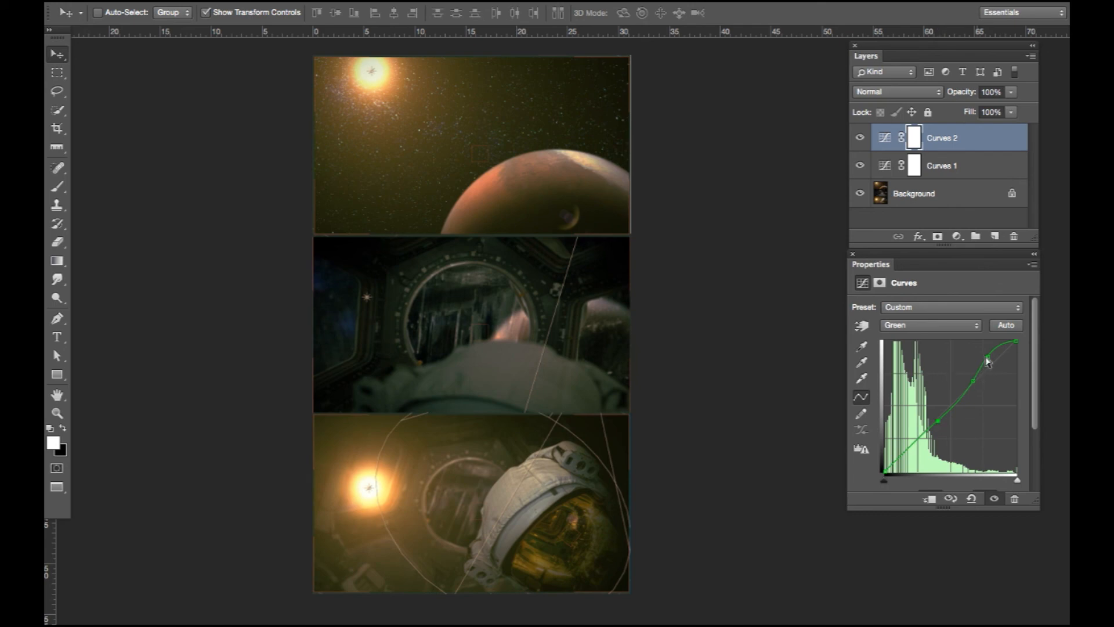
left_click_drag(989, 357, 992, 353)
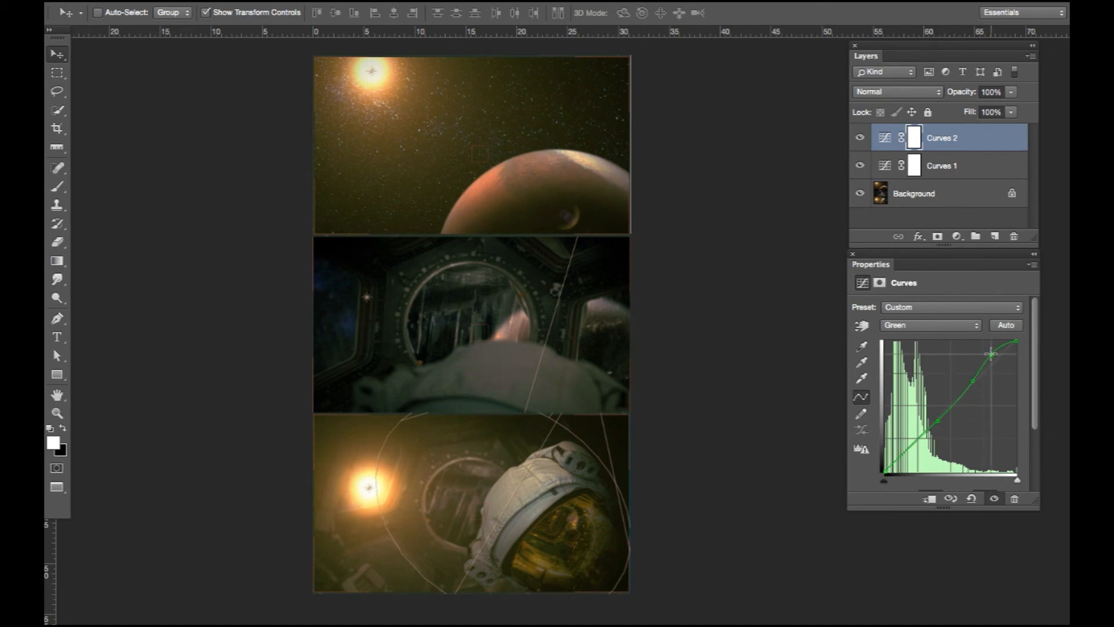
Lower the blue channel's highlights slightly in Curves 2 and anchor its midtones.
left_click(961, 326)
left_click(896, 336)
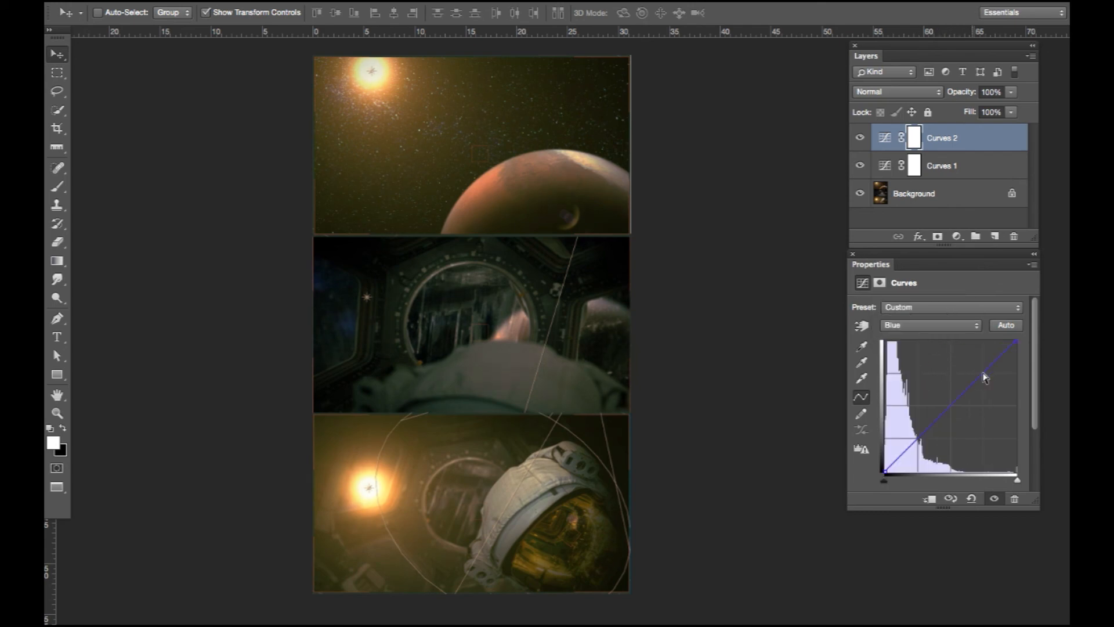
left_click(981, 372)
left_click(933, 420)
left_click_drag(995, 360, 978, 381)
left_click(932, 422)
Shift the green channel's shadow point in Curves 1 to strengthen the green tint, and deselect the layer.
left_click(943, 165)
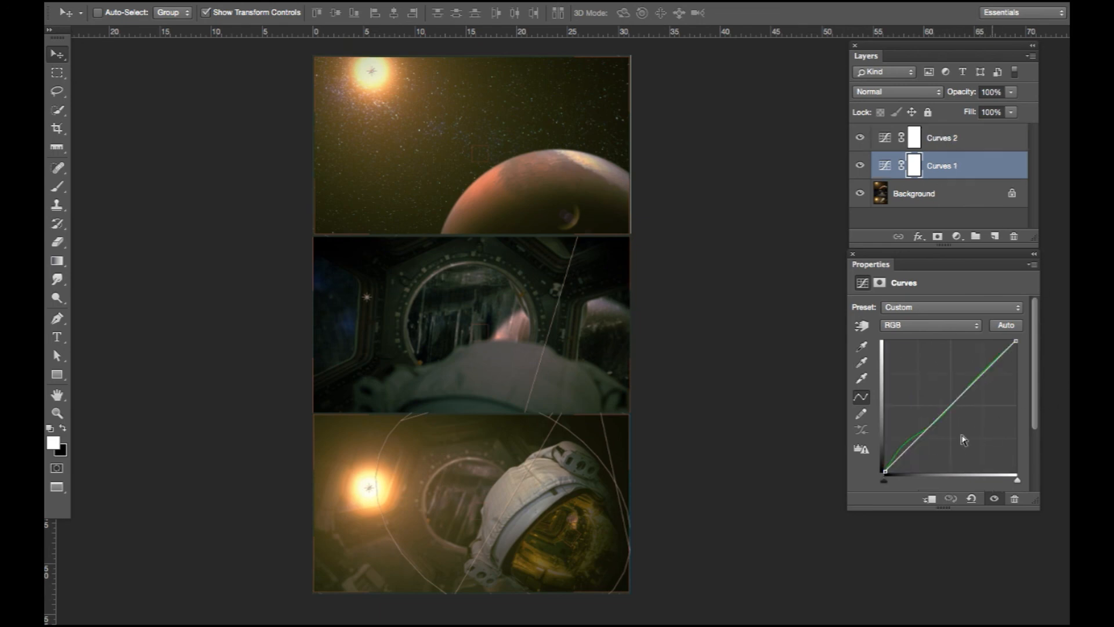
left_click(922, 331)
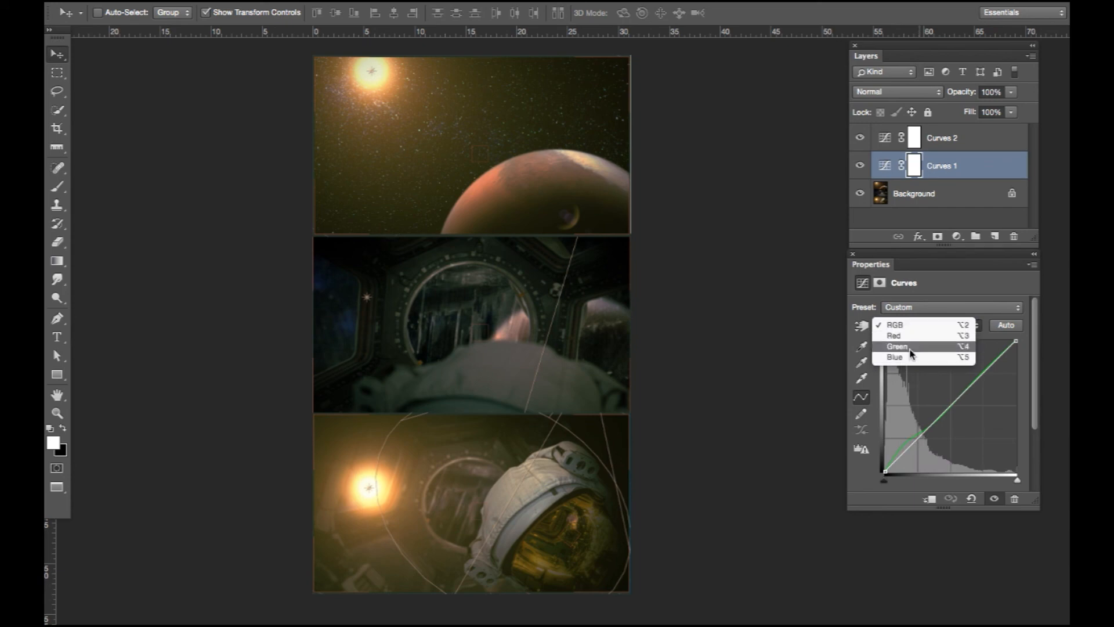
left_click(911, 348)
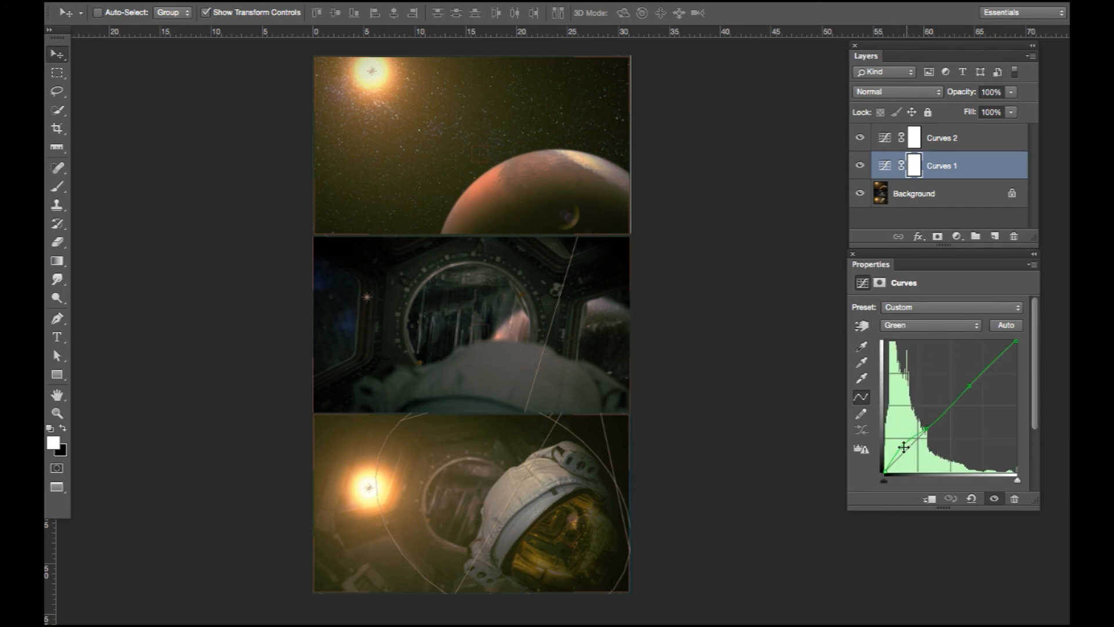
left_click_drag(901, 447, 898, 448)
left_click(943, 208)
Add a Levels adjustment layer above Curves 2, with the black input at about 11 and the midtones at 1.08.
left_click(947, 138)
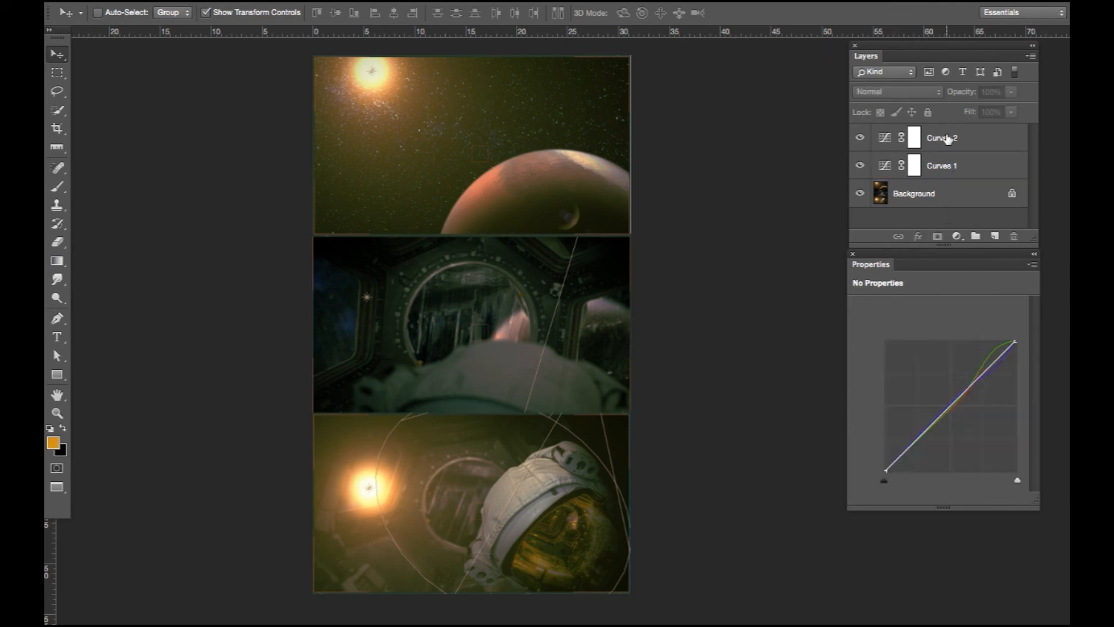
left_click(956, 236)
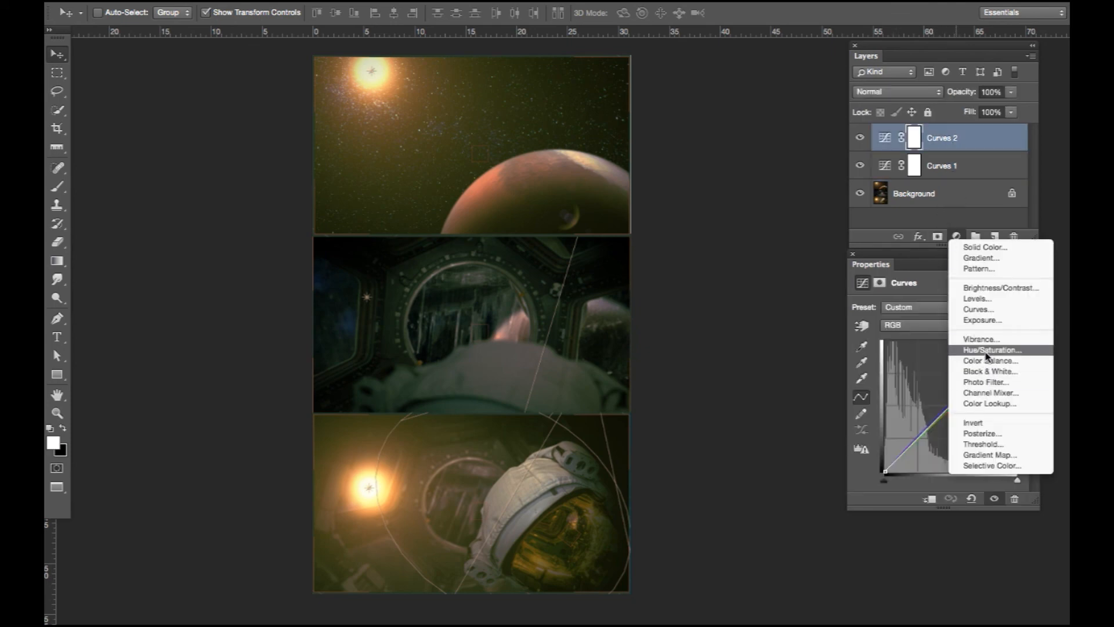
left_click(989, 299)
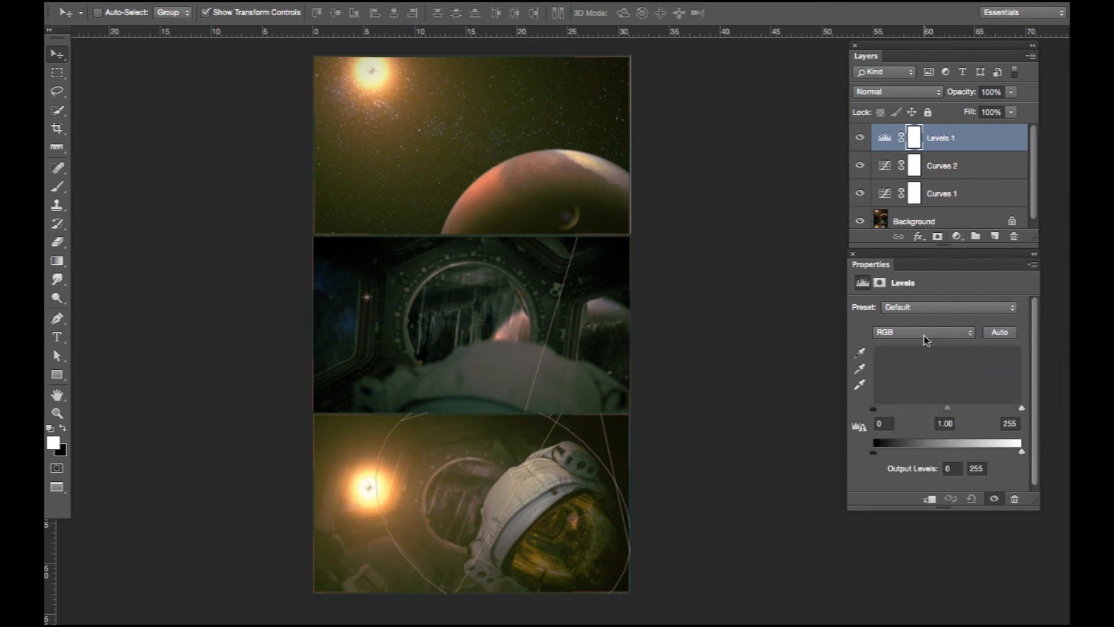
left_click_drag(875, 411, 880, 411)
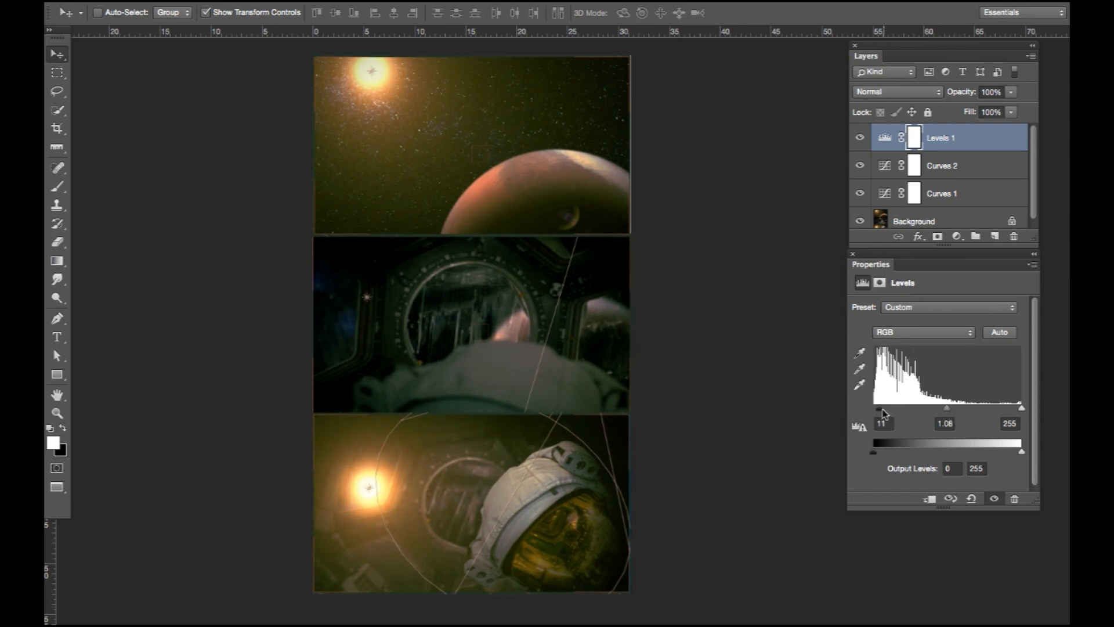
left_click_drag(880, 412, 881, 413)
Adjust the green channel's shadow point in the Curves 1 layer.
left_click(949, 170)
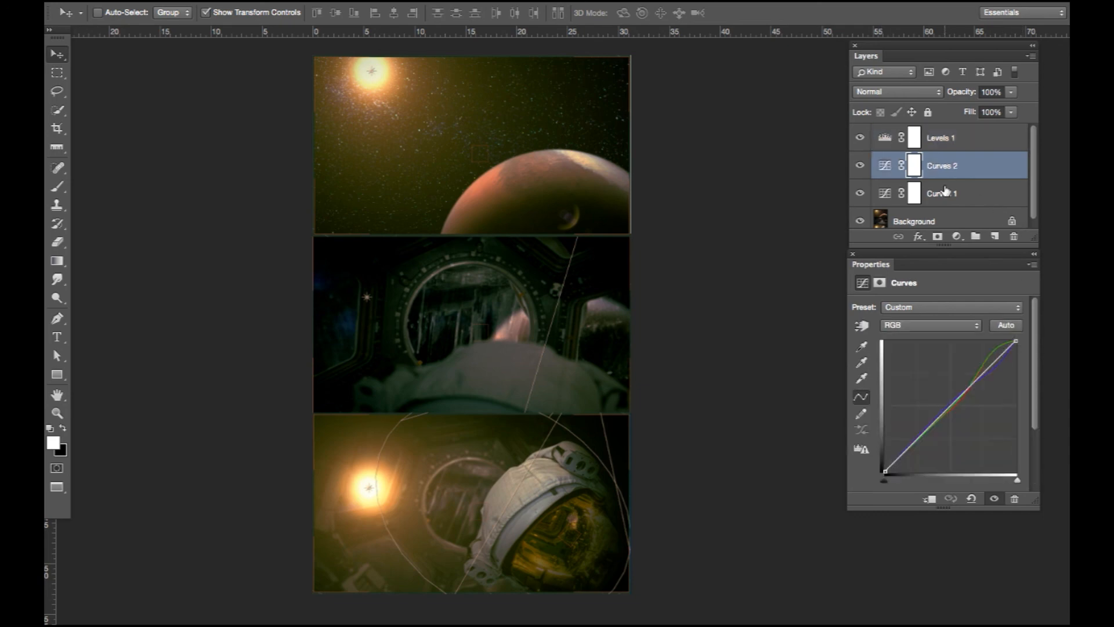
left_click(945, 201)
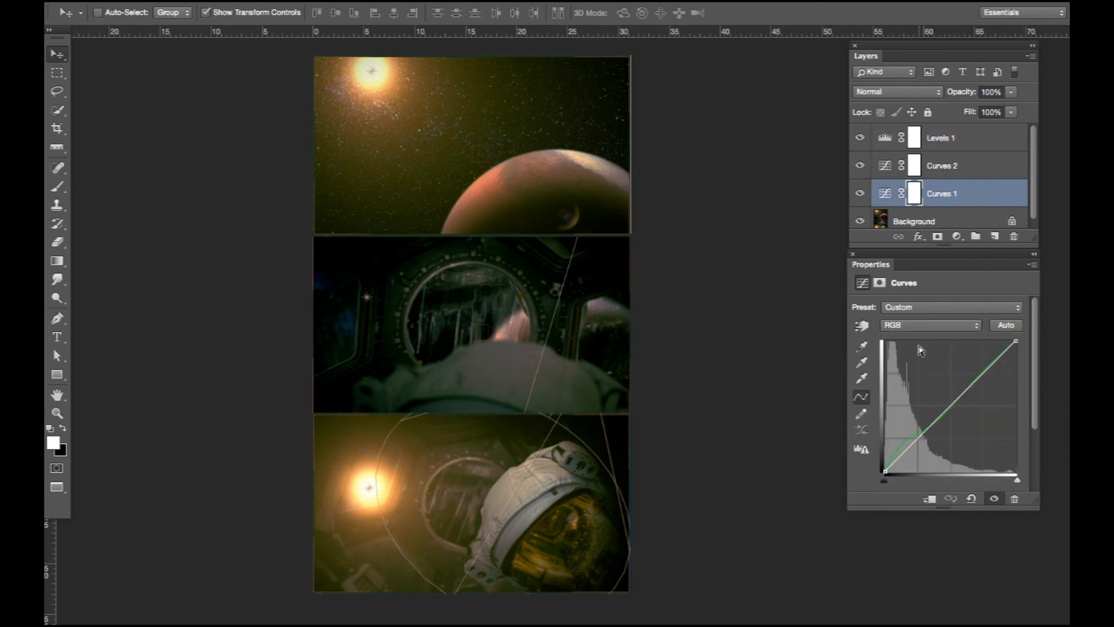
left_click(906, 325)
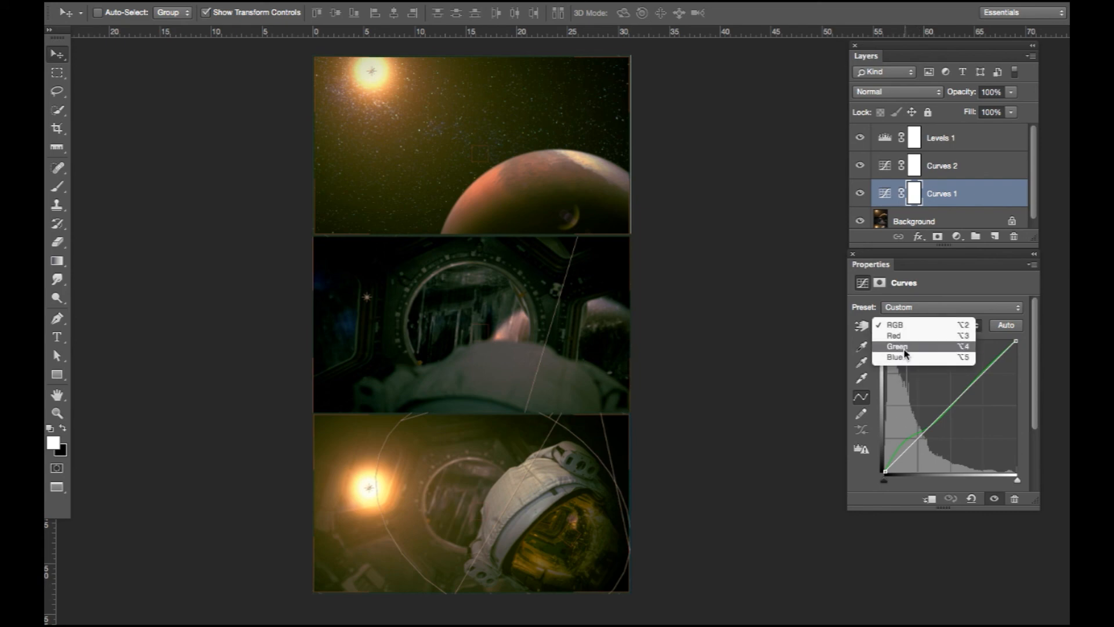
left_click(905, 348)
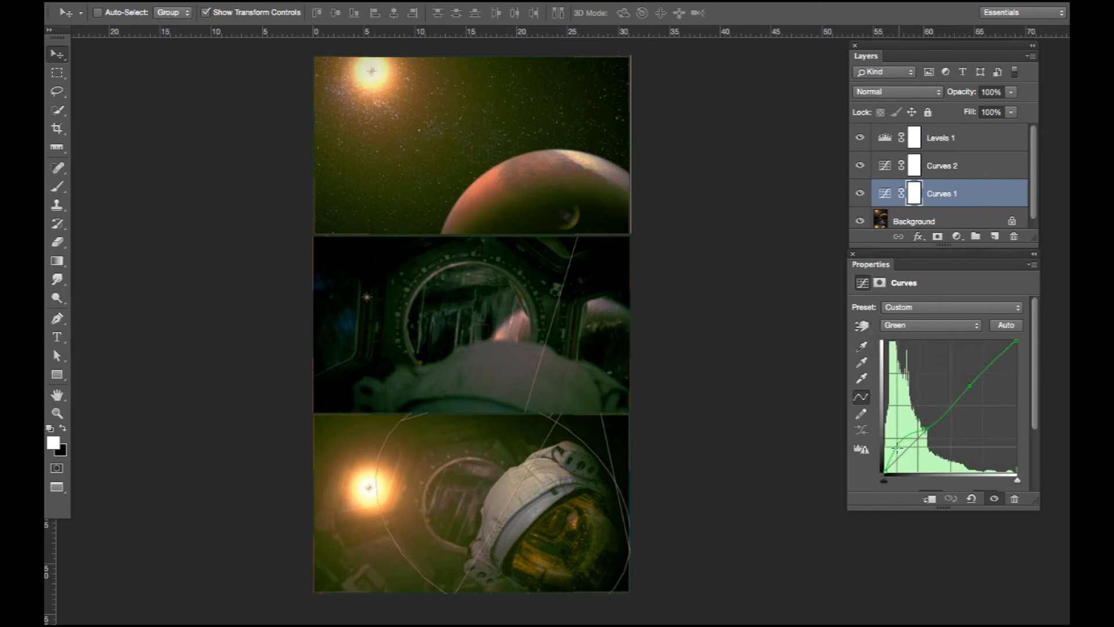
left_click(898, 447)
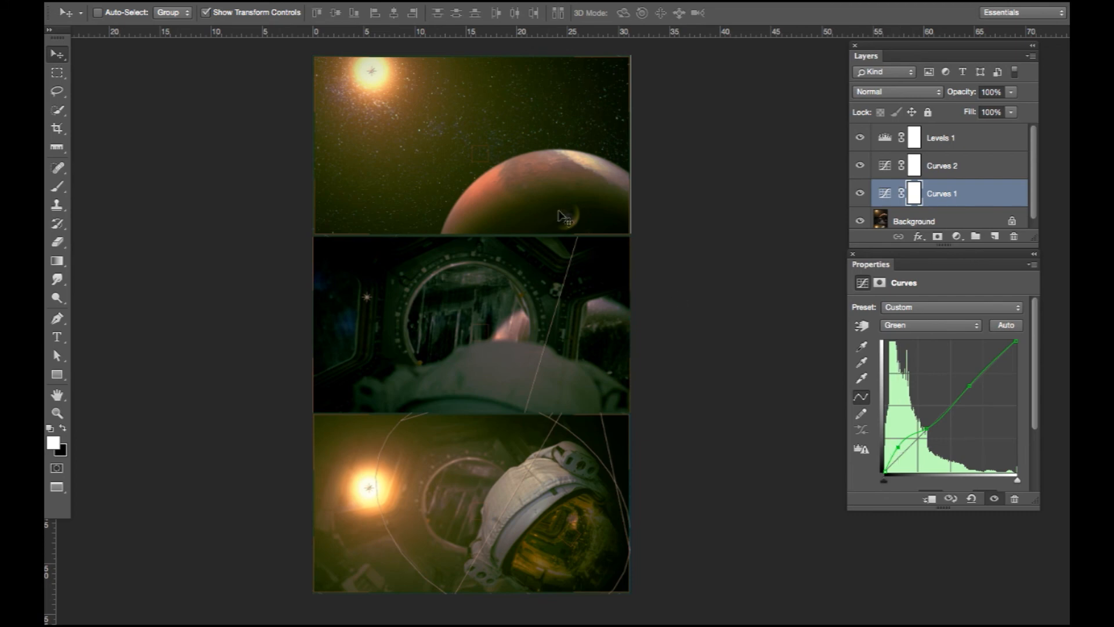
Fine-tune the green channel's shadow and midtone points in Curves 1, and set the Levels 1 black input to 16.
key("z")
left_click(513, 166)
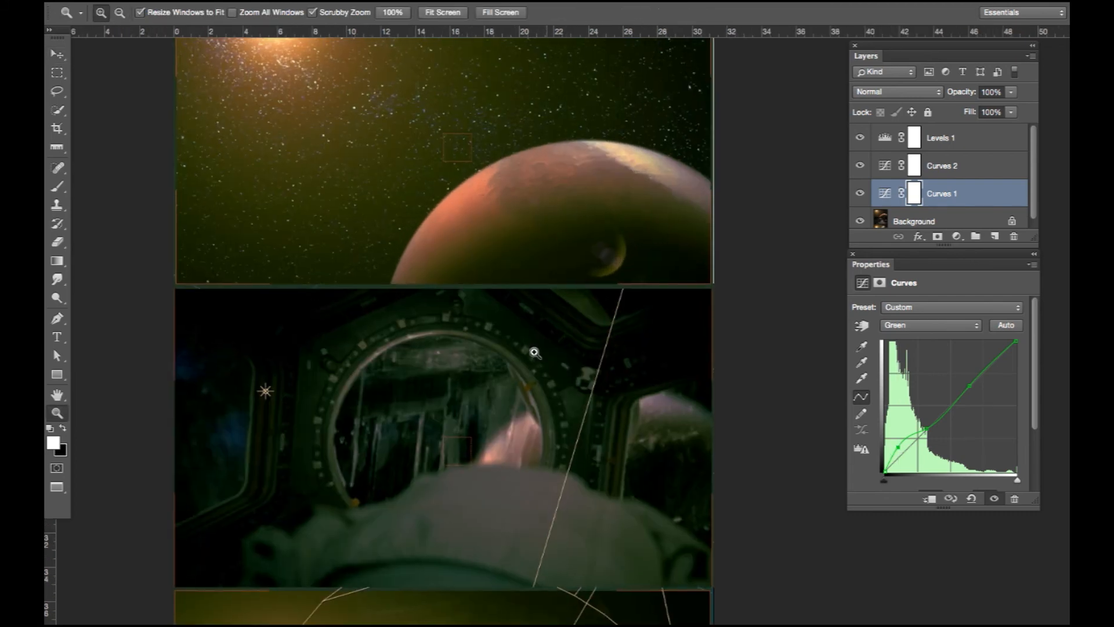
left_click_drag(542, 298, 536, 149)
left_click_drag(533, 328, 534, 241)
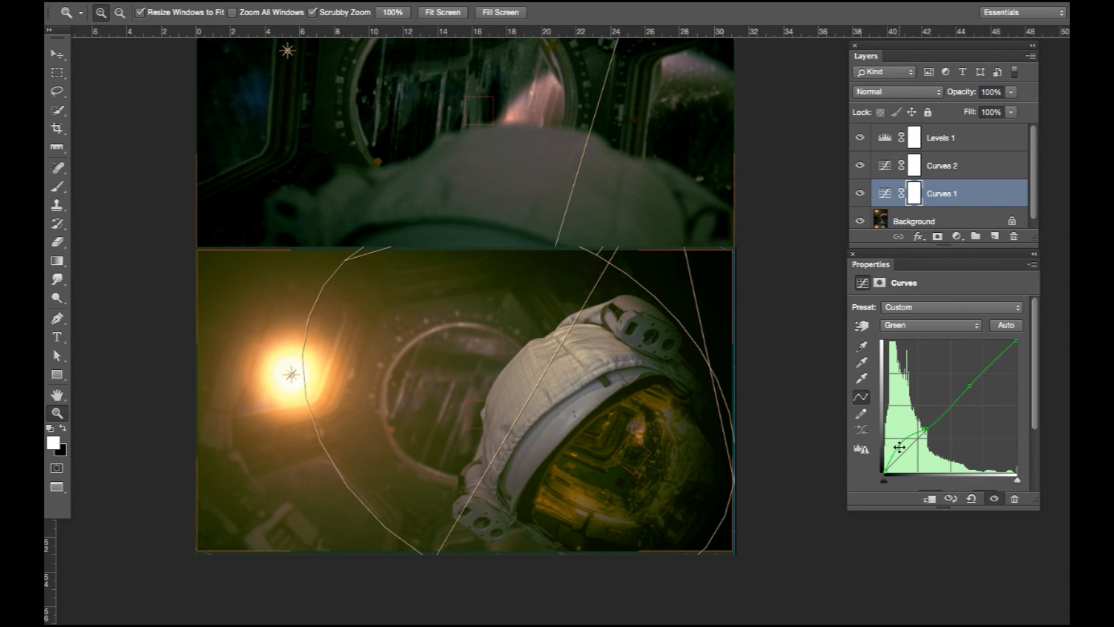
left_click_drag(898, 447, 897, 449)
left_click_drag(927, 430, 926, 430)
left_click_drag(969, 385, 953, 405)
left_click_drag(897, 451, 896, 451)
left_click(940, 148)
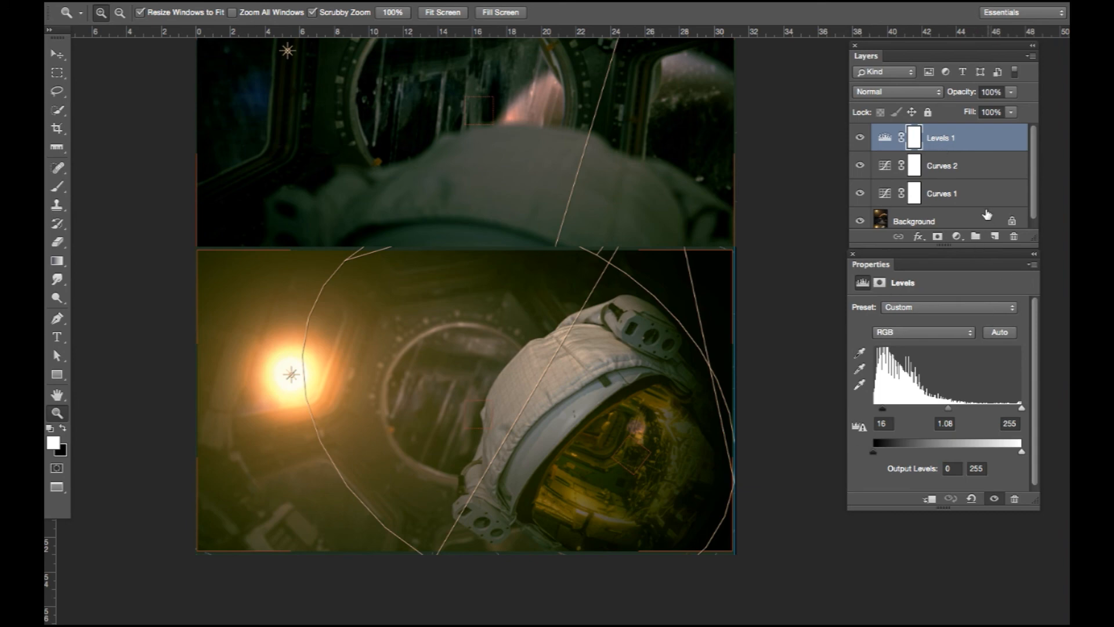
Add a Hue/Saturation adjustment layer between Background and Curves 1, with saturation at -8 and lightness at -3.
left_click(956, 236)
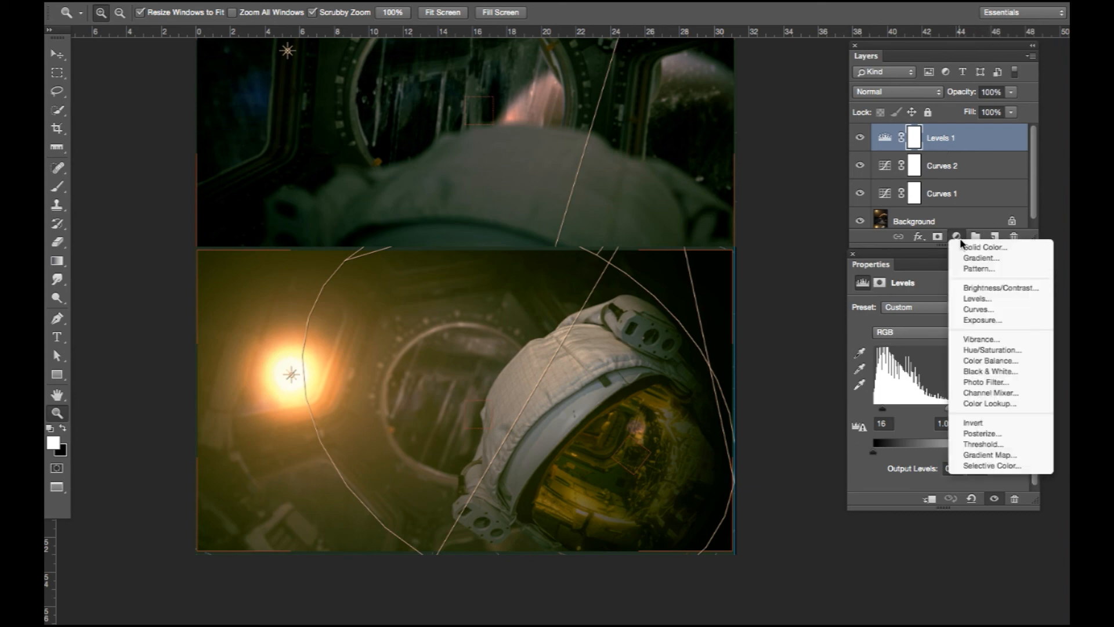
left_click(985, 351)
left_click_drag(961, 135, 965, 209)
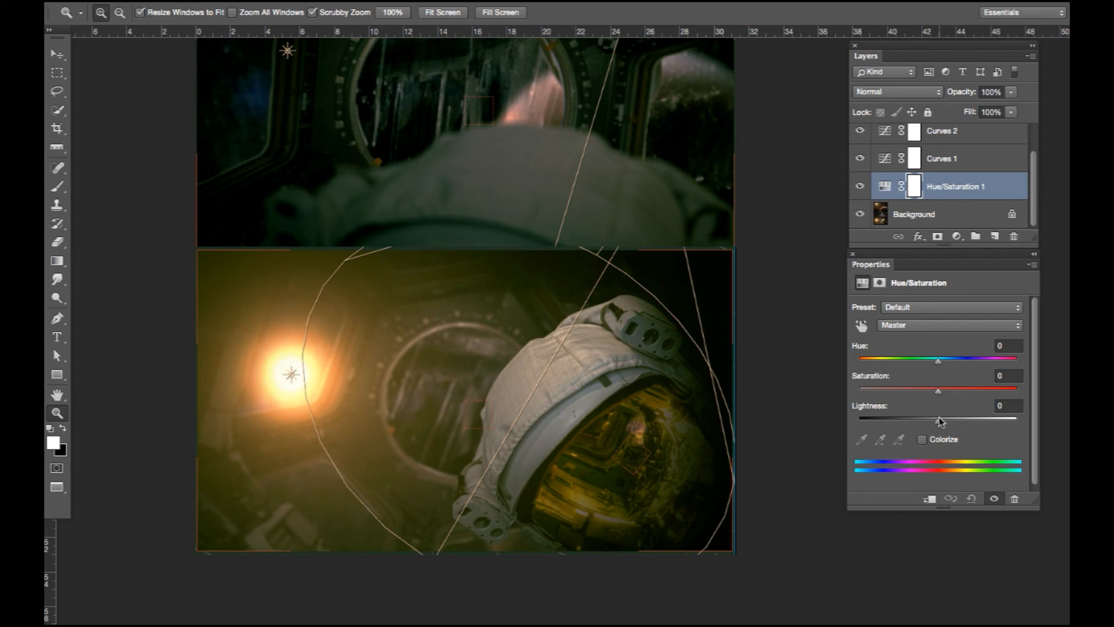
left_click_drag(938, 389, 932, 392)
left_click_drag(936, 417, 935, 419)
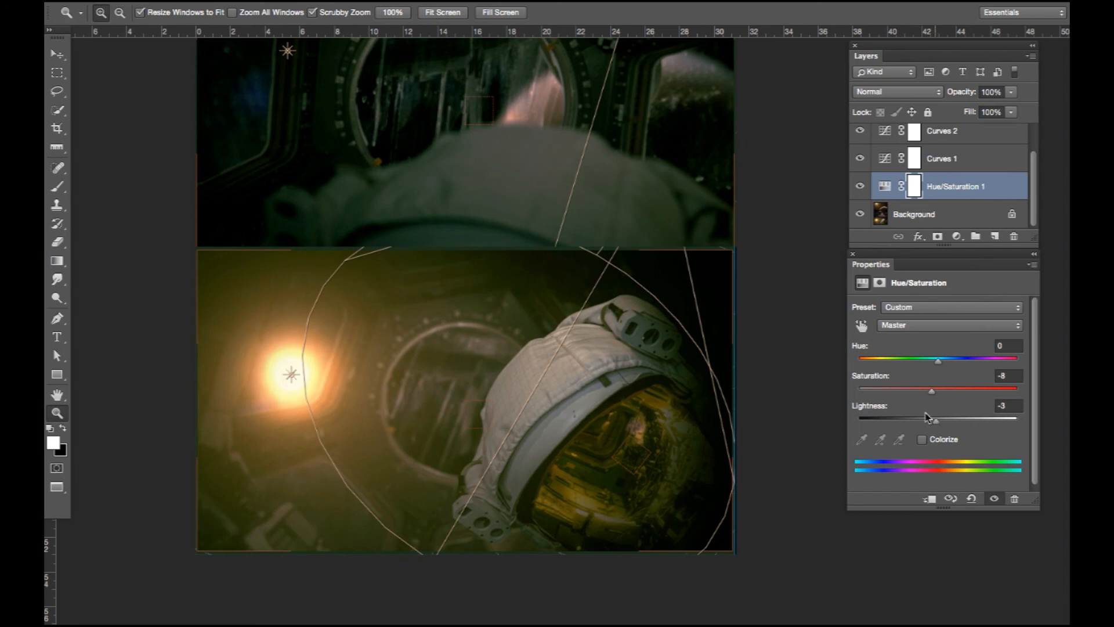
Start exporting the grade as a color lookup table with CUBE as the only format.
key("v")
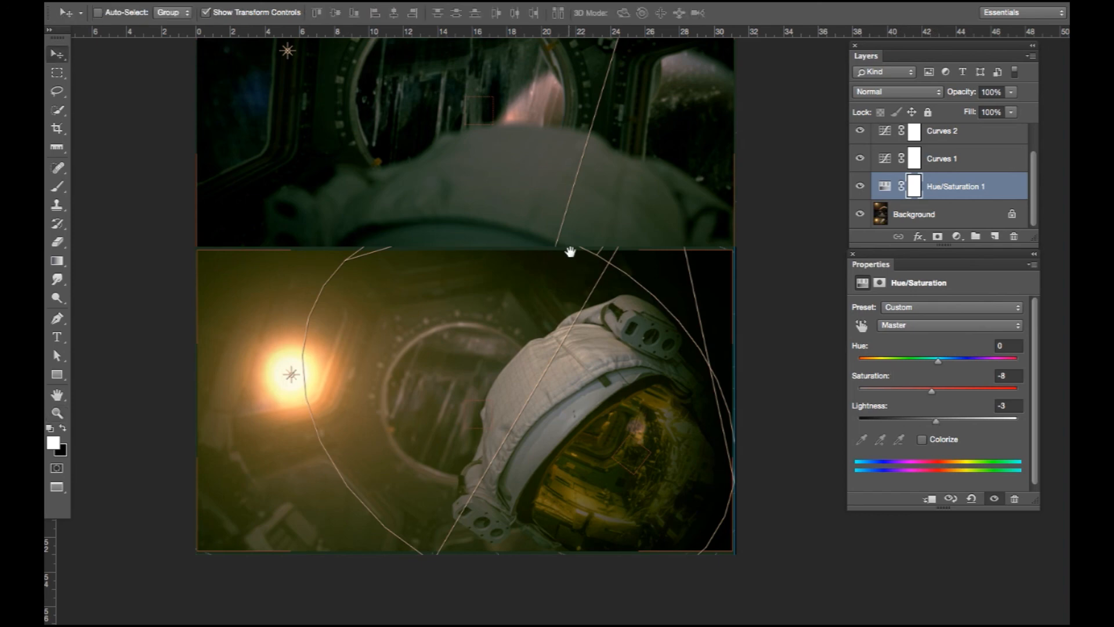
scroll(566, 255, "up", 10)
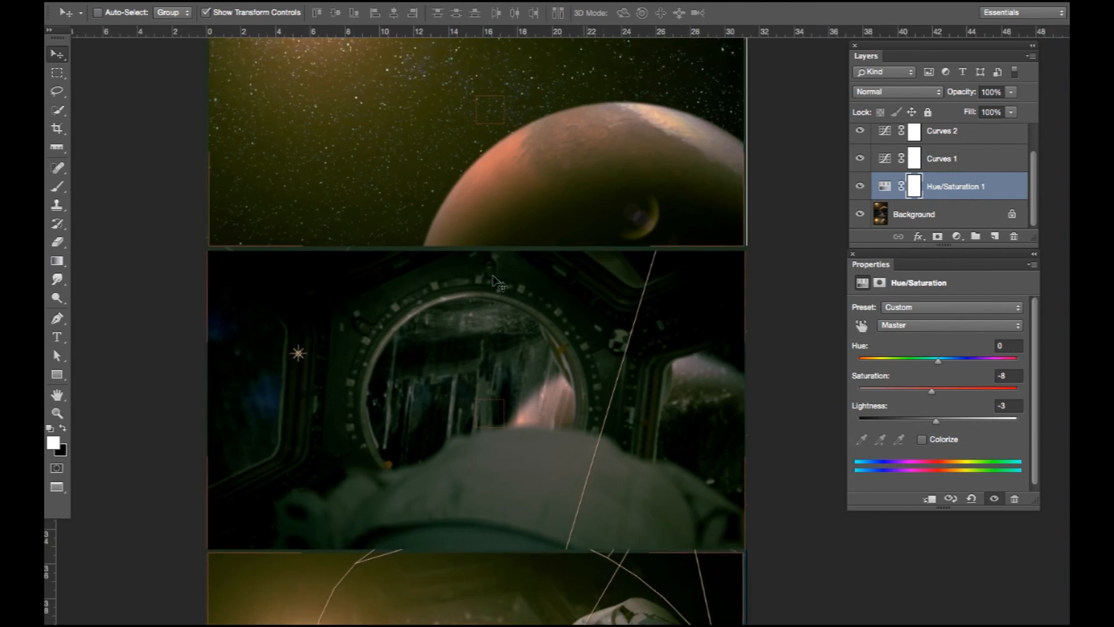
left_click(167, 2)
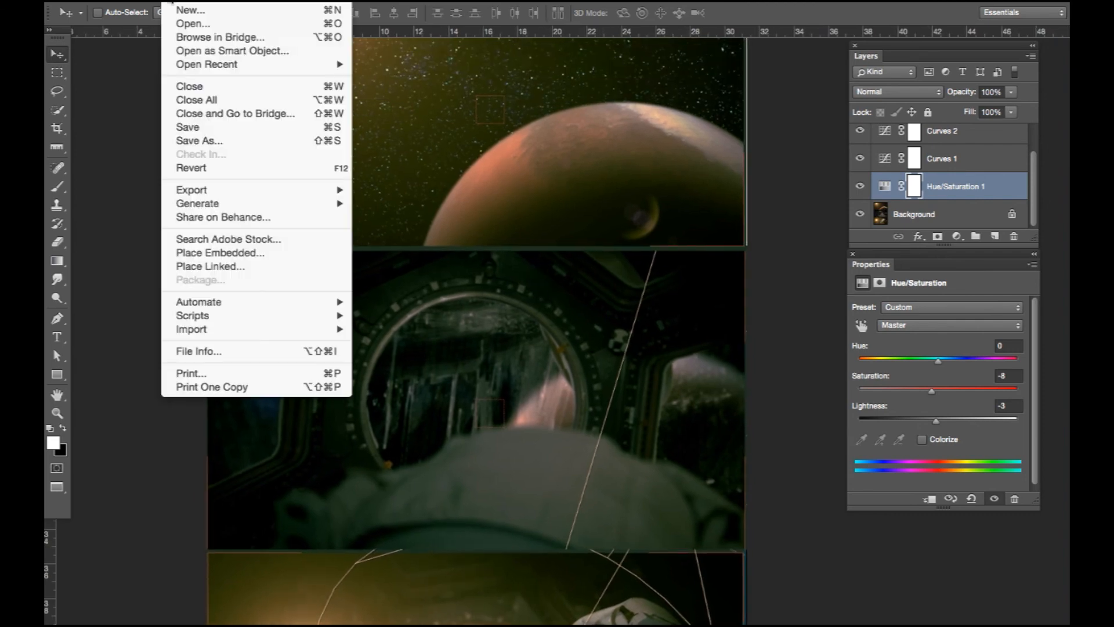
mouse_move(235, 190)
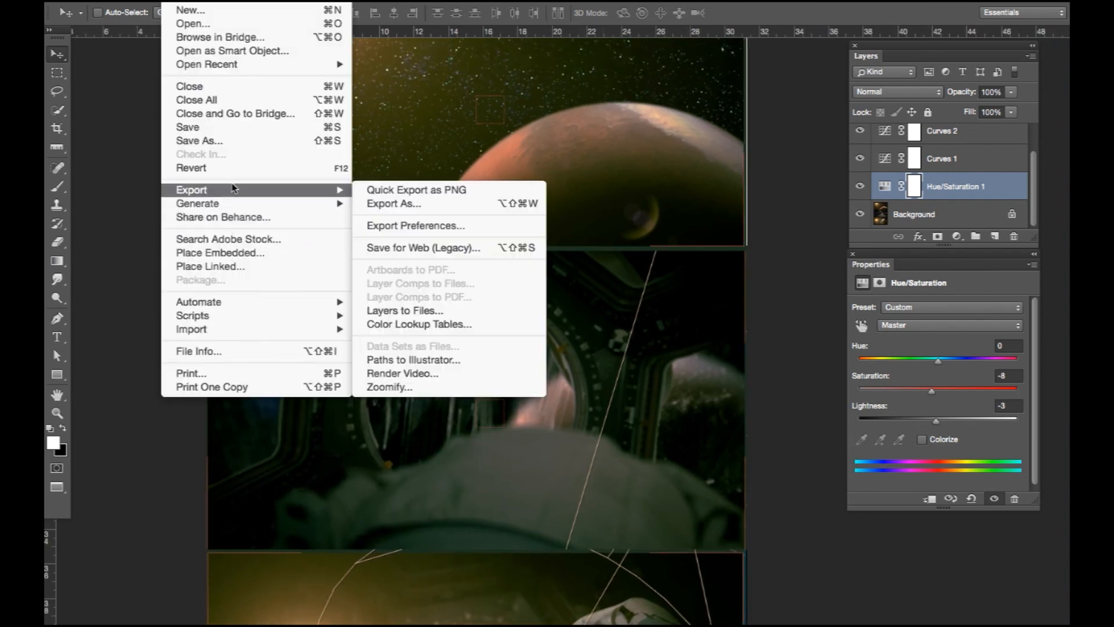
left_click(414, 330)
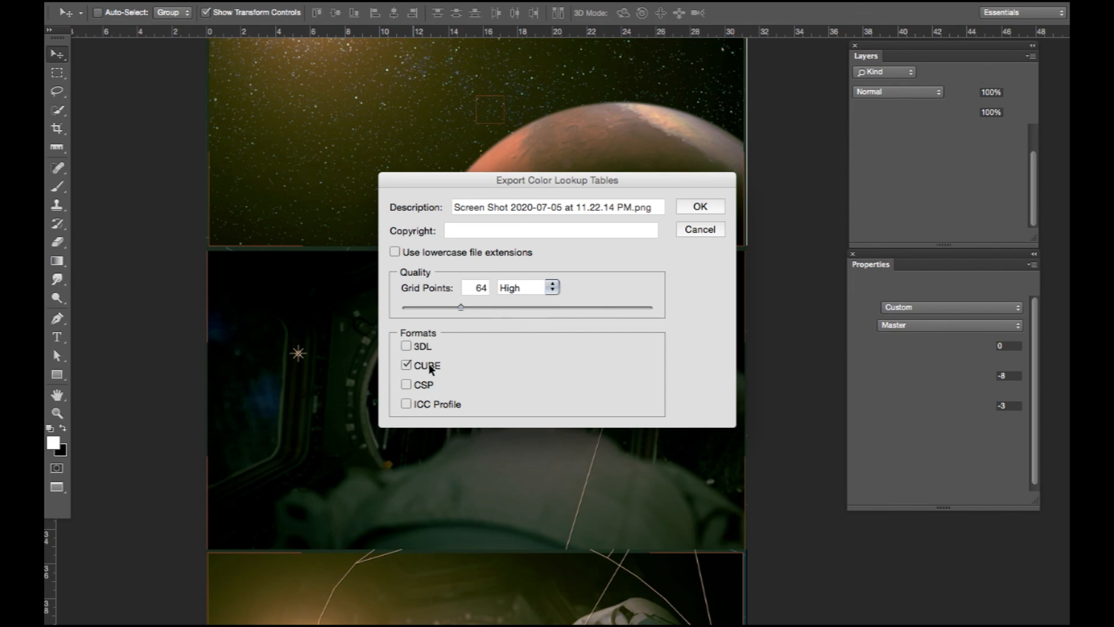
left_click(406, 364)
Replace the lookup table's description with text starting "No school media" and confirm the export settings.
left_click(576, 208)
left_click_drag(656, 205, 365, 201)
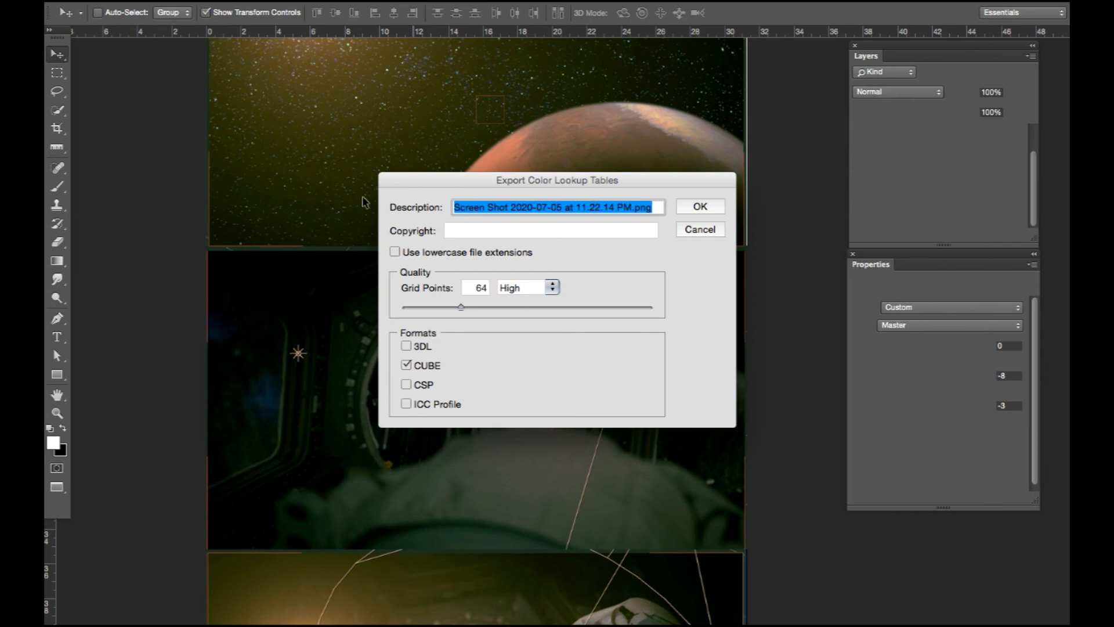
type("DAV")
key("BackSpace")
key("BackSpace")
key("BackSpace")
key("BackSpace")
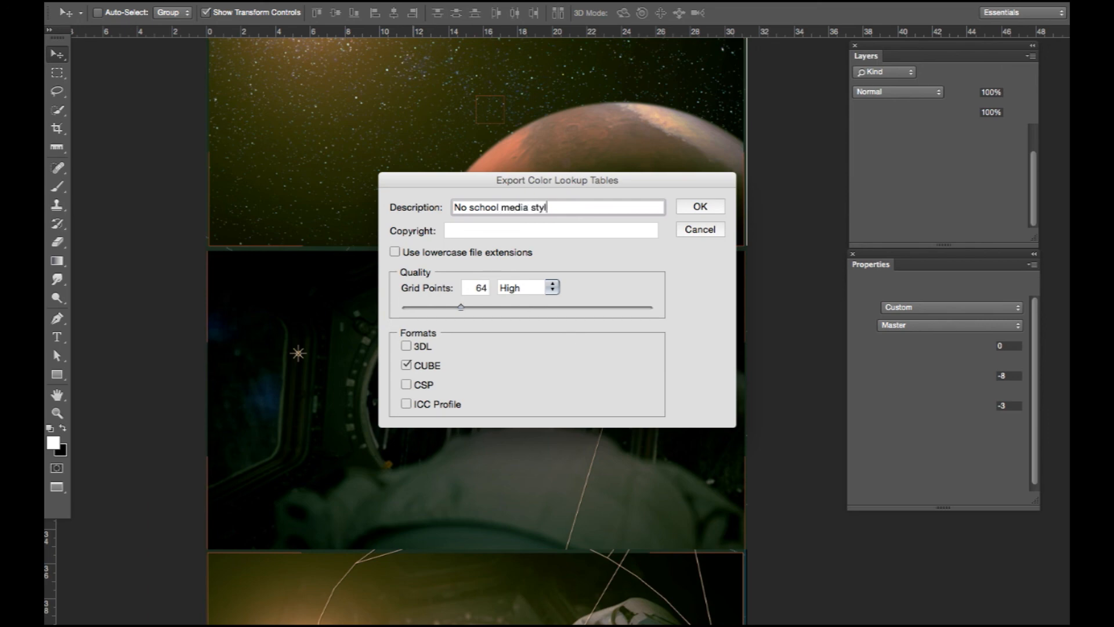
key("Return")
Save the color lookup table as "10 Cloverfield Lane" in the LUT folder.
double_click(510, 164)
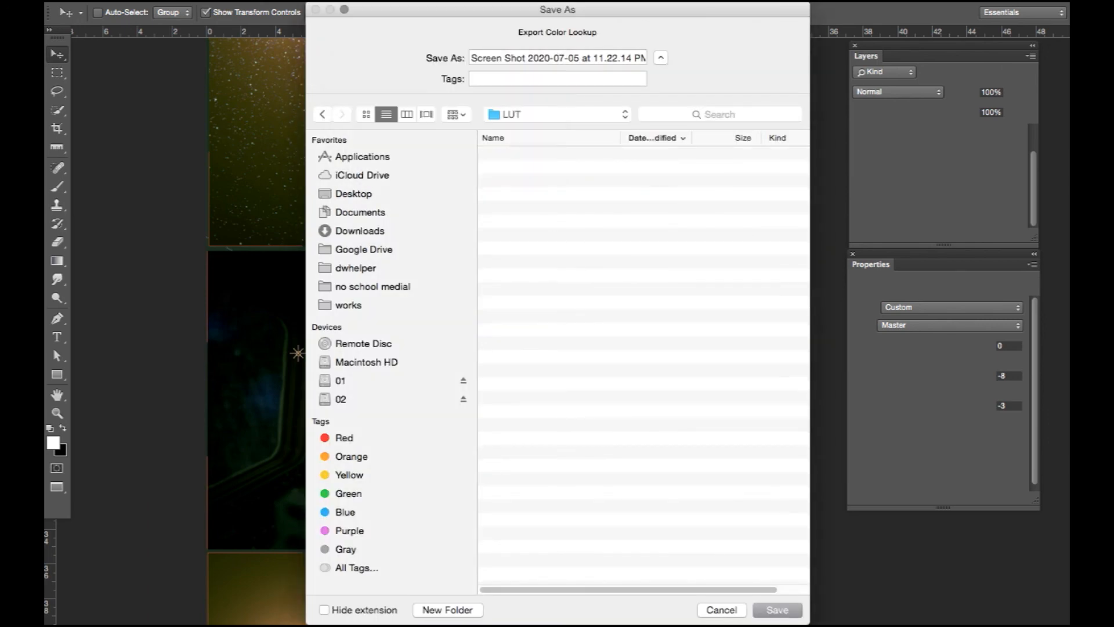
left_click(518, 58)
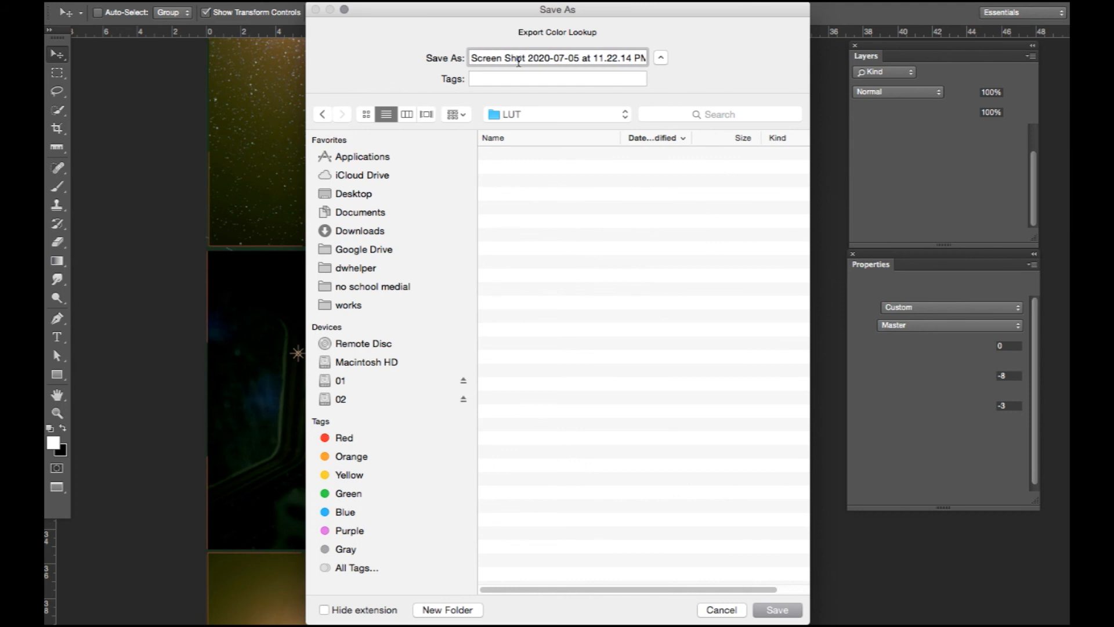
triple_click(518, 59)
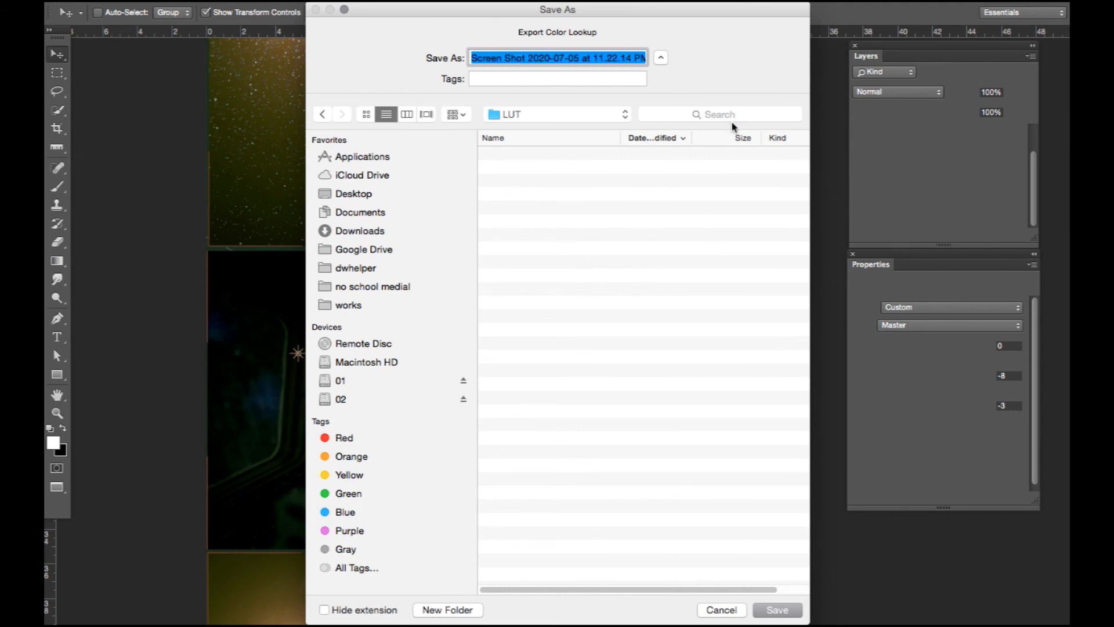
type("10")
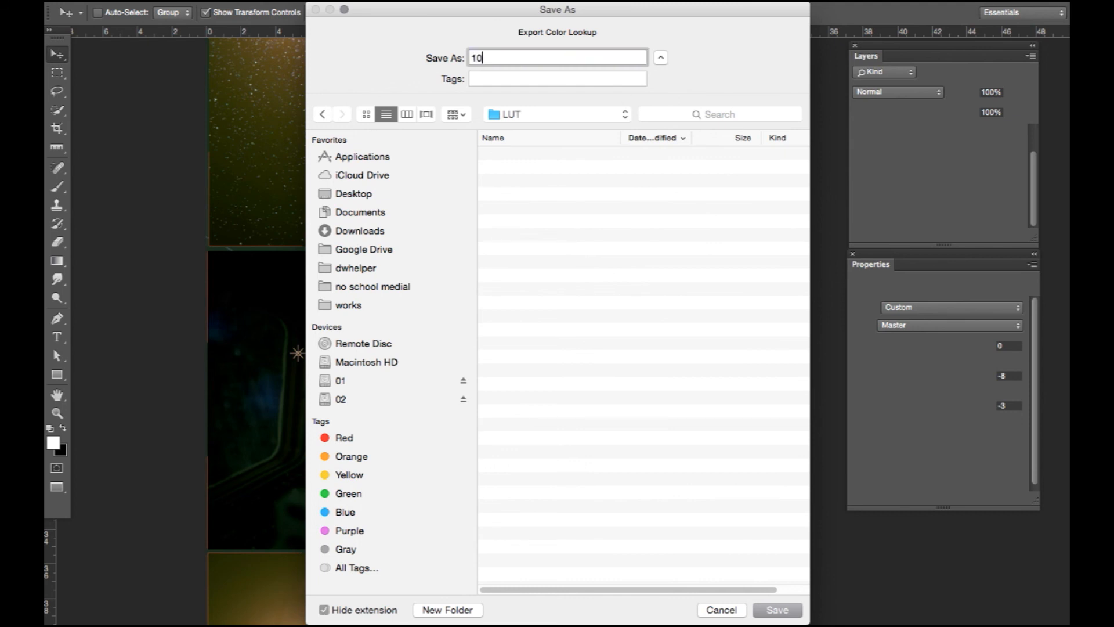
type(" clove")
type("C")
left_click(523, 179)
left_click(769, 613)
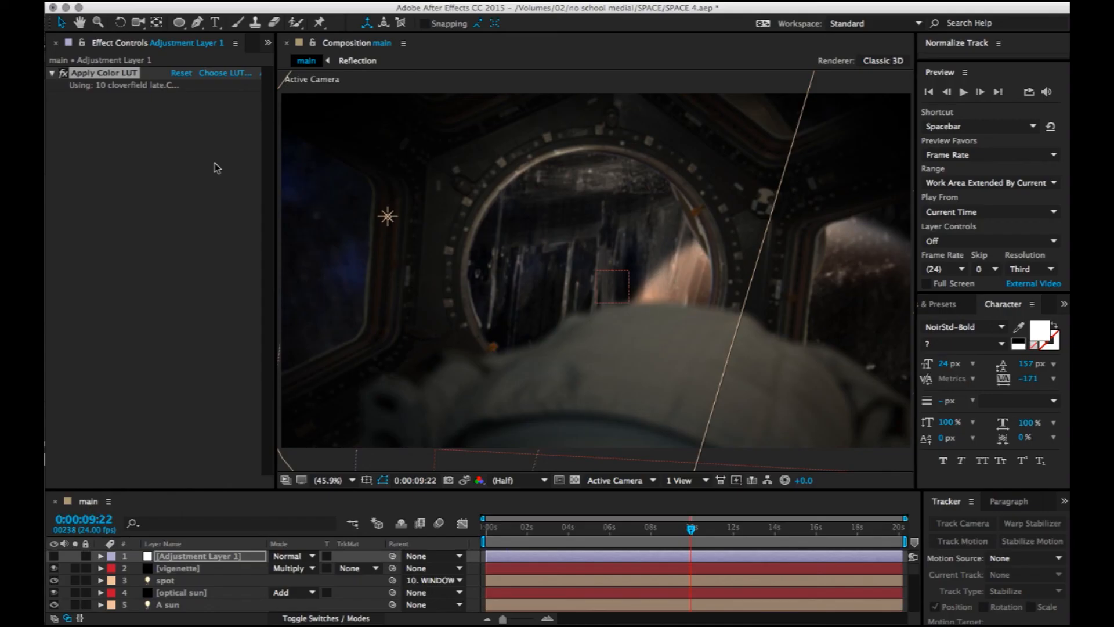
In After Effects, delete the old Apply Color LUT effect from Adjustment Layer 1 and turn the layer's visibility on.
left_click(90, 73)
key("Delete")
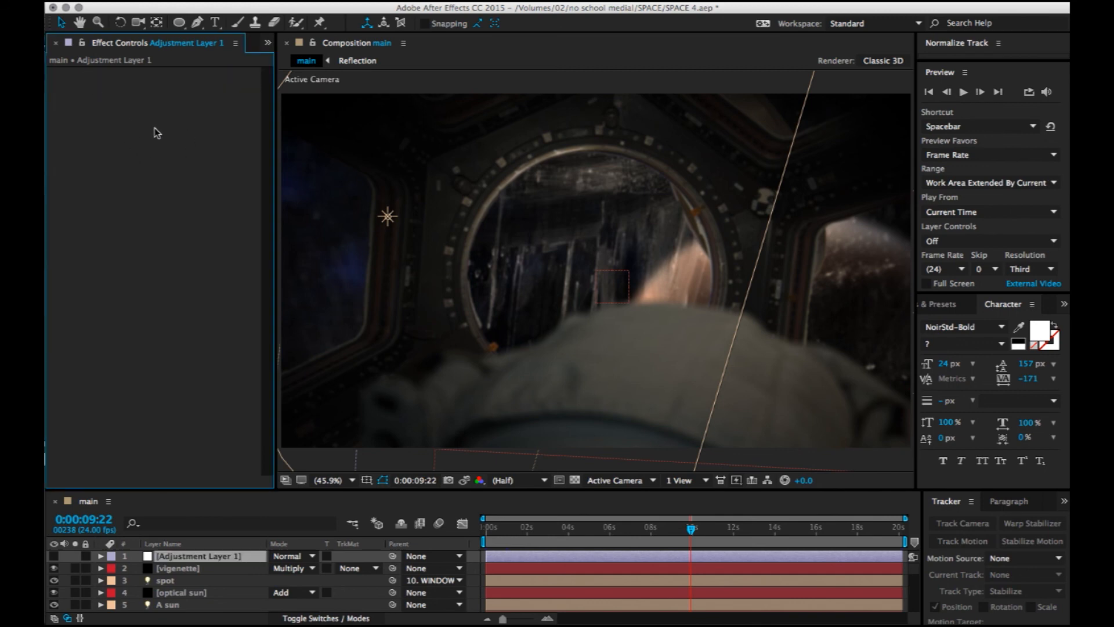
left_click(195, 557)
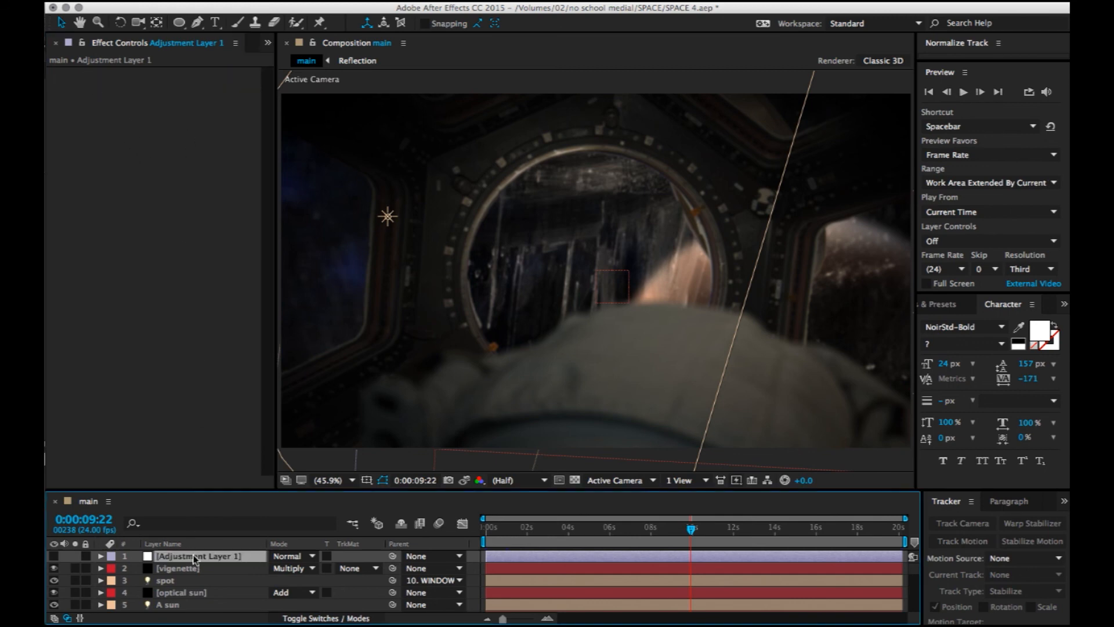
left_click(54, 556)
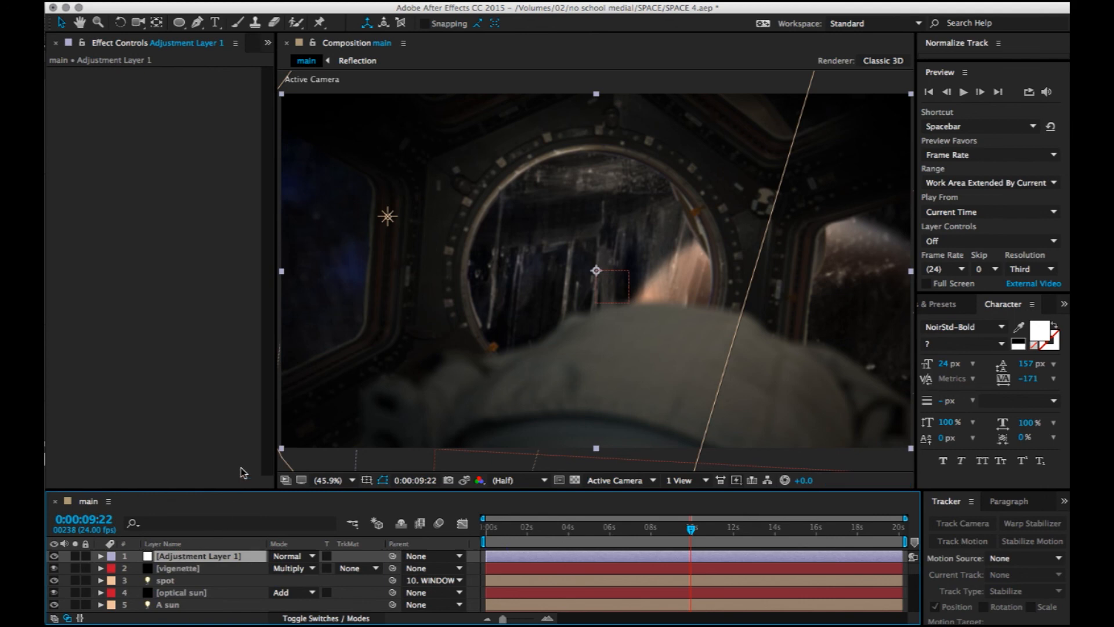
Add the Apply Color LUT effect to Adjustment Layer 1 using 10 Cloverfield Lane.CUBE, and scrub the timeline to check the grade.
key("ctrl+space")
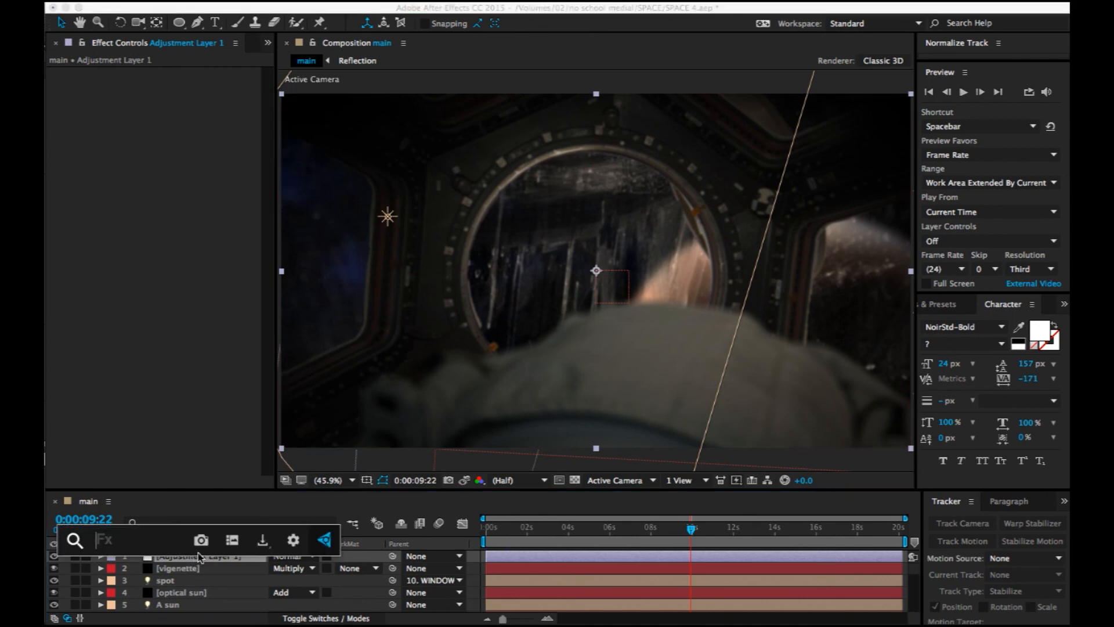
type("lut")
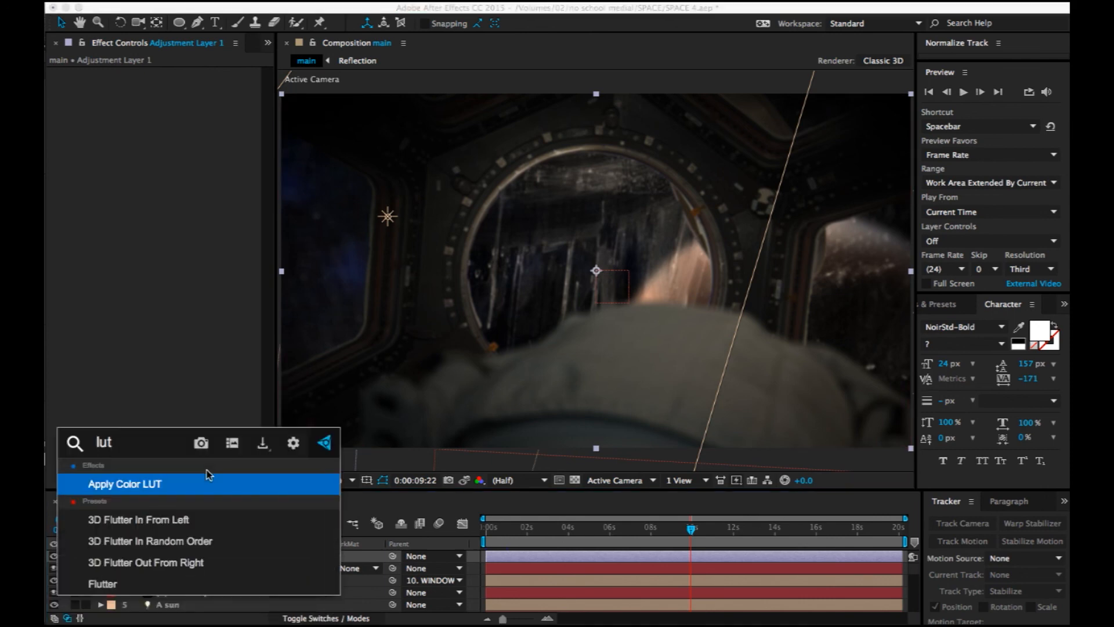
key("Return")
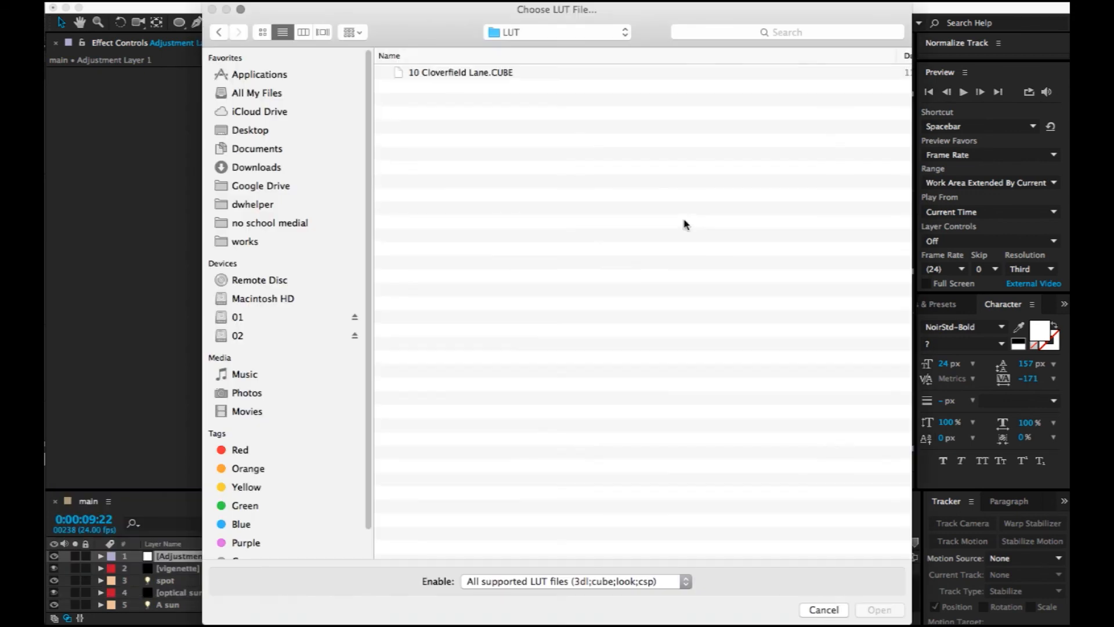
left_click(488, 74)
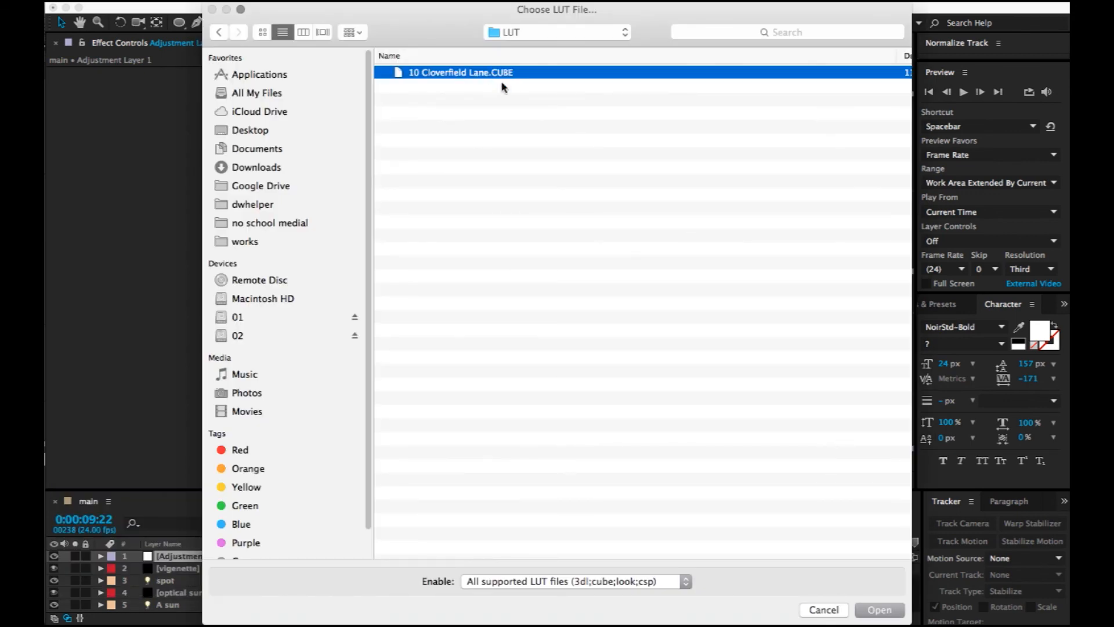
left_click(877, 609)
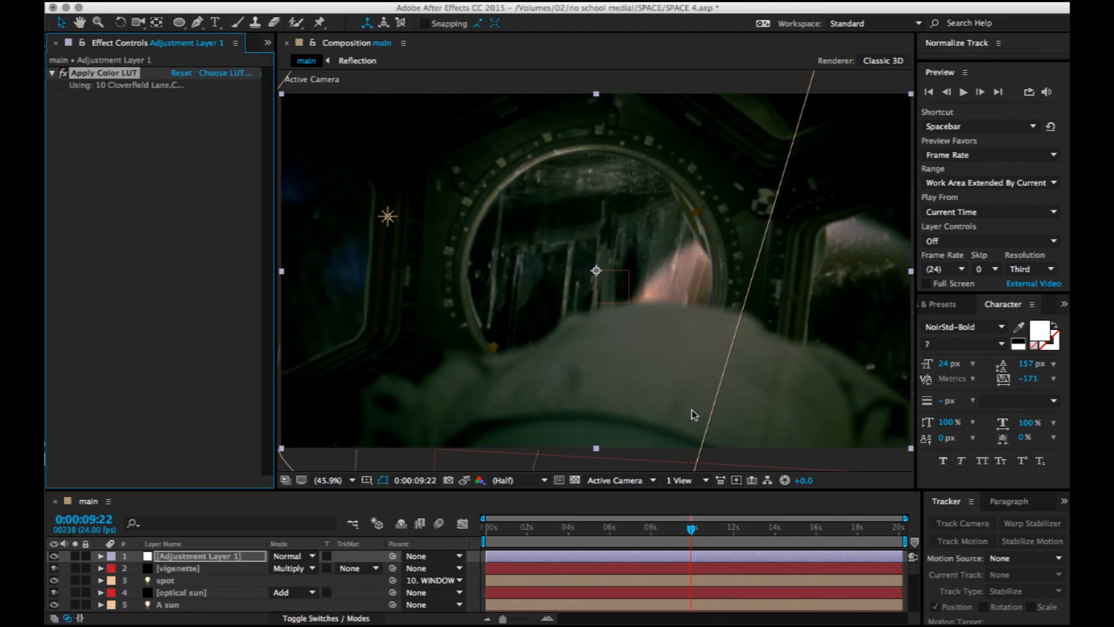
left_click(677, 529)
left_click_drag(677, 531, 893, 541)
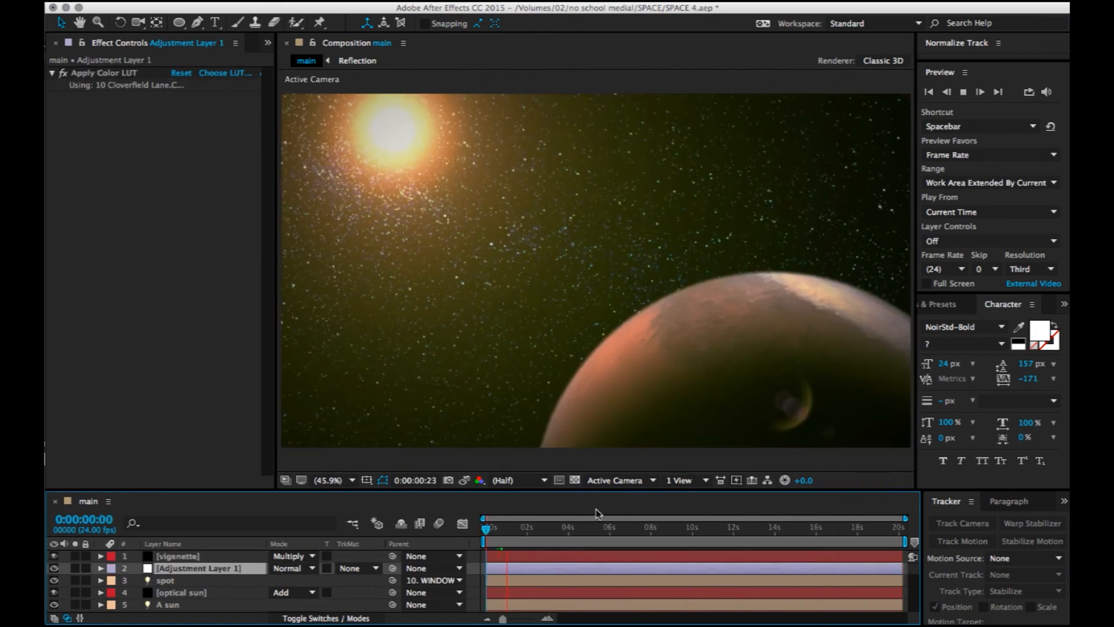